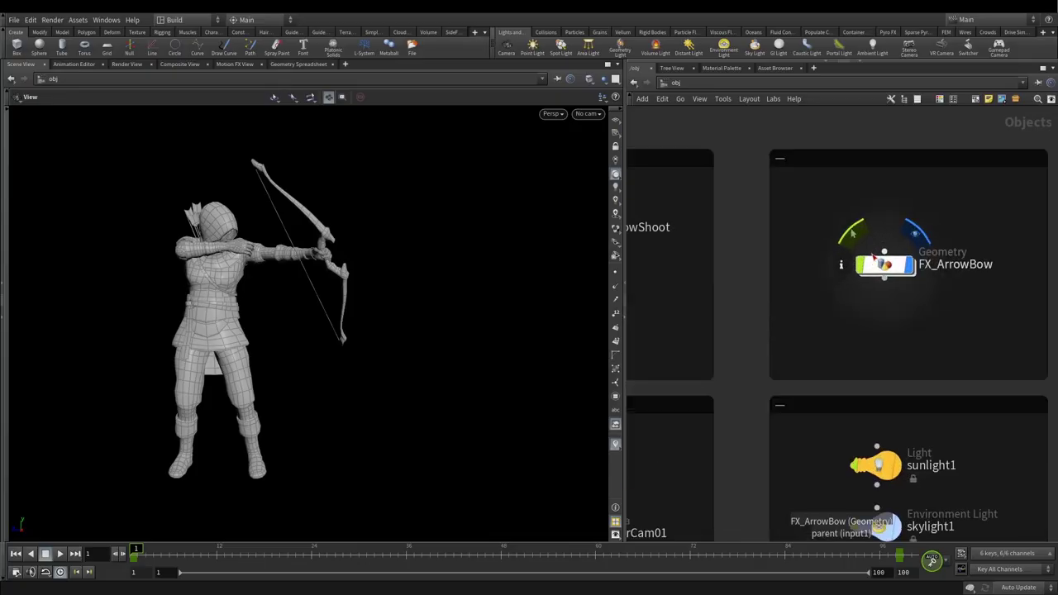
Step: Enter the FX_ArrowBow network, nudge null4 lower, and play back the archer's bow-draw animation
double_click(883, 263)
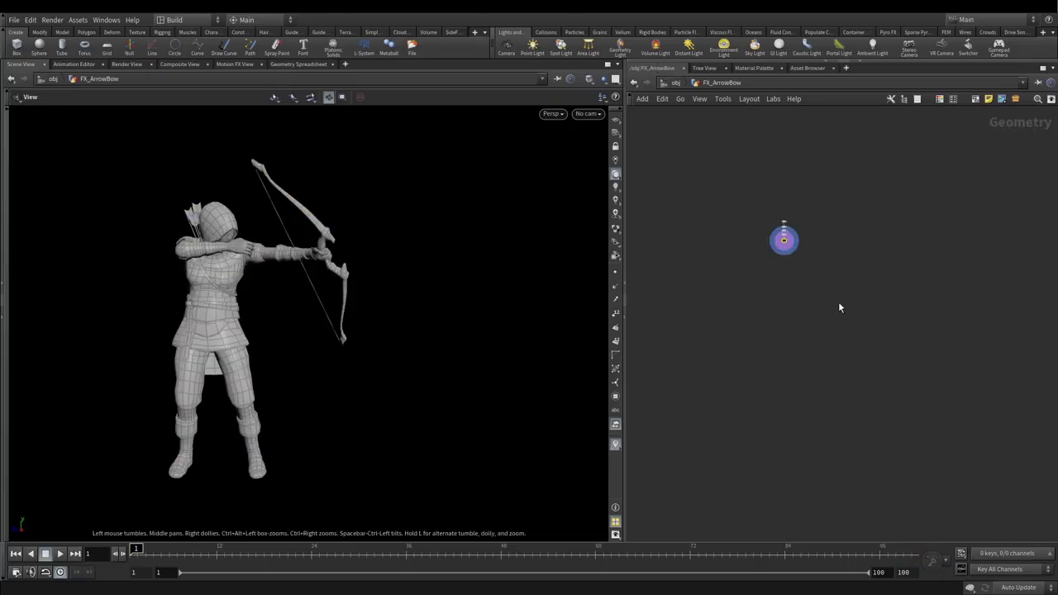
left_click_drag(776, 321, 773, 335)
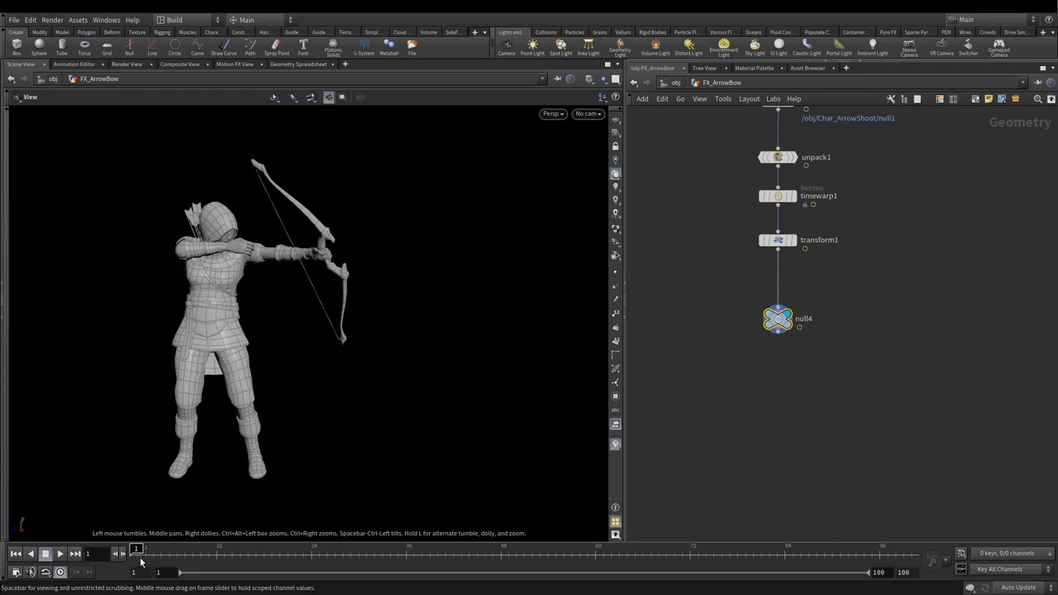
mouse_move(136, 551)
left_mouse_down()
mouse_move(430, 551)
mouse_move(90, 555)
left_mouse_up()
left_click(59, 553)
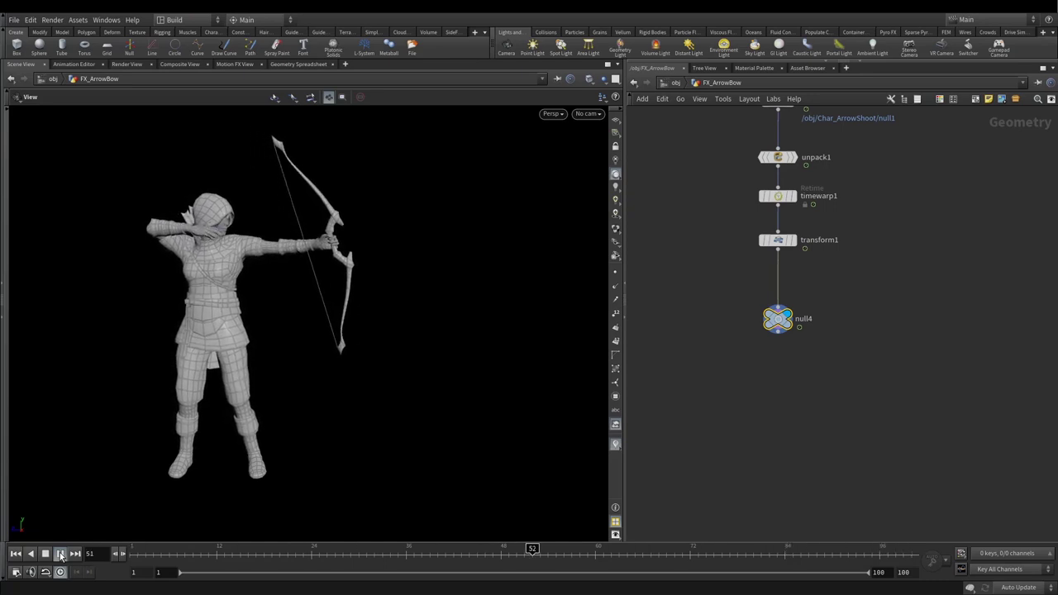
Step: Stop playback at frame 1, select the archer, and inspect null4's geometry info
left_click(16, 554)
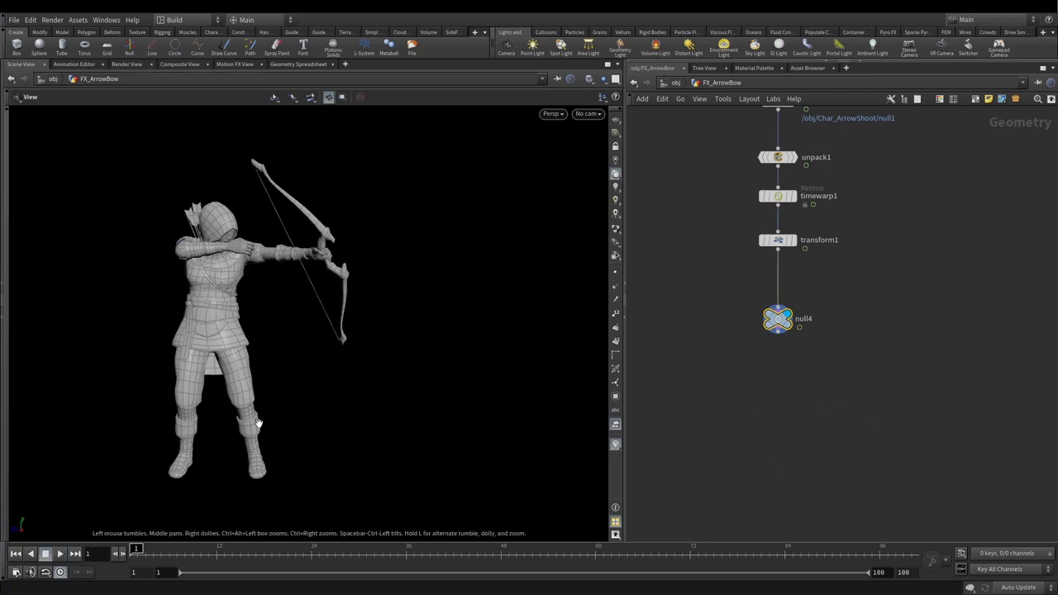
key("s")
left_click_drag(105, 251, 353, 360)
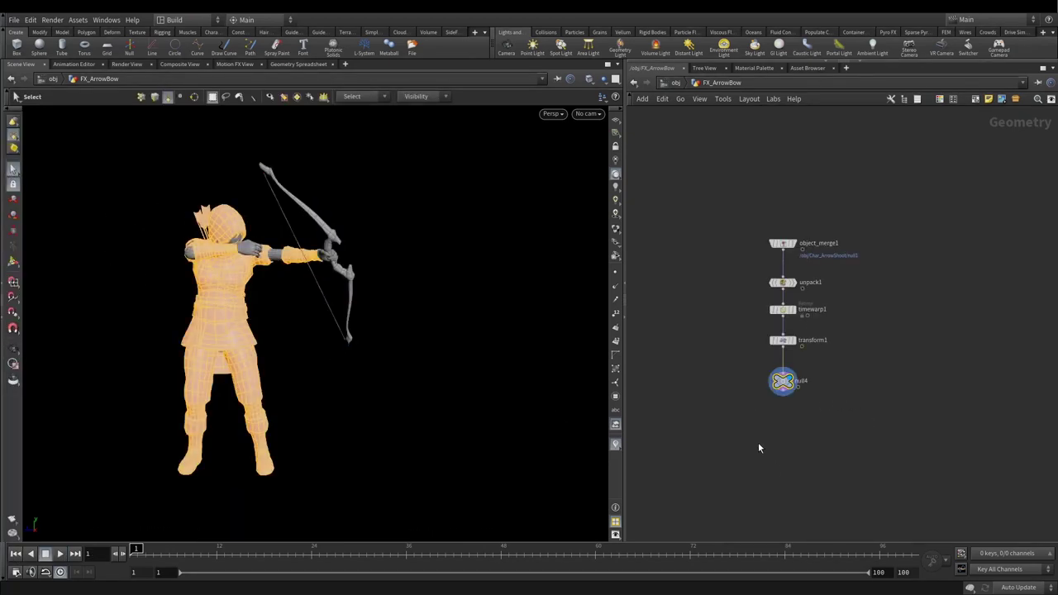
scroll(765, 446, "up", 3)
middle_click(794, 360)
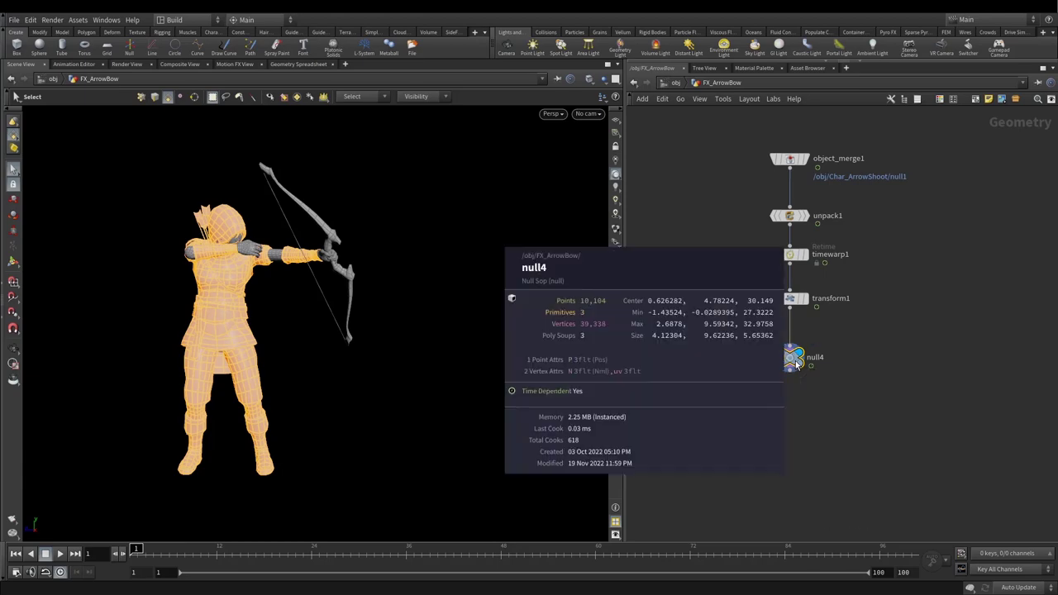
Step: Add a Convert node, convert1, directly beneath null4
left_click(795, 369)
key("Tab")
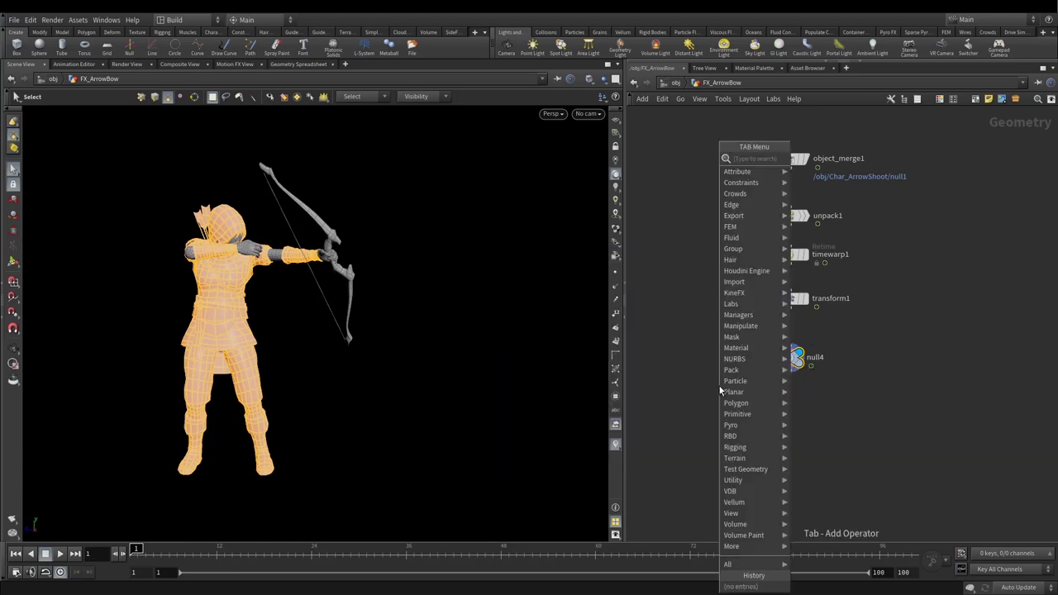
type("convert")
key("Return")
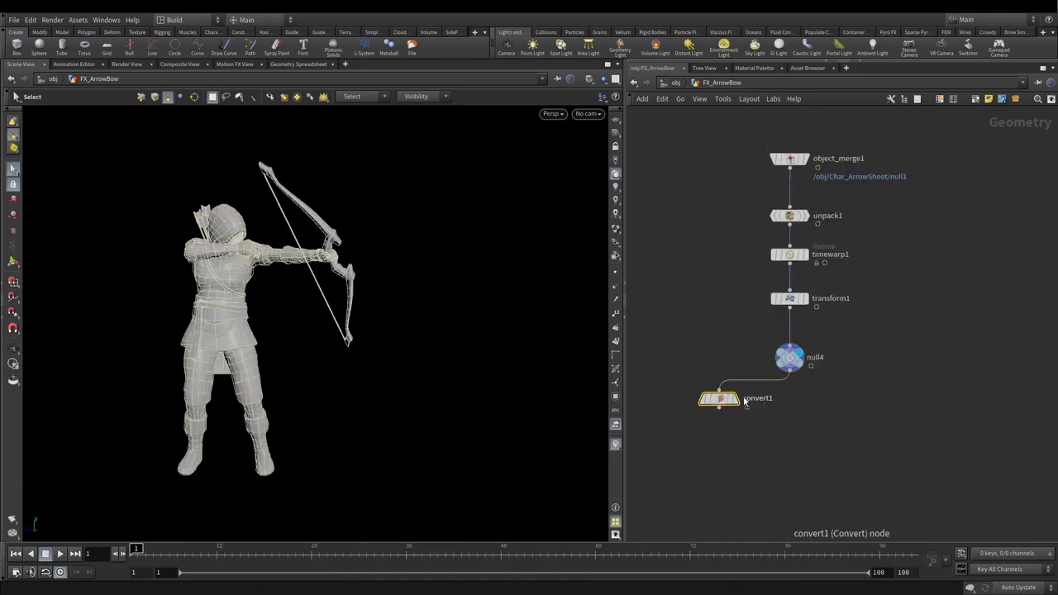
left_click_drag(719, 399, 789, 398)
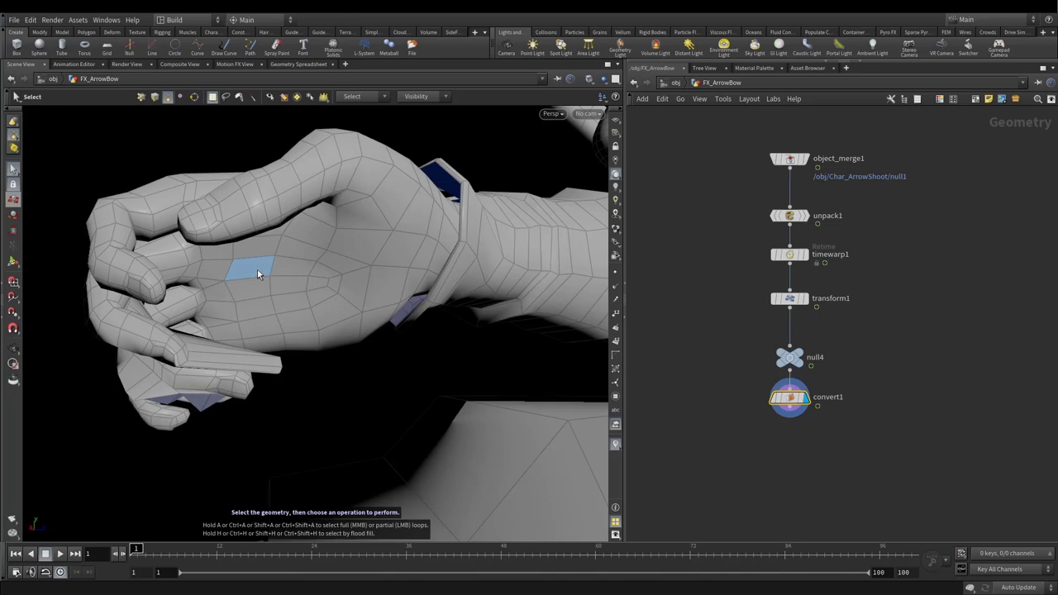
Step: Blast one face on the archer's hand with Delete Non Selected ticked to keep only it
key("Escape")
left_click_drag(262, 352, 251, 307)
key("s")
key("Delete")
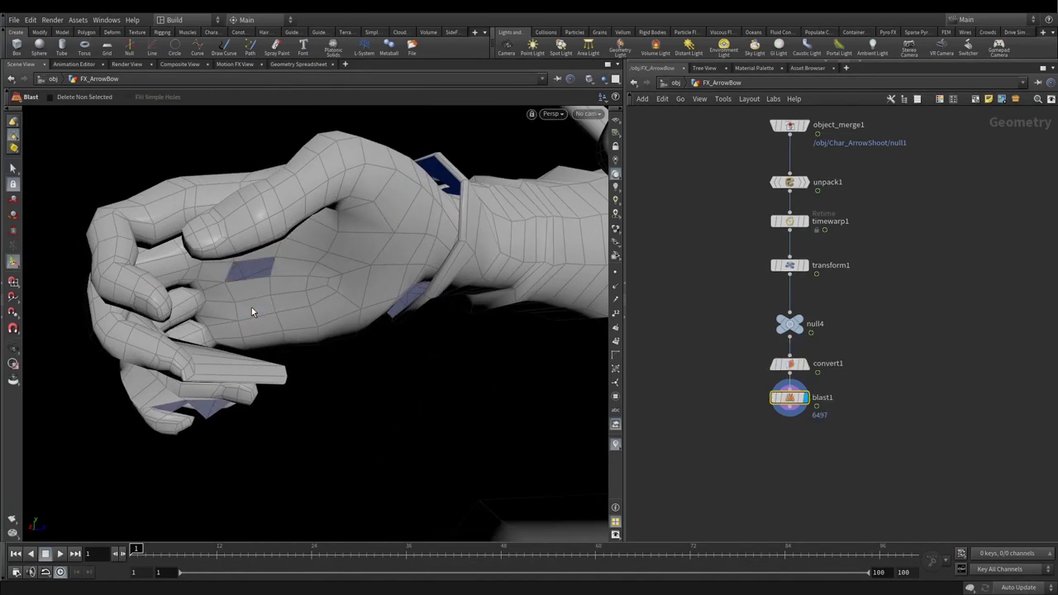
scroll(889, 241, "down", 3)
key("p")
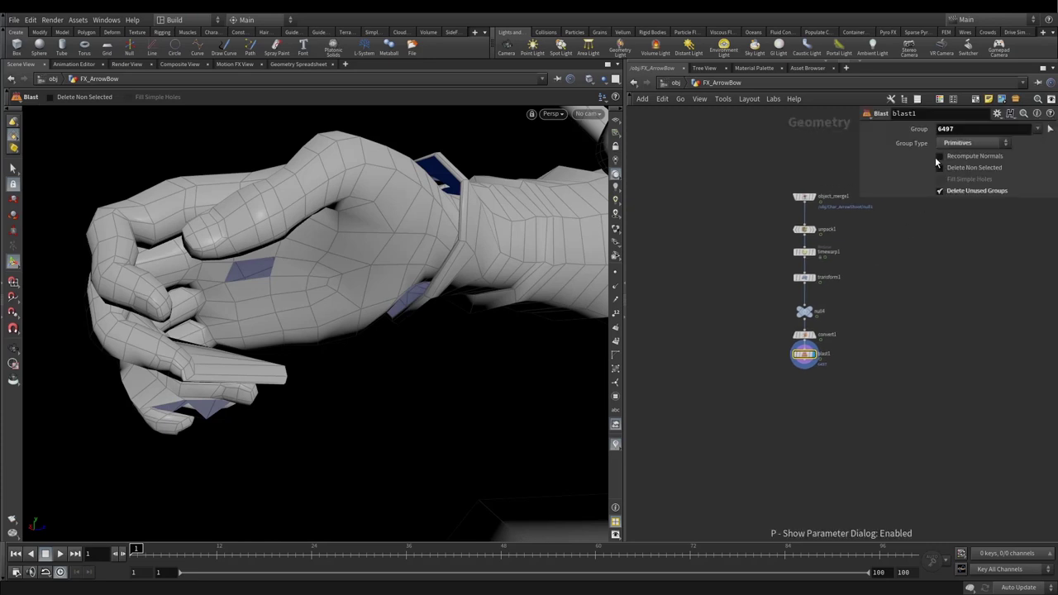
left_click(938, 167)
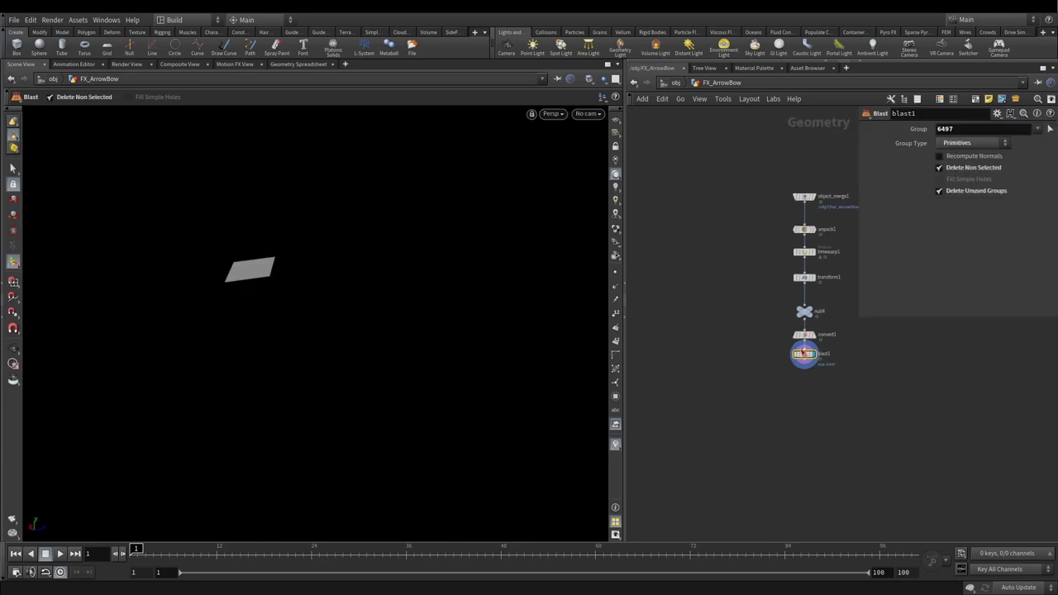
Step: Move blast1 beside convert1 and set the display flag on convert1
left_click_drag(804, 355, 714, 356)
left_click(813, 340)
left_click(803, 334)
left_click_drag(314, 248, 178, 199)
Step: Rename blast1 to HandCentroid
scroll(719, 353, "up", 5)
double_click(721, 334)
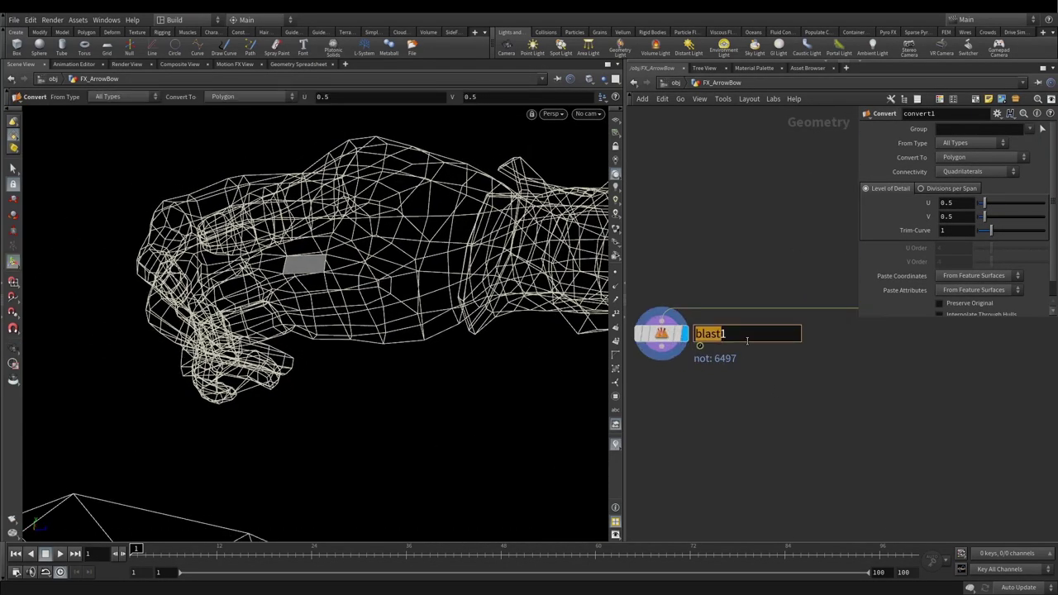
key("BackSpace")
type("HandCentroid")
key("Return")
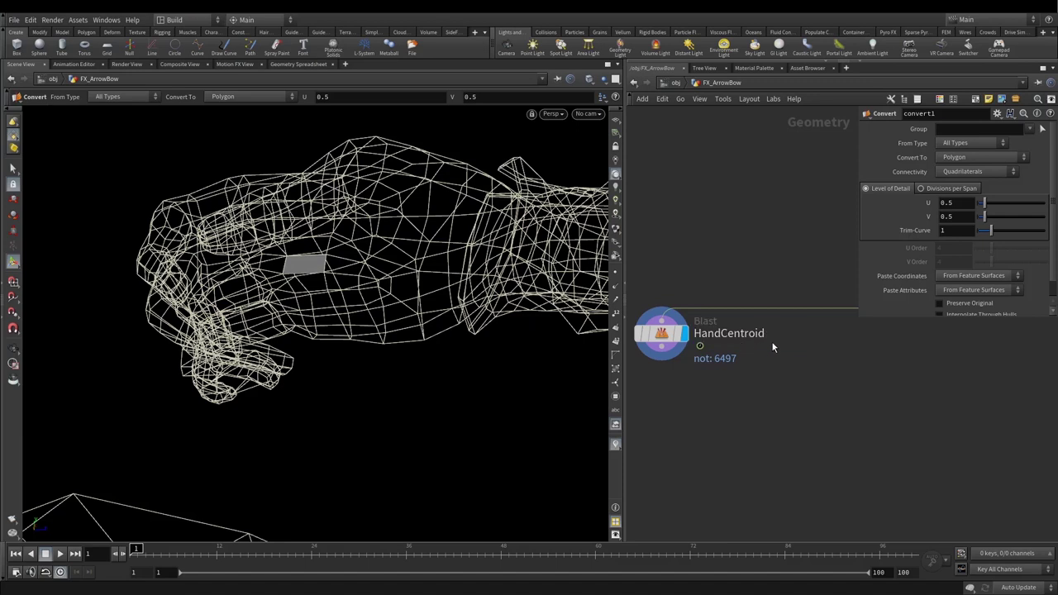
Step: Wire a new Null node, null1, beneath HandCentroid
mouse_move(667, 352)
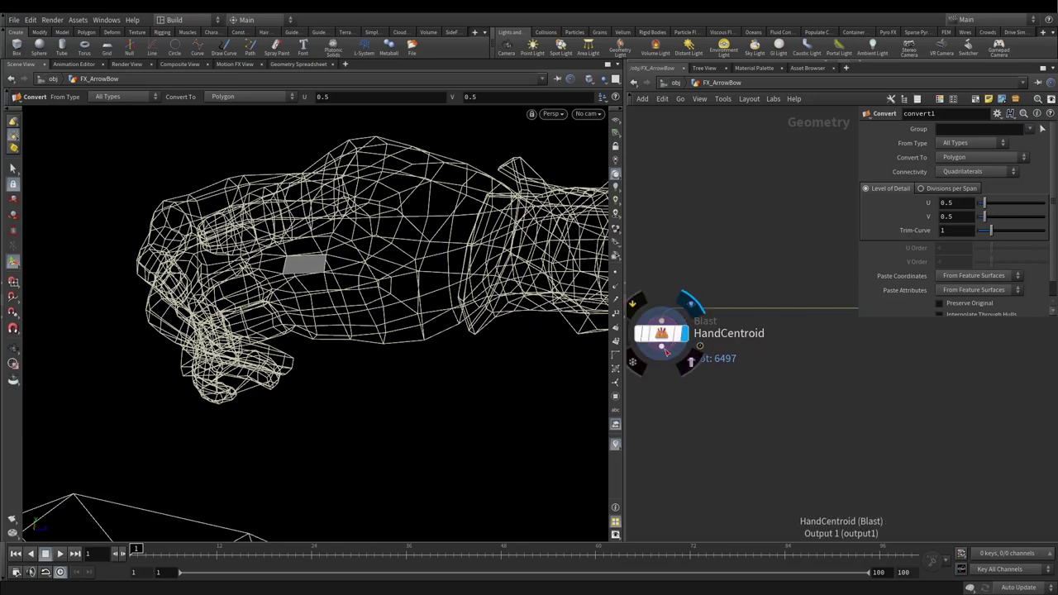
left_click(661, 347)
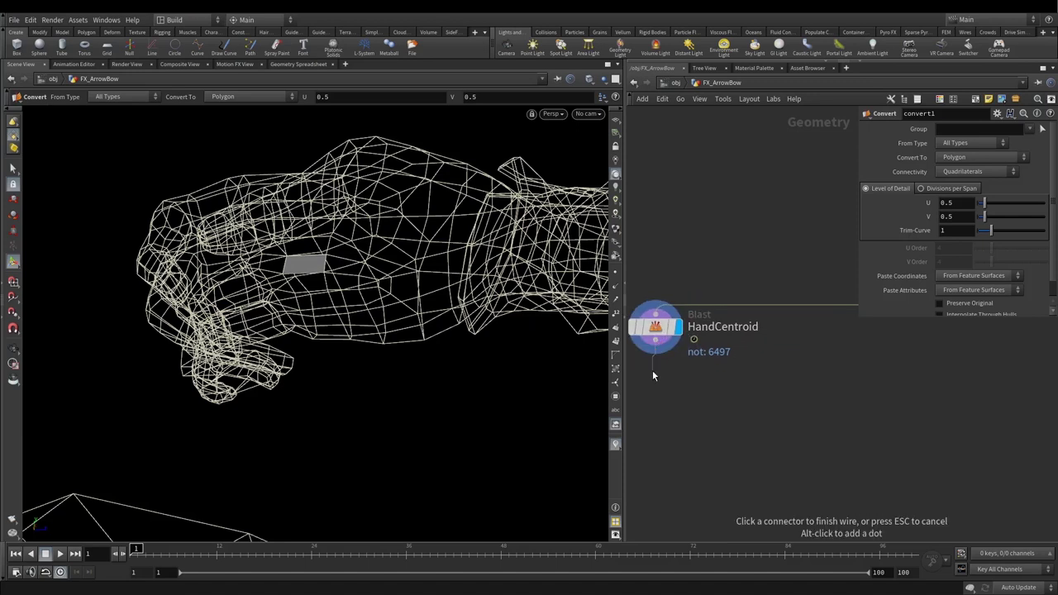
key("Tab")
type("null")
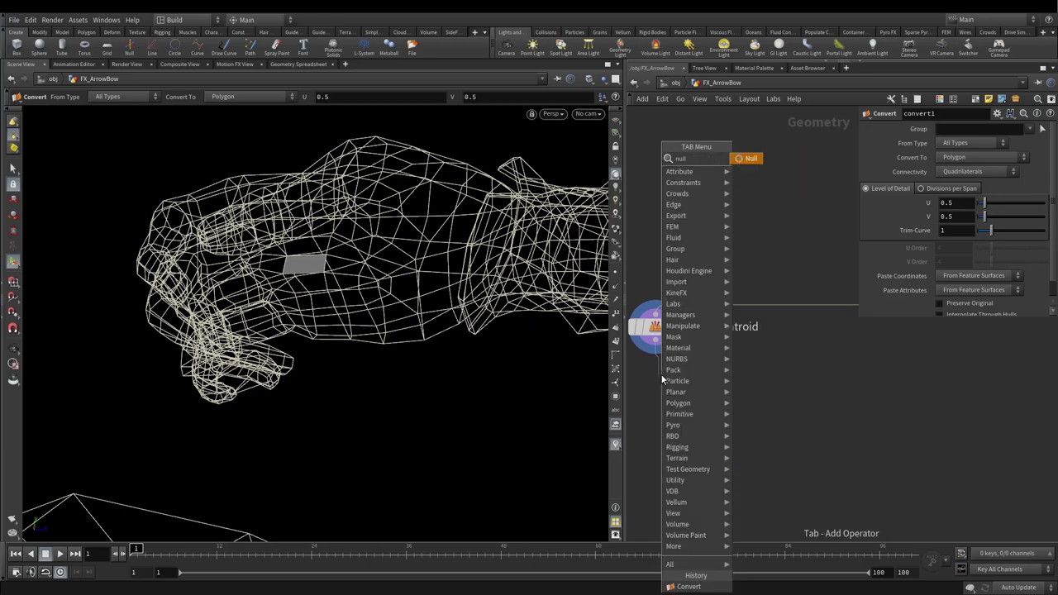
key("Return")
left_click_drag(656, 380, 656, 407)
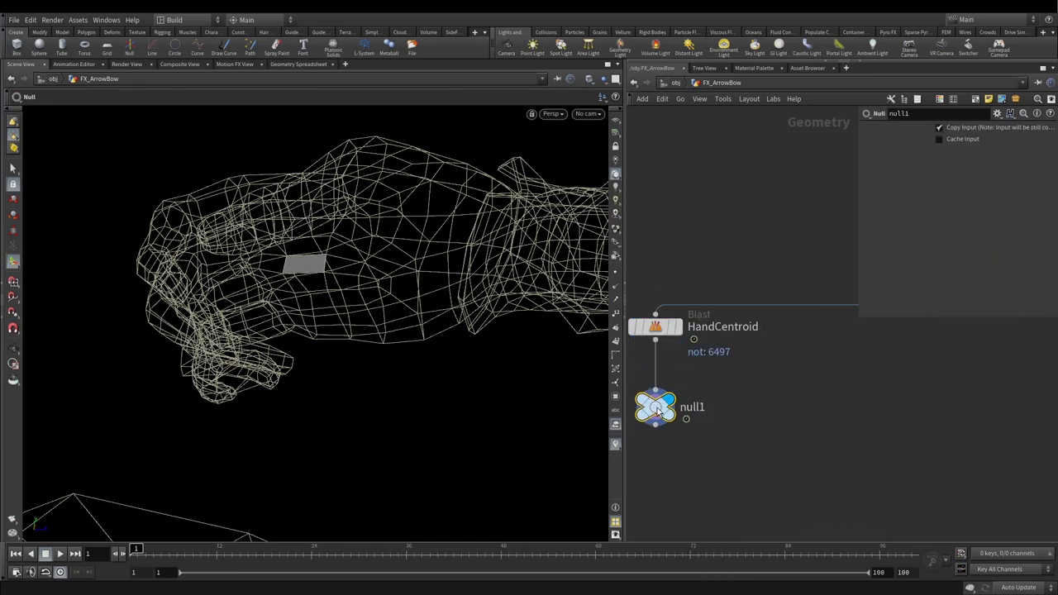
Step: Set convert1's display flag and orbit out to view the whole archer
scroll(768, 376, "down", 3)
scroll(746, 359, "up", 4)
left_click(764, 357)
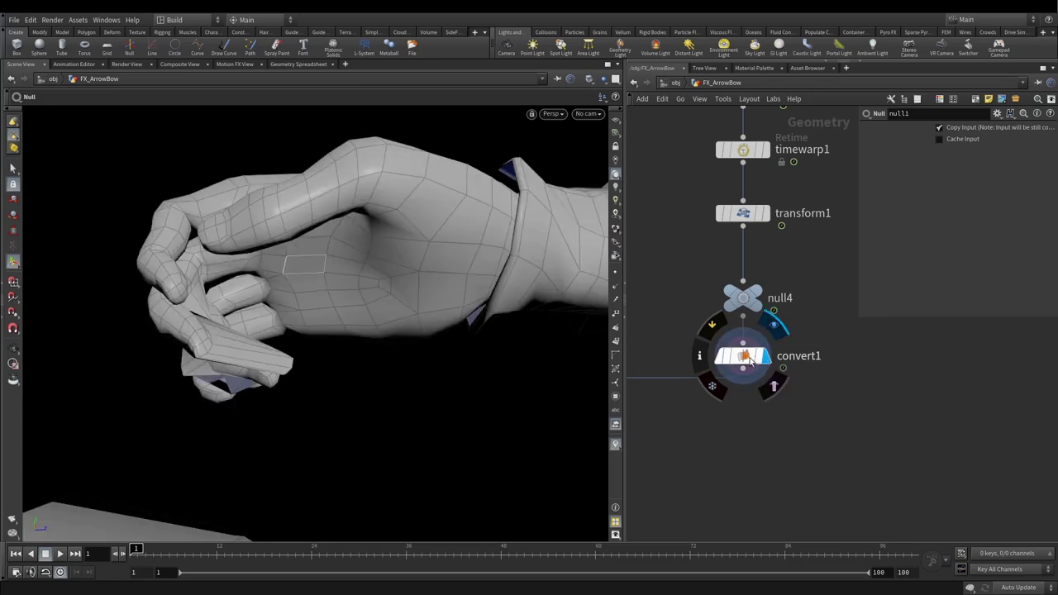
left_click(746, 360)
mouse_move(273, 273)
left_mouse_down()
mouse_move(226, 297)
mouse_move(421, 320)
mouse_move(550, 286)
left_mouse_up()
Step: Select the bow geometry and blast it into a new blast1 node
left_click(13, 170)
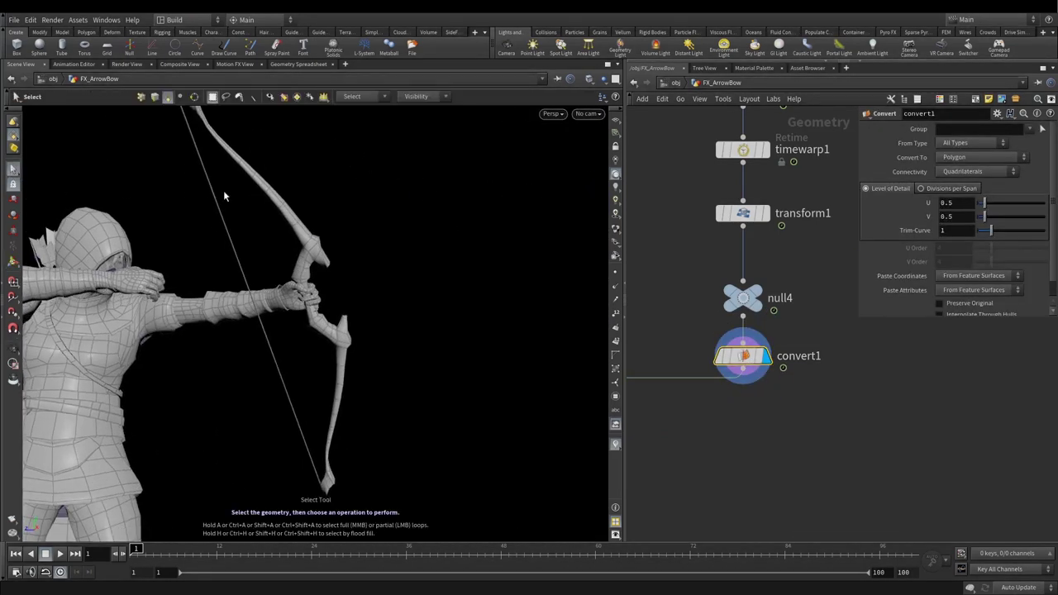
left_click(277, 206)
key("Escape")
left_click_drag(337, 276, 349, 295)
key("Delete")
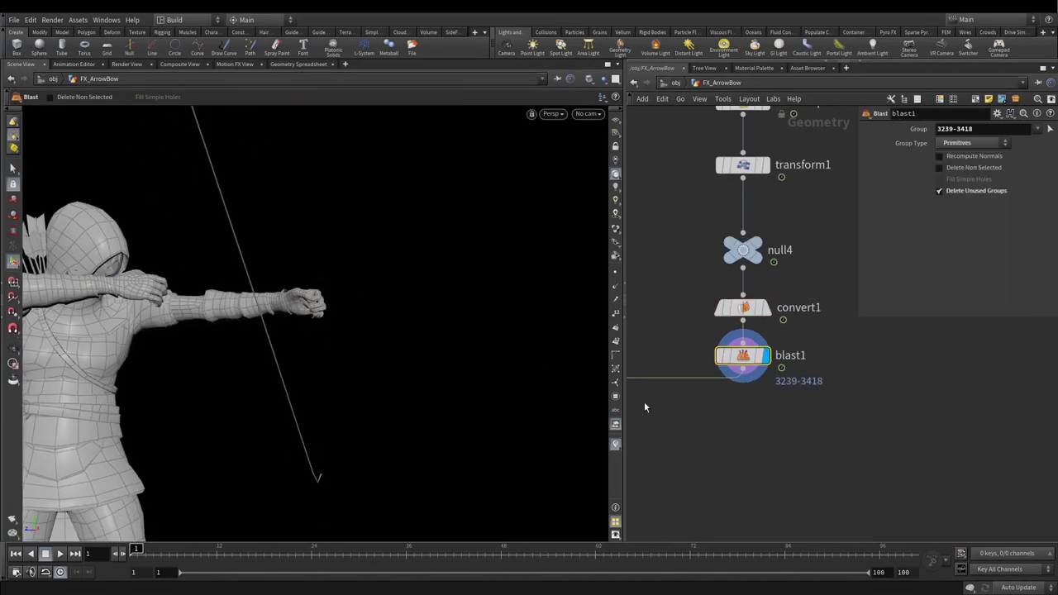
Step: Reconnect convert1 directly into HandCentroid and rename the new blast to Bow
middle_click_drag(738, 409, 857, 420)
middle_click_drag(777, 415, 734, 425)
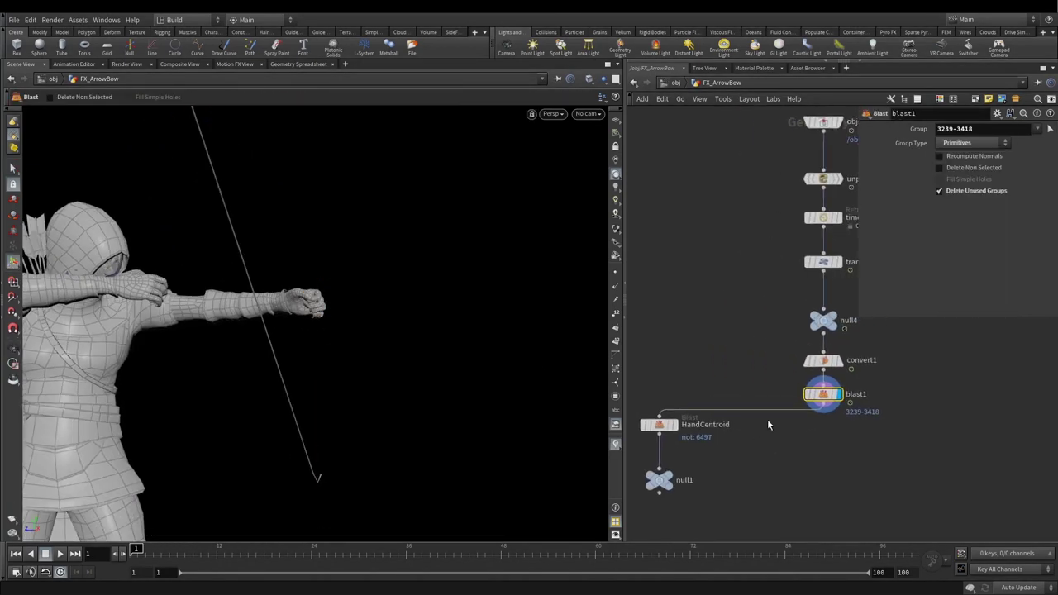
left_click(823, 372)
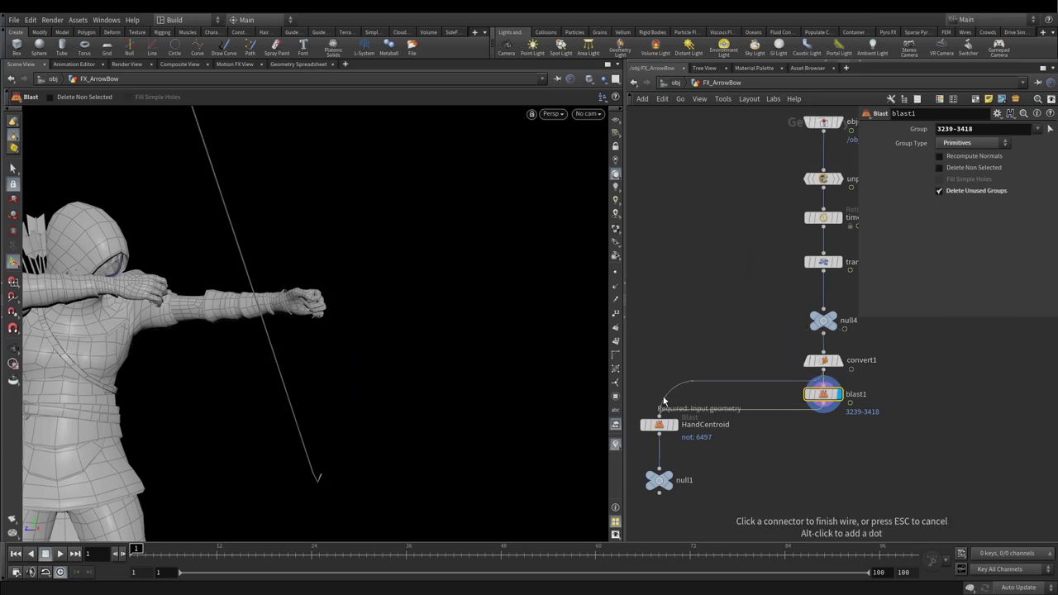
left_click(659, 416)
left_click_drag(851, 398, 851, 428)
double_click(852, 425)
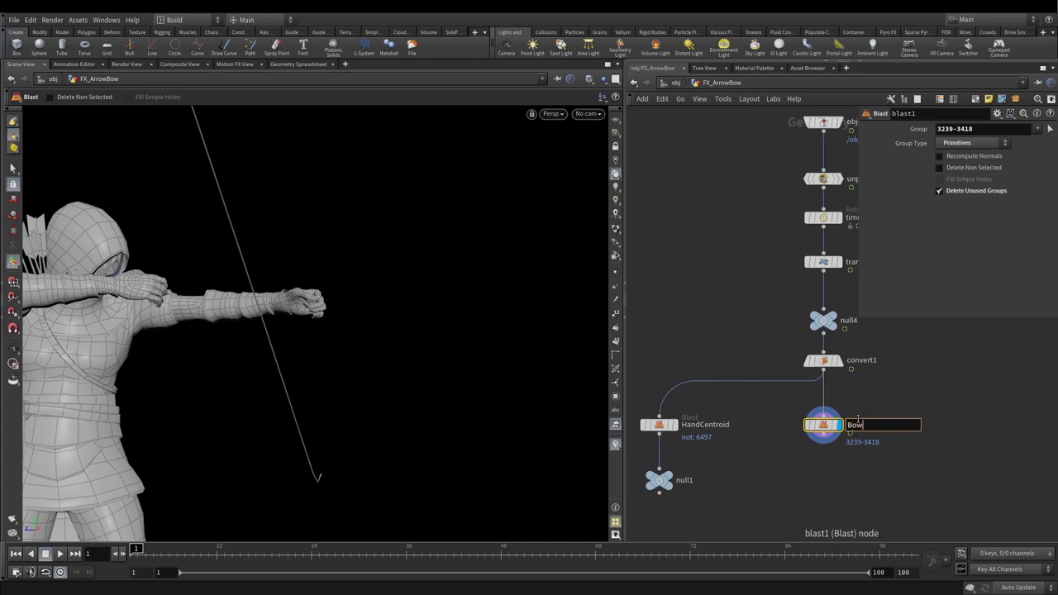
type("Bow")
key("Return")
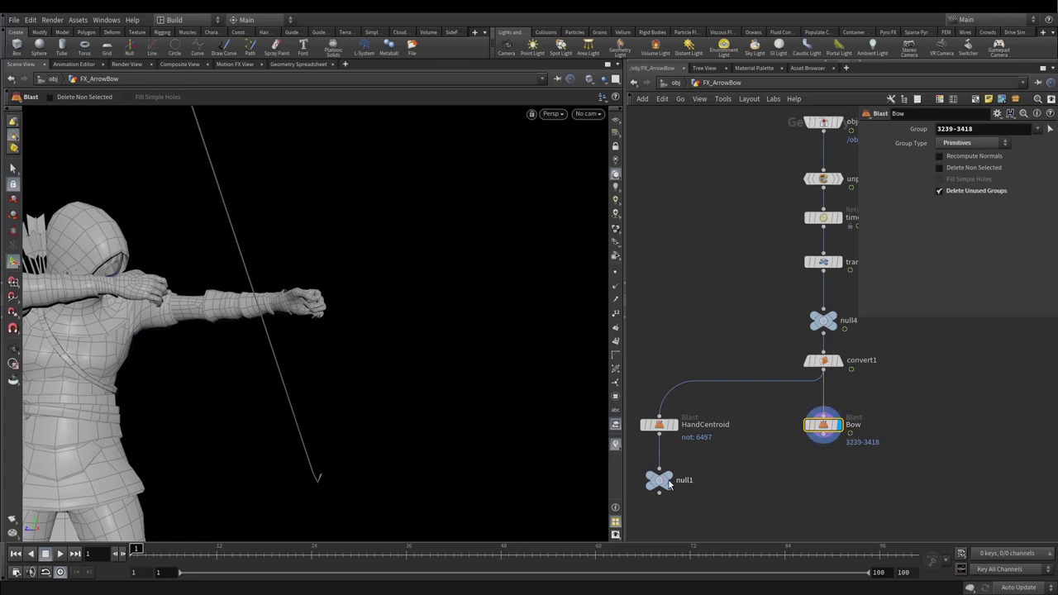
Step: Wire a copy of null1, null5, under Bow and set Bow to Delete Non Selected
left_click_drag(663, 486, 802, 486, "alt")
left_click_drag(824, 440, 799, 481)
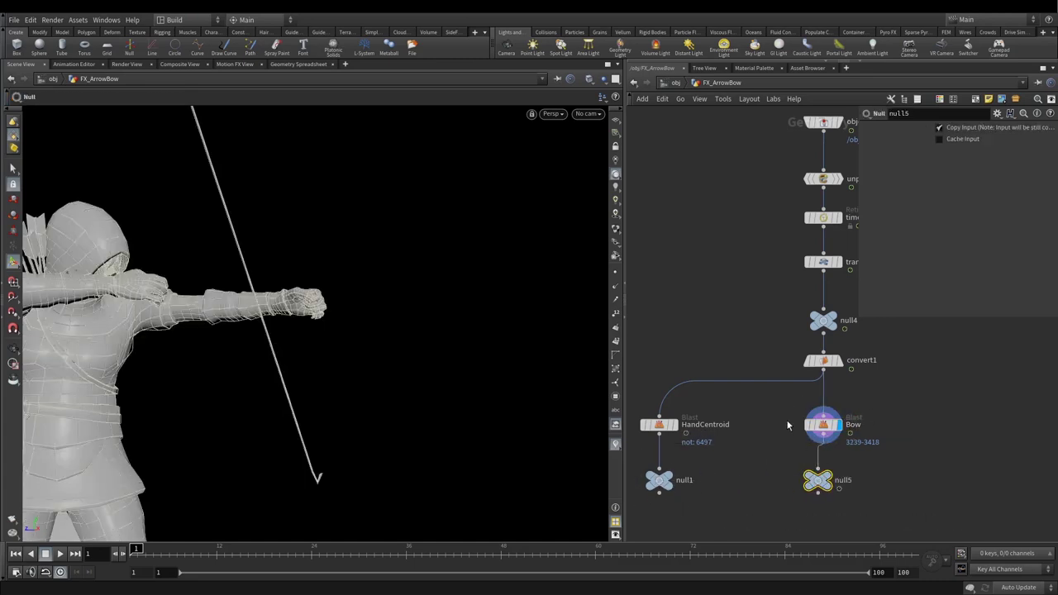
left_click(822, 424)
left_click(939, 169)
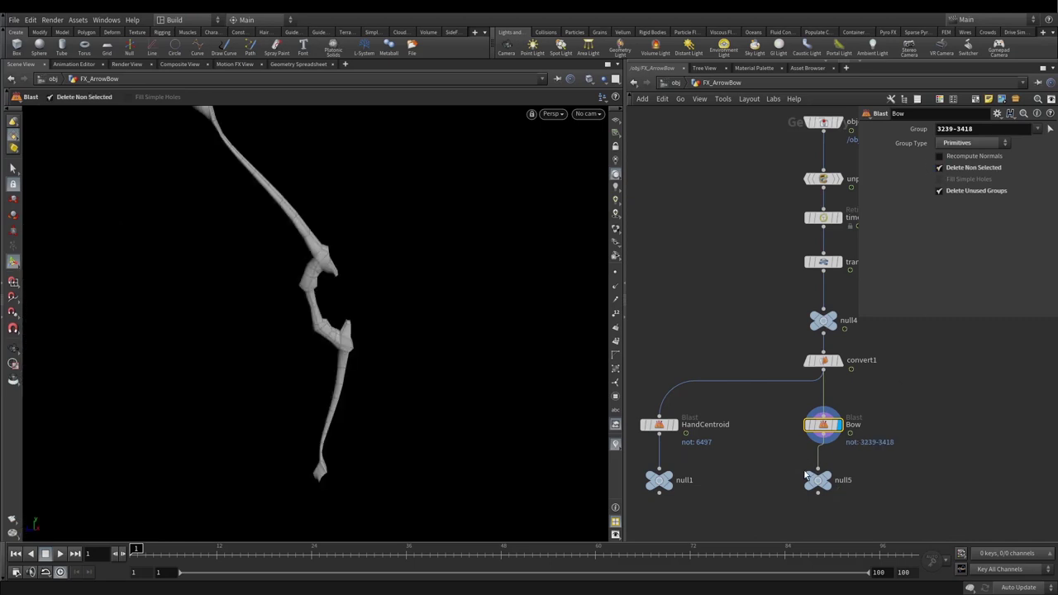
left_click(822, 481)
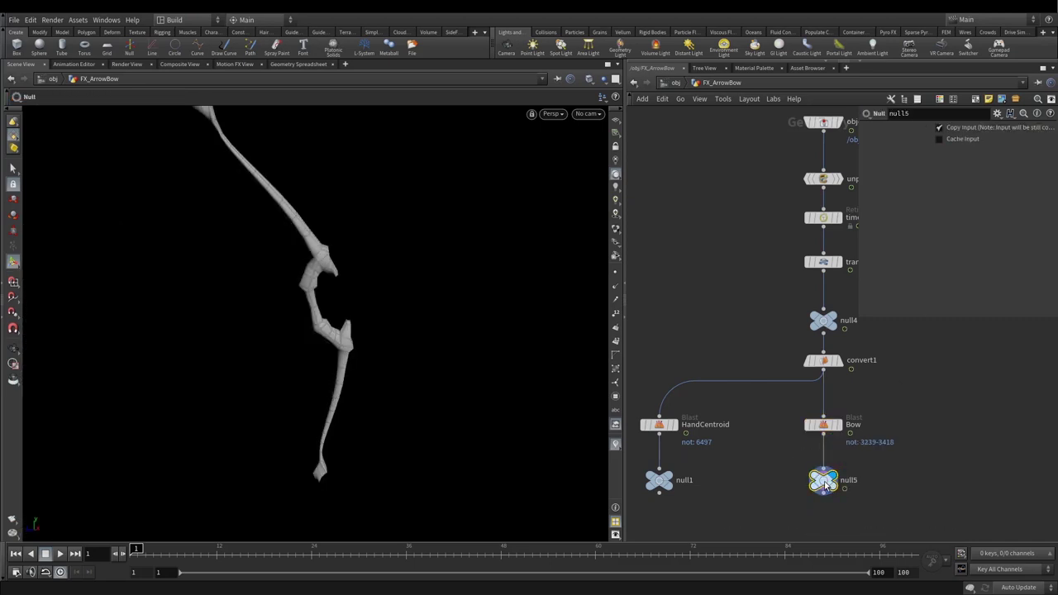
left_click_drag(206, 273, 265, 248)
scroll(739, 425, "down", 3)
scroll(762, 425, "up", 3)
Step: Verify null1 outputs only the hand face, then display convert1's full archer with bow again
scroll(719, 401, "up", 2)
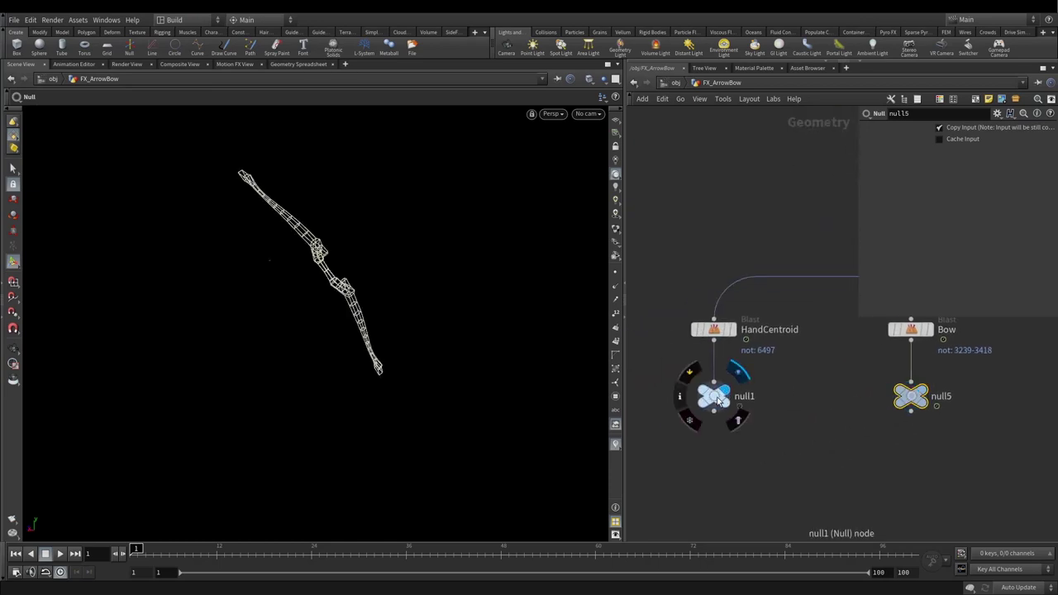
left_click(715, 397)
key("Escape")
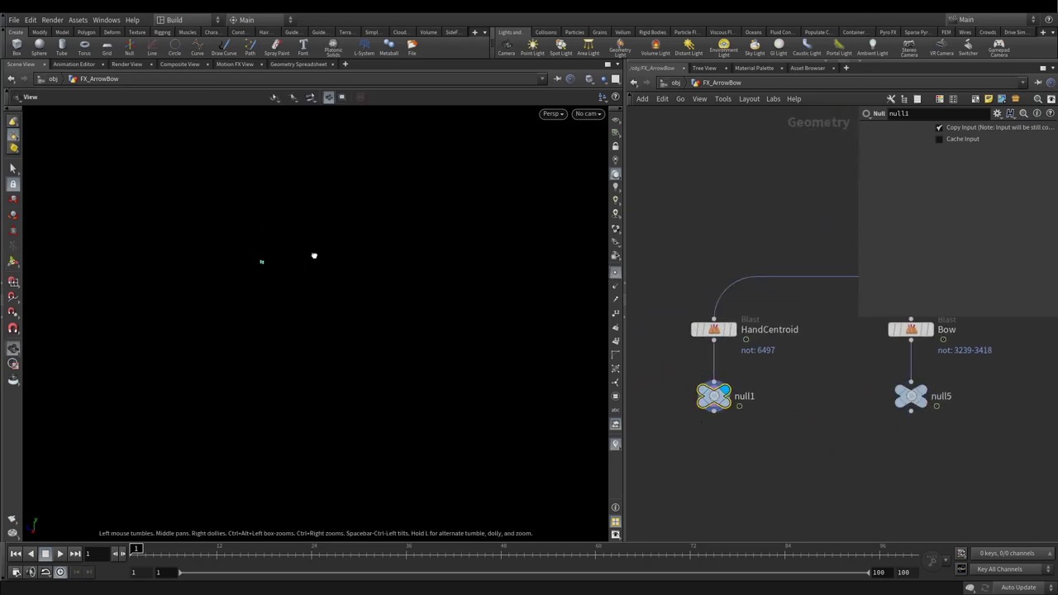
middle_click_drag(711, 331, 605, 415)
left_click(821, 336)
left_click_drag(527, 314, 376, 264)
scroll(780, 446, "down", 3)
middle_click_drag(742, 457, 754, 406)
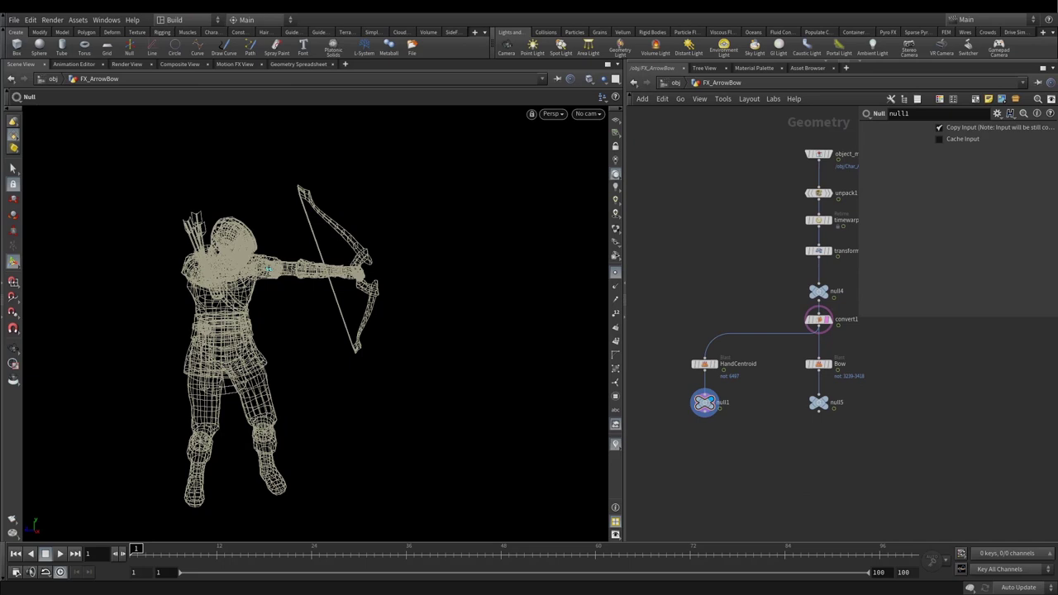
Step: Add scatter1 under null1, hide the archer reference, and set Force Total Count to 100
key("Tab")
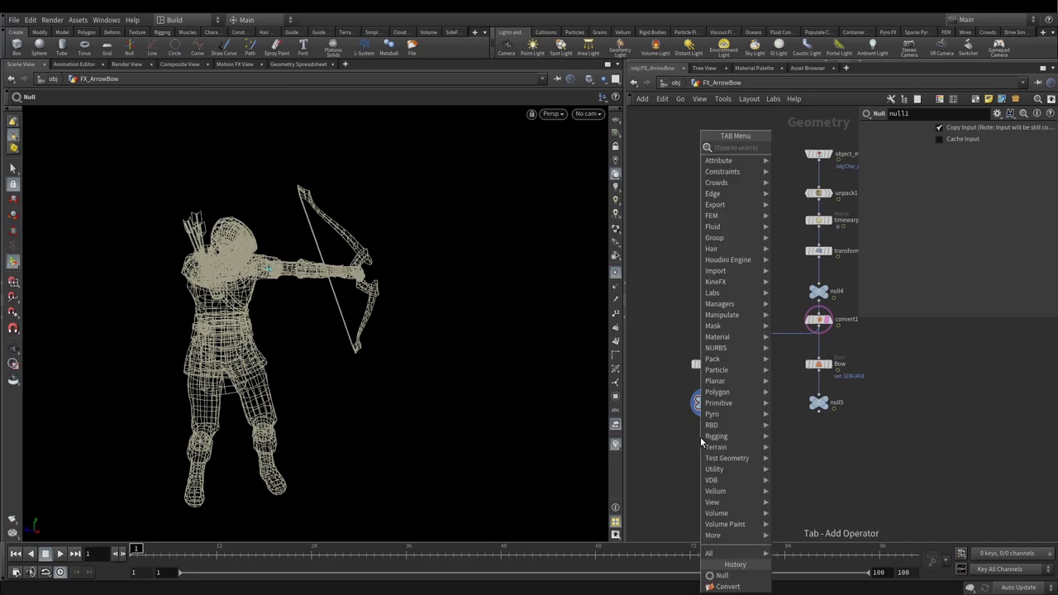
type("scatter")
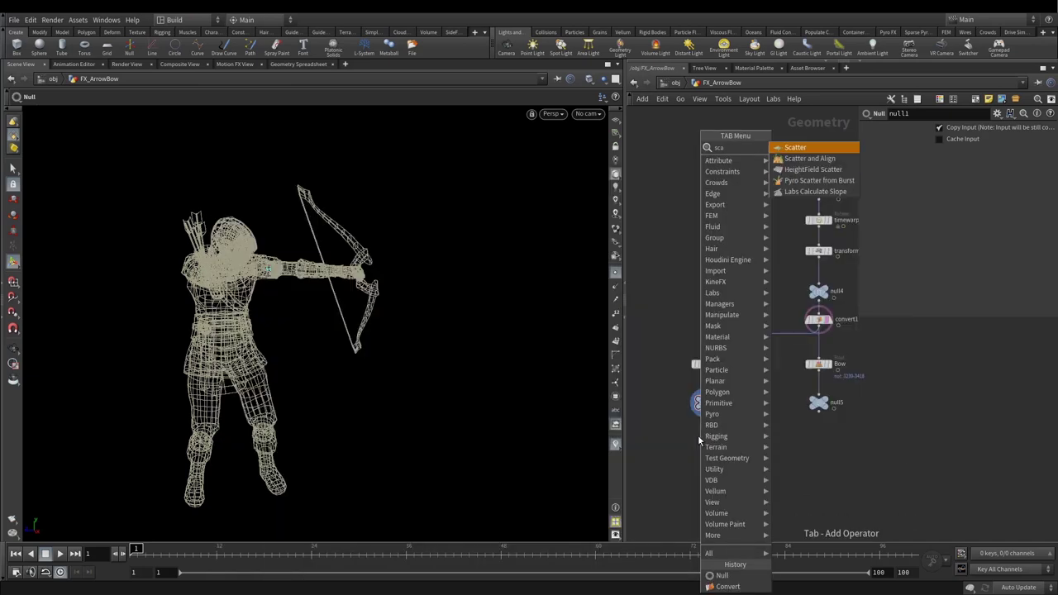
left_click(823, 146)
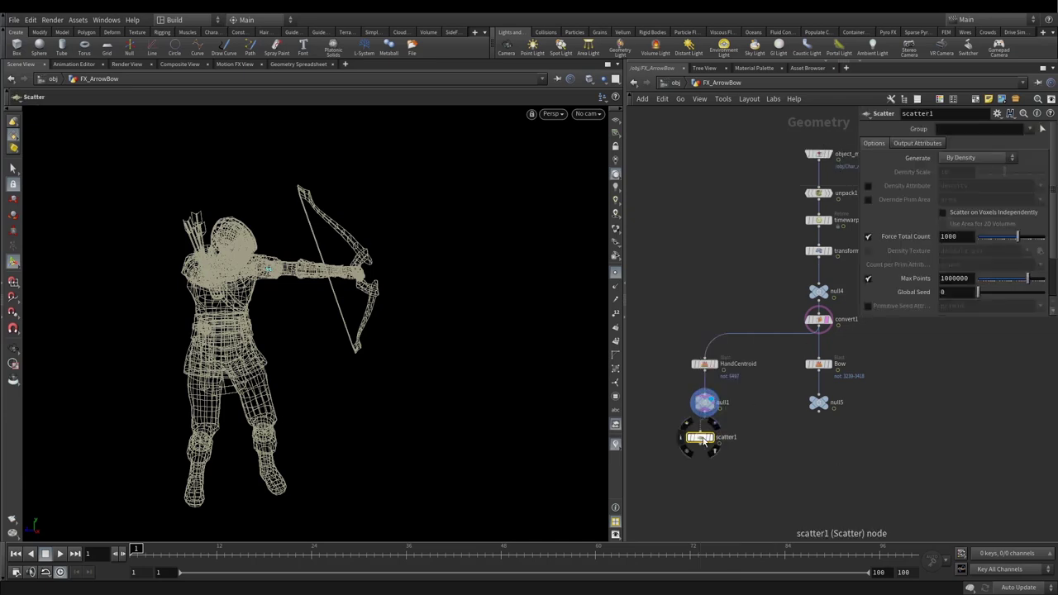
left_click(708, 446)
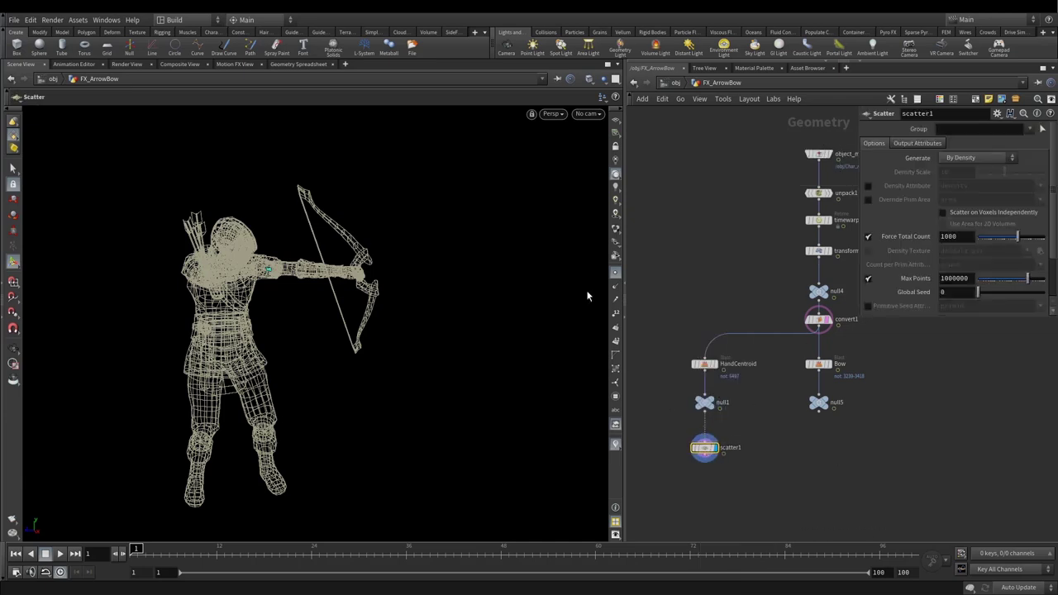
left_click(815, 318)
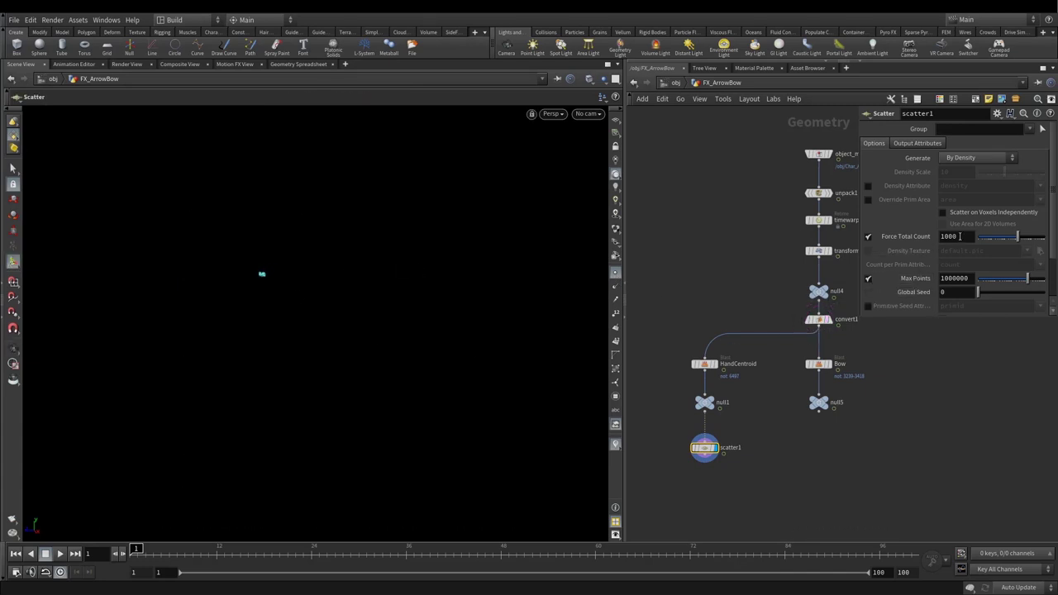
left_click(944, 238)
type("100")
key("Return")
Step: Zoom and orbit around the scattered hand points, then frame the lower network
key("Escape")
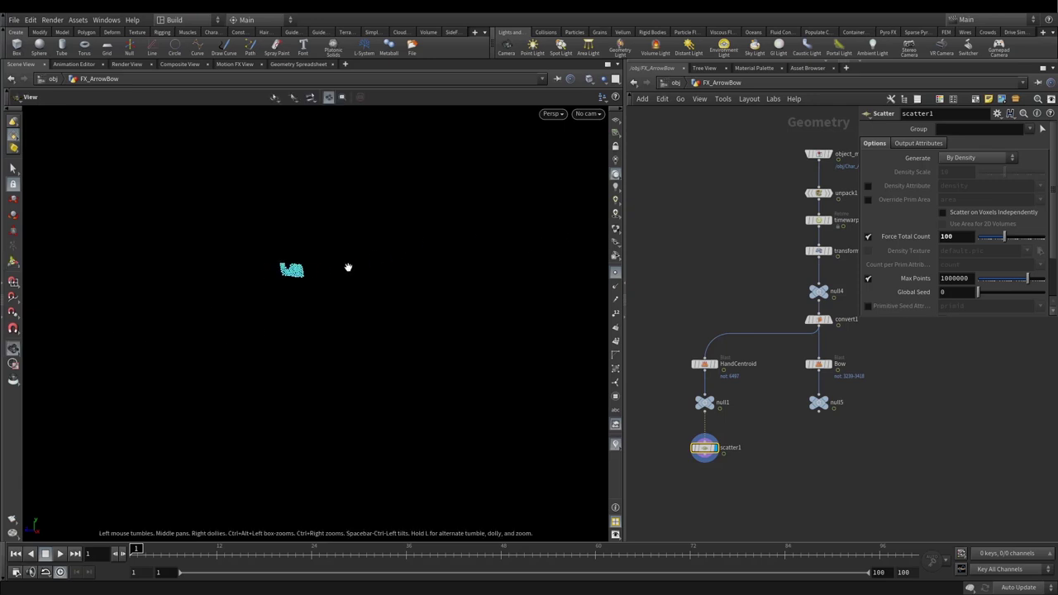
middle_click_drag(338, 264, 267, 307)
scroll(270, 307, "up", 5)
left_click_drag(276, 349, 504, 336)
key("Return")
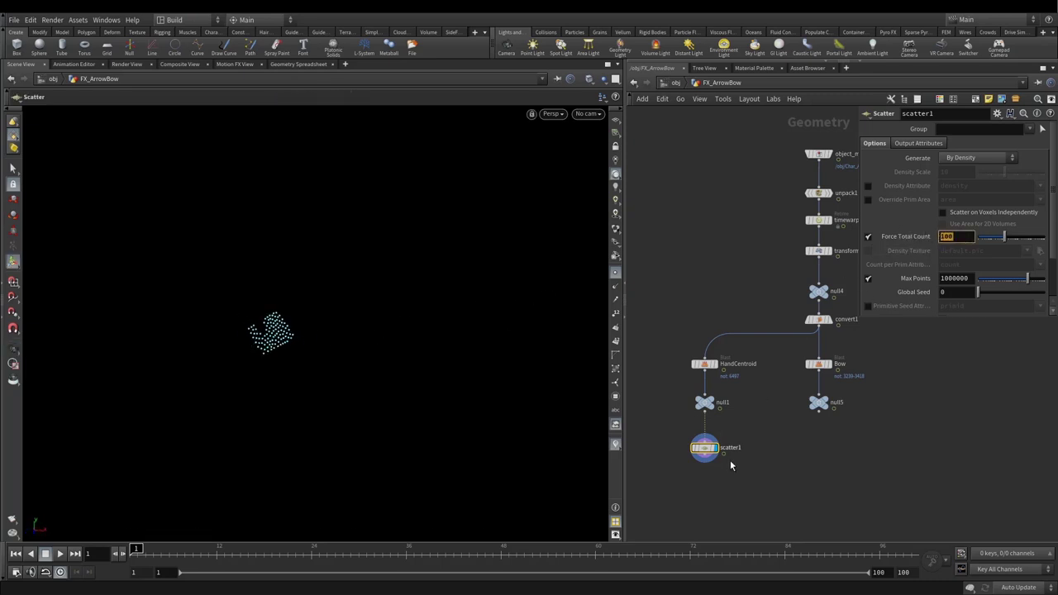
middle_click_drag(742, 441, 738, 373)
Step: Duplicate scatter1 as scatter2 under null5 and view the bow's scattered points
mouse_move(701, 381)
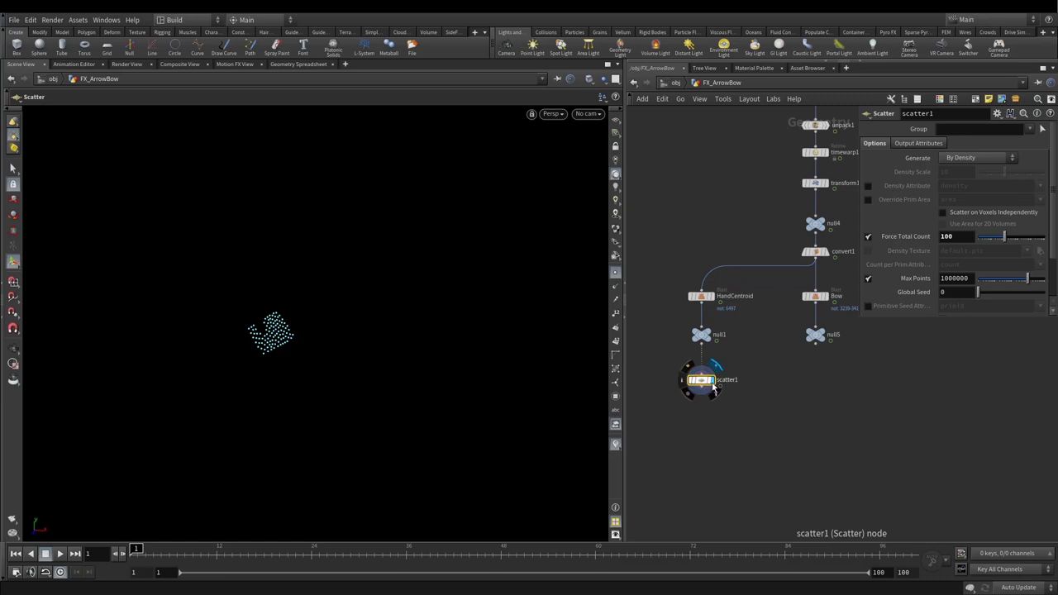
left_click_drag(710, 386, 817, 382, "alt")
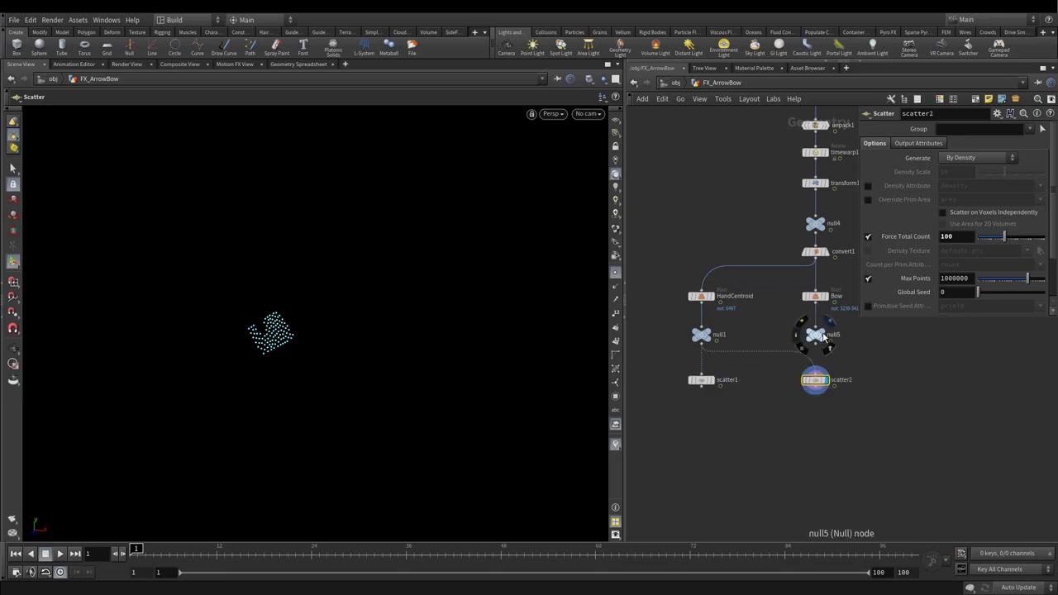
left_click(822, 336)
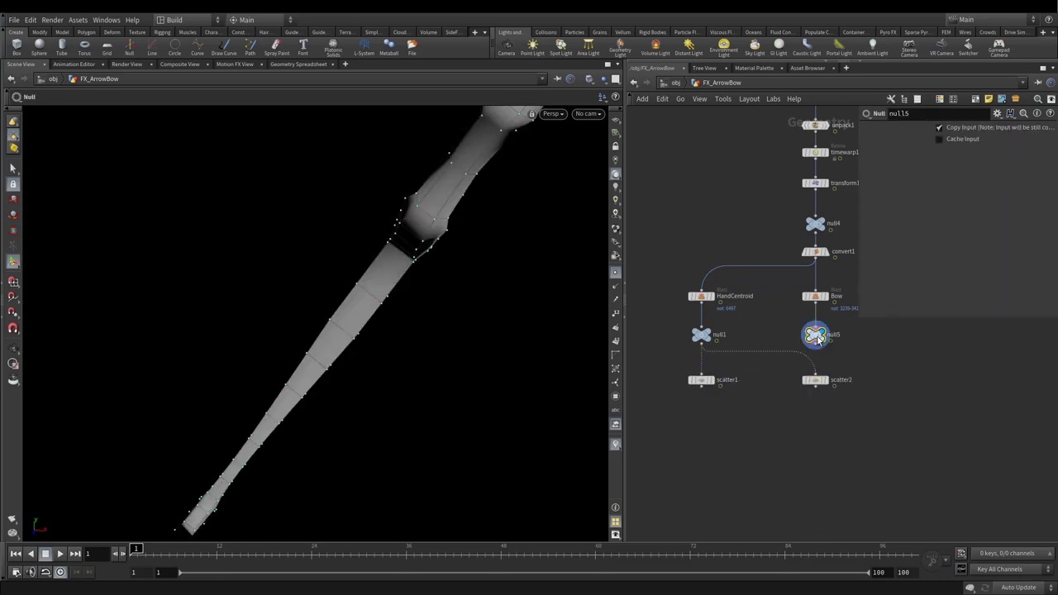
left_click(826, 381)
left_click(700, 380)
key("Escape")
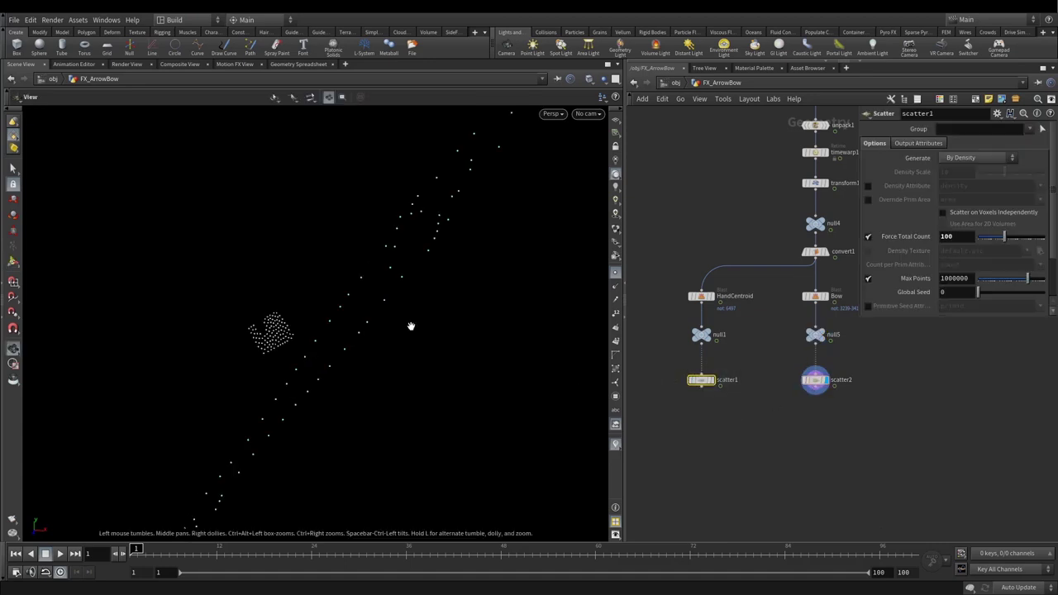
left_click_drag(402, 319, 439, 325)
left_click_drag(140, 276, 337, 246)
key("Return")
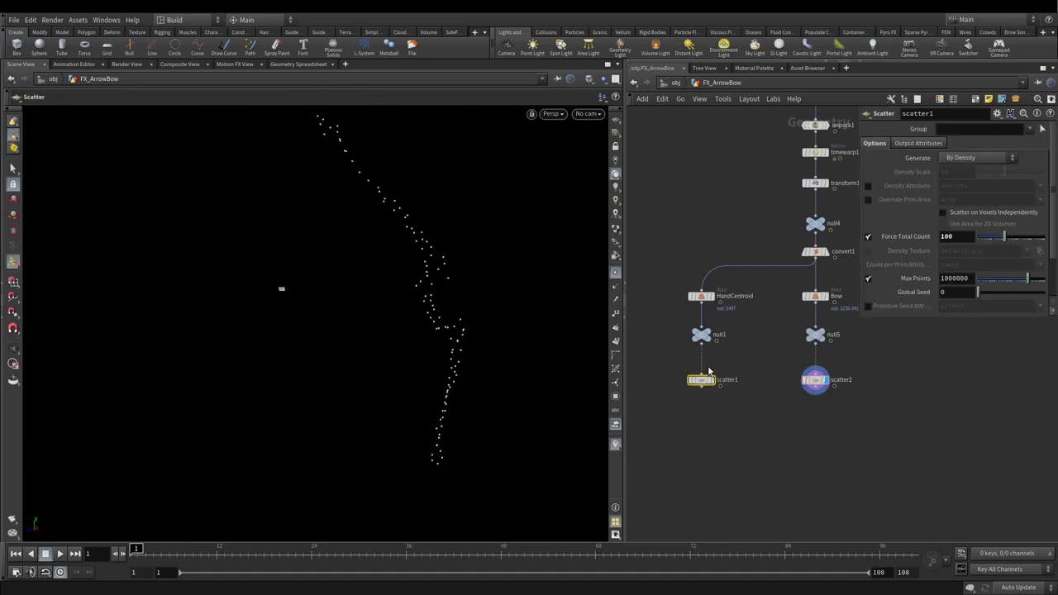
left_click_drag(662, 367, 743, 399)
Step: Link scatter2's Force Total Count to scatter1 with a pasted relative reference
right_click(900, 237)
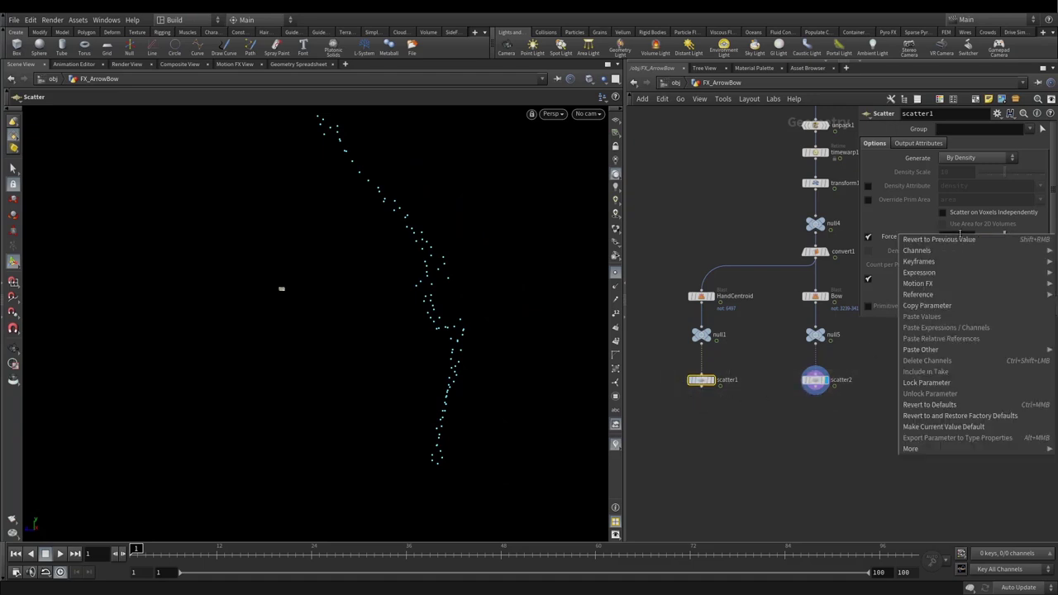
left_click(924, 306)
left_click(814, 380)
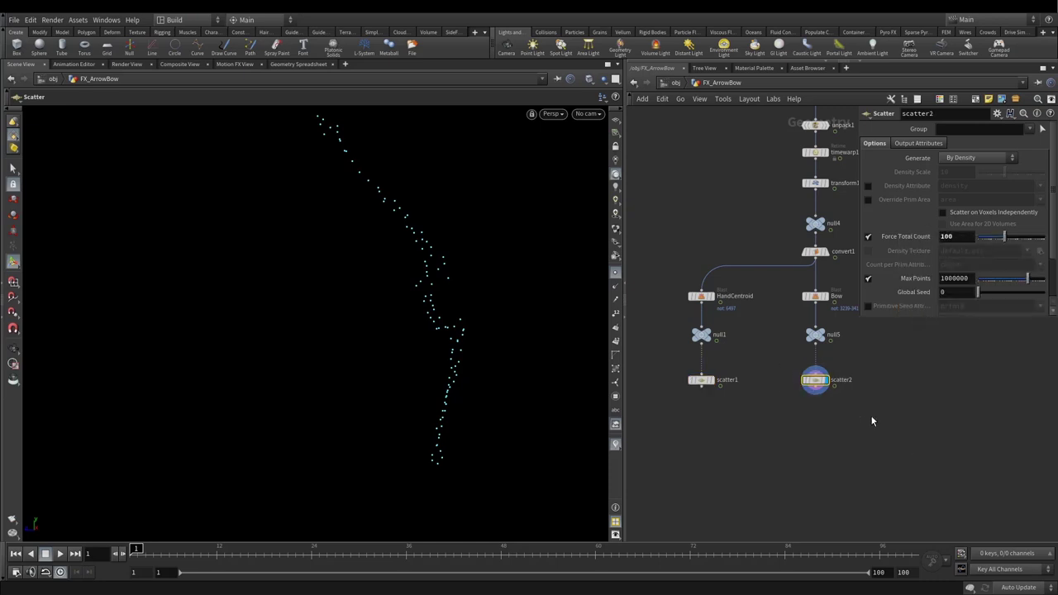
right_click(957, 236)
left_click(941, 334)
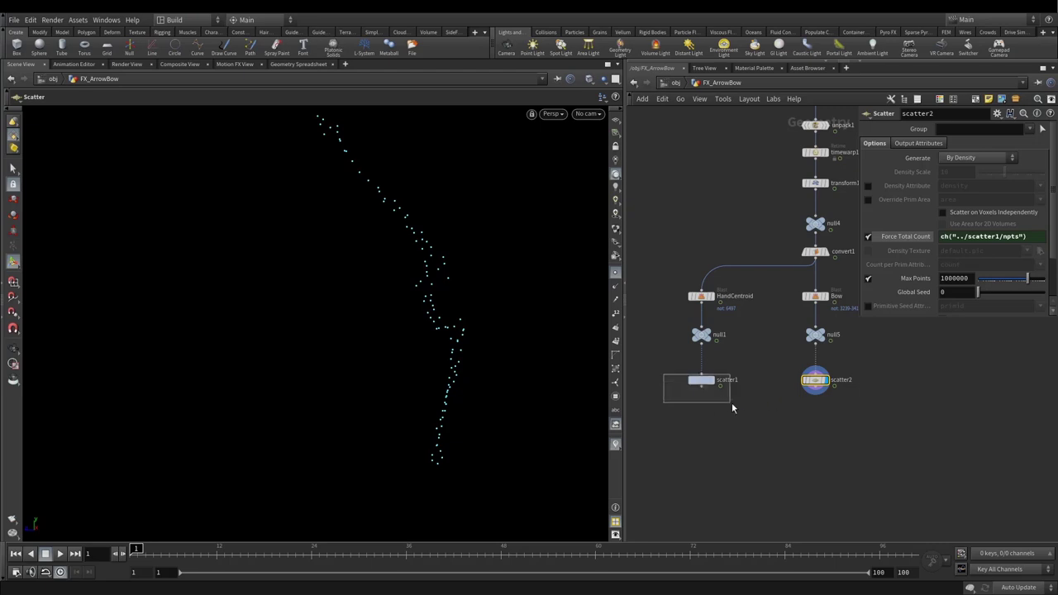
Step: Change scatter1's point count to 50 and confirm scatter2 follows it
left_click_drag(731, 402, 731, 402)
double_click(954, 236)
type("50")
key("Return")
left_click(814, 380)
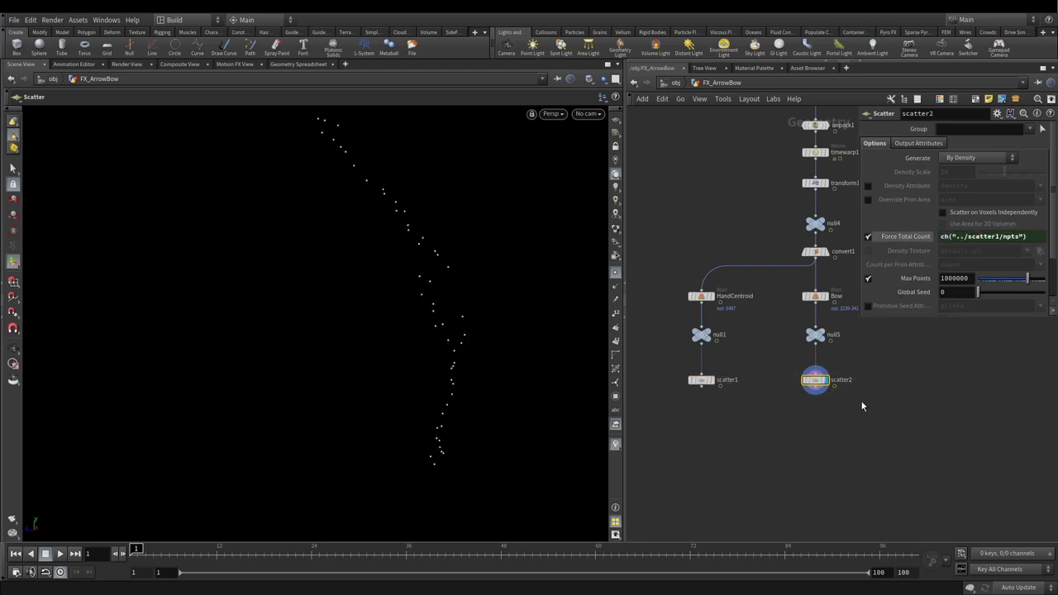
left_click(918, 238)
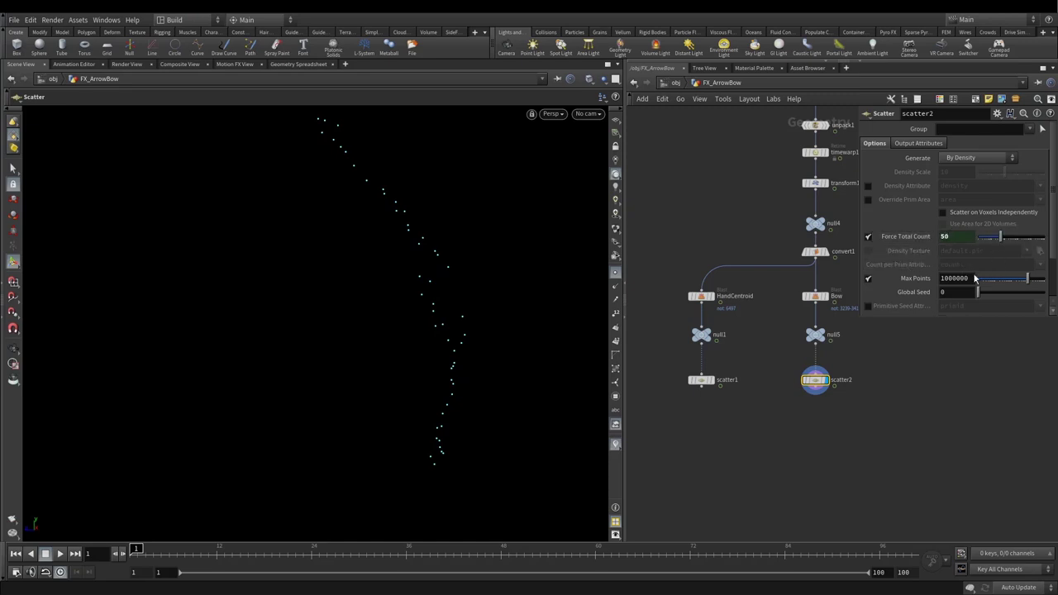
Step: Add an Attribute Wrangle after scatter1 with the code i@id = i@ptnum;
left_click(700, 387)
key("Tab")
type("attw")
left_click(807, 137)
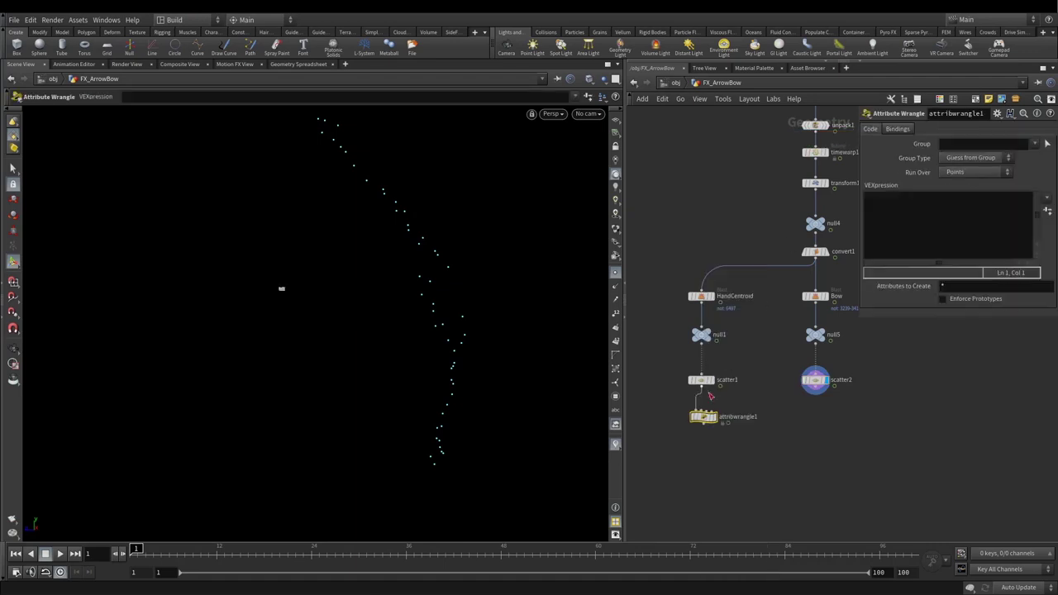
left_click(703, 415)
left_click(924, 217)
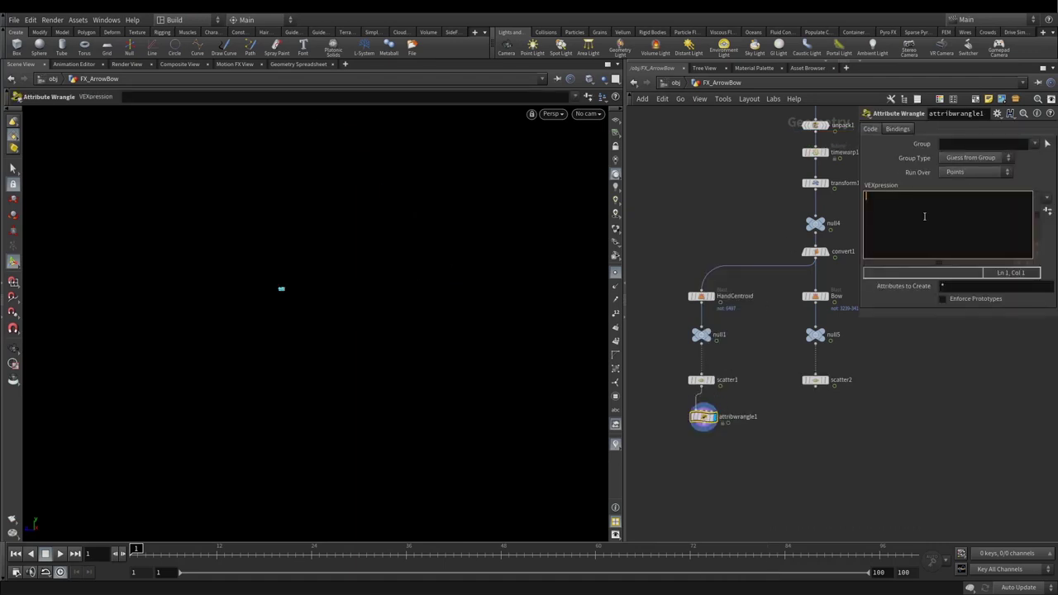
type("i@d")
key("BackSpace")
type("id = i")
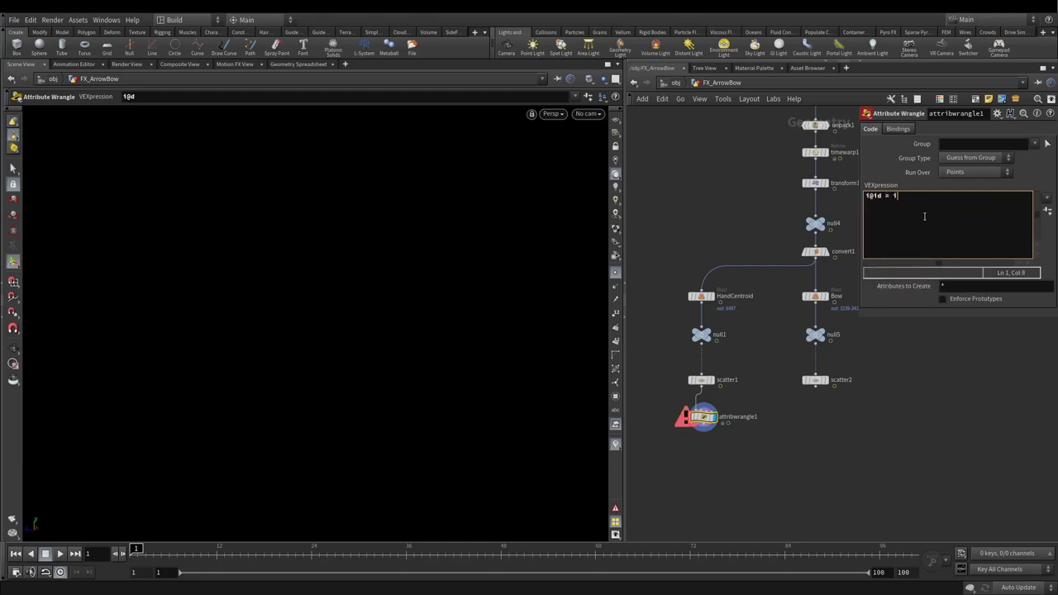
type("@ptnum;")
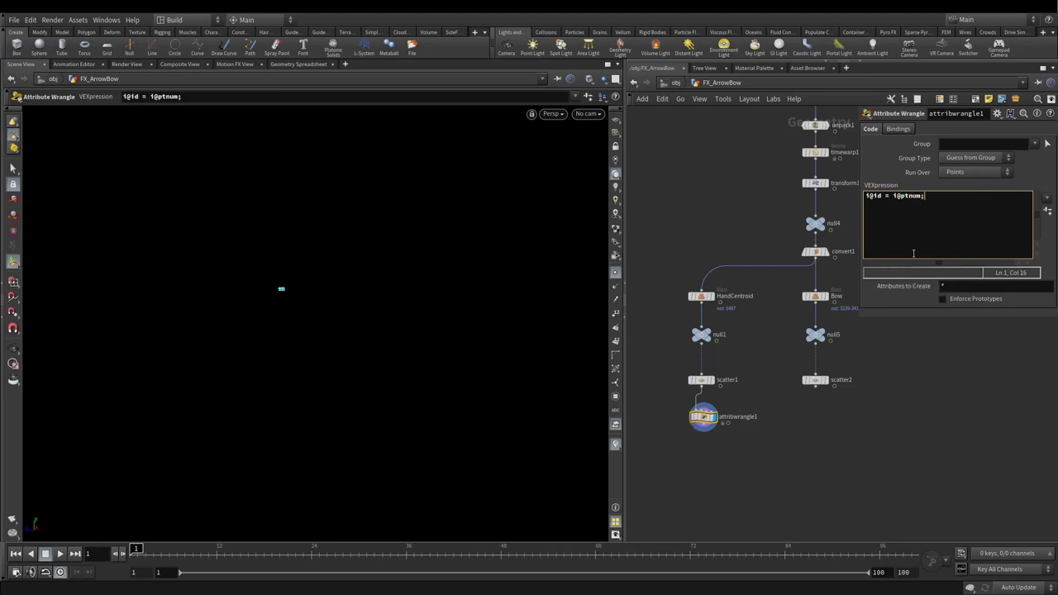
Step: Copy the wrangle as attribwrangle2 fed by scatter2, then select both wrangles
left_click_drag(702, 417, 821, 430)
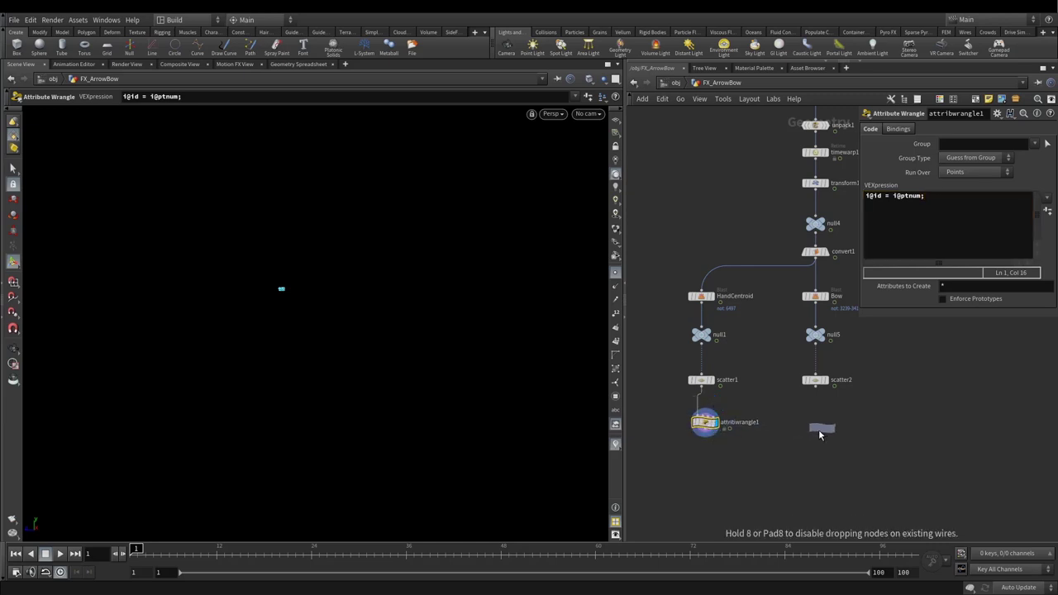
left_click(815, 424)
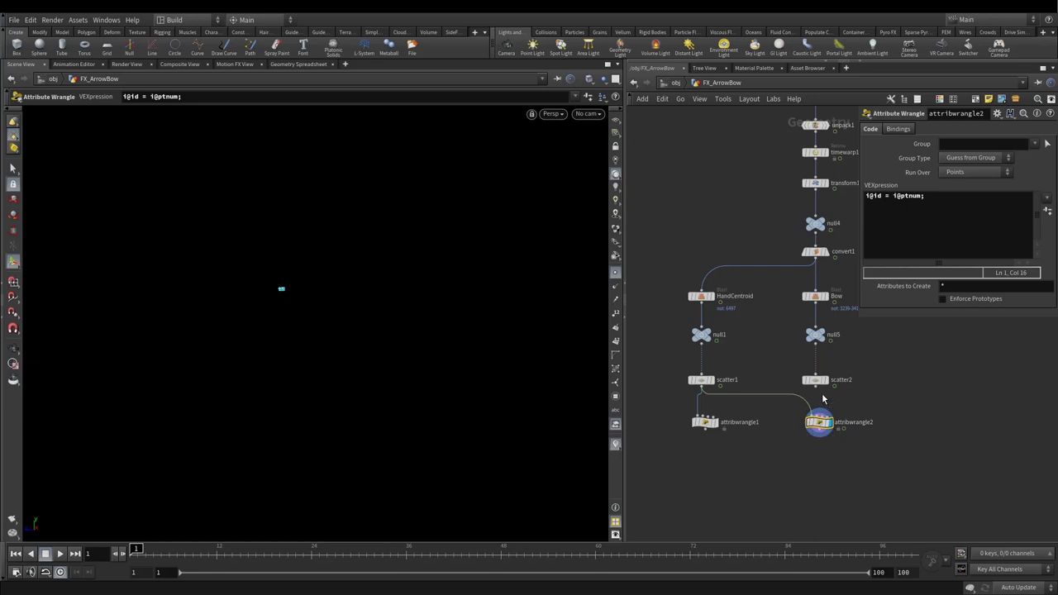
left_click(818, 412)
left_click(815, 387)
left_click_drag(846, 485, 777, 491)
Step: Merge both wrangles into merge1 and add an Add node beneath it
left_click(754, 378)
left_click_drag(754, 377, 745, 365)
left_click(748, 376)
key("Tab")
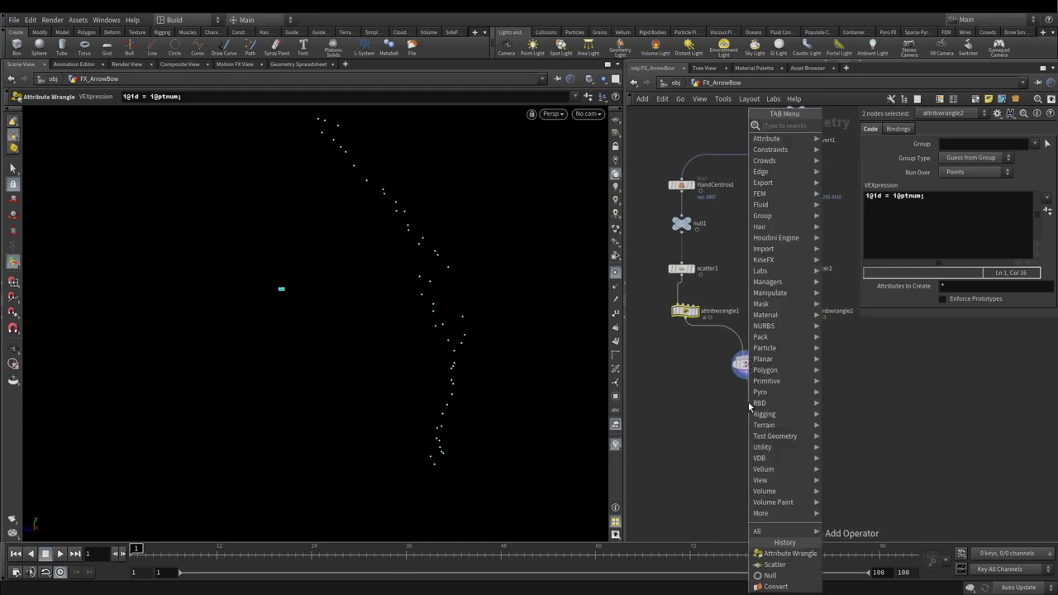
type("add")
key("Return")
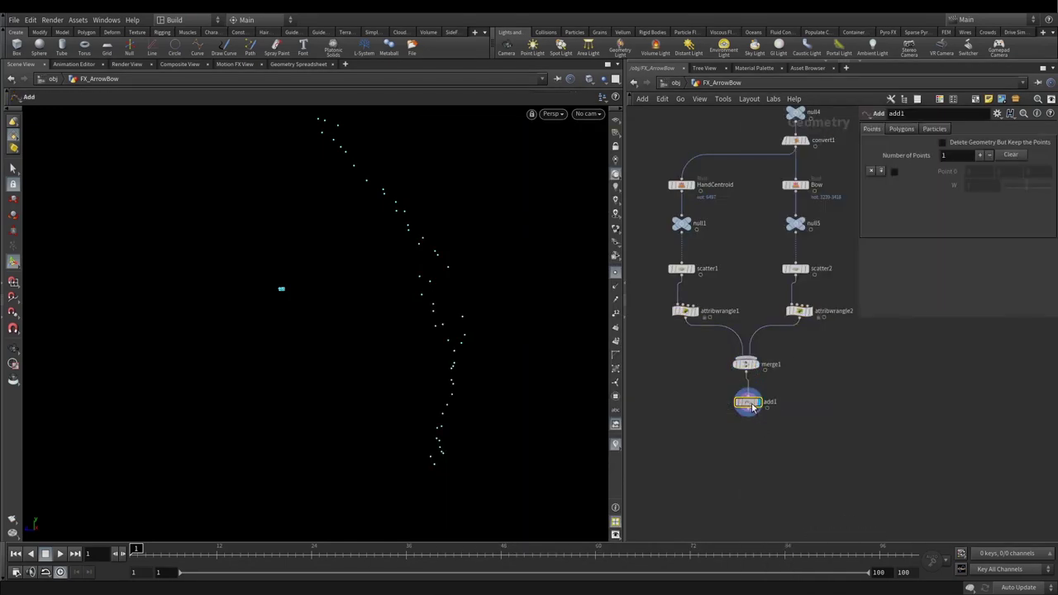
Step: Set the Add node's polygons to By Group, joined By Attribute with Attribute Name 'id'
left_click(902, 130)
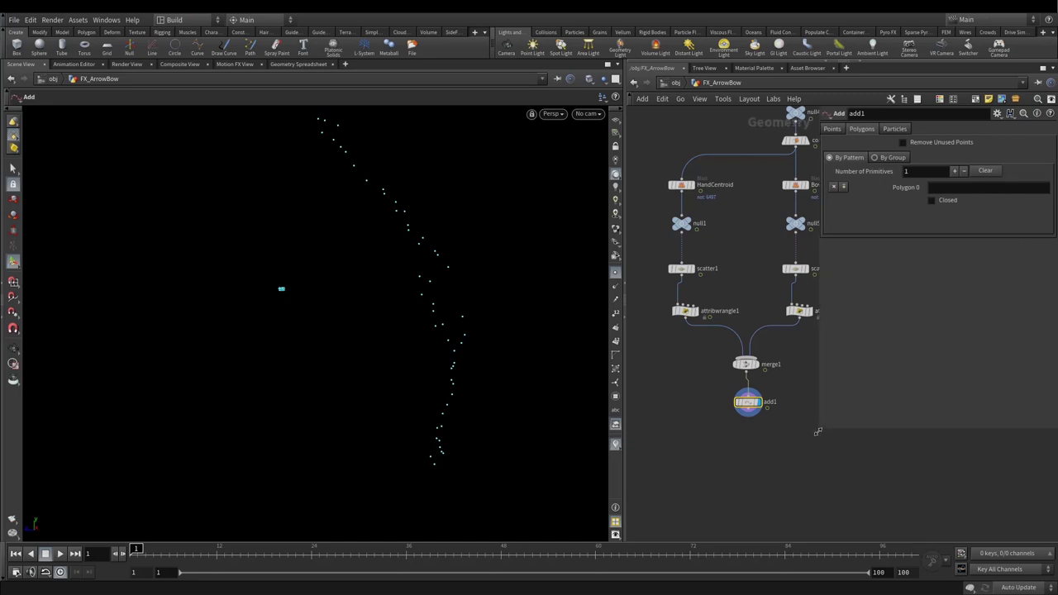
left_click(892, 159)
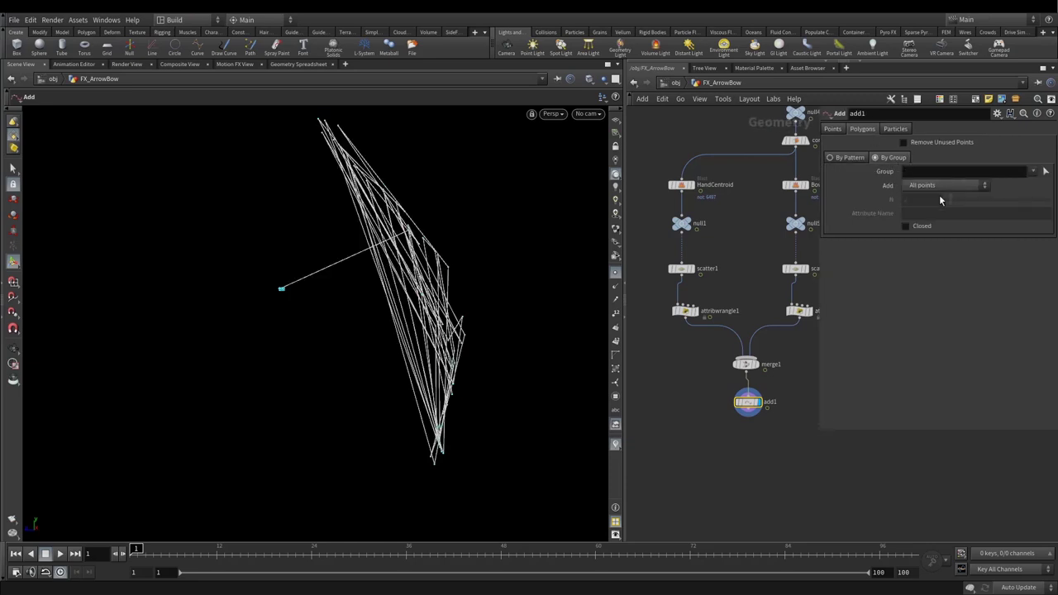
left_click(936, 188)
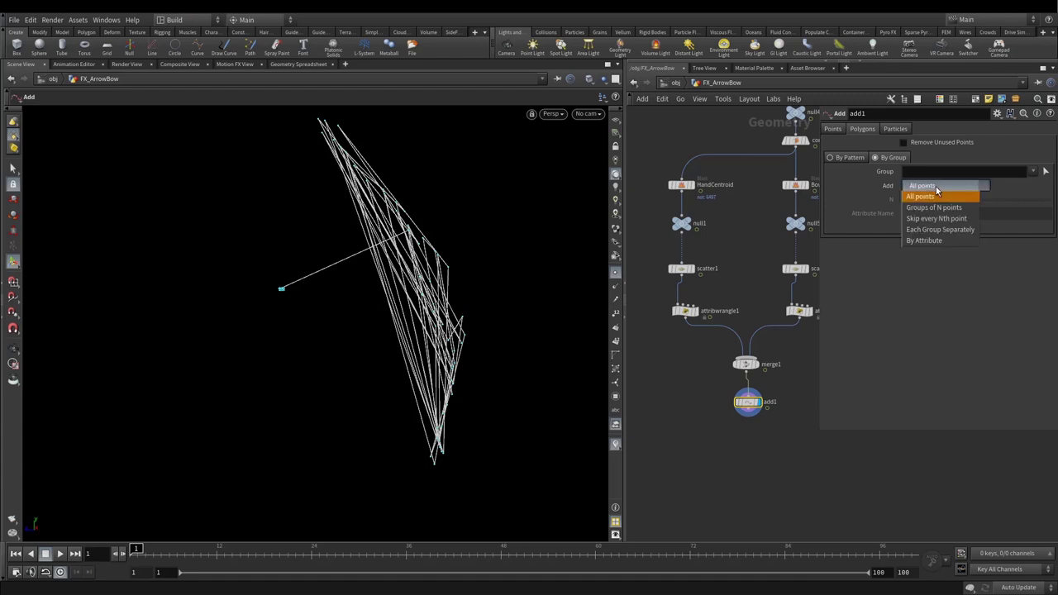
left_click(923, 241)
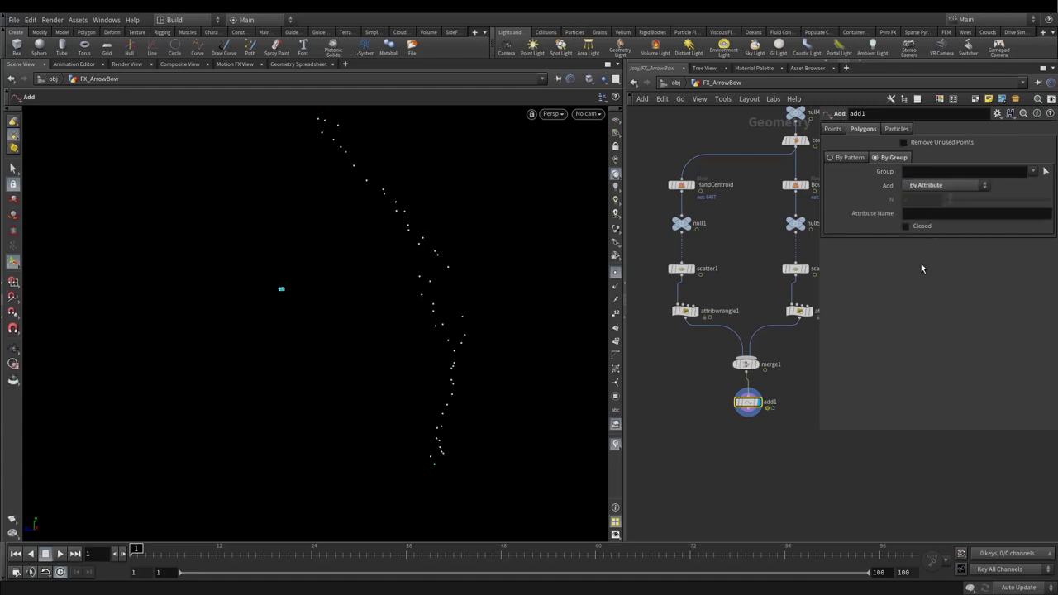
left_click(927, 215)
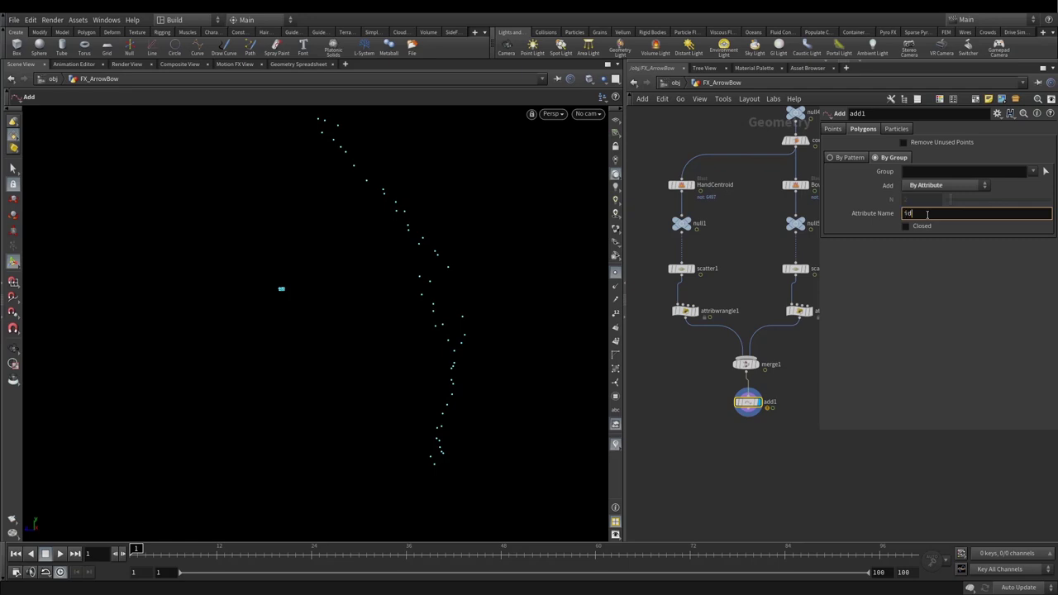
key("Return")
key("Escape")
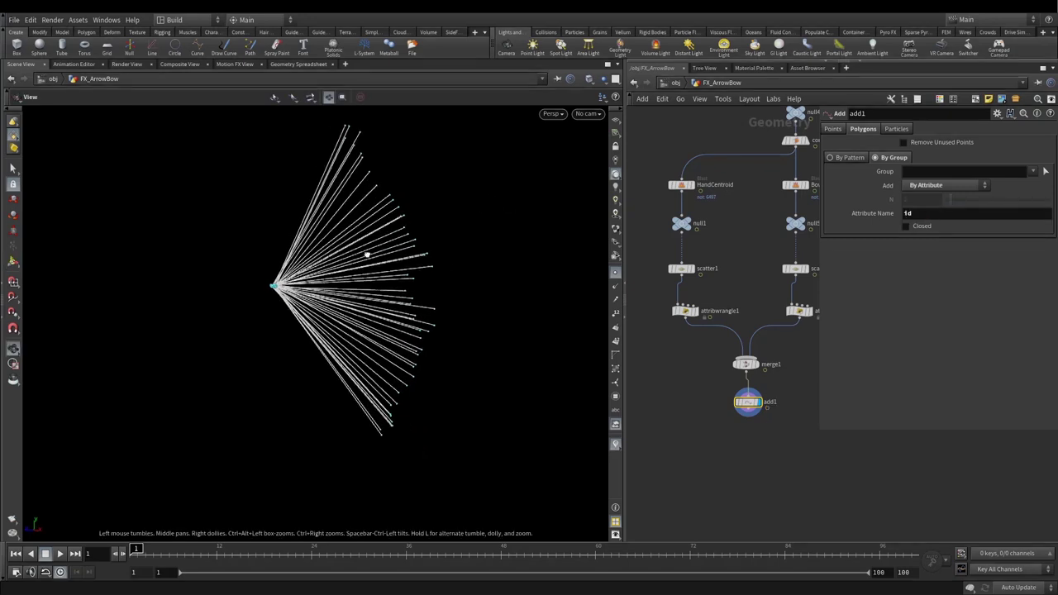
left_click_drag(371, 253, 711, 323)
Step: Show the archer as a template reference and play the animation to check the character
key("Return")
scroll(734, 338, "down", 4)
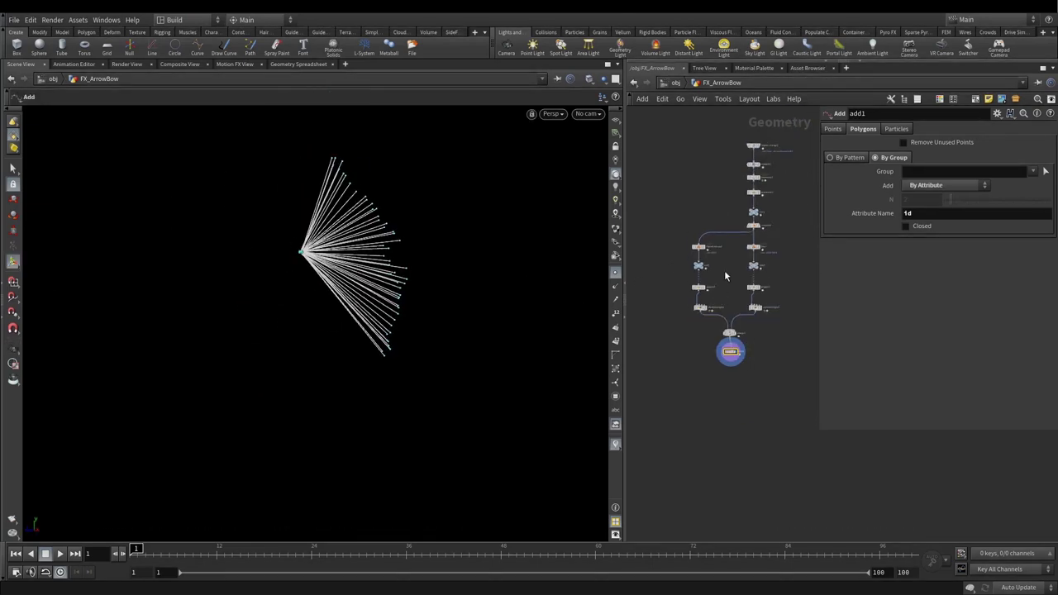
scroll(738, 294, "up", 6)
mouse_move(740, 293)
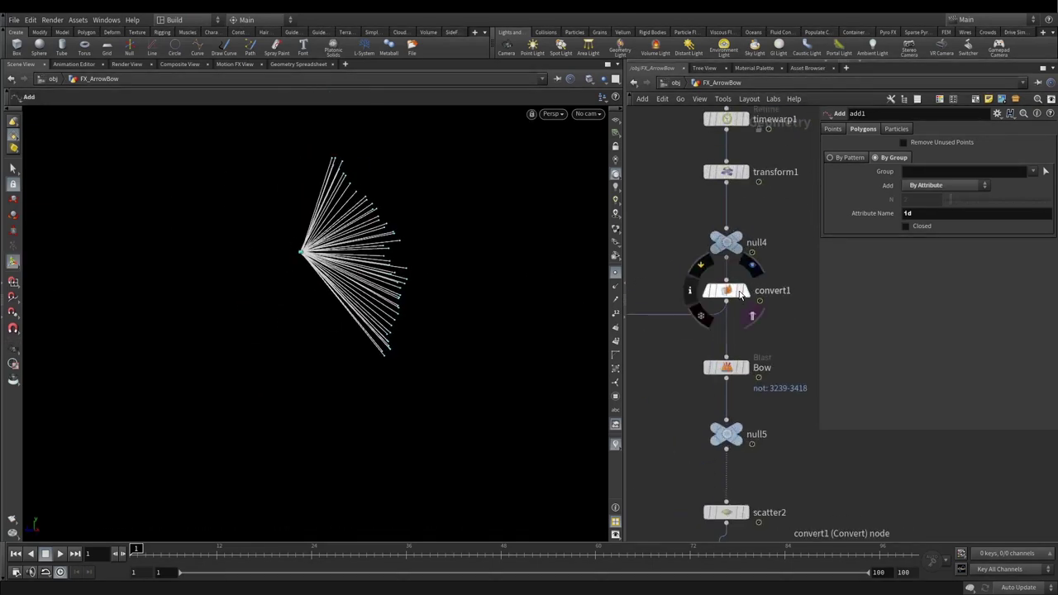
left_click(752, 315)
key("Escape")
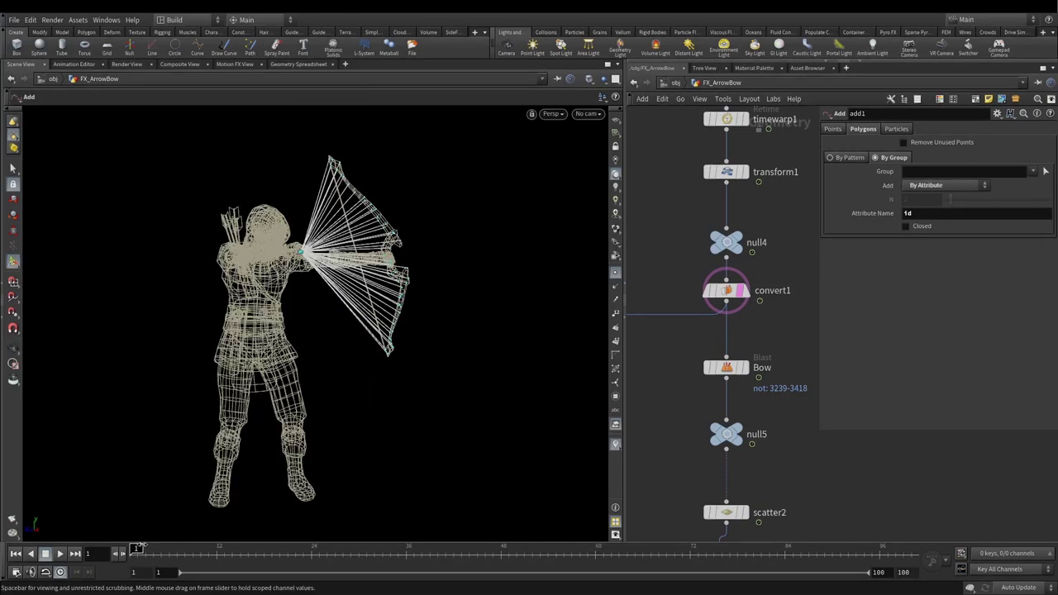
key("Up")
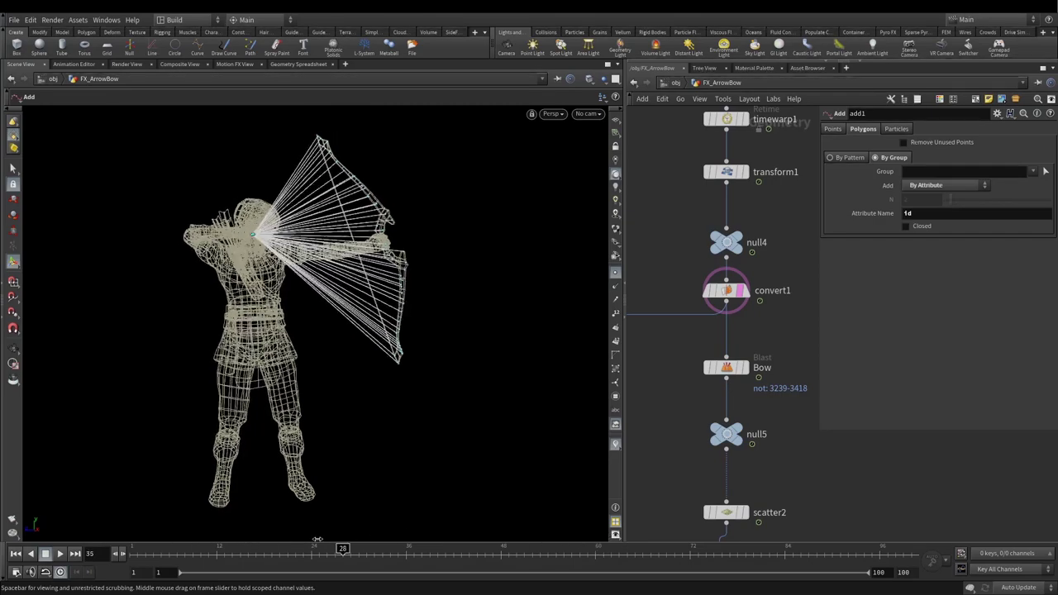
Step: Save the scene and display add1's merged archer and bow-line geometry in the viewport
middle_click_drag(733, 504, 696, 296)
key("ctrl+s")
middle_click_drag(672, 451, 708, 368)
left_click(724, 364)
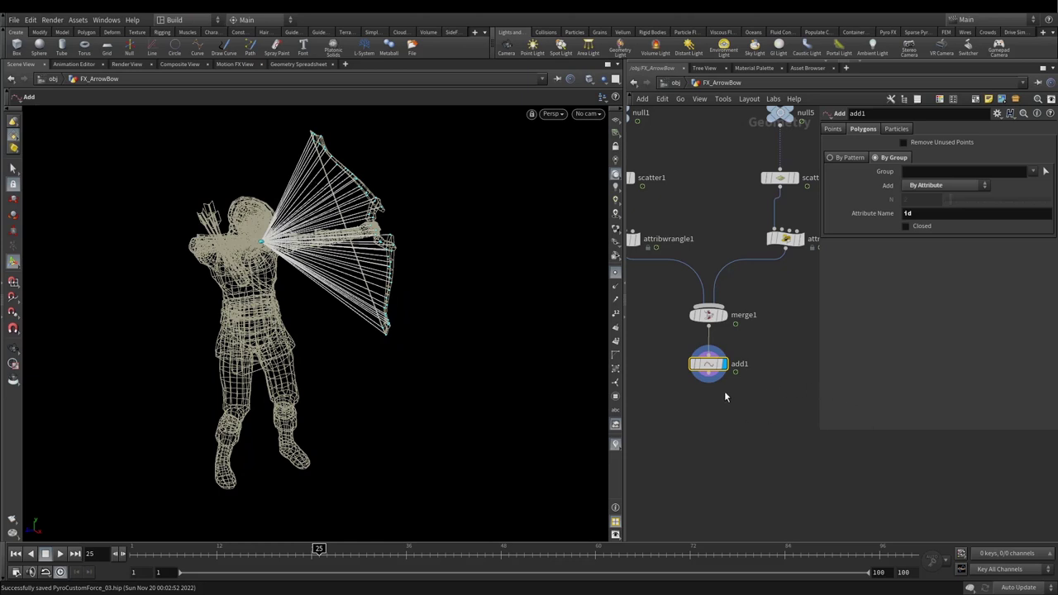
scroll(711, 390, "up", 2)
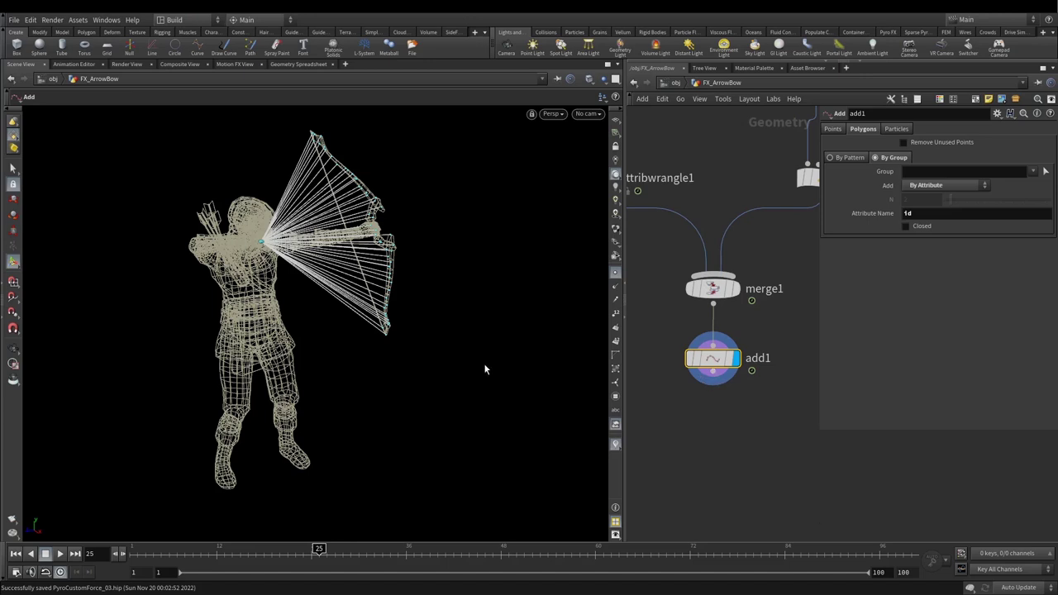
Step: Add a Resample node under add1 with segment Length 0.5 and display it
left_click(713, 382)
key("Tab")
type("resa")
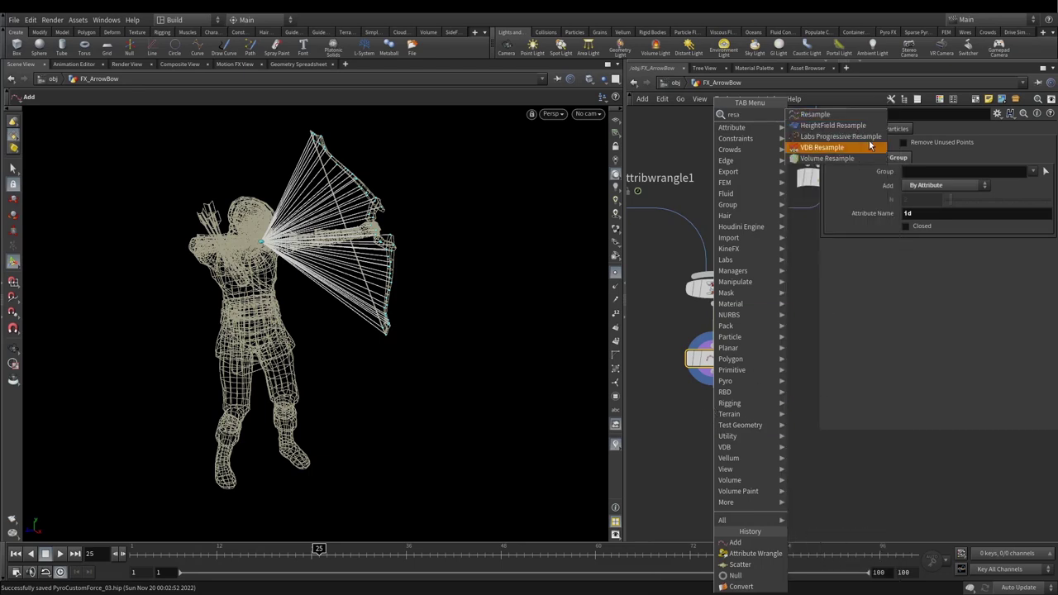
left_click(815, 114)
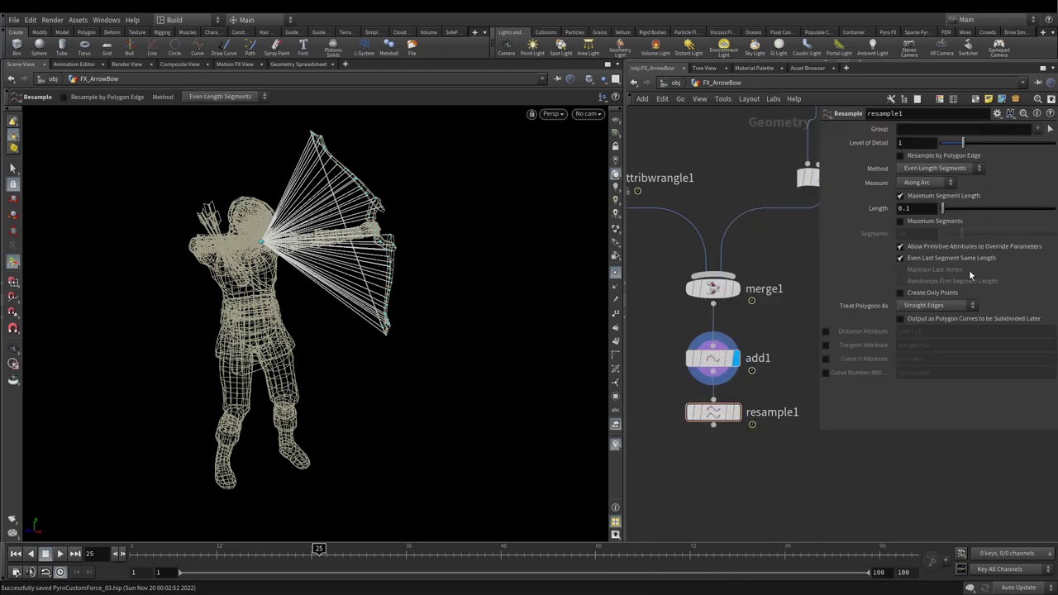
double_click(905, 208)
type("0.5")
key("Return")
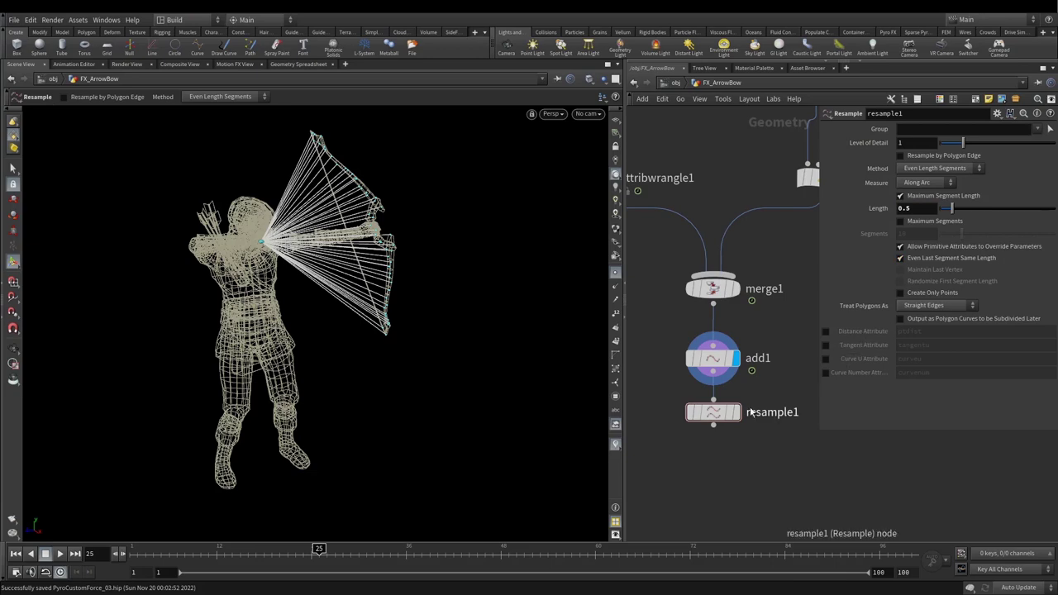
left_click(735, 412)
Step: Refine the resample Length to 0.2 and then 0.1, inspecting the resampled lines
key("Escape")
left_click_drag(354, 212, 280, 199)
scroll(279, 199, "up", 3)
key("Return")
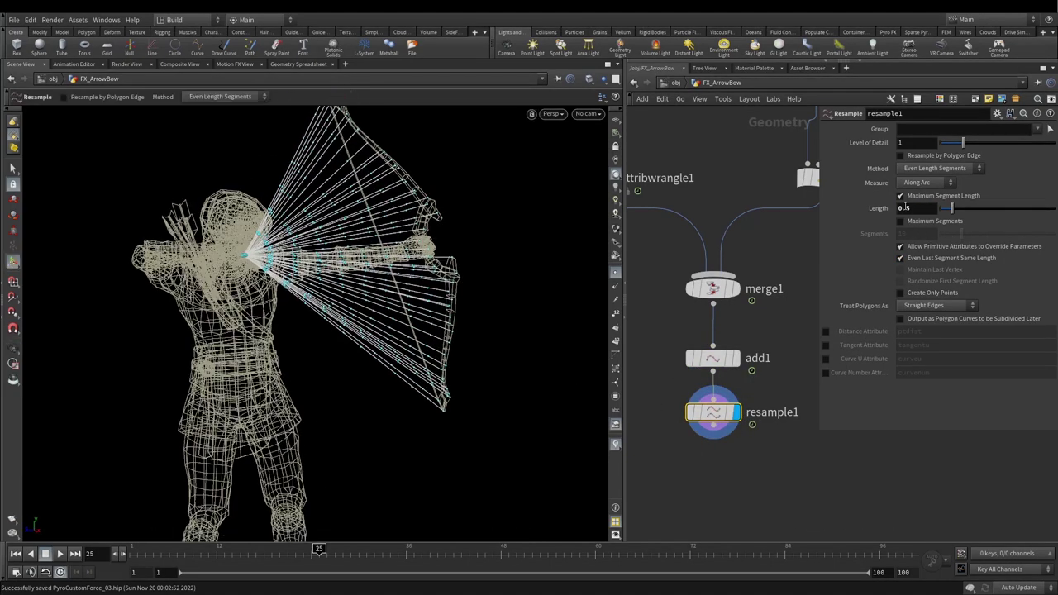
double_click(905, 207)
type("0.2")
key("Return")
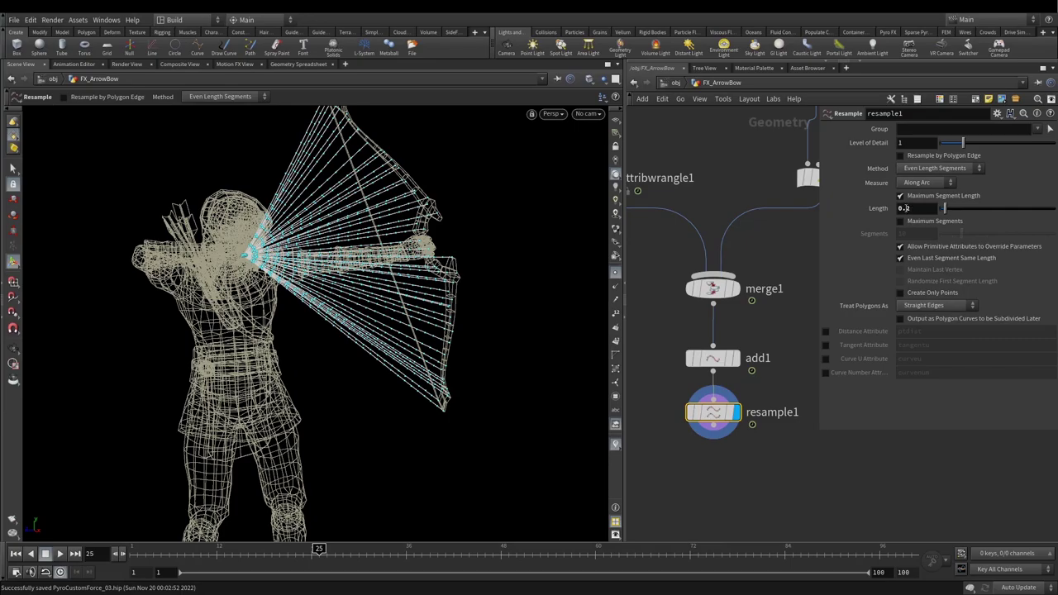
key("Return")
key("Escape")
left_click_drag(307, 267, 363, 194)
key("Return")
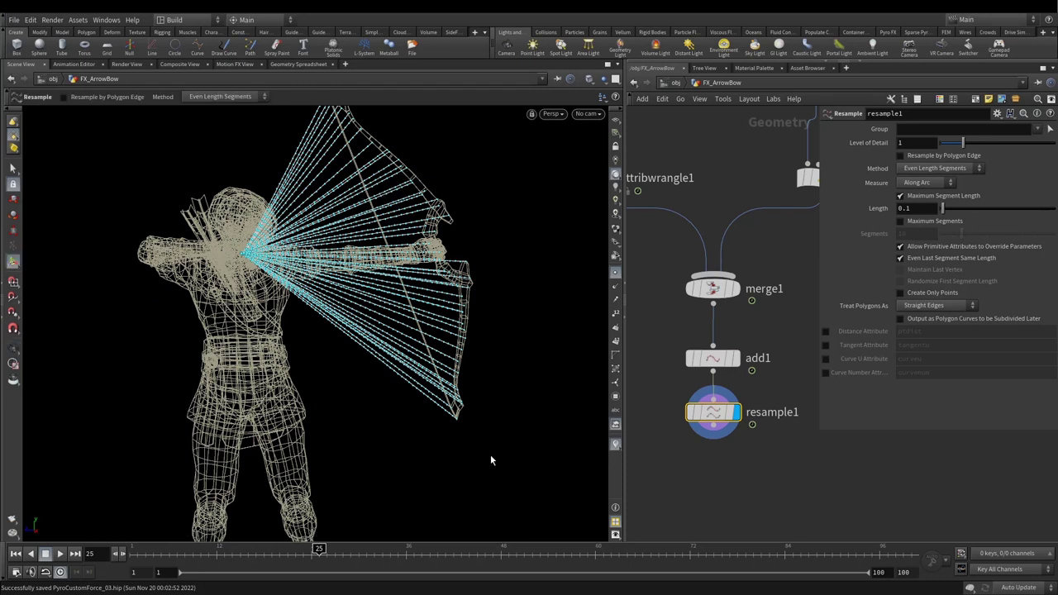
Step: Add a PolyFrame node positioned just below resample1
key("Tab")
mouse_move(732, 447)
type("polyframe")
key("Return")
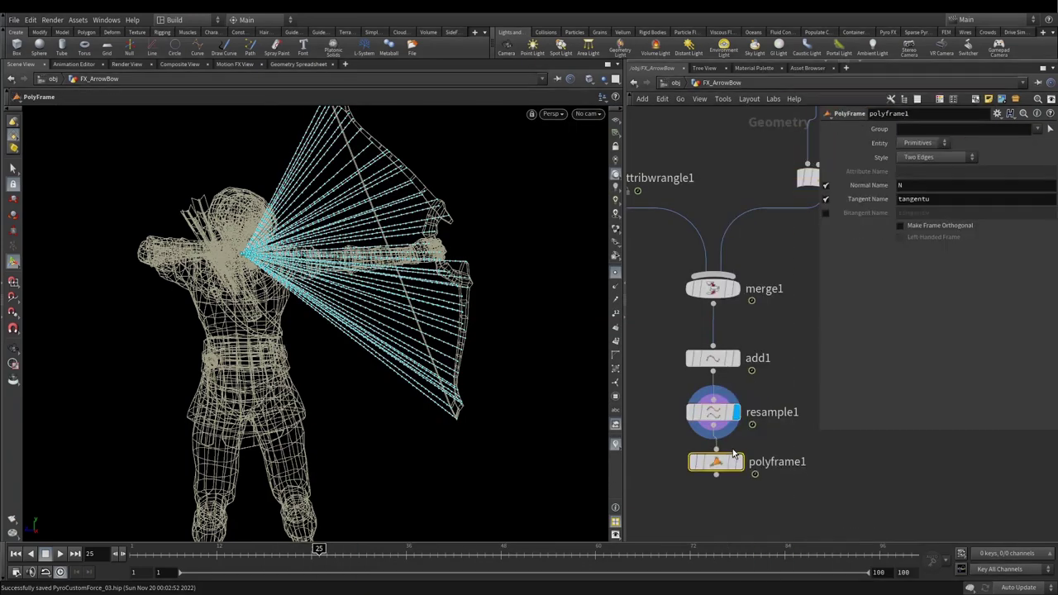
left_click(732, 452)
left_click_drag(715, 468, 709, 482)
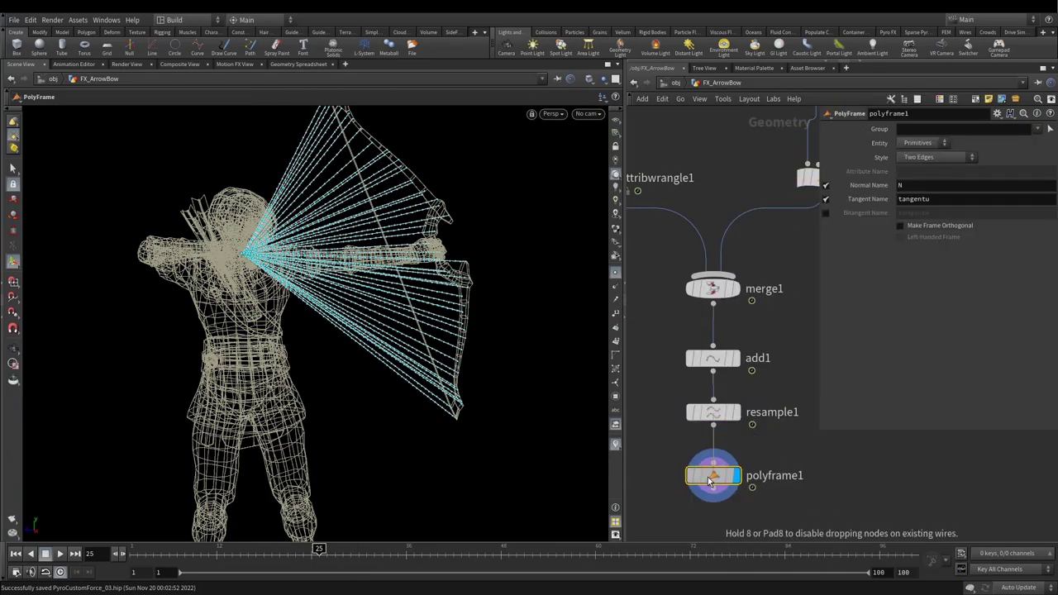
key("Escape")
left_click_drag(399, 258, 356, 250)
scroll(319, 272, "up", 5)
key("Return")
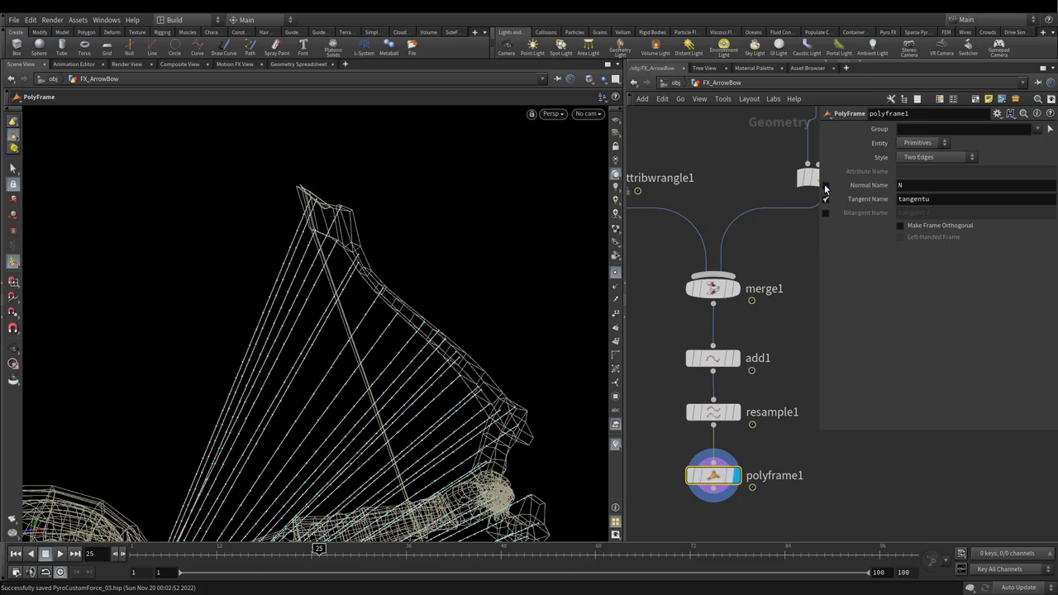
Step: Turn off PolyFrame's Normal Name and set its Tangent Name to N
left_click(824, 186)
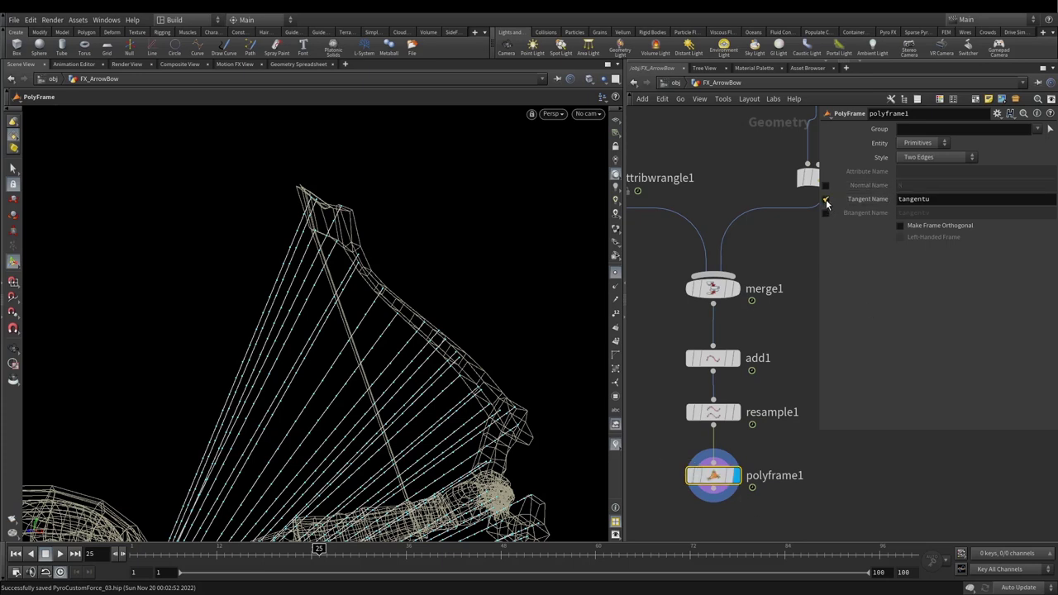
left_click(944, 200)
double_click(944, 199)
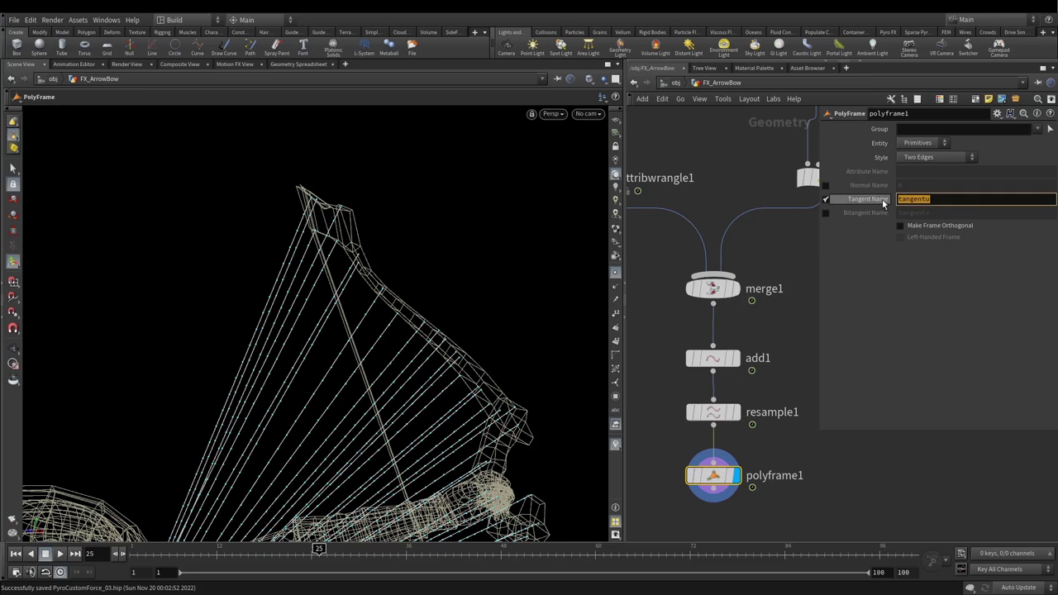
type("N")
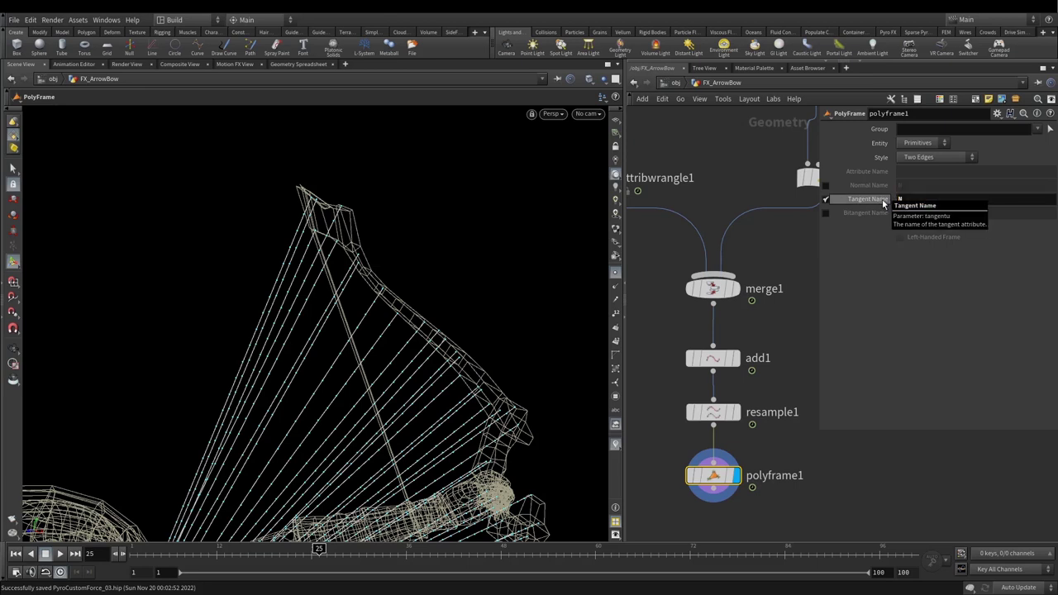
key("Return")
Step: Hide the point markers and template geometry, then inspect the line fan
left_click(615, 273)
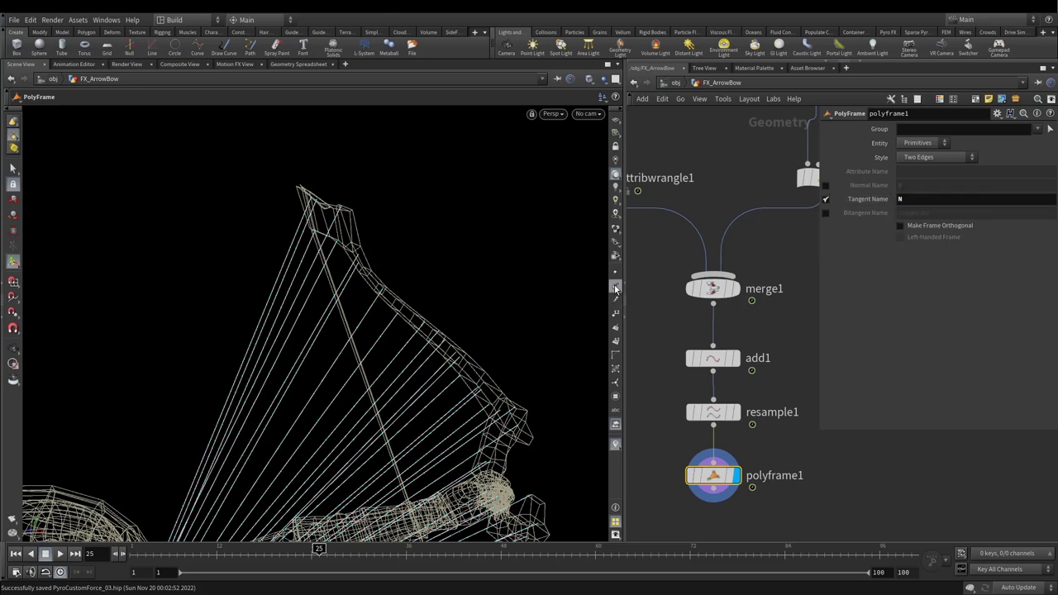
left_click(615, 288)
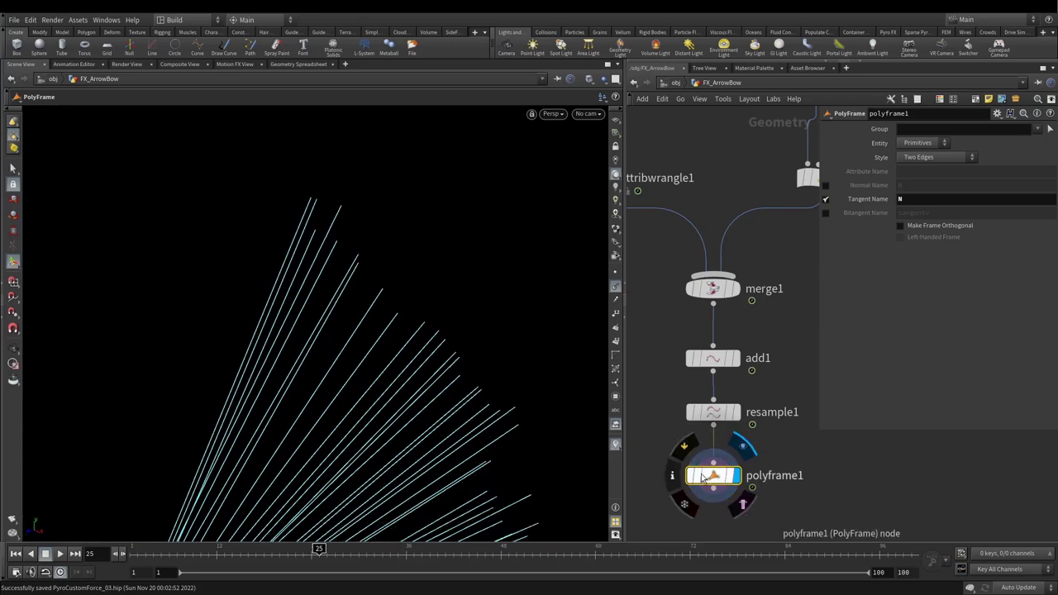
key("Escape")
left_click_drag(347, 347, 250, 256)
left_click_drag(156, 355, 358, 273)
left_click_drag(443, 196, 382, 226)
key("Return")
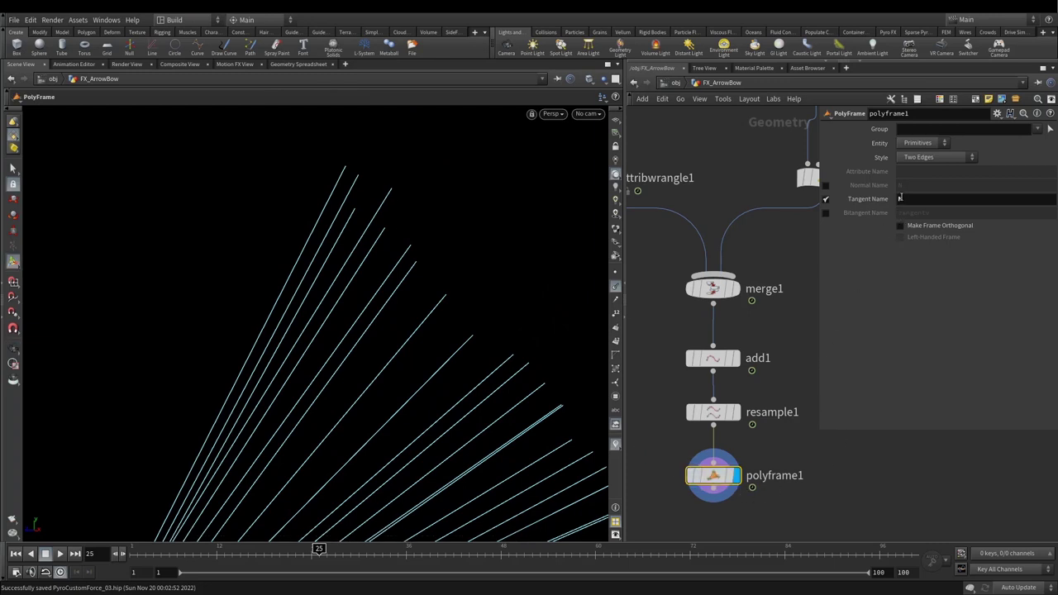
scroll(750, 379, "up", 2)
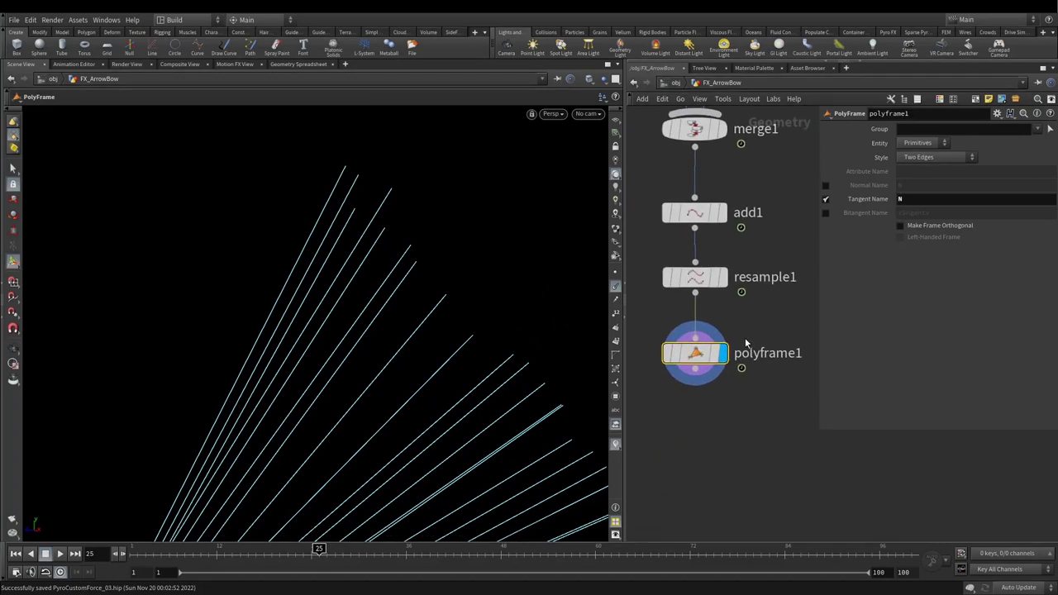
key("Escape")
scroll(259, 241, "down", 5)
key("Tab")
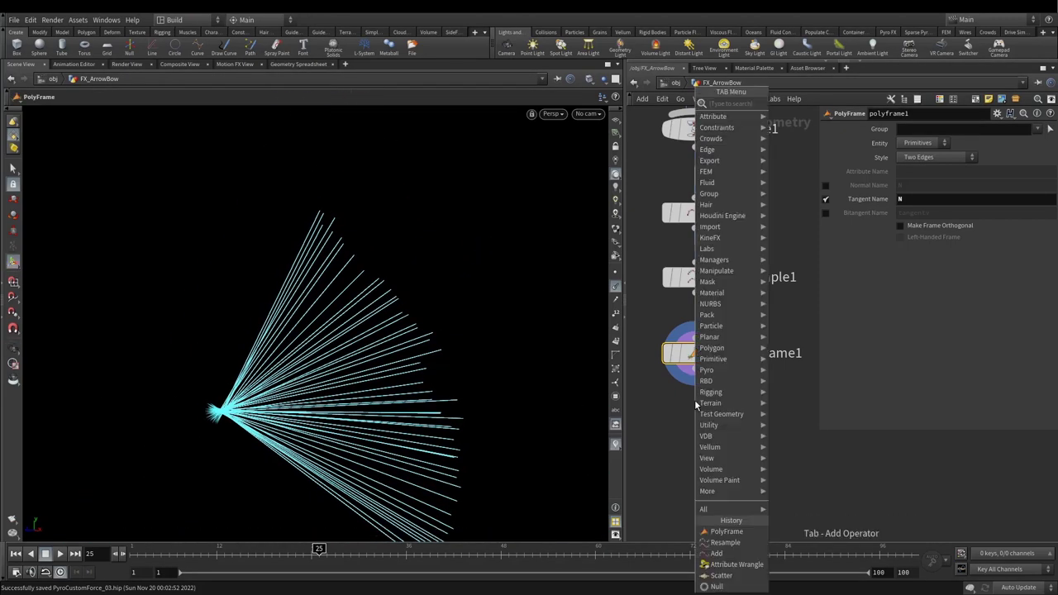
type("attw")
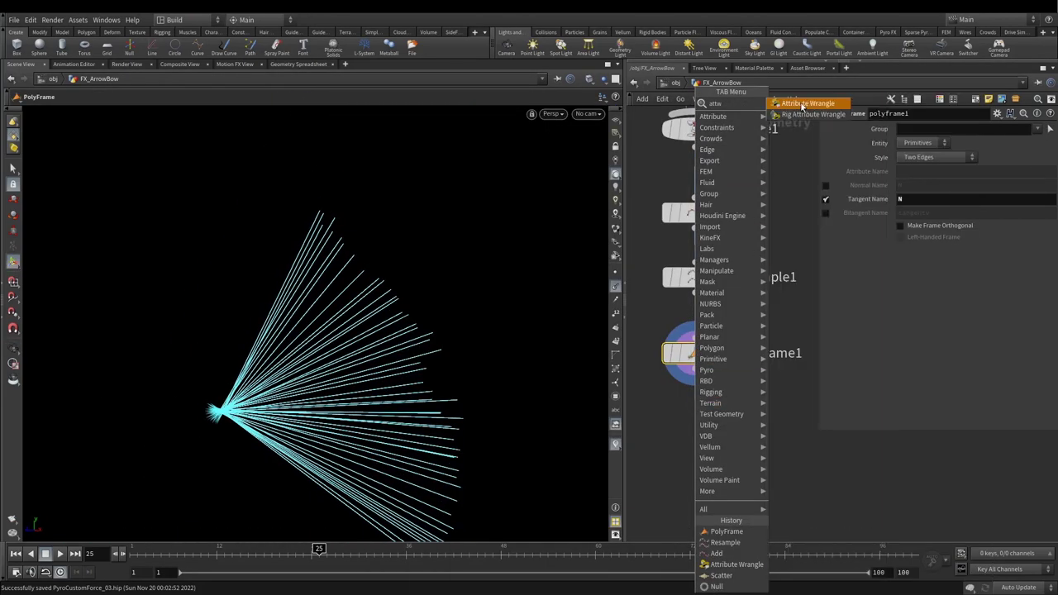
left_click(800, 106)
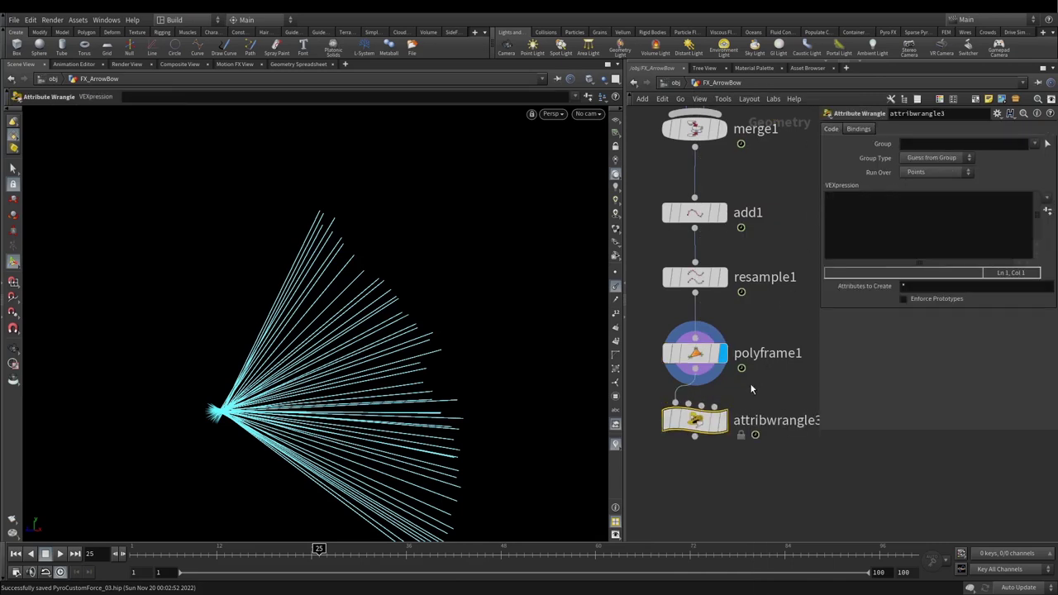
left_click(860, 222)
type("v@")
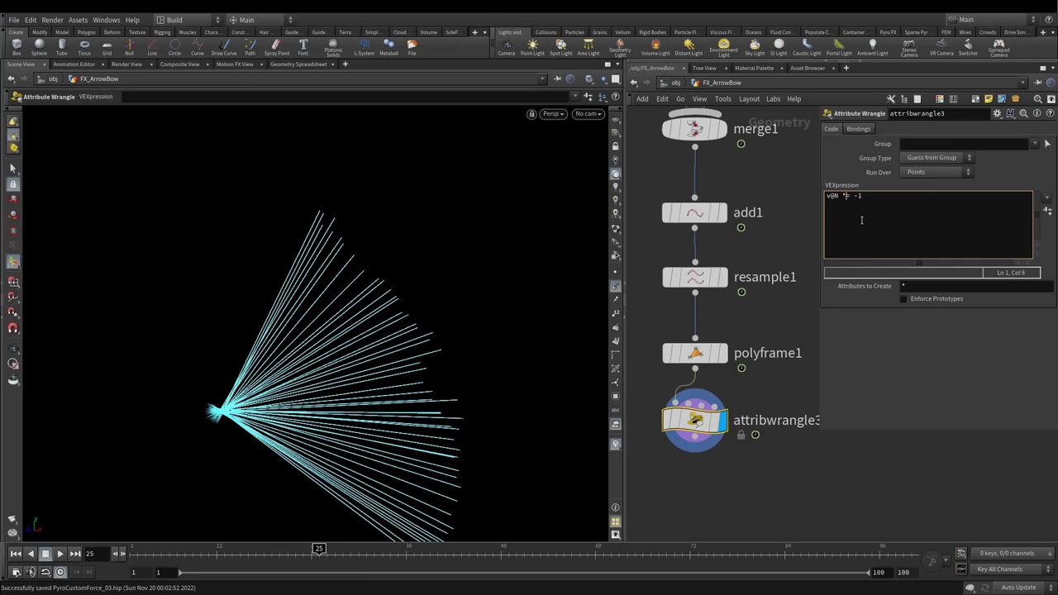
type("N *= -1;")
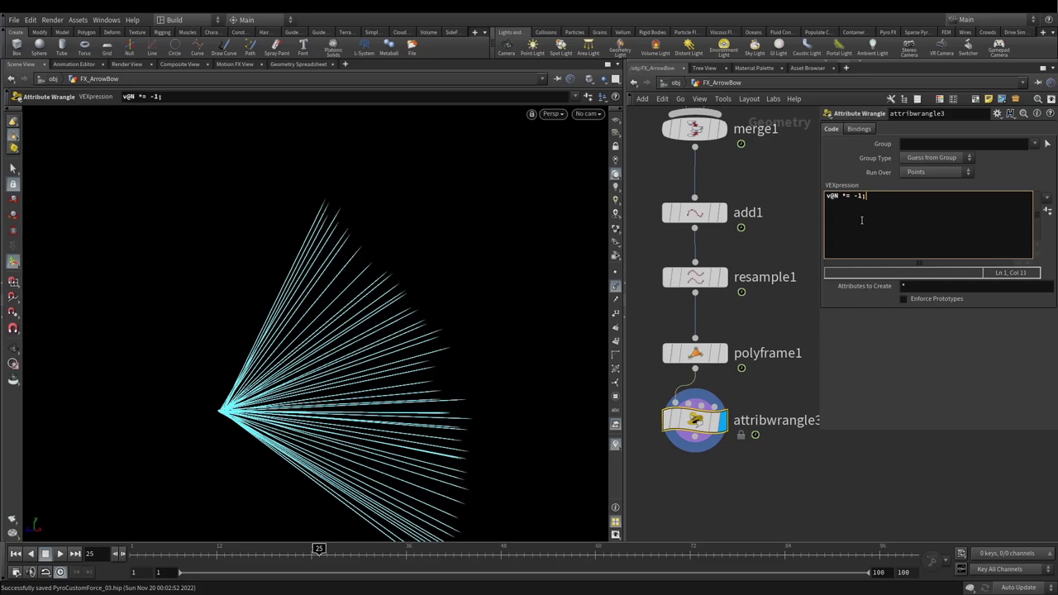
key("Escape")
right_click_drag(447, 223, 640, 185)
key("h")
key("Return")
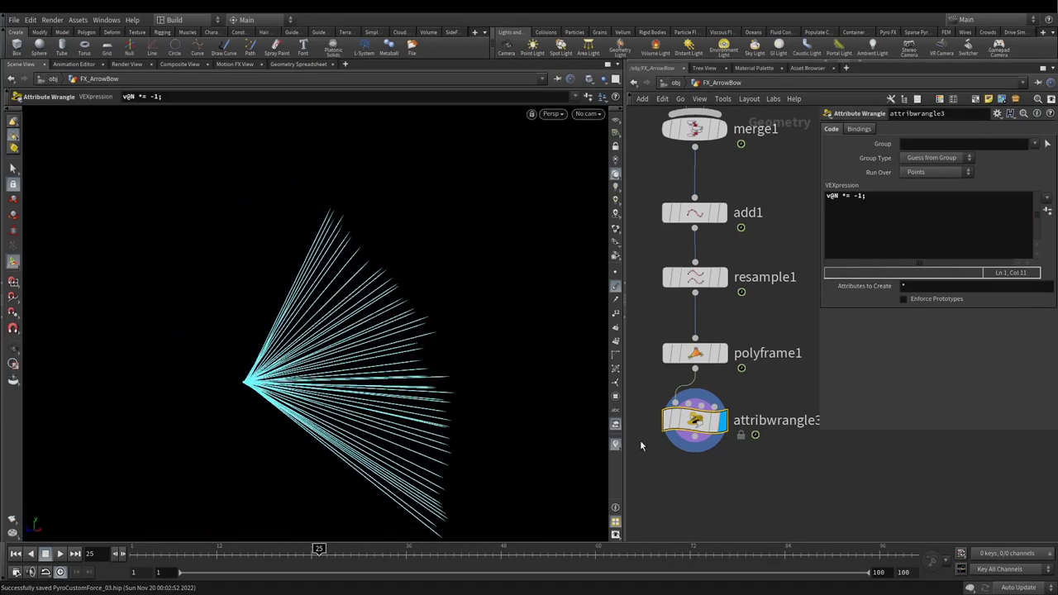
mouse_move(684, 427)
key("Delete")
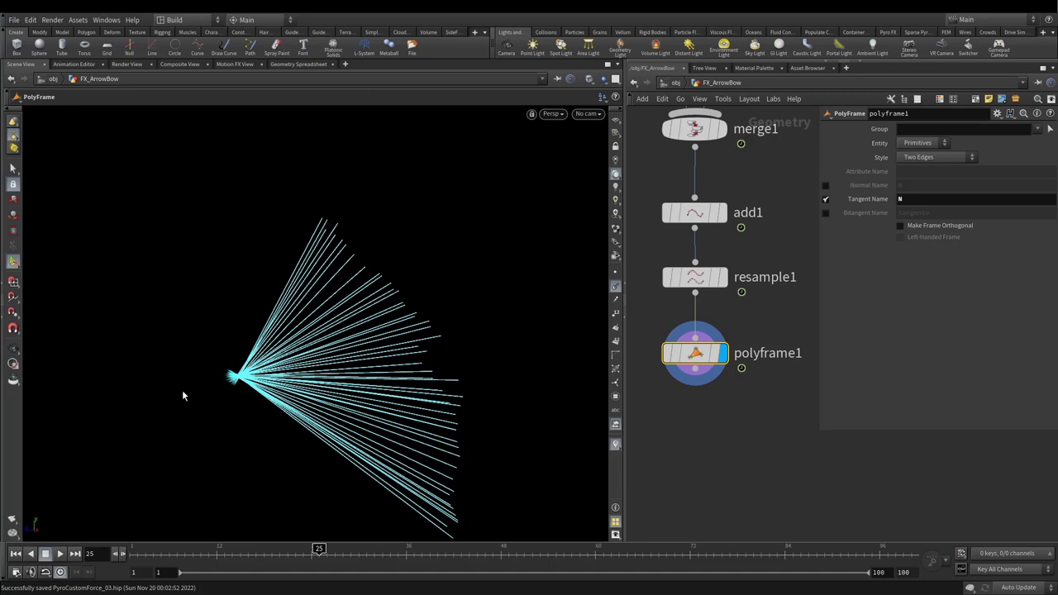
mouse_move(335, 307)
left_mouse_down()
mouse_move(179, 321)
mouse_move(355, 307)
left_mouse_up()
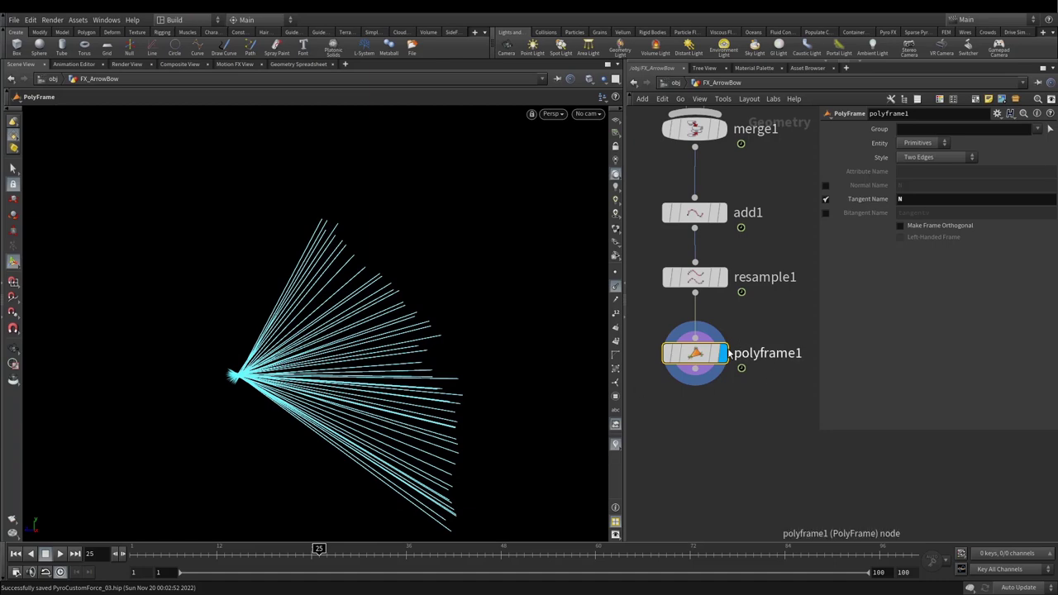
Step: Add an Attribute Wrangle below polyframe1 with VEX scaling N by chf("Force") and setting v@v = v@N
key("Tab")
type("attribw")
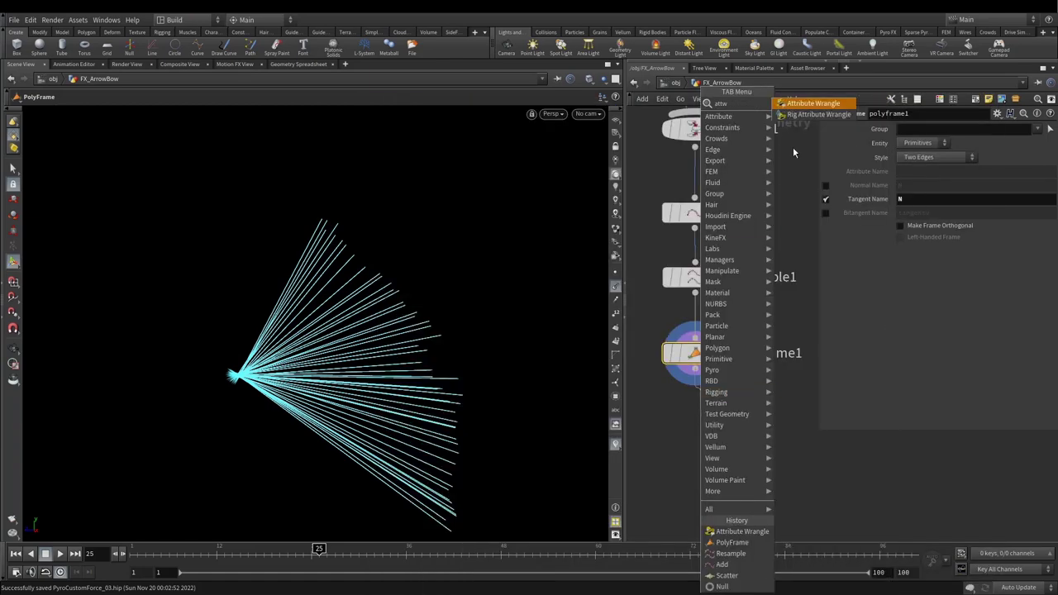
left_click(803, 124)
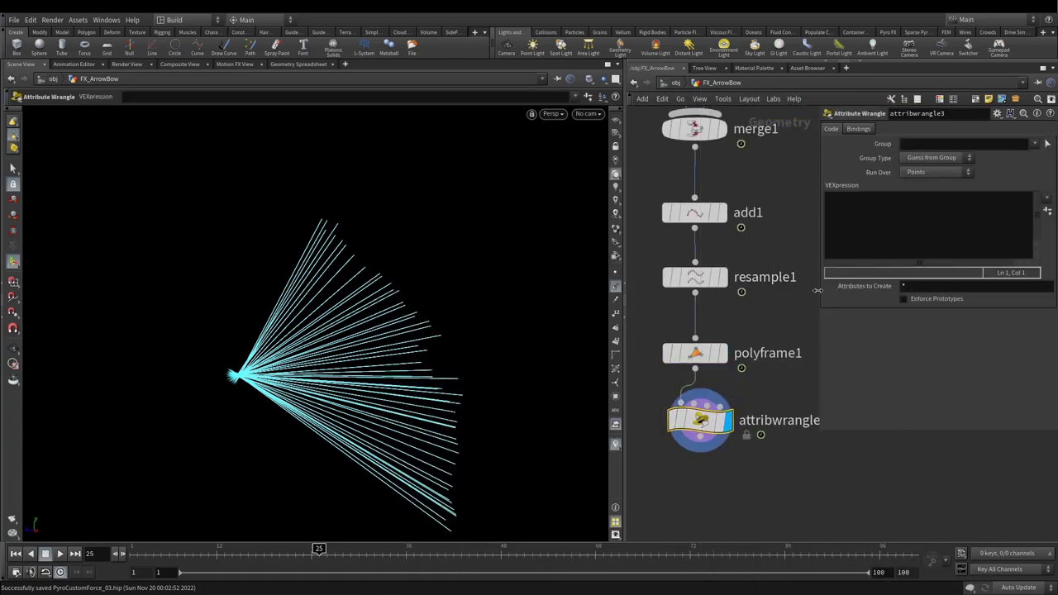
left_click(843, 252)
type("v@N *")
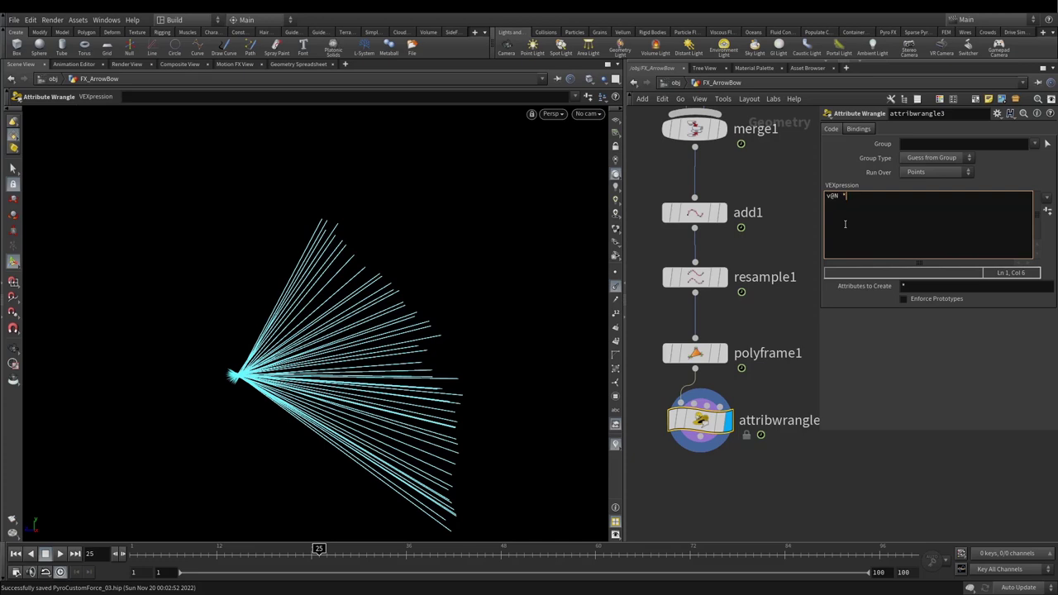
type("= chf(")
key("Left")
type(";")
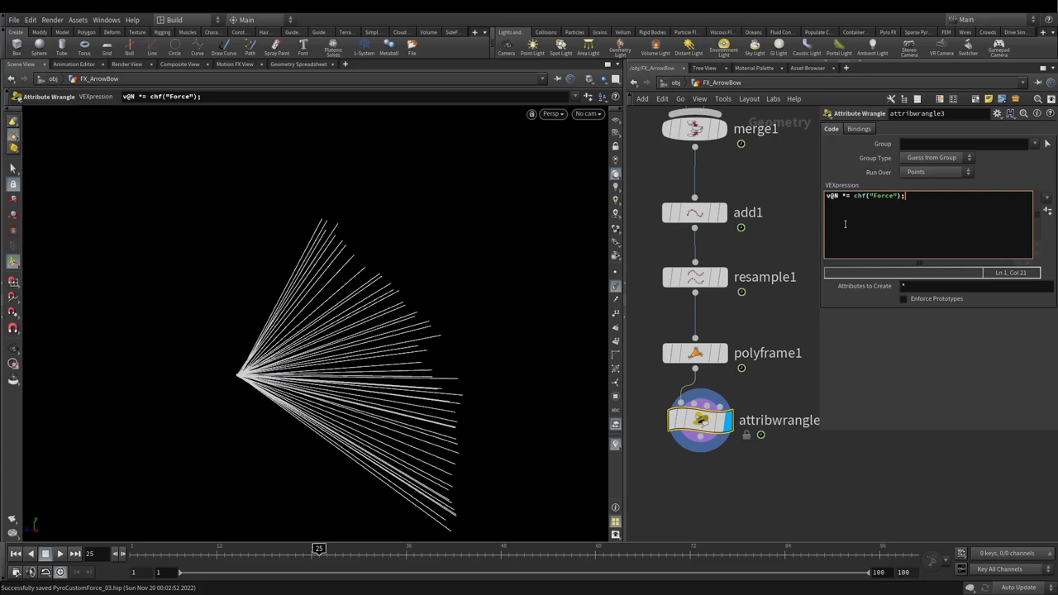
key("Return")
type("v@v = v@N;")
Step: Create the Force spare parameter and set it to 1
left_click(1047, 213)
left_click(913, 315)
type("1")
key("Return")
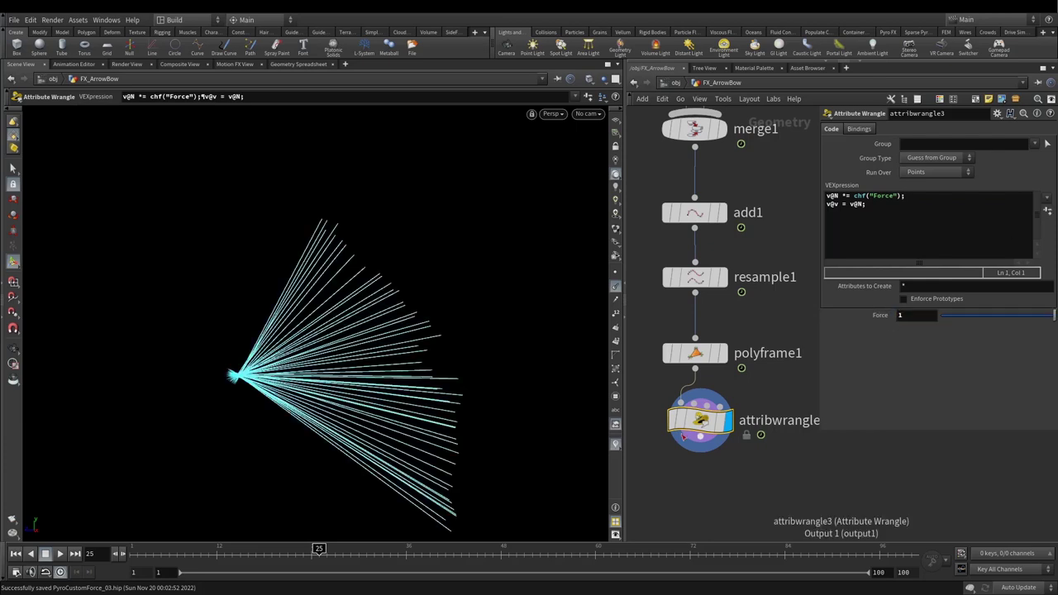
Step: Add a Scatter node below attribwrangle3 with a total count of 10000 points
middle_click_drag(709, 488, 715, 389)
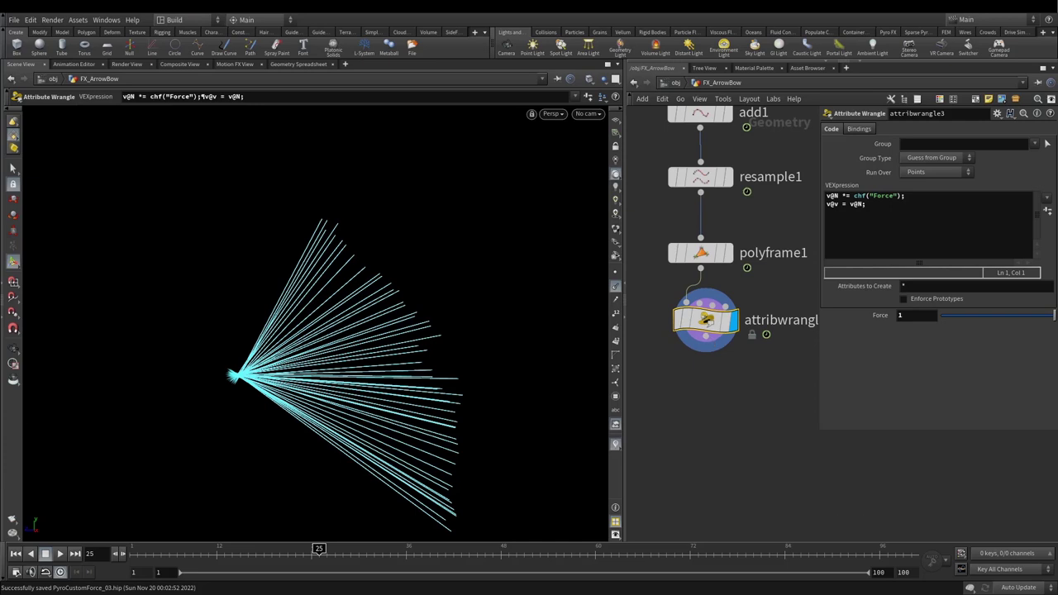
key("Tab")
type("sca")
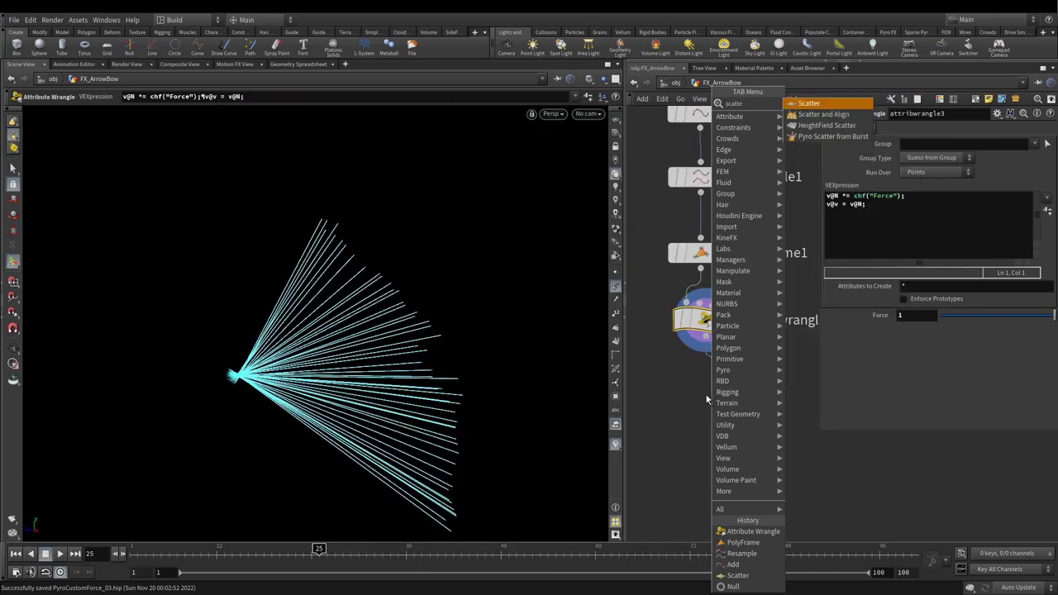
key("Return")
left_click(713, 376)
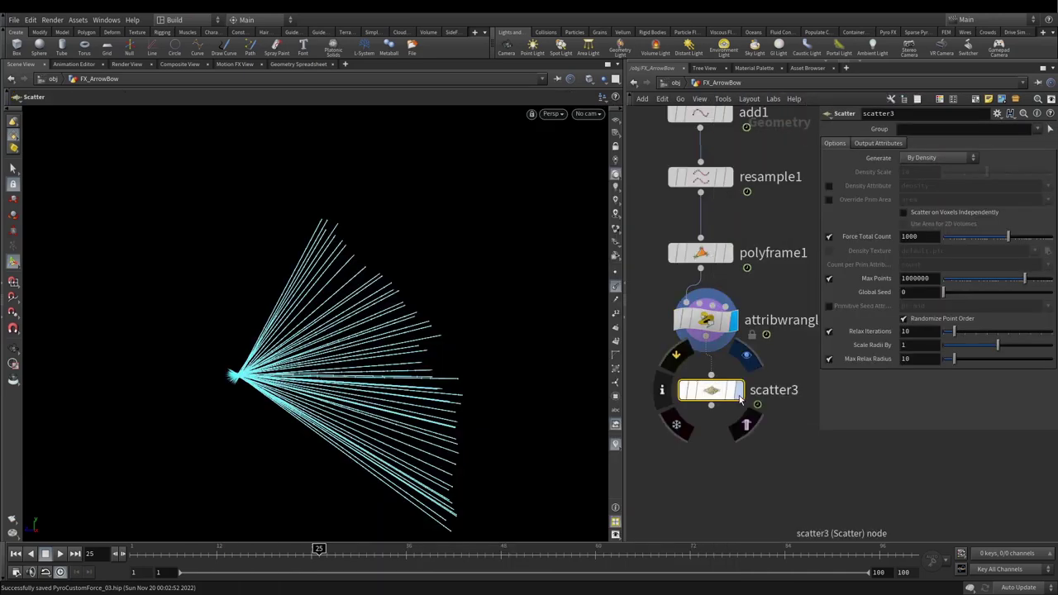
left_click(917, 237)
type("0")
key("Return")
left_click_drag(328, 331, 320, 360, "alt")
left_click(616, 287)
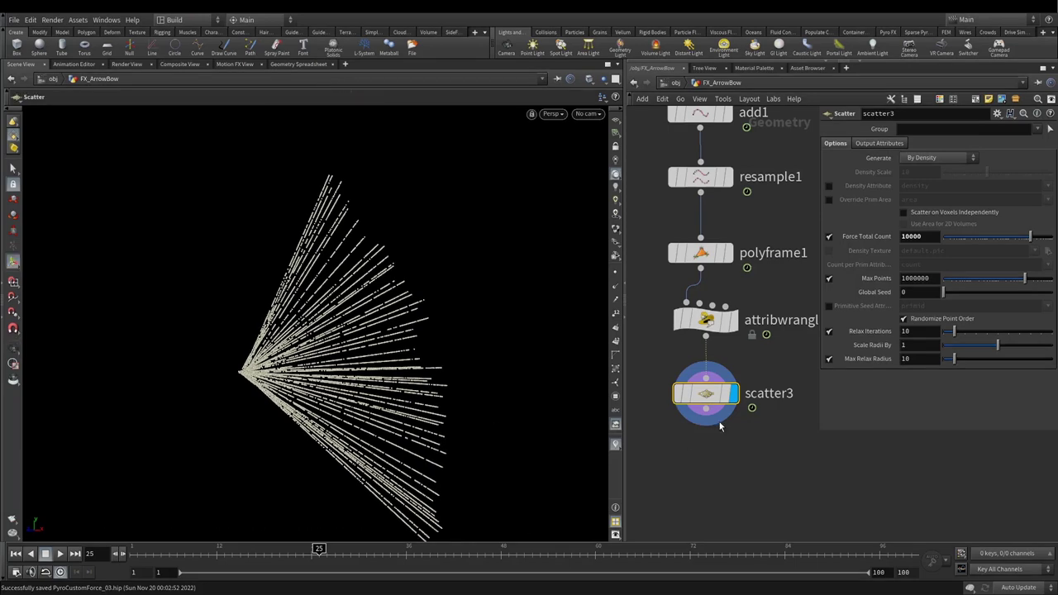
key("Tab")
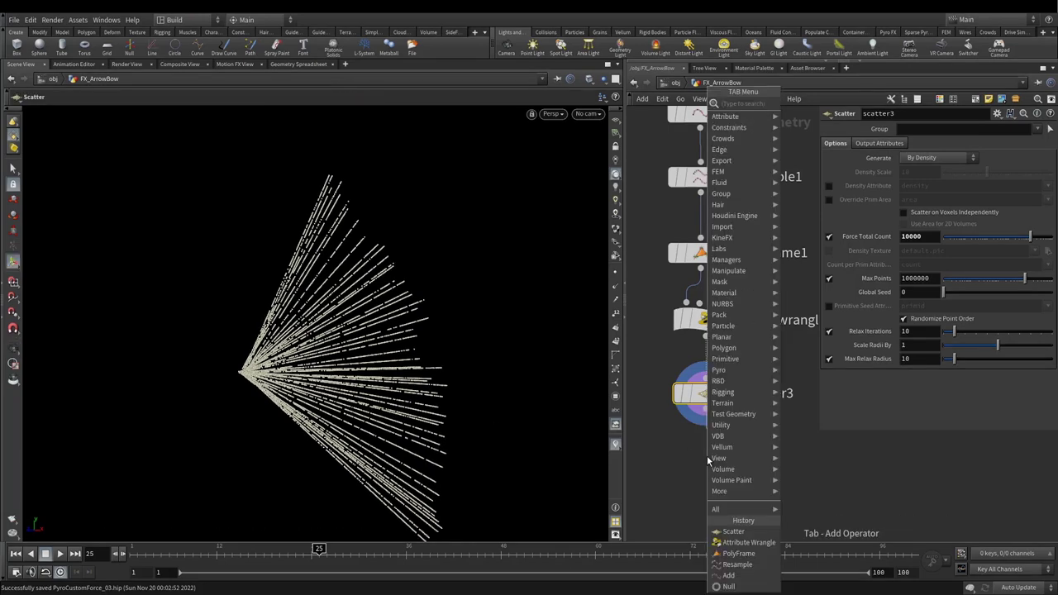
Step: Add a Volume Rasterize Attributes node under scatter3 and display it
type("volum")
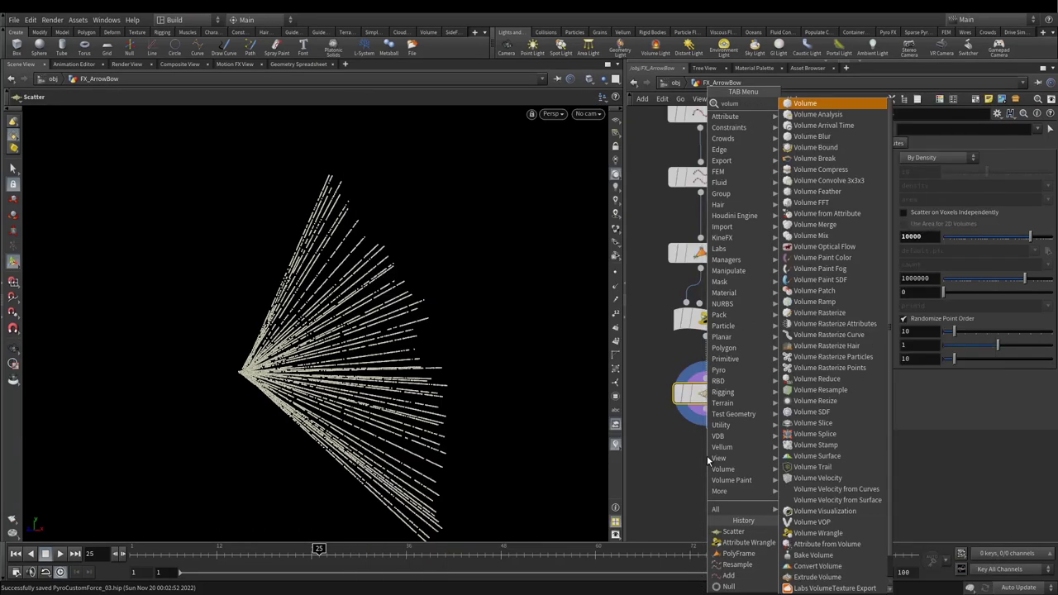
type("raatt")
key("Return")
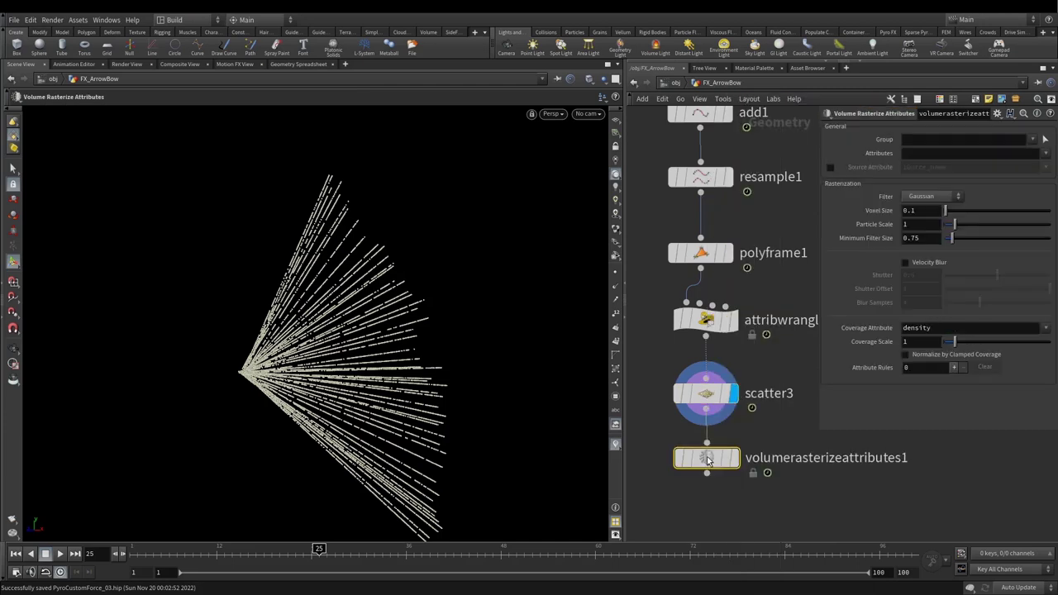
scroll(706, 456, "down", 3)
scroll(706, 438, "up", 1)
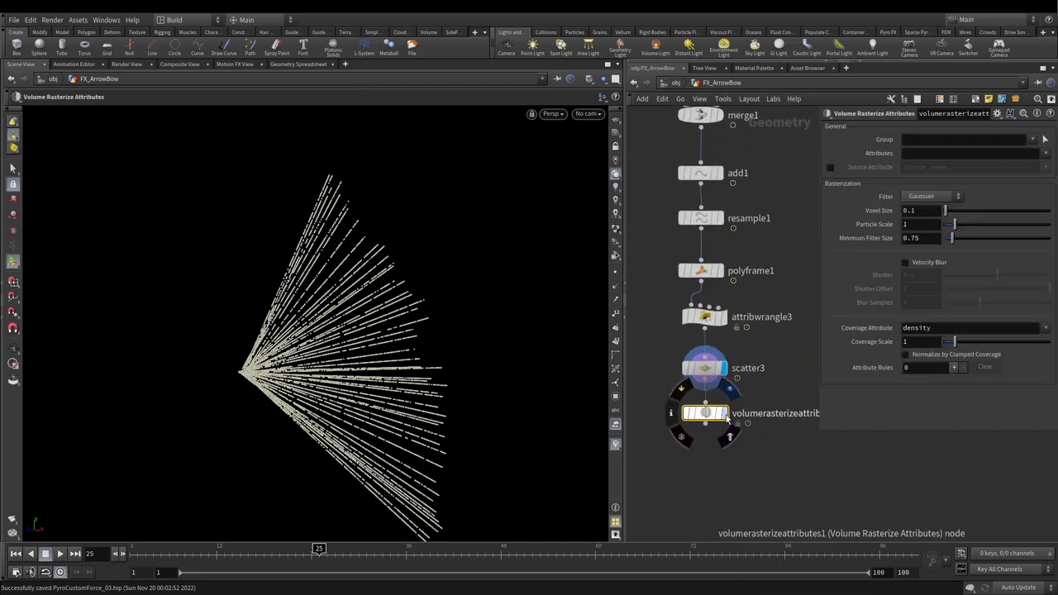
left_click(717, 413)
left_click_drag(705, 415, 705, 430)
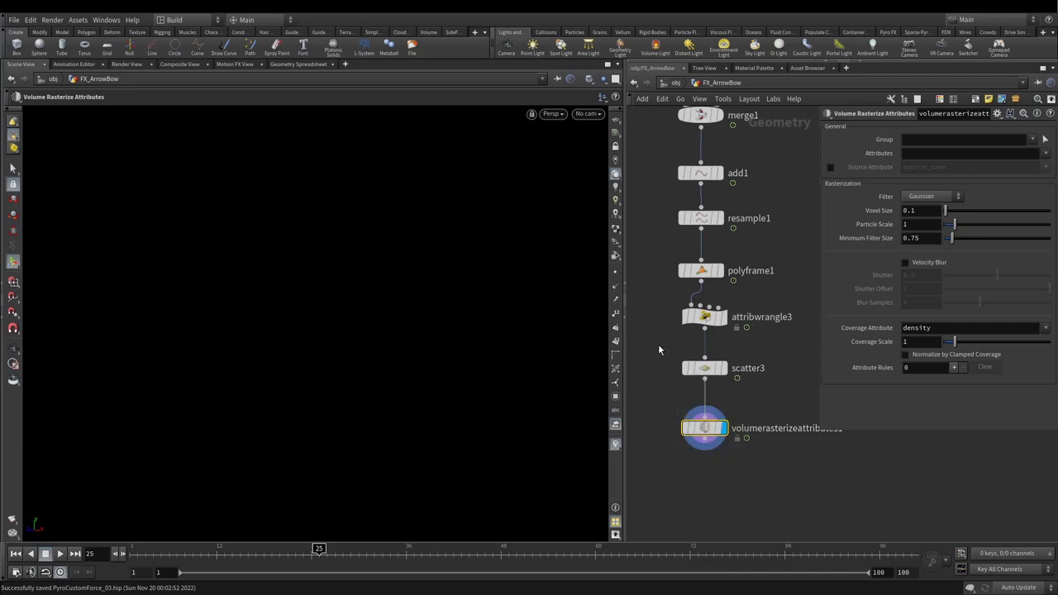
left_click(698, 369)
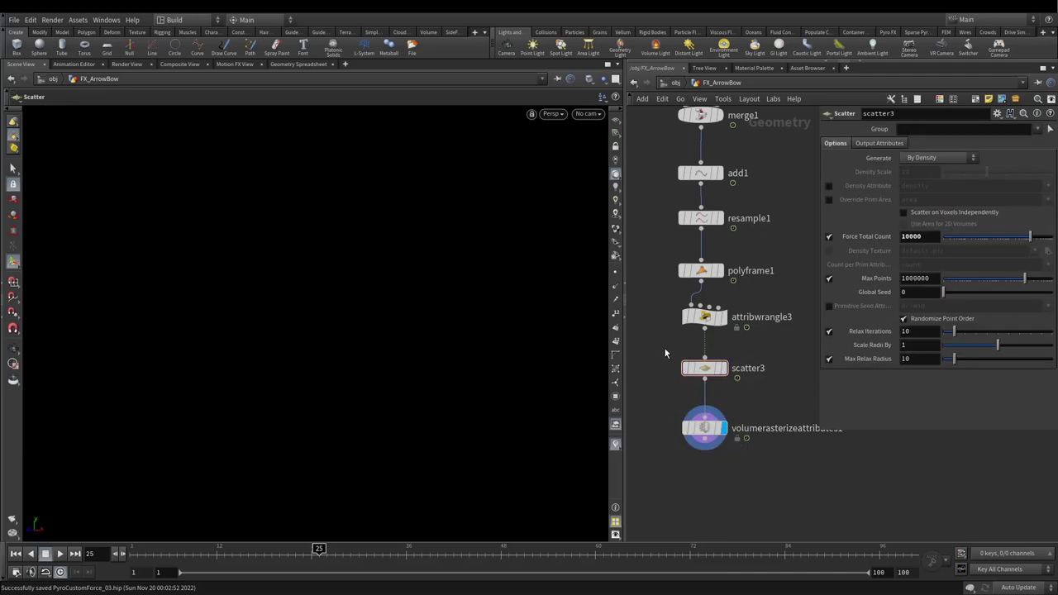
left_click_drag(657, 405, 769, 474)
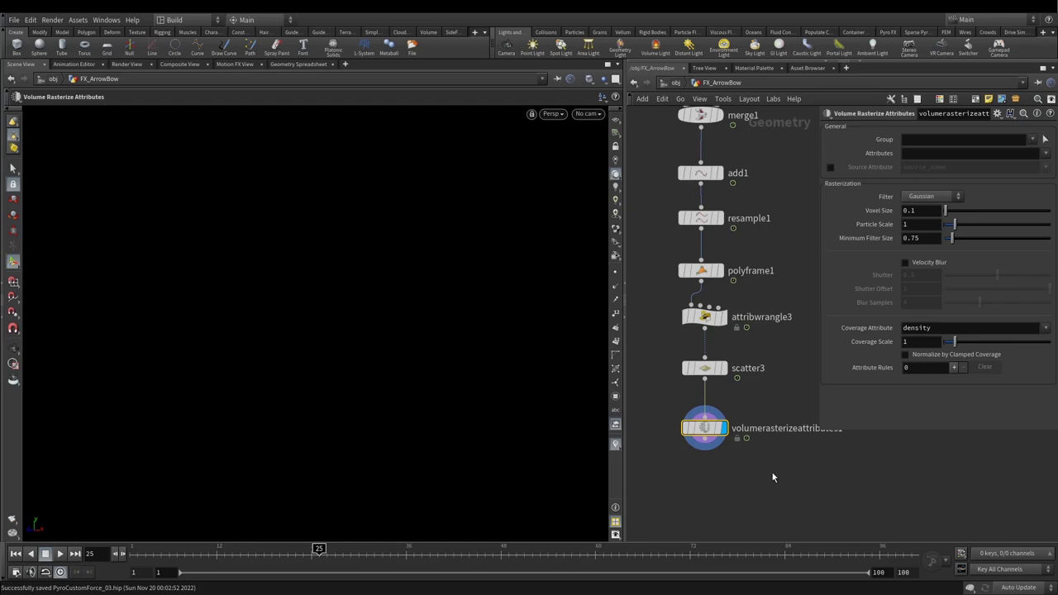
Step: Rasterize the v attribute with a Particle Scale of 0.5
left_click(1046, 154)
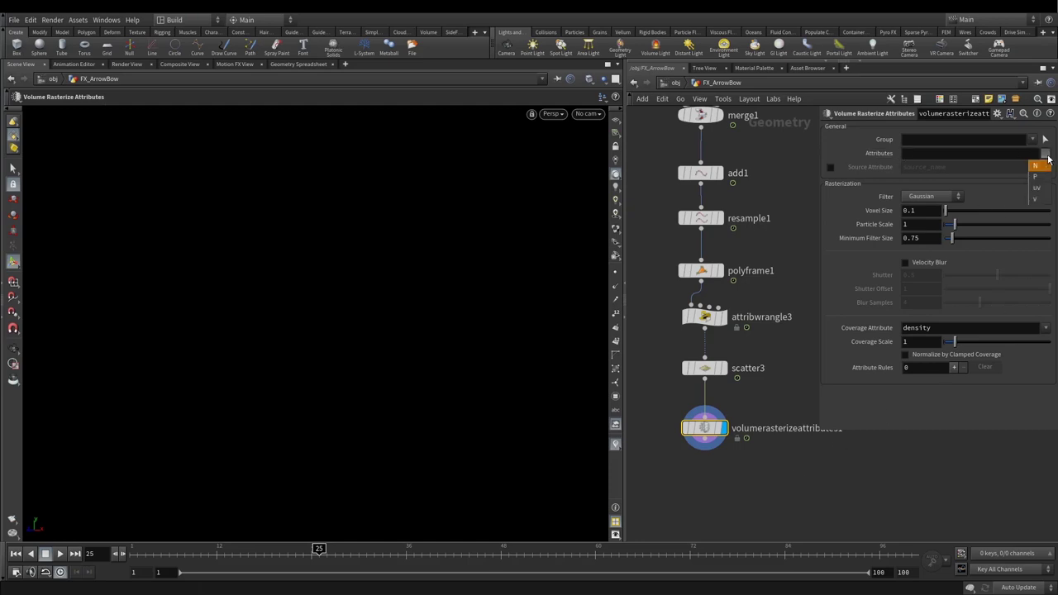
left_click(1036, 199)
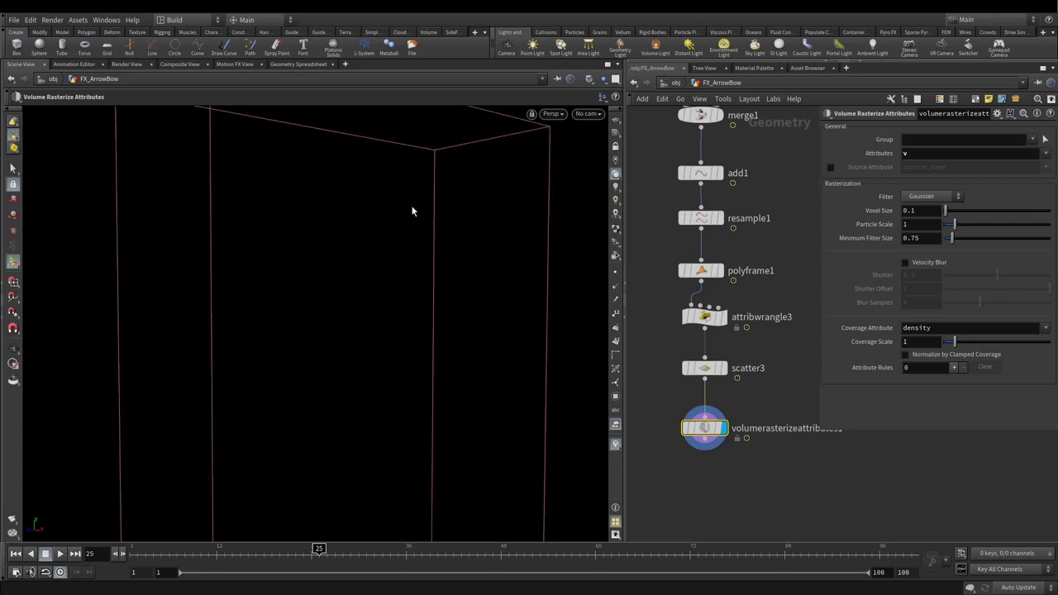
key("Escape")
left_click_drag(415, 203, 343, 265)
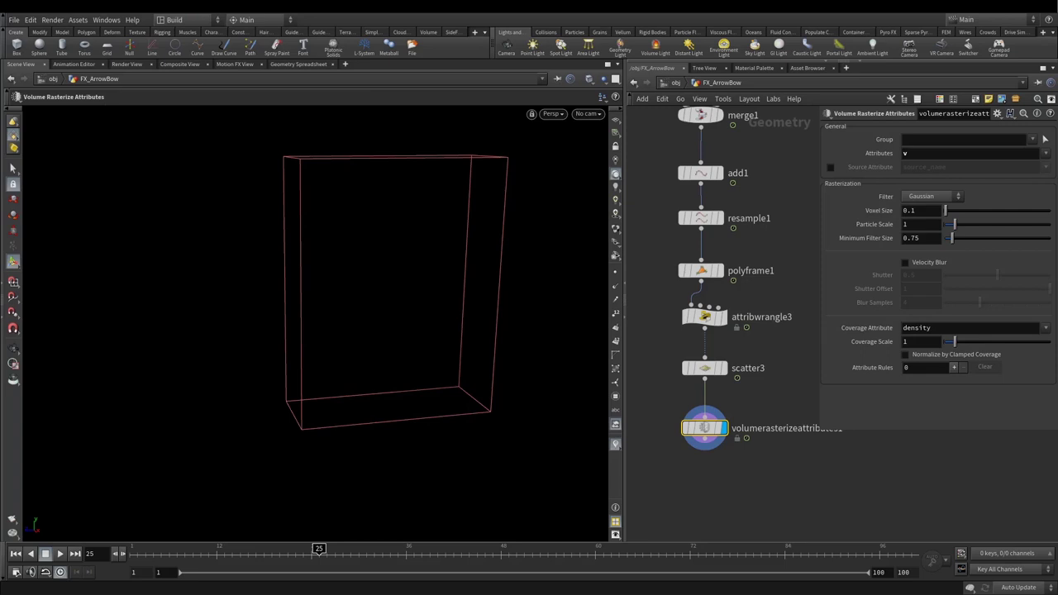
left_click(909, 224)
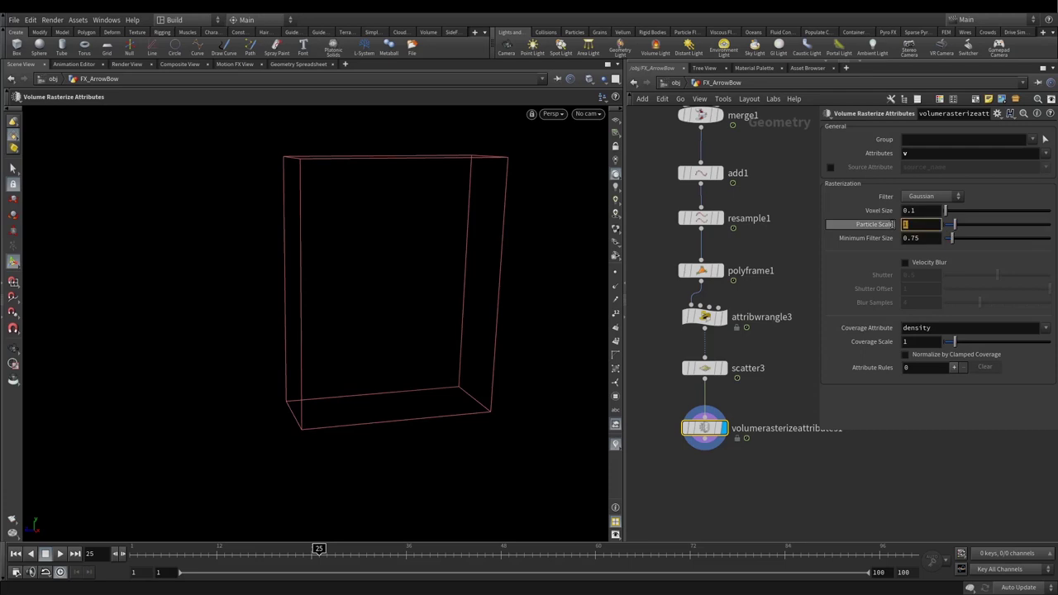
type("0.5")
key("Return")
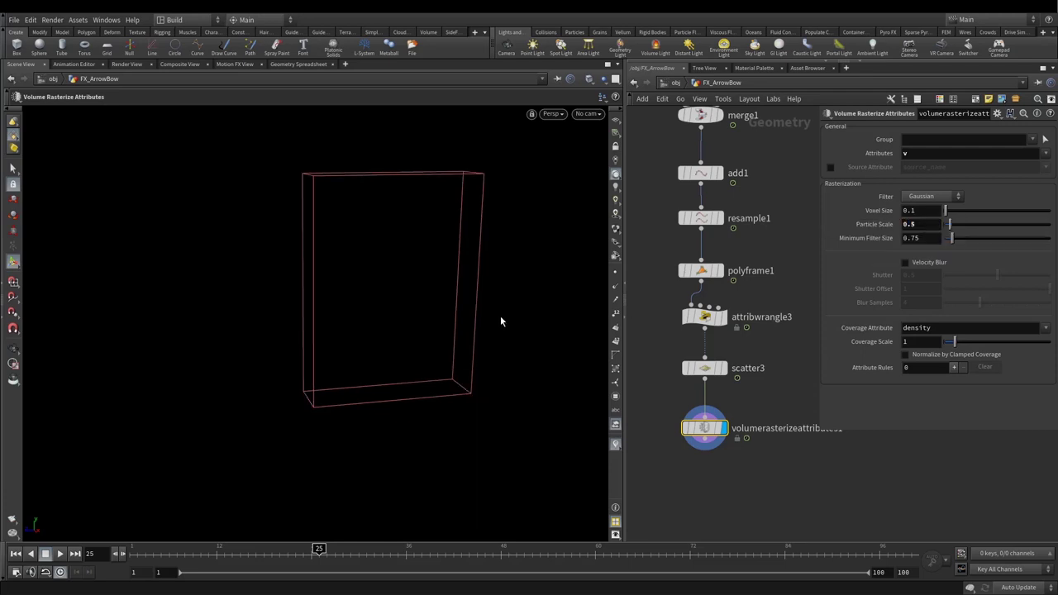
Step: Toggle the viewport background and enlarge the network pane around the node column
left_click(614, 175)
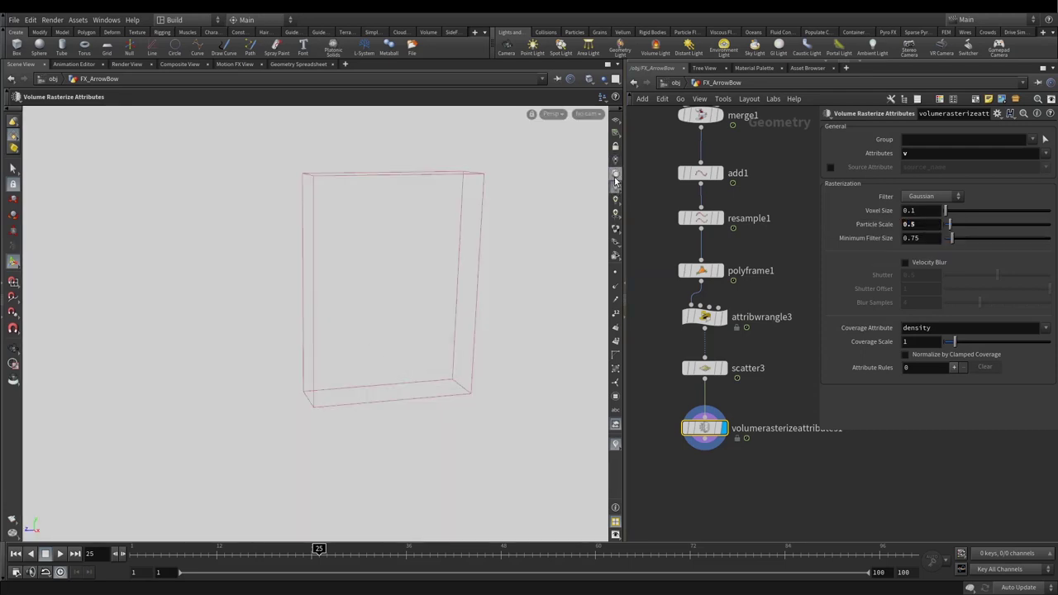
left_click(615, 176)
left_click(615, 175)
left_click_drag(512, 247, 479, 248)
key("Return")
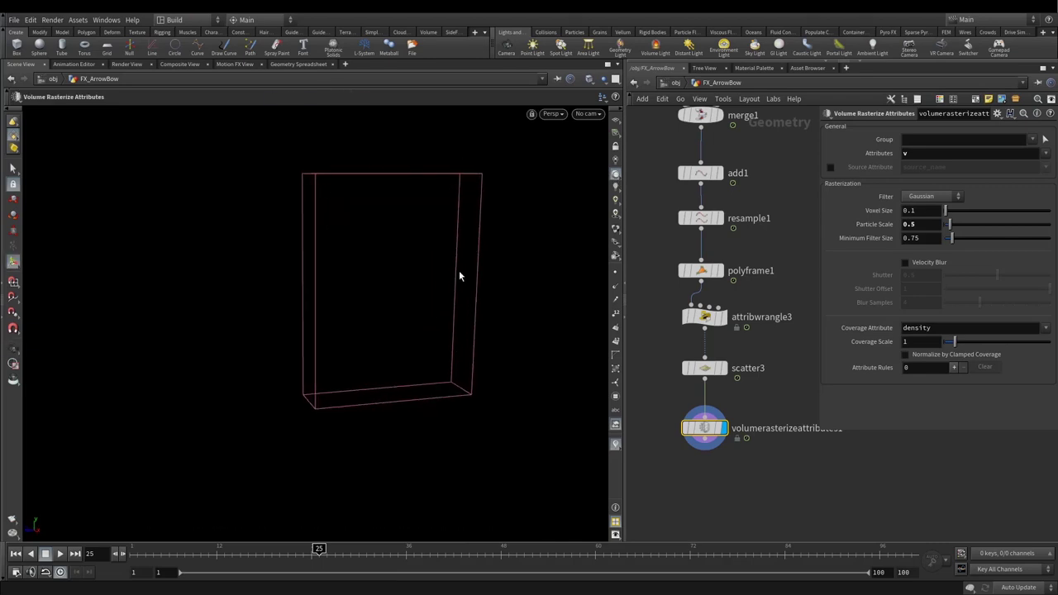
middle_click_drag(696, 469, 724, 430)
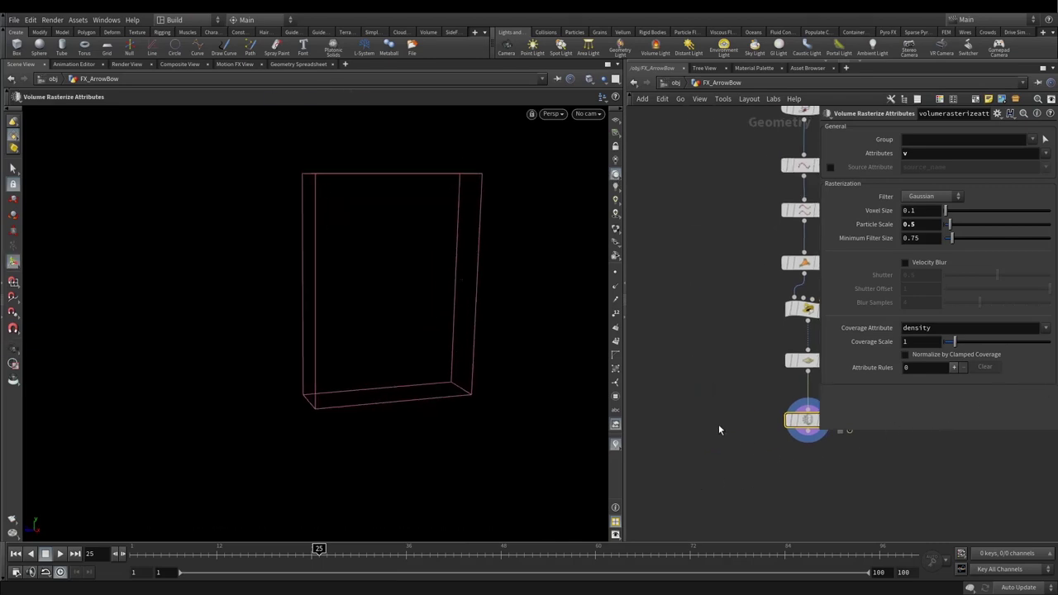
left_click_drag(621, 256, 552, 256)
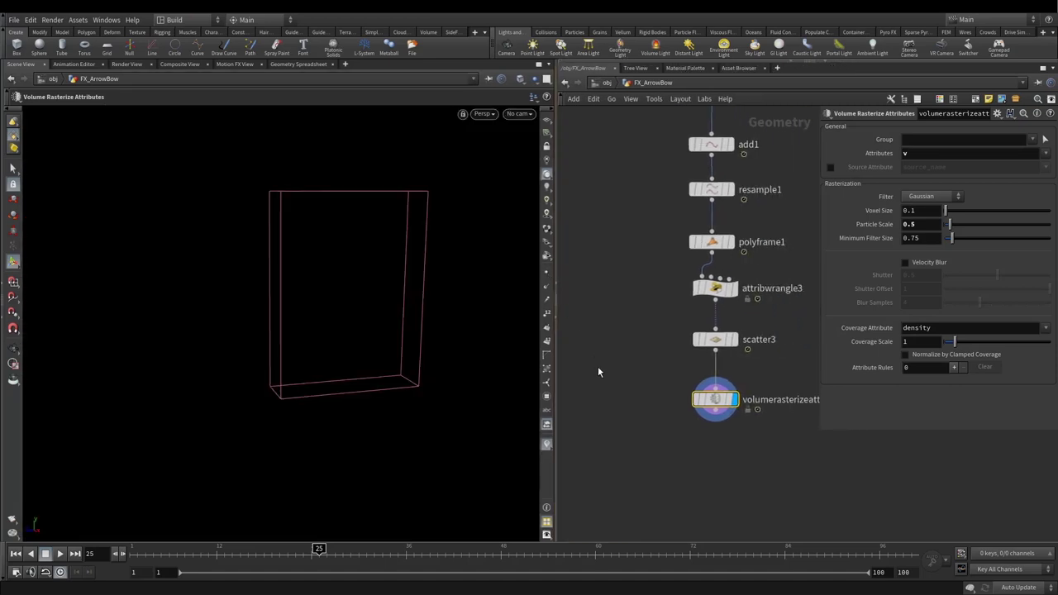
Step: Add a Volume Trail node fed by scatter3 points and the rasterized velocity volume
key("Tab")
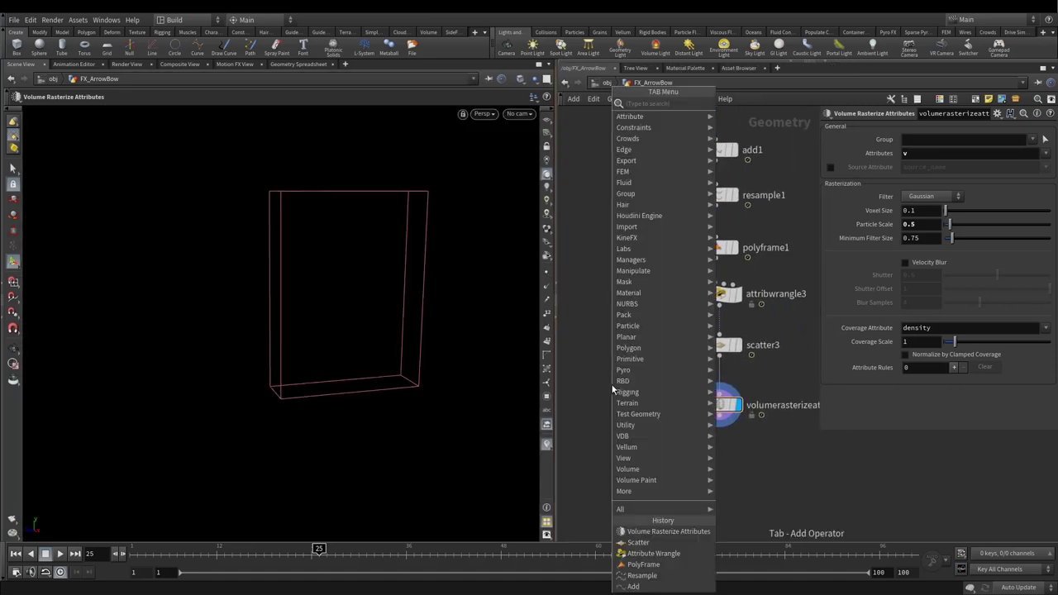
type("volume vis")
key("Return")
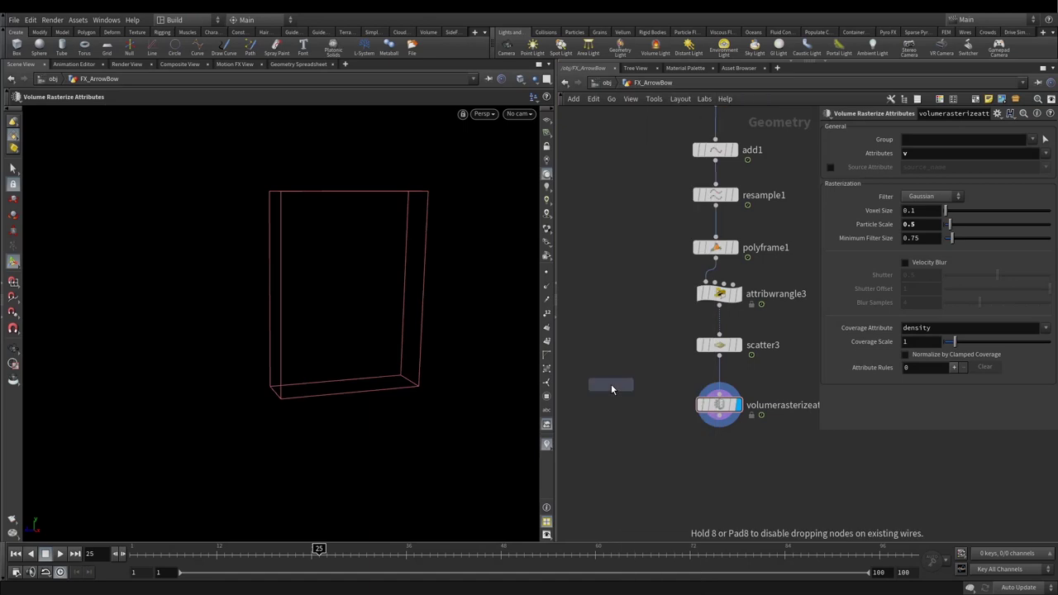
left_click(616, 442)
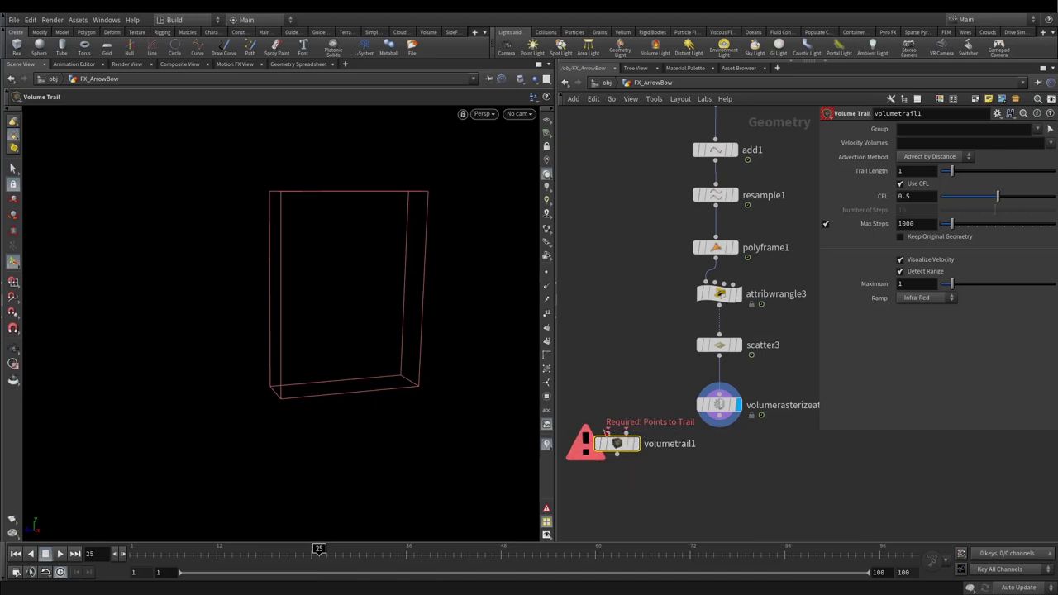
left_click(607, 432)
left_click(719, 356)
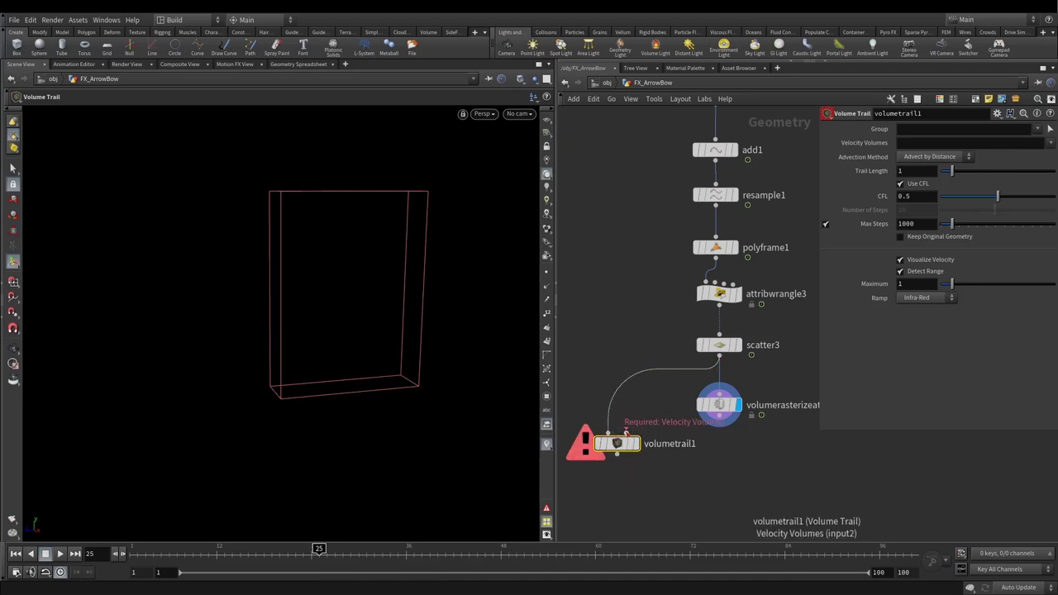
left_click(625, 432)
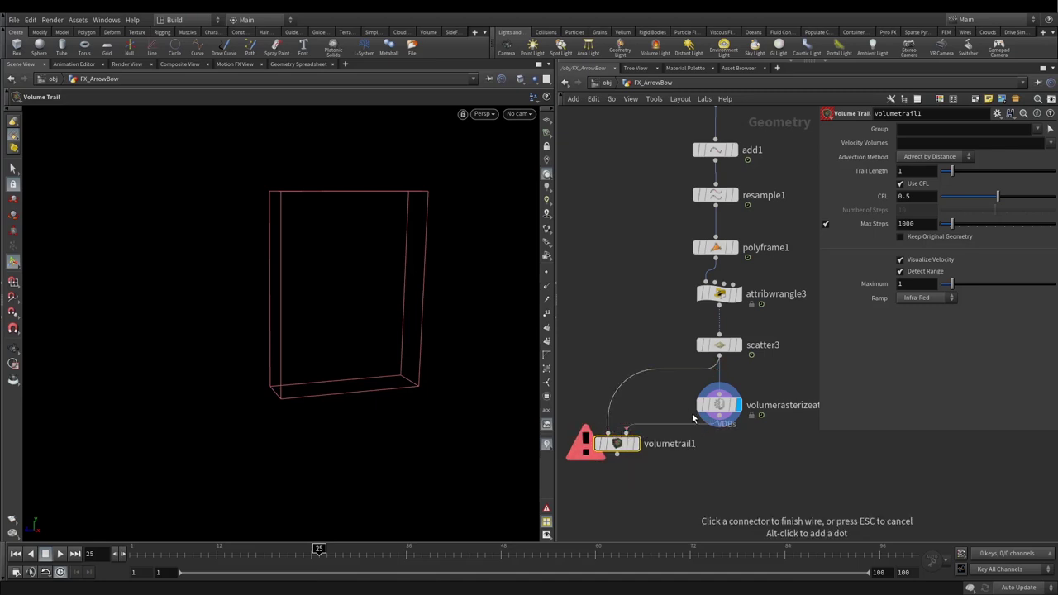
left_click(717, 415)
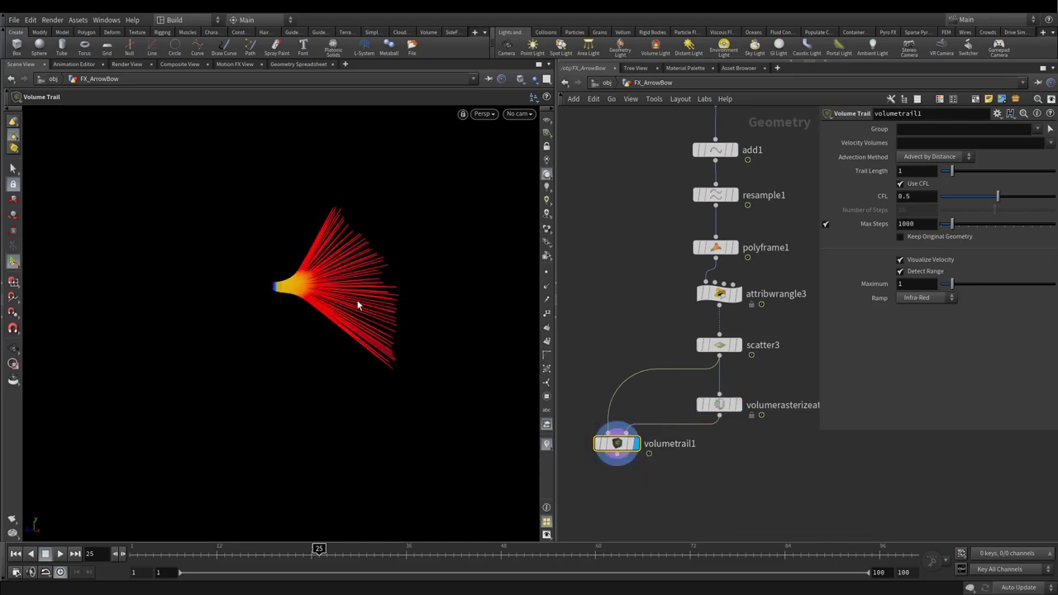
Step: Orbit and pan the viewport to inspect the red-and-yellow trail fan
key("Escape")
left_click_drag(307, 276, 397, 142)
key("Return")
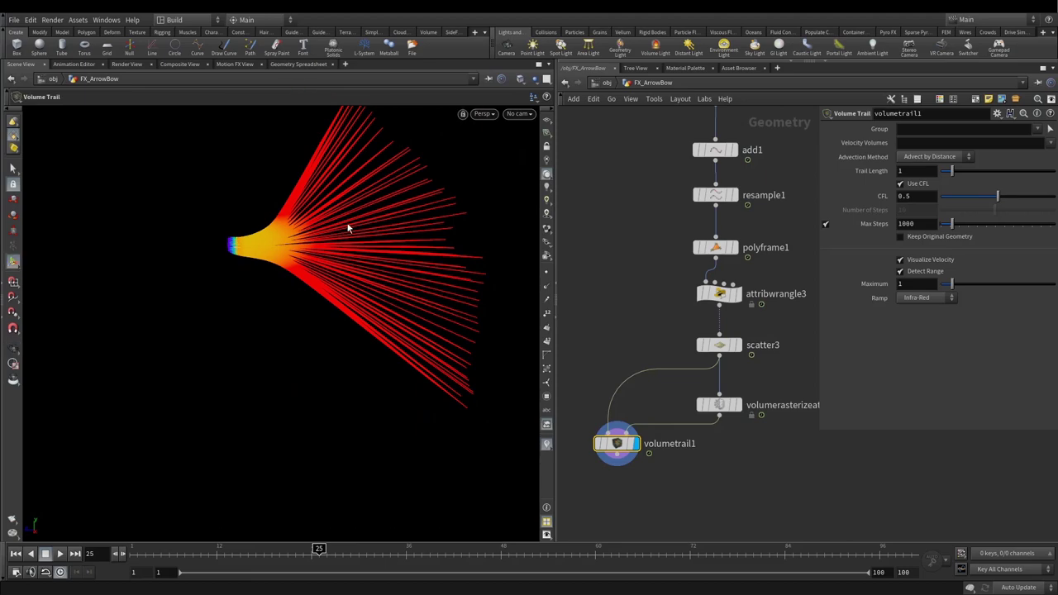
key("Escape")
left_click_drag(346, 226, 382, 240)
scroll(461, 231, "up", 3)
left_click_drag(462, 231, 387, 400)
scroll(260, 333, "down", 3)
middle_click_drag(388, 401, 332, 335)
key("Return")
key("Tab")
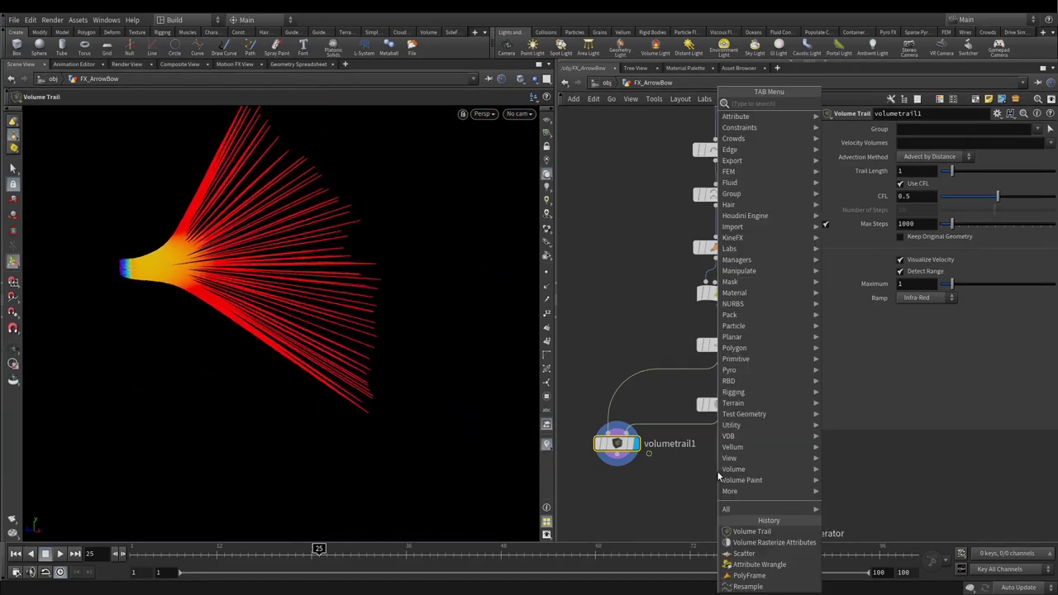
Step: Add a Null below the rasterize node, display it, and rename it OUT_CustomForce
type("null")
key("Return")
left_click(717, 472)
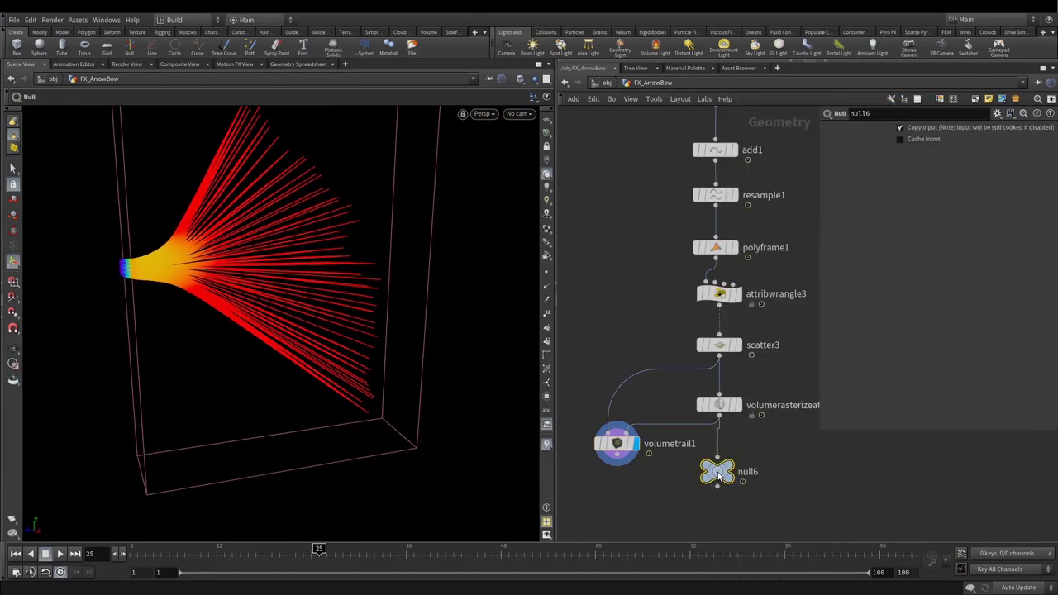
left_click(733, 472)
scroll(751, 458, "down", 3)
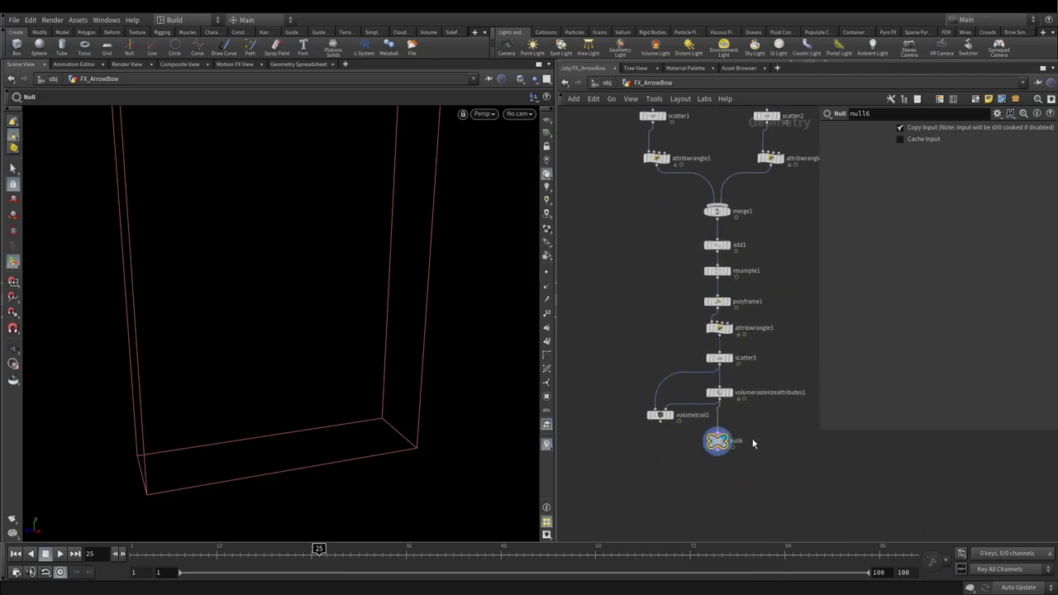
double_click(736, 441)
type("OUT_CustomForce")
key("Return")
Step: Colour OUT_CustomForce black and save PyroCustomForce_03.hip
key("ctrl+c")
key("c")
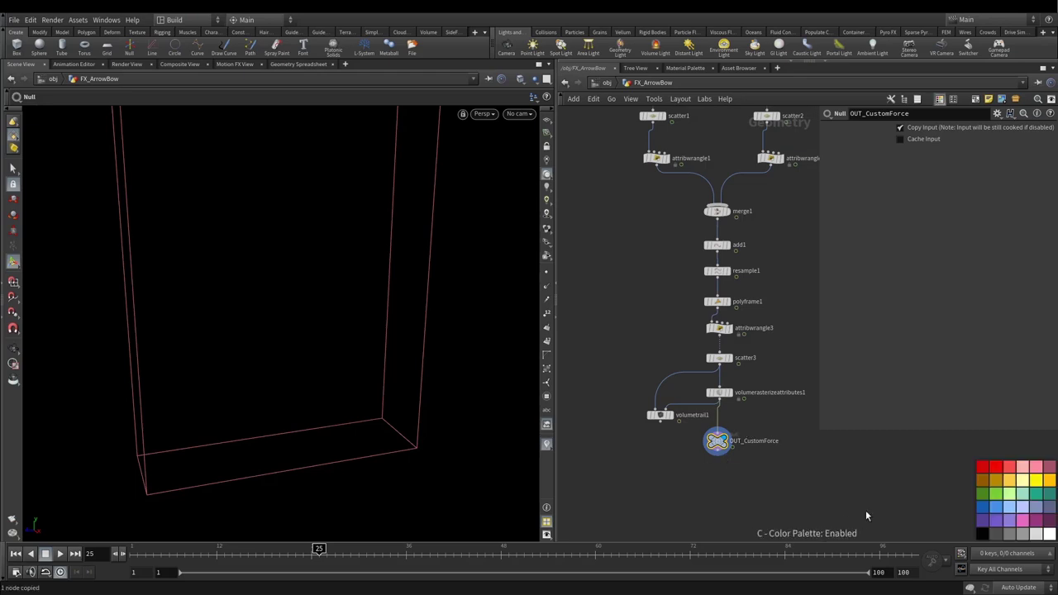
left_click(981, 533)
scroll(743, 496, "down", 5)
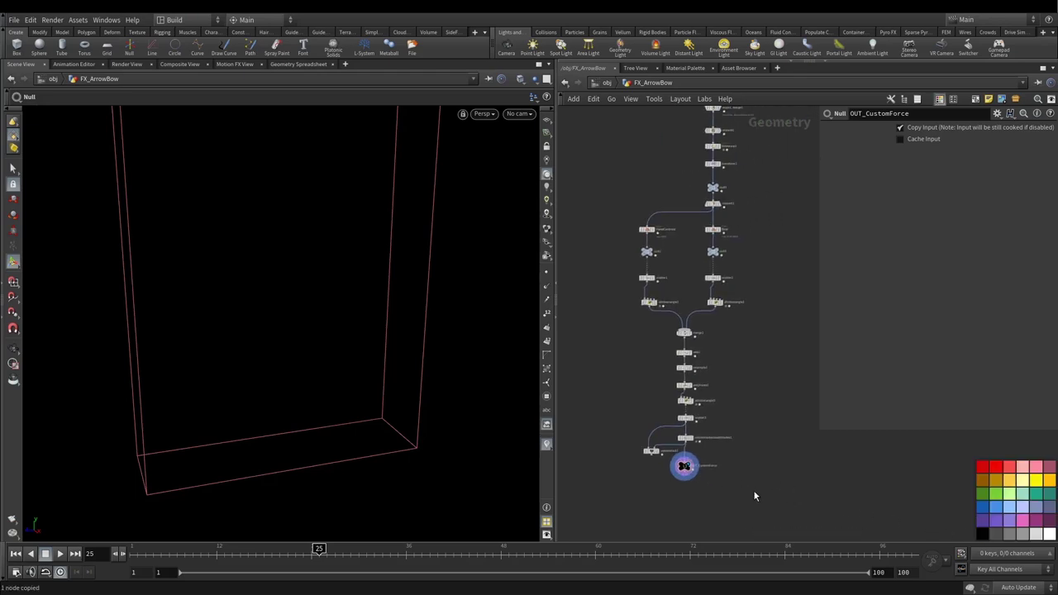
key("ctrl+s")
scroll(753, 489, "down", 2)
scroll(680, 390, "up", 3)
scroll(690, 365, "down", 1)
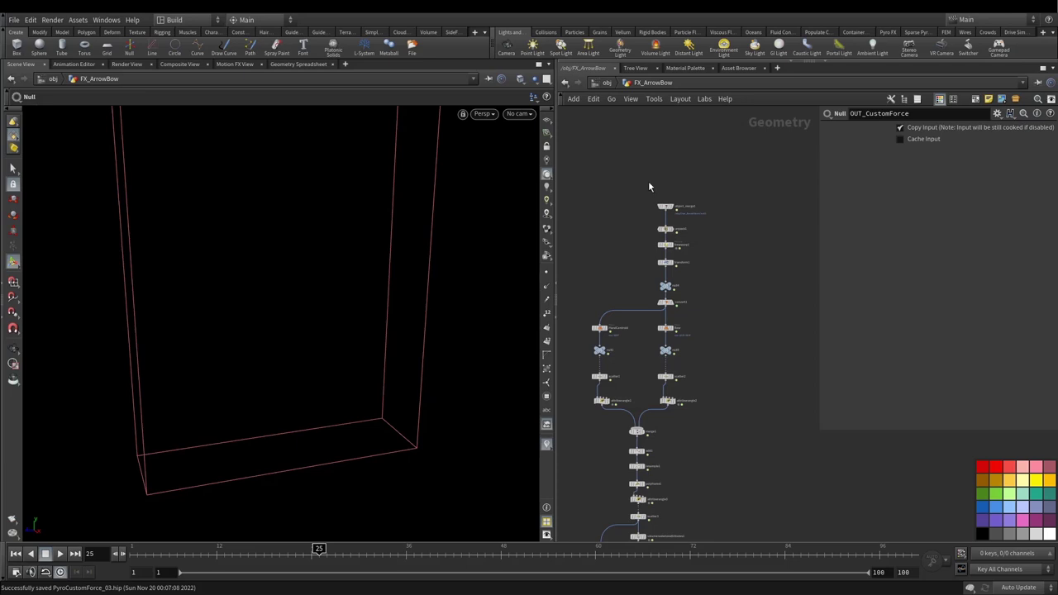
Step: Set the display flag on null5 and orbit the viewport to inspect the bow geometry
scroll(680, 322, "up", 2)
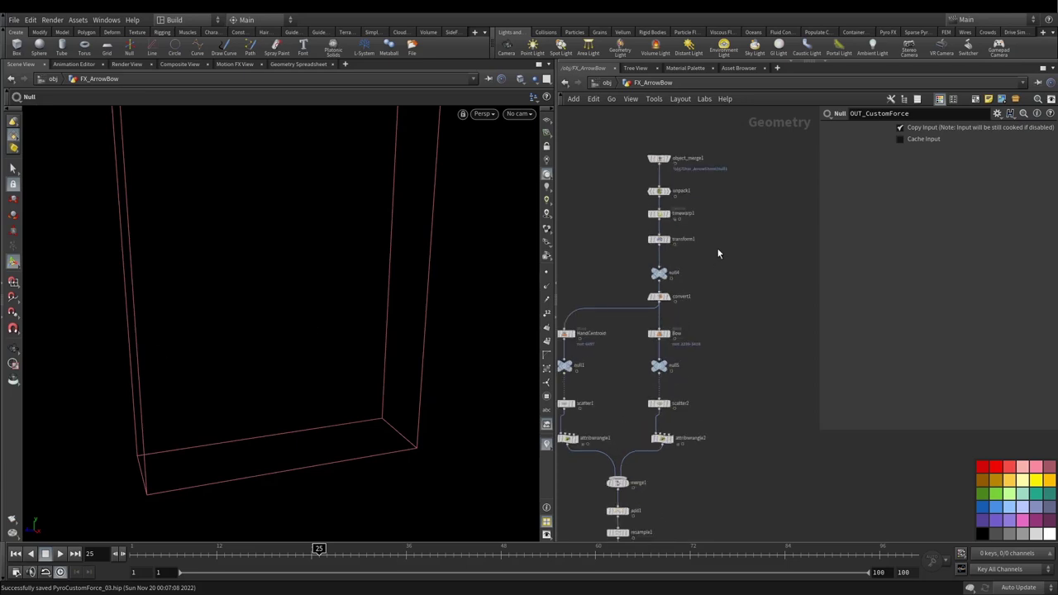
scroll(711, 264, "down", 2)
left_click_drag(680, 176, 696, 381)
left_click(697, 381)
scroll(690, 397, "up", 3)
left_click(705, 378)
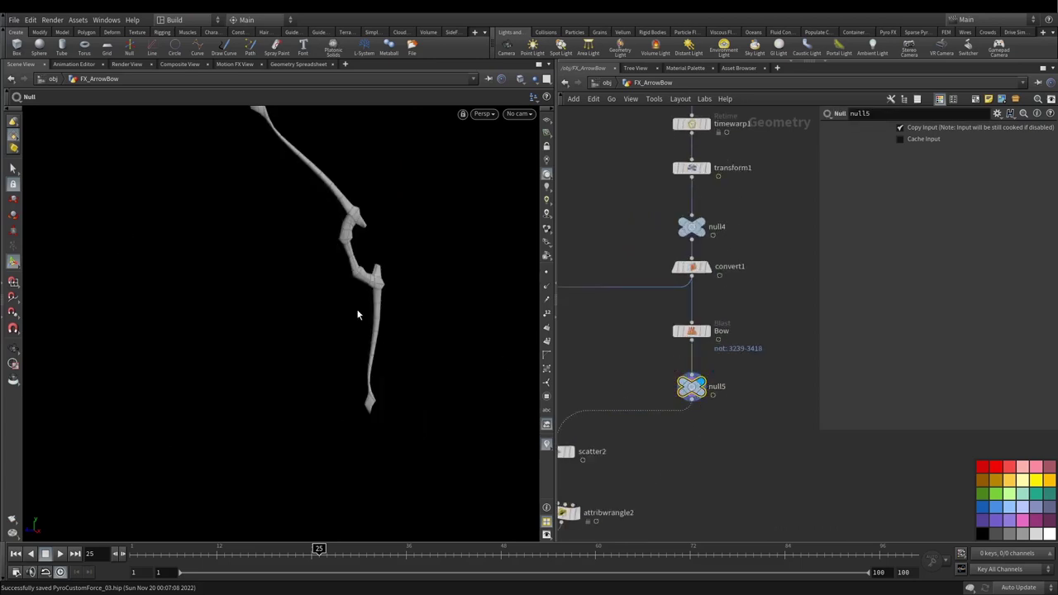
key("Escape")
scroll(328, 212, "down", 3)
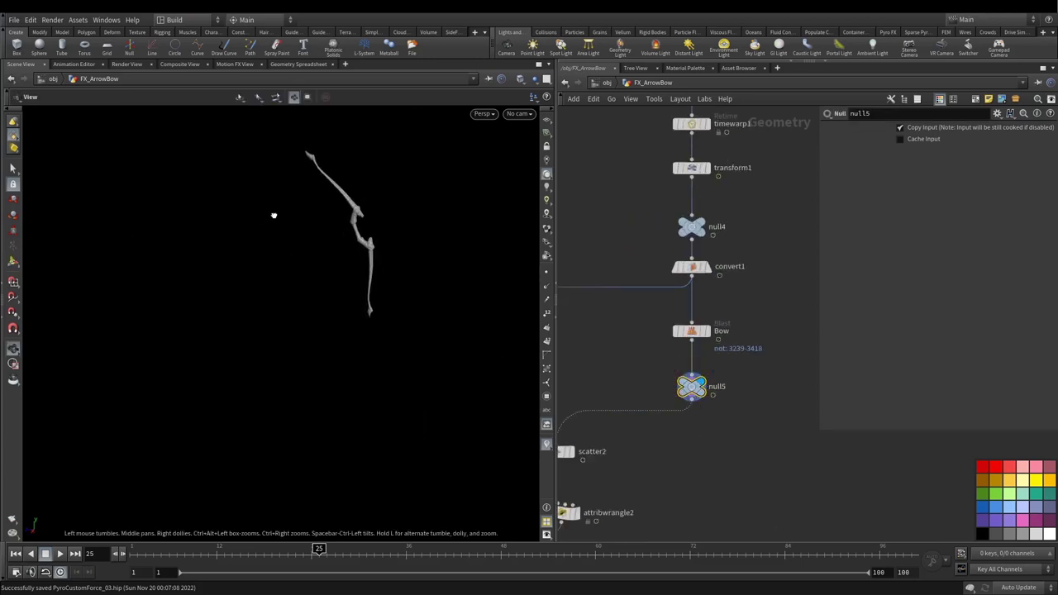
left_click_drag(274, 215, 376, 213)
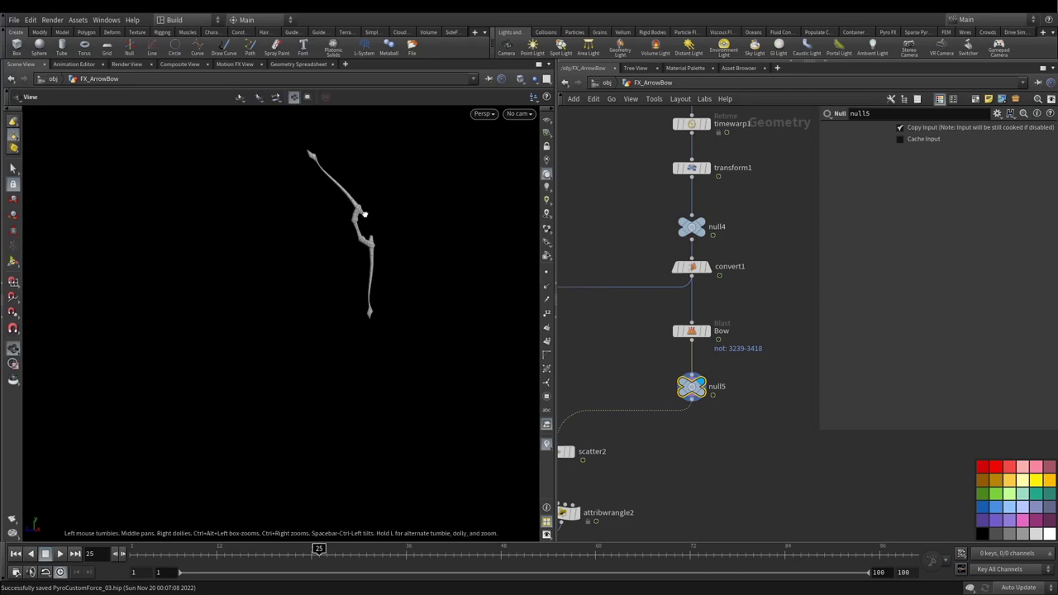
key("Return")
Step: Display the OUT_CustomForce volume trail result and orbit around the trail lines
scroll(703, 427, "down", 3)
middle_click_drag(661, 571, 717, 425)
scroll(682, 478, "up", 3)
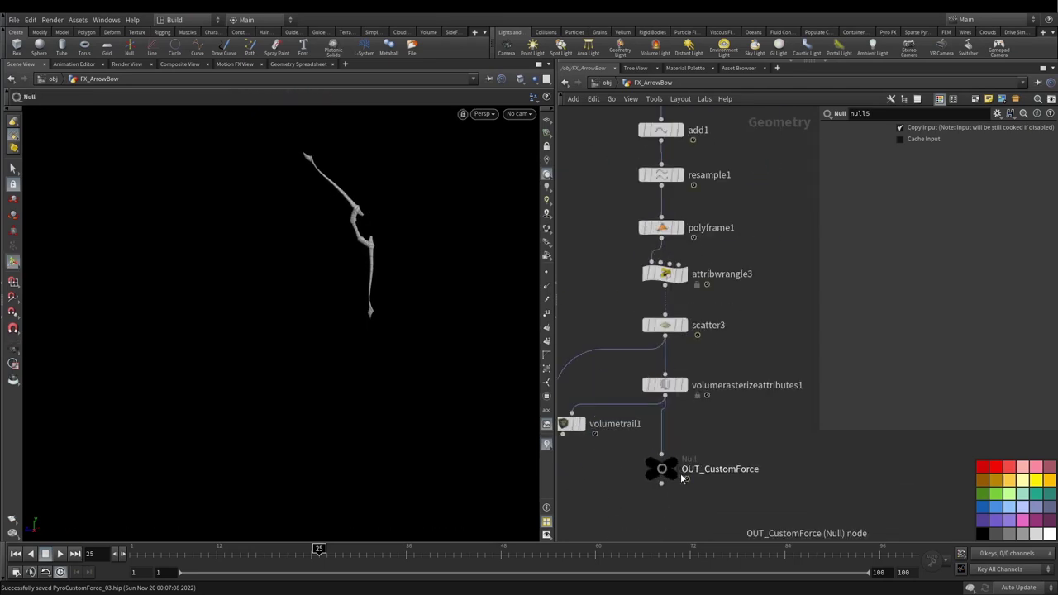
left_click(671, 460)
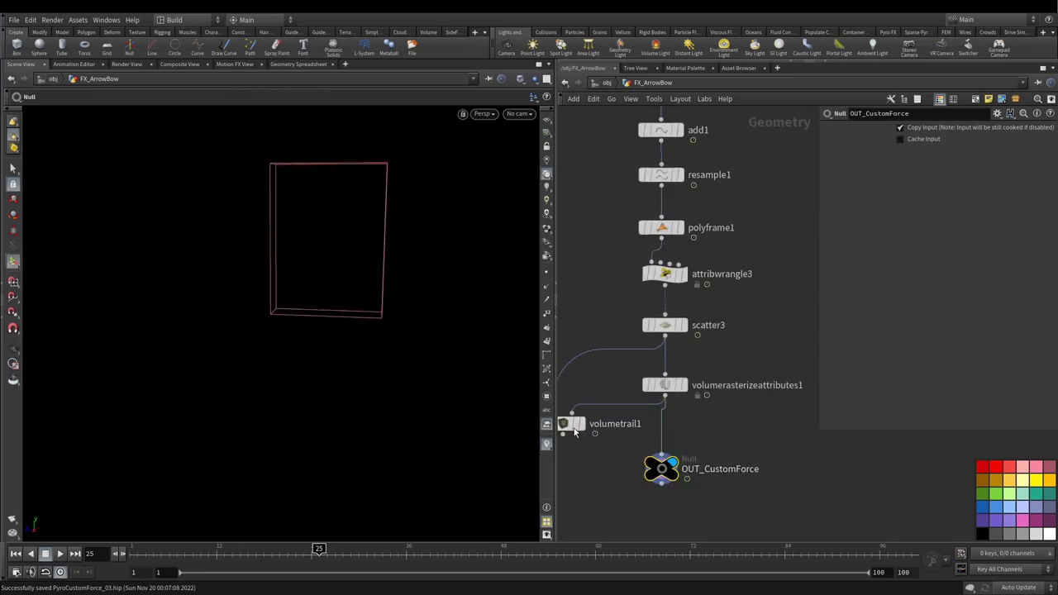
left_click(578, 426)
key("Escape")
left_click_drag(279, 271, 329, 264)
scroll(673, 383, "down", 4)
scroll(703, 237, "up", 5)
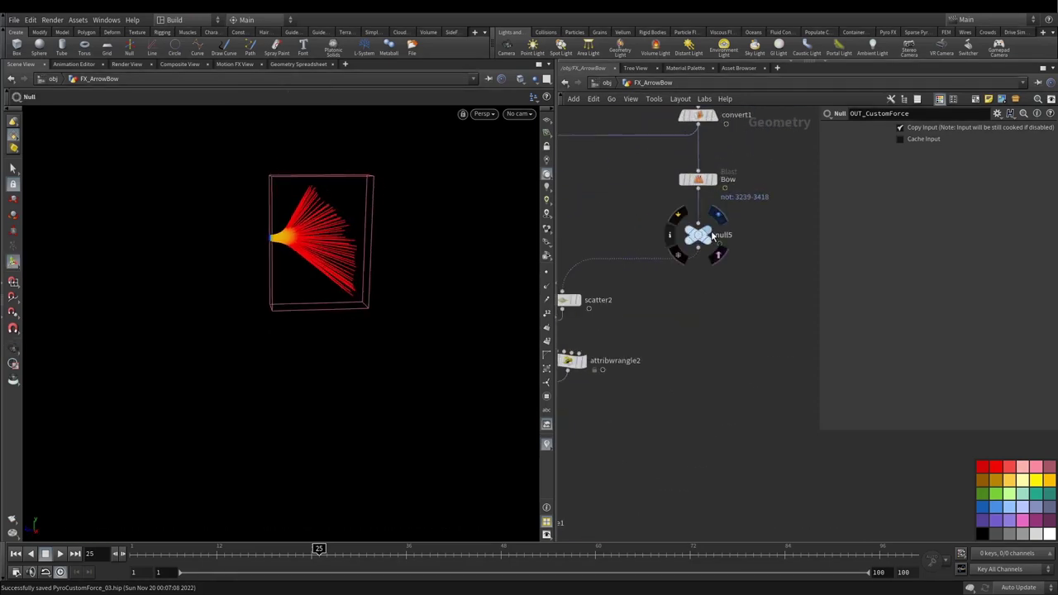
Step: Redisplay the bow from null5, then frame the node graph and shift the force nodes left
left_click(712, 237)
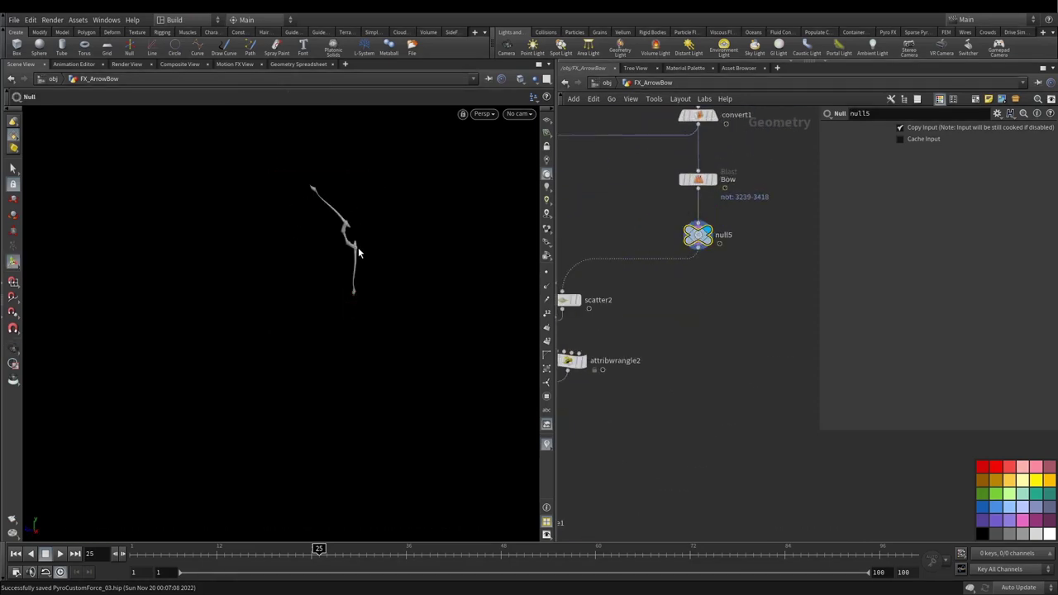
key("Escape")
left_click_drag(358, 263, 324, 293)
key("Escape")
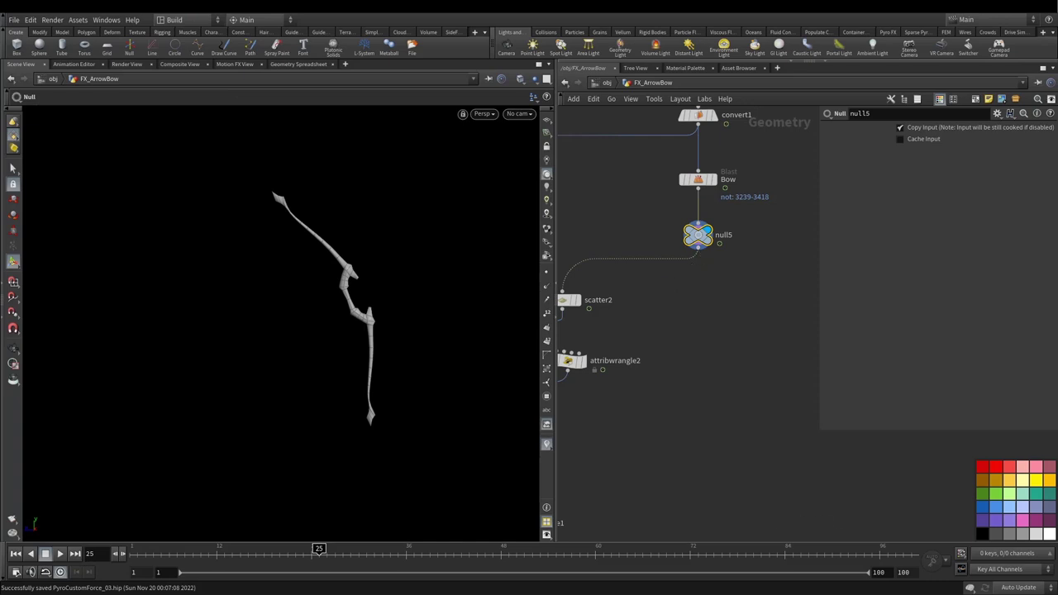
key("h")
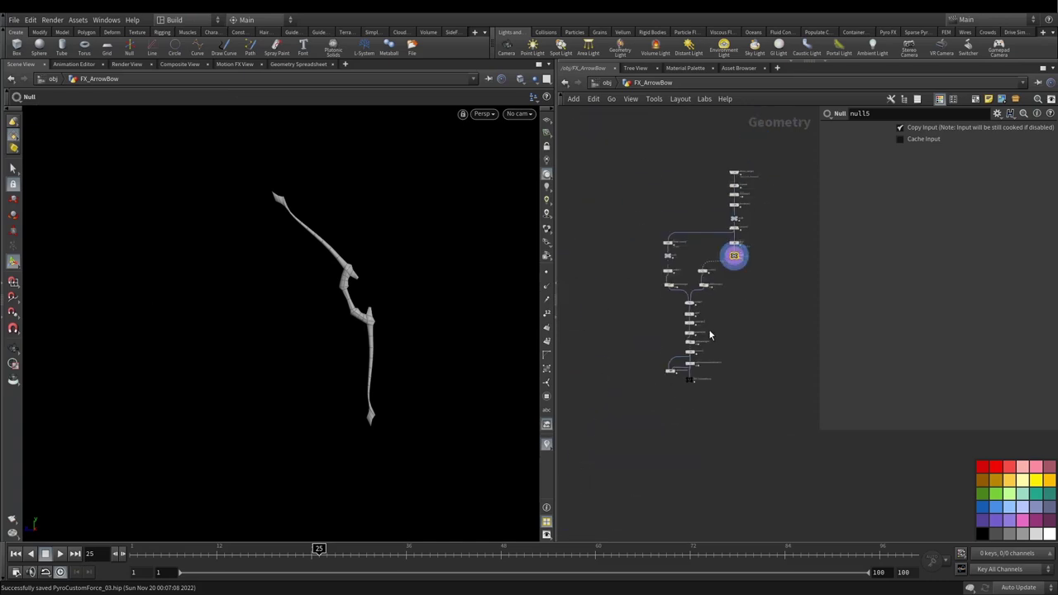
left_click_drag(640, 220, 639, 380)
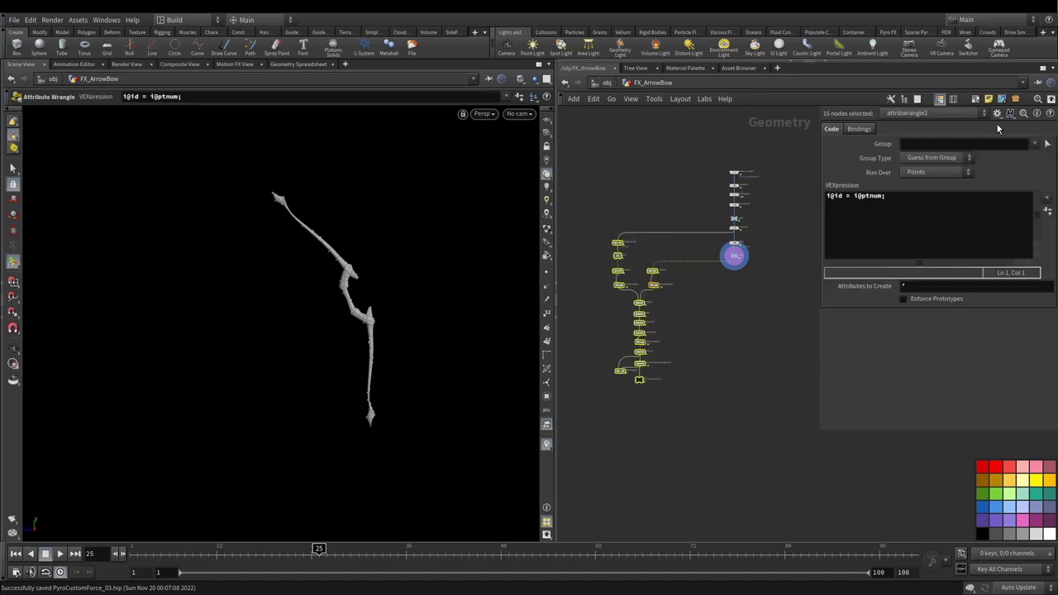
Step: Enclose the selected force nodes in a network box, resize it, and colour it black
left_click(979, 99)
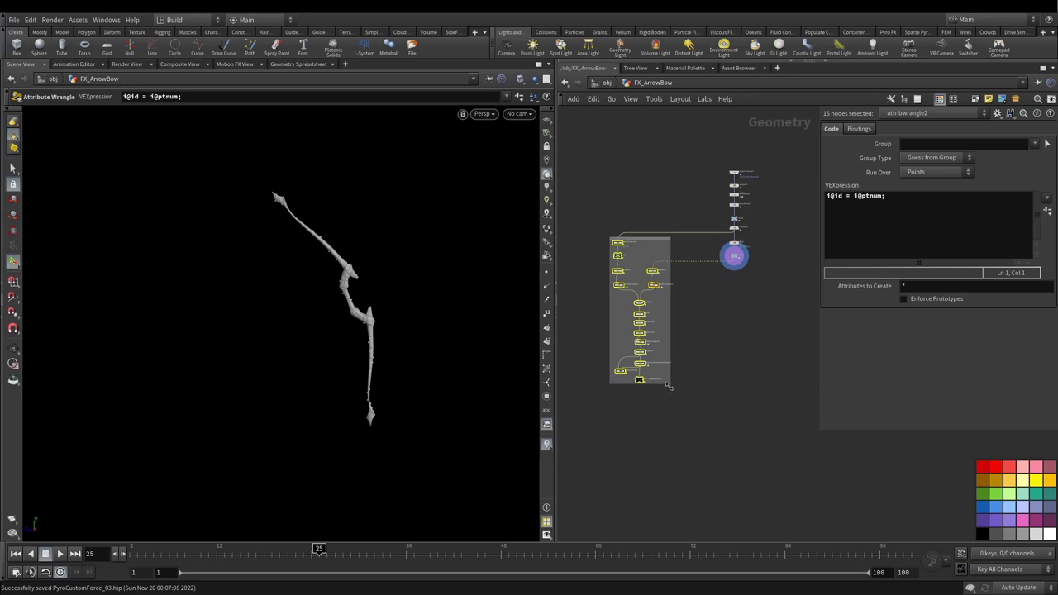
left_click_drag(674, 394, 700, 423)
left_click_drag(607, 245, 603, 221)
left_click(673, 271)
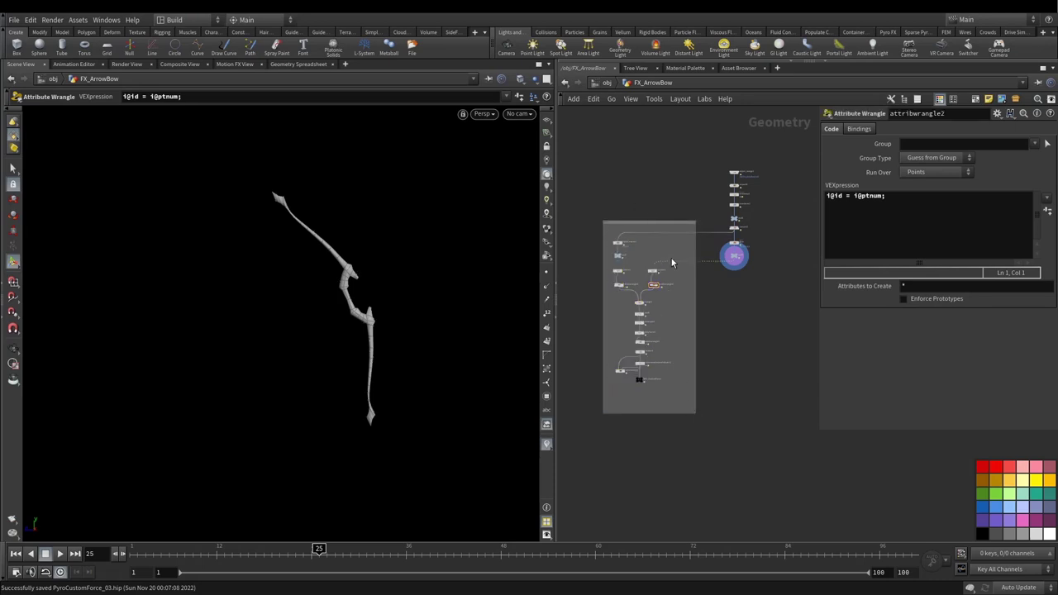
left_click(653, 223)
left_click(982, 533)
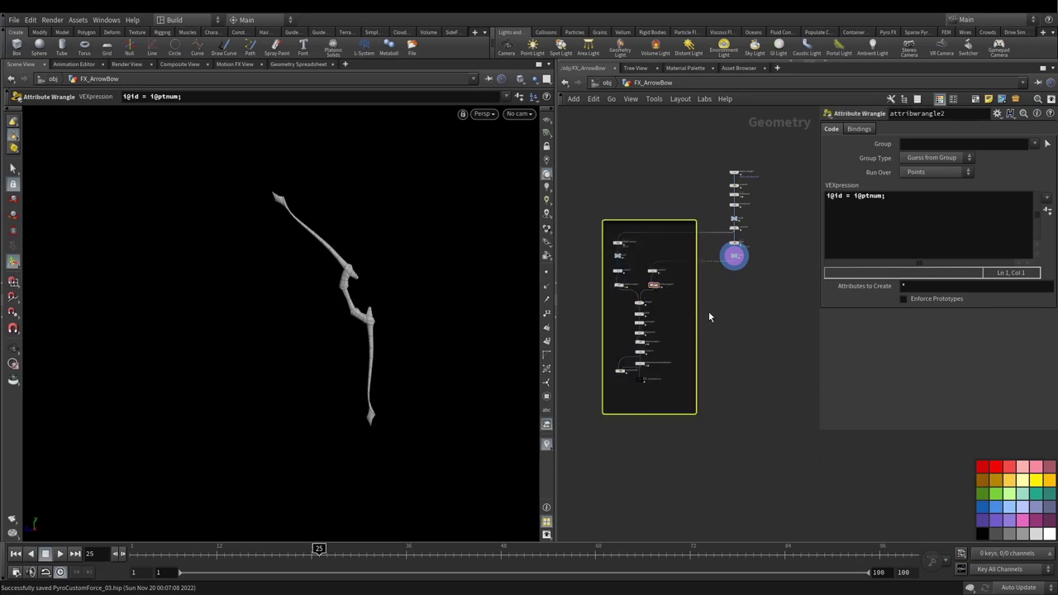
left_click_drag(695, 296, 686, 296)
Step: Select null5 and orbit closer to the bow
scroll(753, 277, "up", 5)
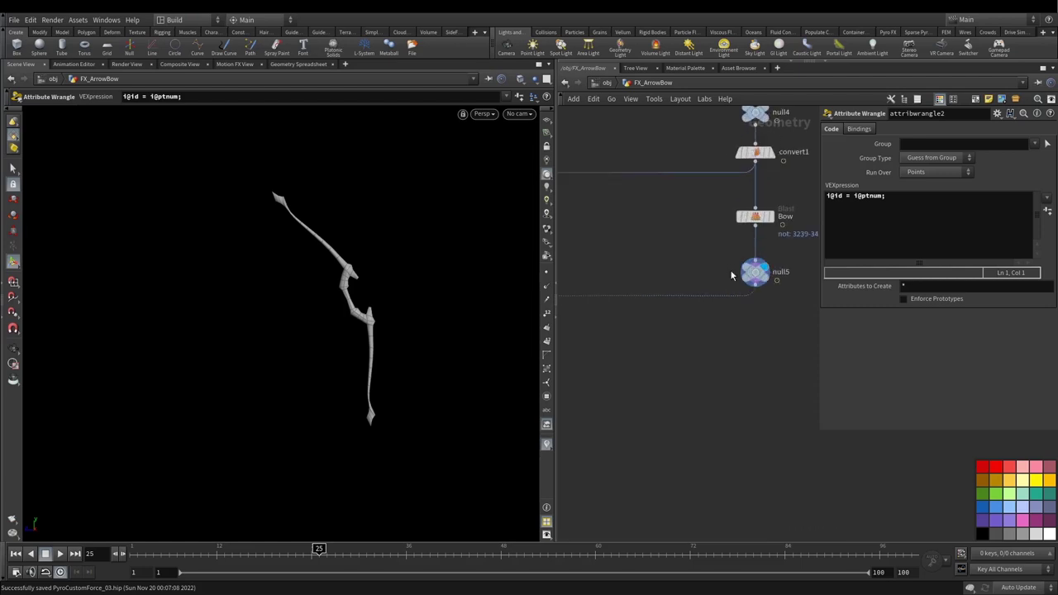
left_click(751, 272)
middle_click_drag(762, 314, 726, 327)
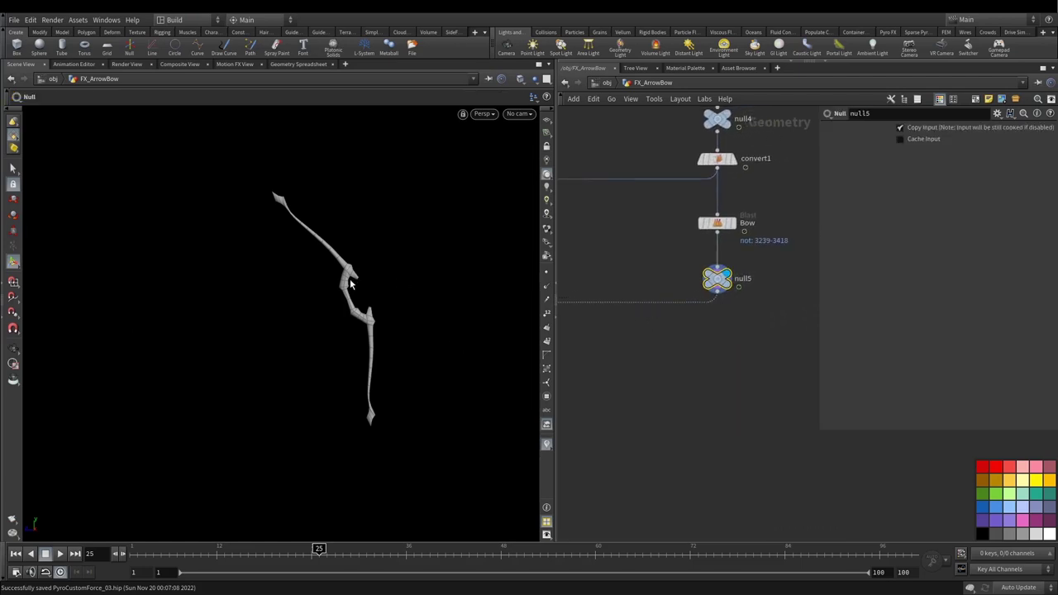
mouse_move(348, 284)
left_mouse_down("alt")
mouse_move(467, 237)
mouse_move(368, 281)
left_mouse_up("alt")
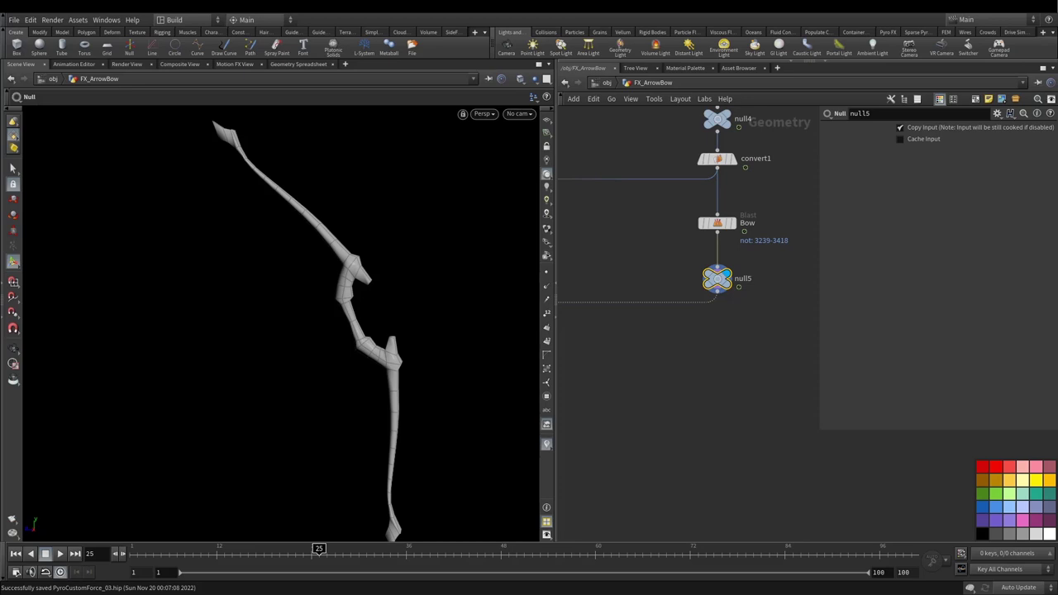
Step: Add a Subdivide node, subdivide1, under null5 with depth 3
left_click(716, 294)
key("Tab")
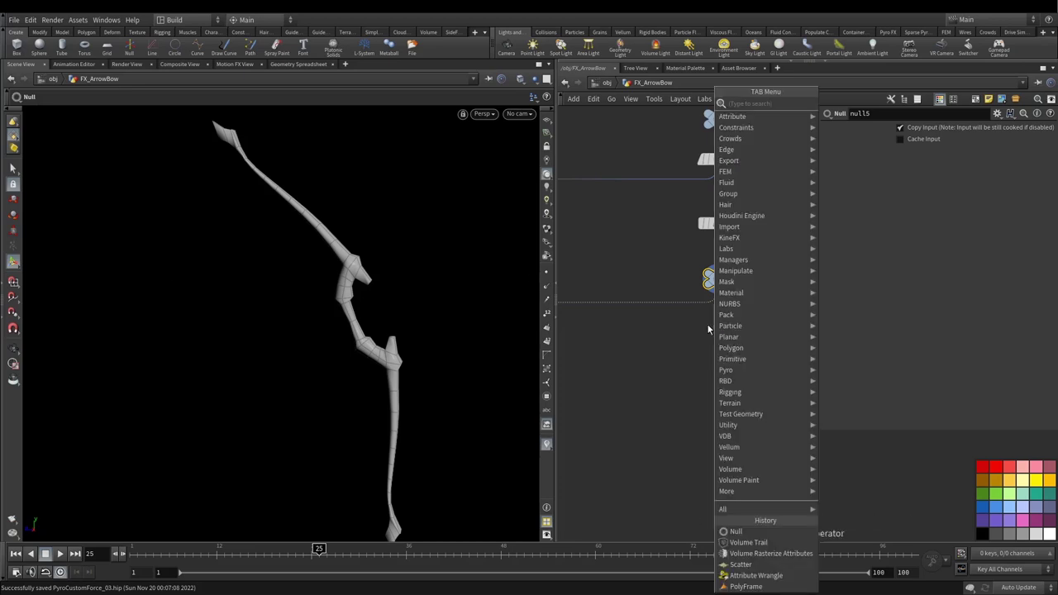
type("sub")
key("Return")
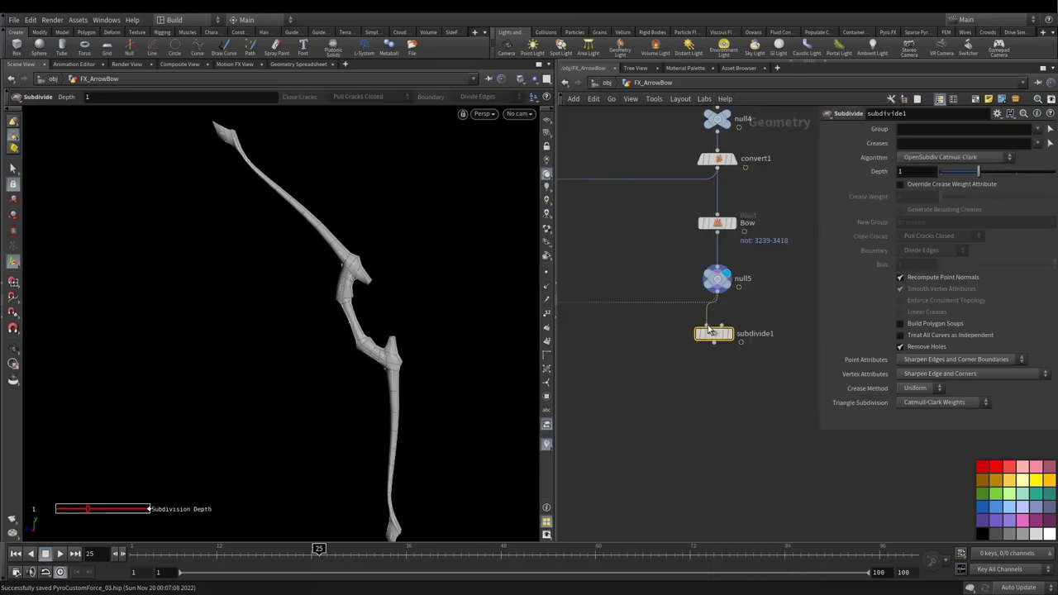
left_click(720, 350)
left_click(901, 171)
key("Return")
left_click(909, 171)
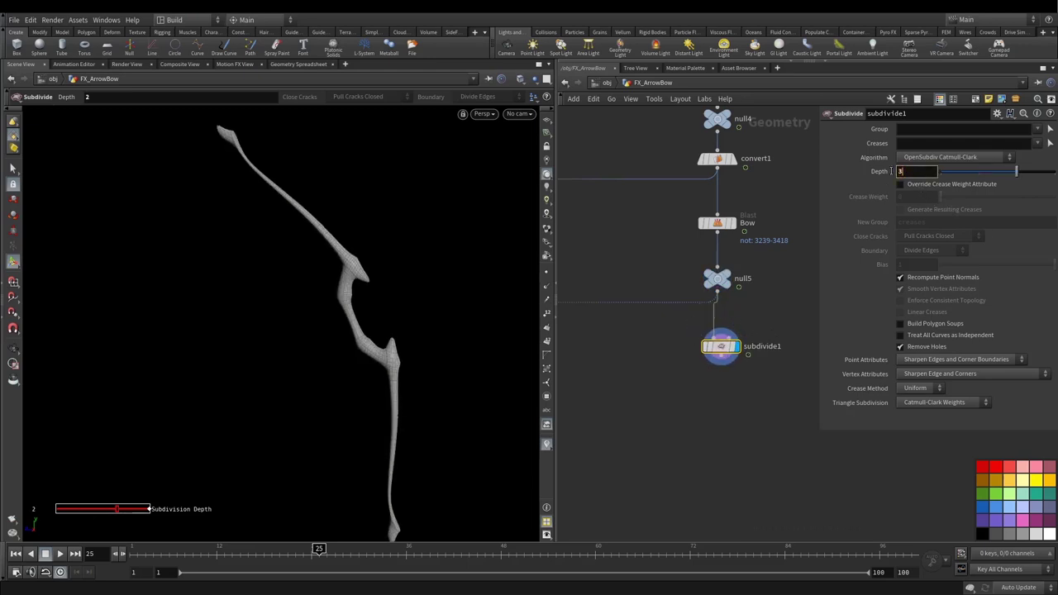
type("3")
key("Return")
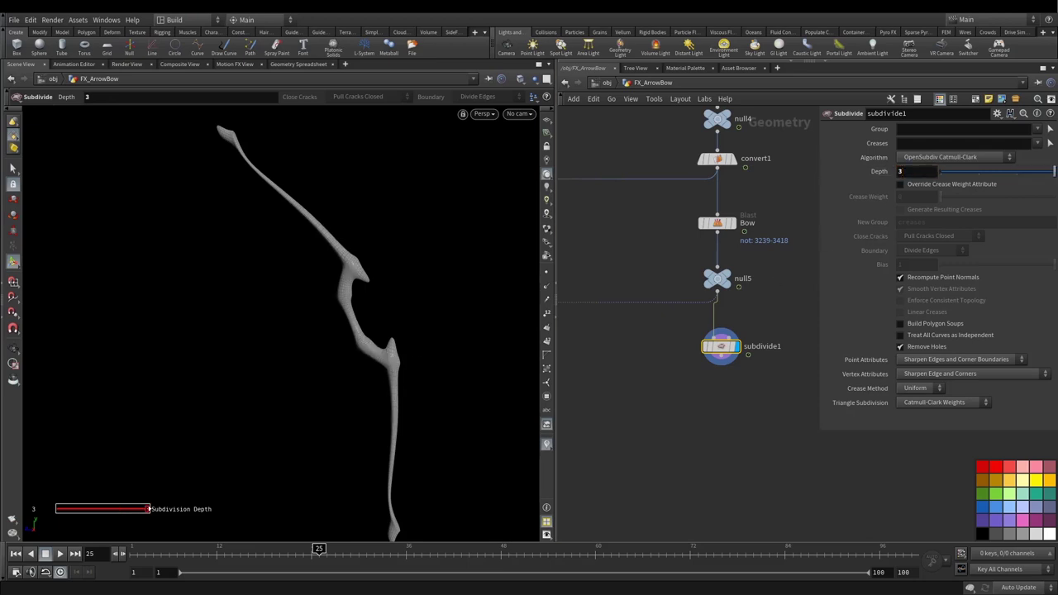
Step: Add a Rest Position node, rest1, below subdivide1
key("Tab")
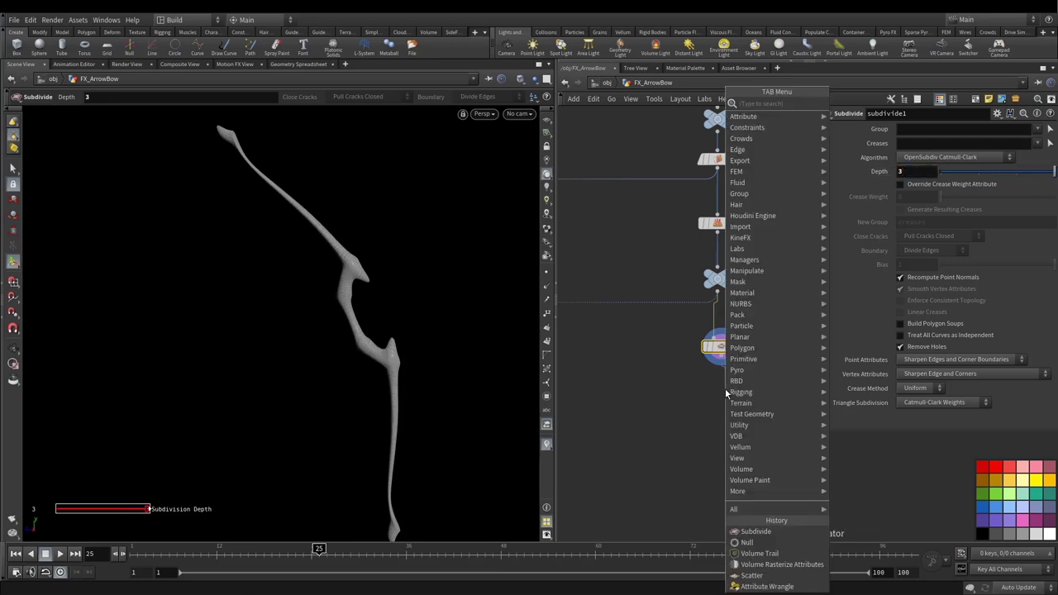
type("rst")
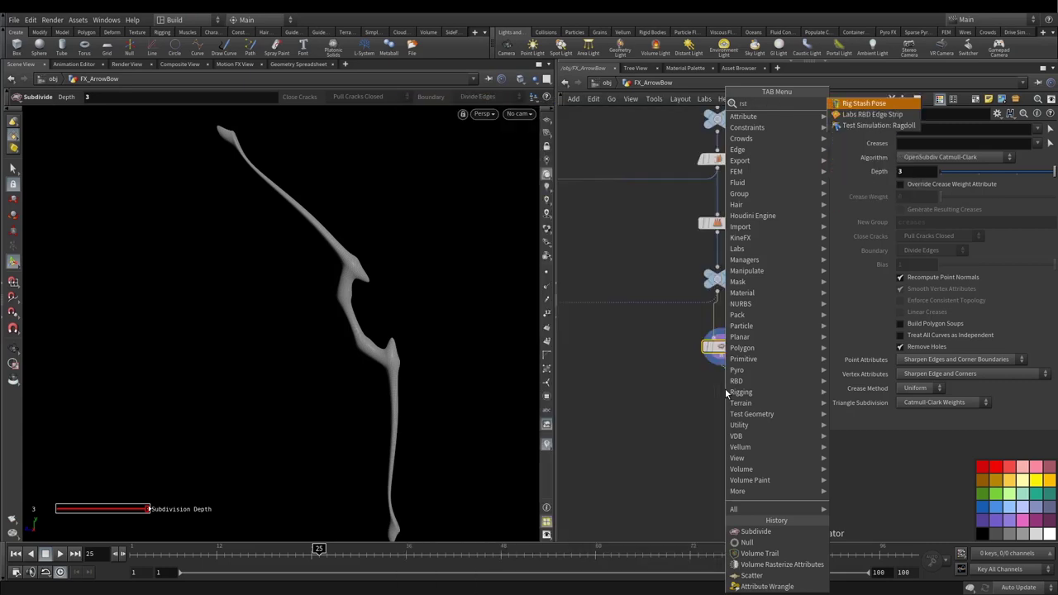
key("BackSpace")
key("BackSpace")
type("es")
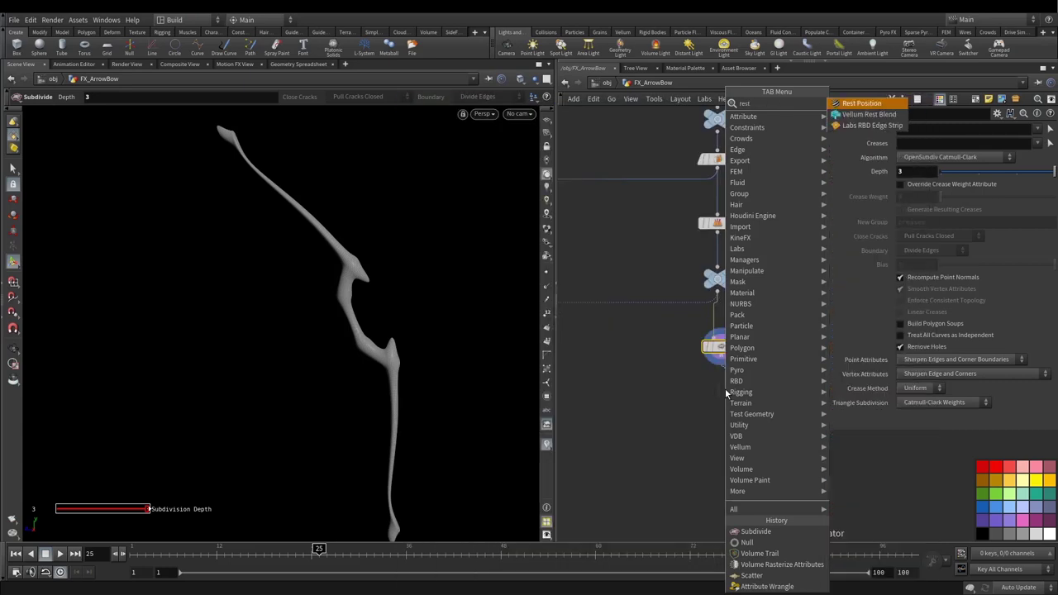
key("Return")
left_click(725, 441)
left_click(721, 364)
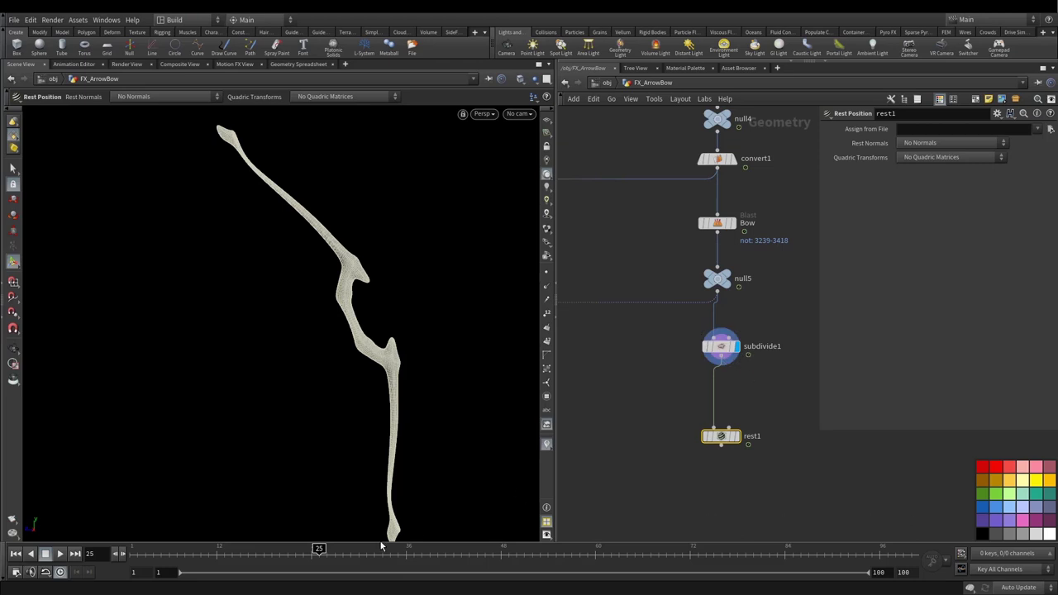
Step: Scrub to frame 35 and look through RenderCam01
left_click_drag(350, 549, 445, 543)
left_click(519, 114)
left_click(536, 163)
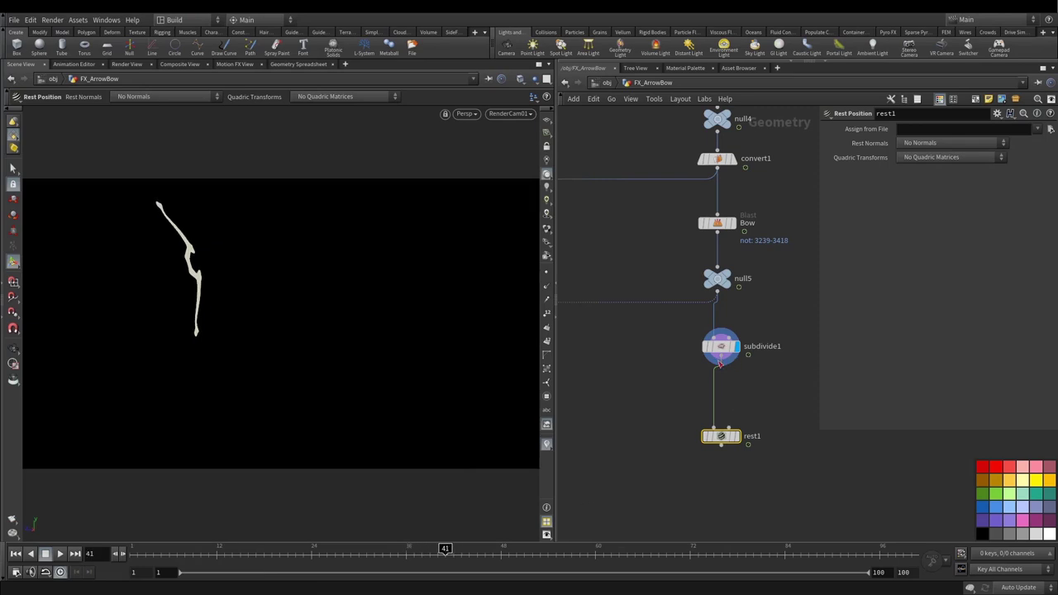
Step: Add a Time Shift from subdivide1 fixed at frame 40 and display it
left_click(720, 365)
key("Tab")
type("time")
key("Return")
left_click(721, 390)
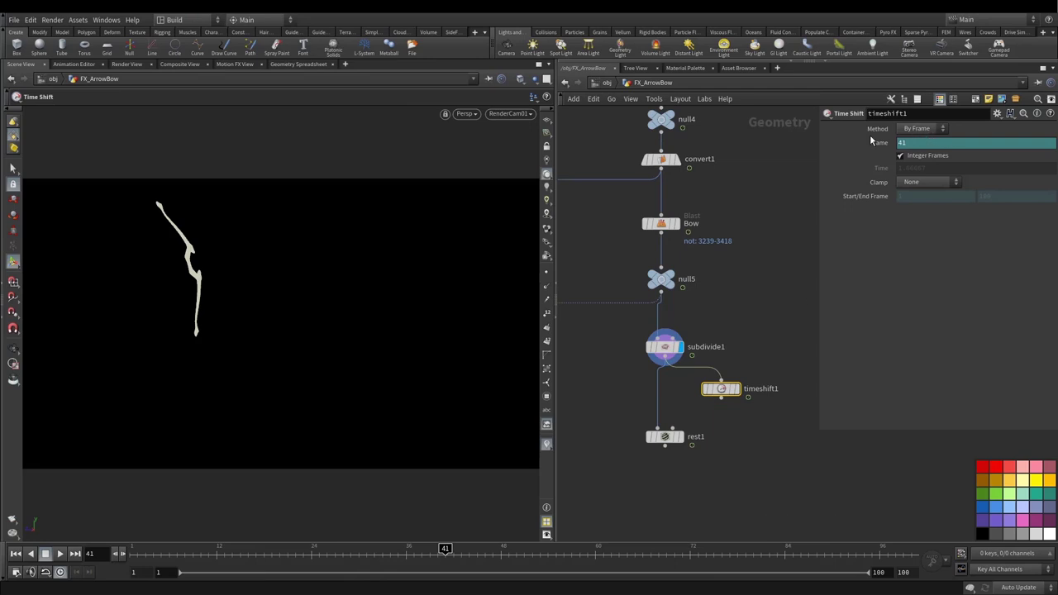
left_click(876, 143, "ctrl+shift")
type("40")
key("Return")
left_click(735, 388)
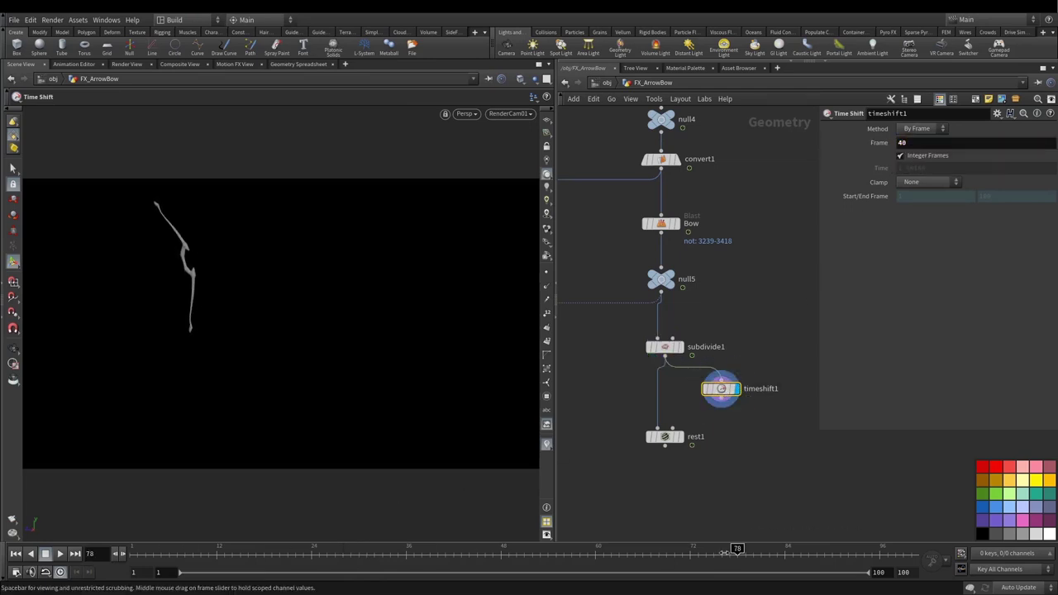
Step: Wire timeshift1 into rest1's second input and scrub from frame 2 to 45
left_click_drag(290, 332, 282, 325, "alt")
left_click_drag(430, 548, 137, 548)
left_click(720, 404)
left_click(680, 443)
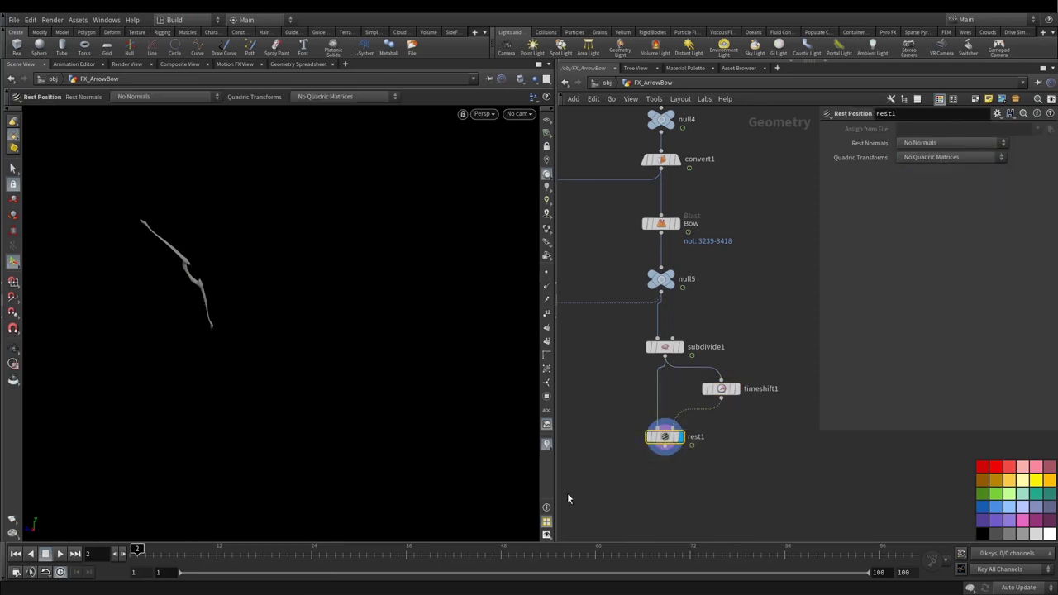
left_click_drag(137, 548, 476, 548)
left_click(721, 389)
Step: Add an Attribute VOP wired below rest1
left_click(666, 452)
key("Tab")
type("att vop")
key("Return")
left_click(669, 475)
Step: Display the Attribute VOP, move it below rest1, and rename it Noise
left_click(681, 475)
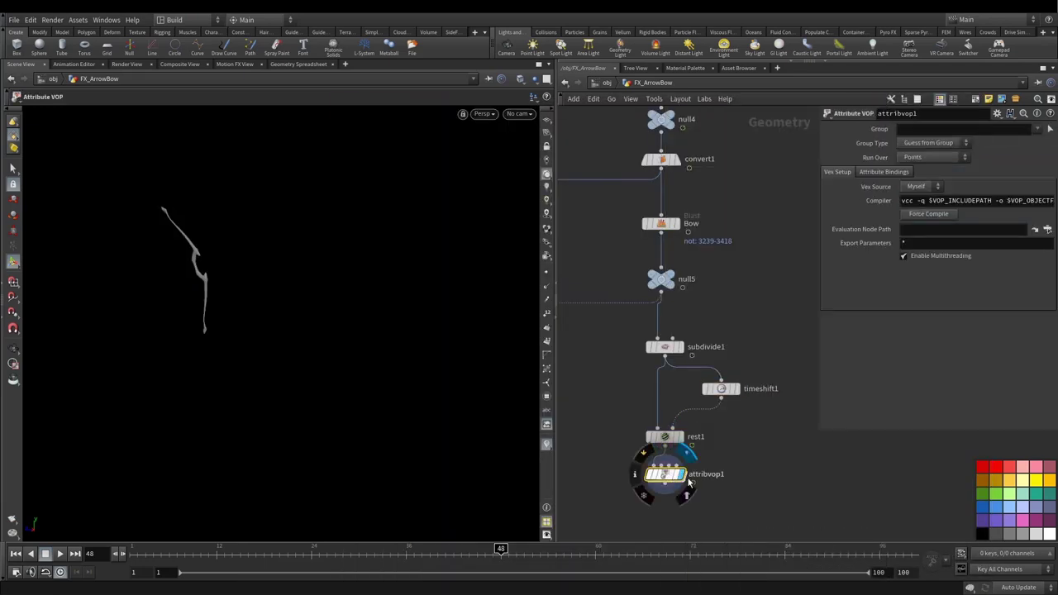
middle_click_drag(684, 478, 695, 396)
left_click_drag(663, 396, 663, 420)
double_click(690, 416)
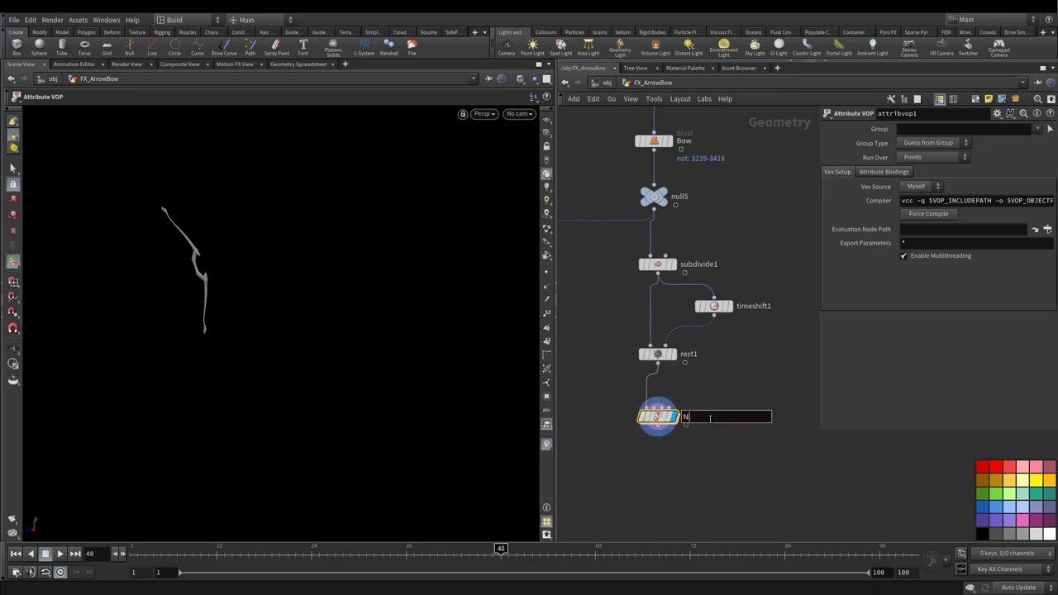
key("Return")
Step: Inside Noise, add a Bind node beside the global and output nodes
double_click(661, 417)
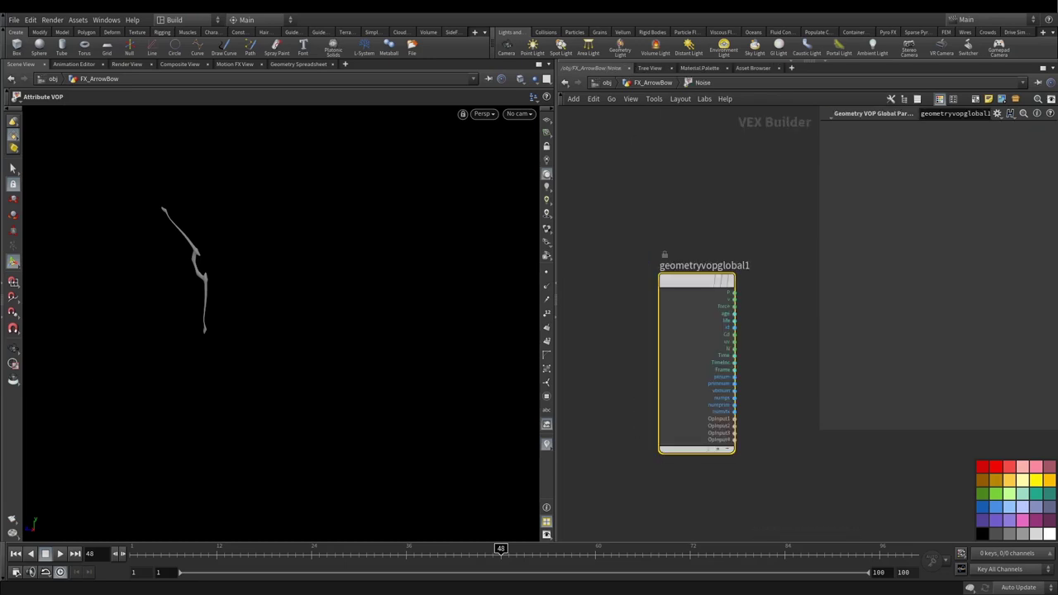
scroll(630, 315, "down", 6)
middle_click_drag(706, 369, 662, 354)
key("l")
key("Tab")
type("bind")
key("Return")
left_click(613, 326)
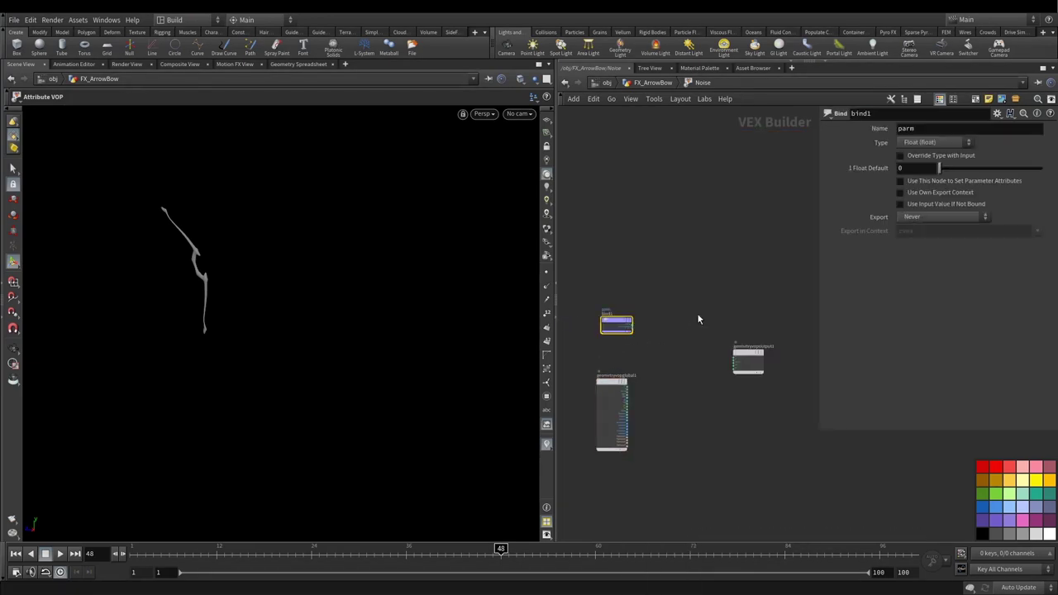
Step: Name the bind rest and set its type to 3 Floats (vector)
double_click(922, 130)
type("rs")
left_click(935, 143)
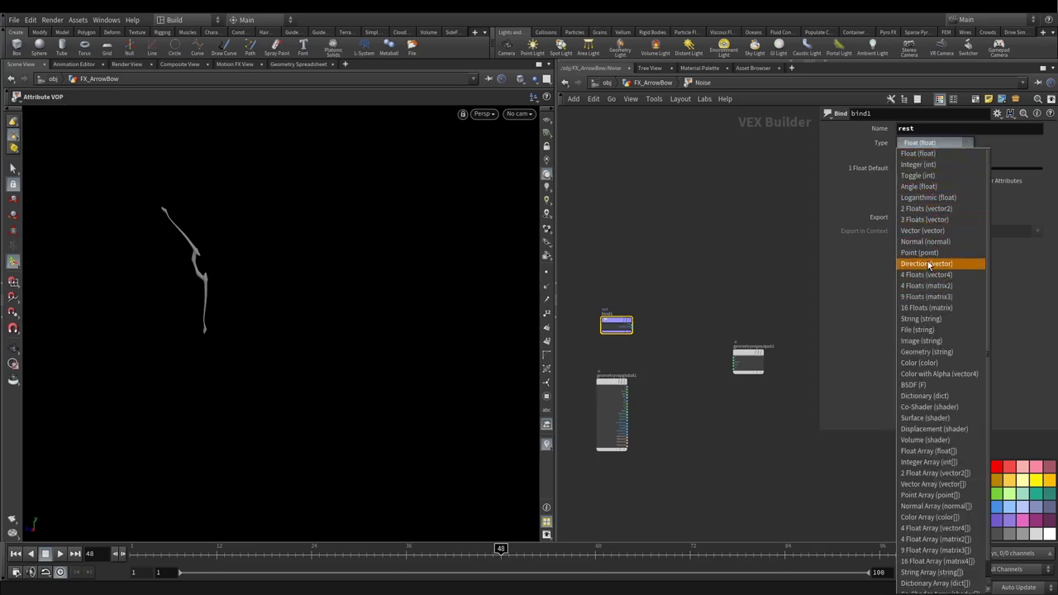
left_click(942, 220)
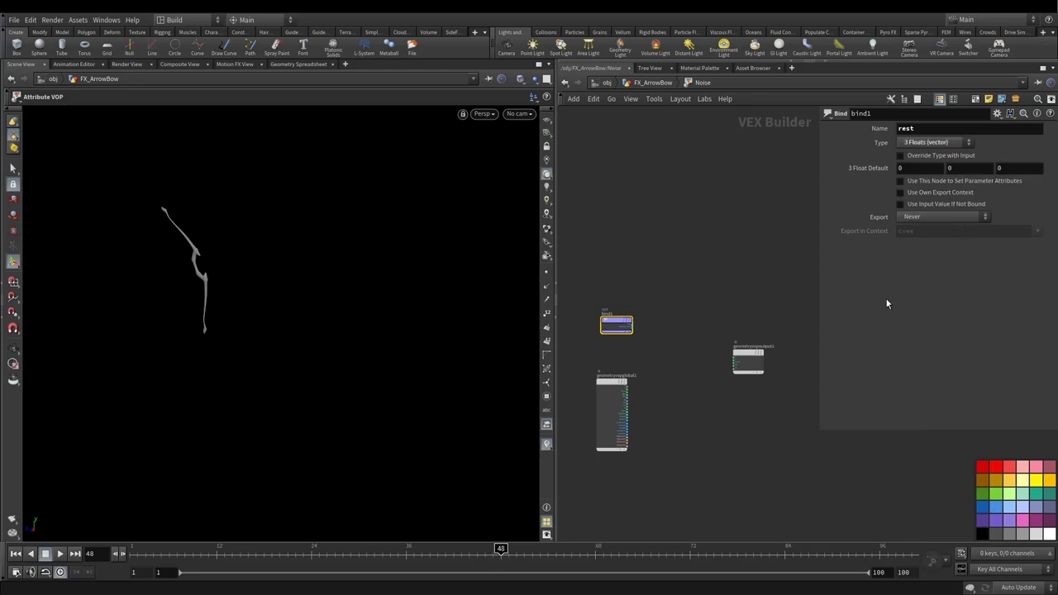
scroll(652, 347, "up", 3)
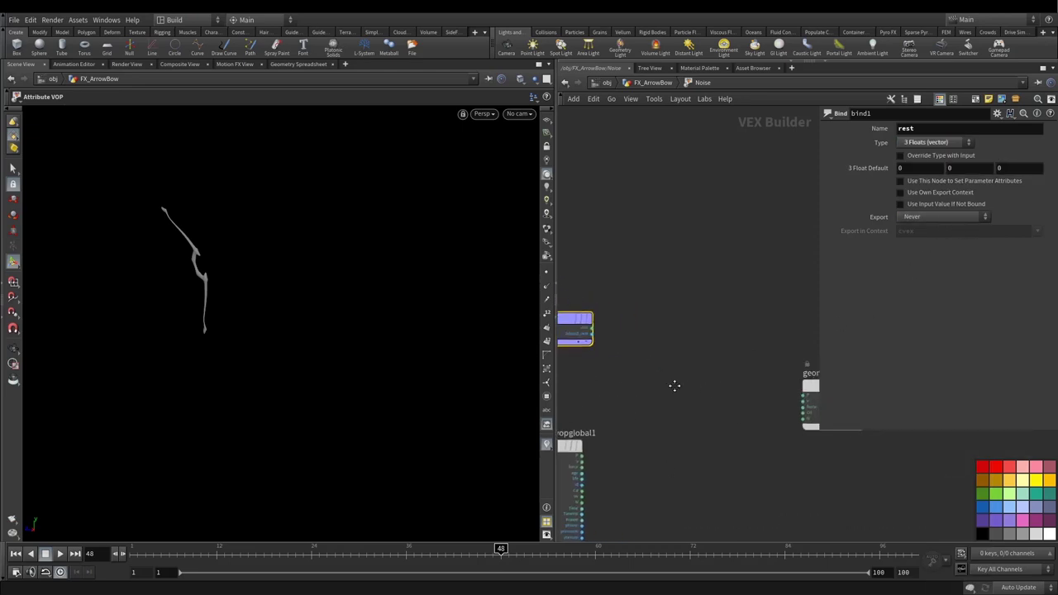
left_click(592, 331)
Step: Add a Turbulent Noise fed by bind1 and rearrange the global and output nodes
key("Tab")
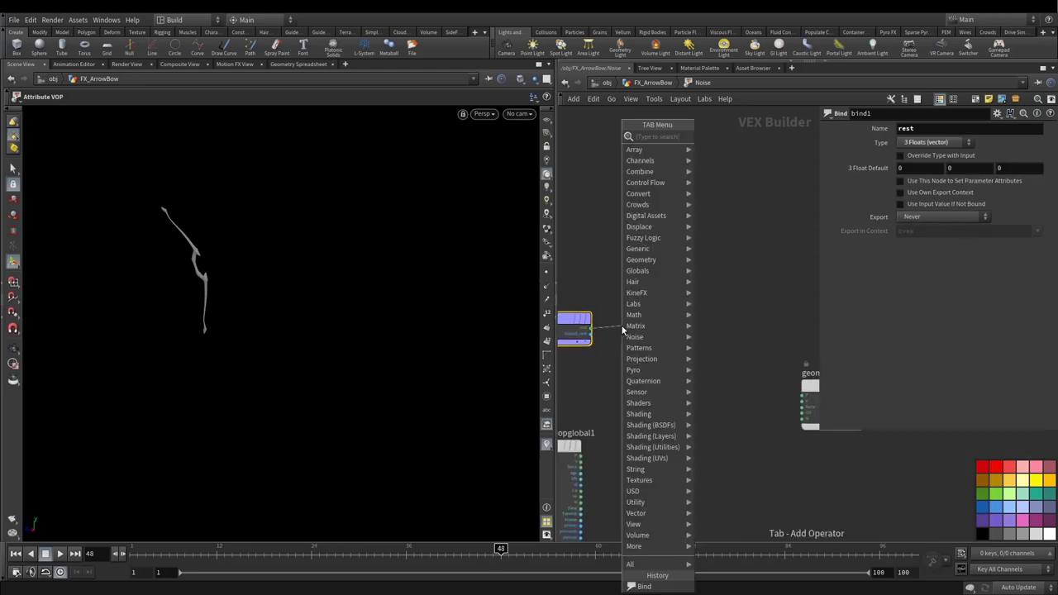
type("turb")
key("Return")
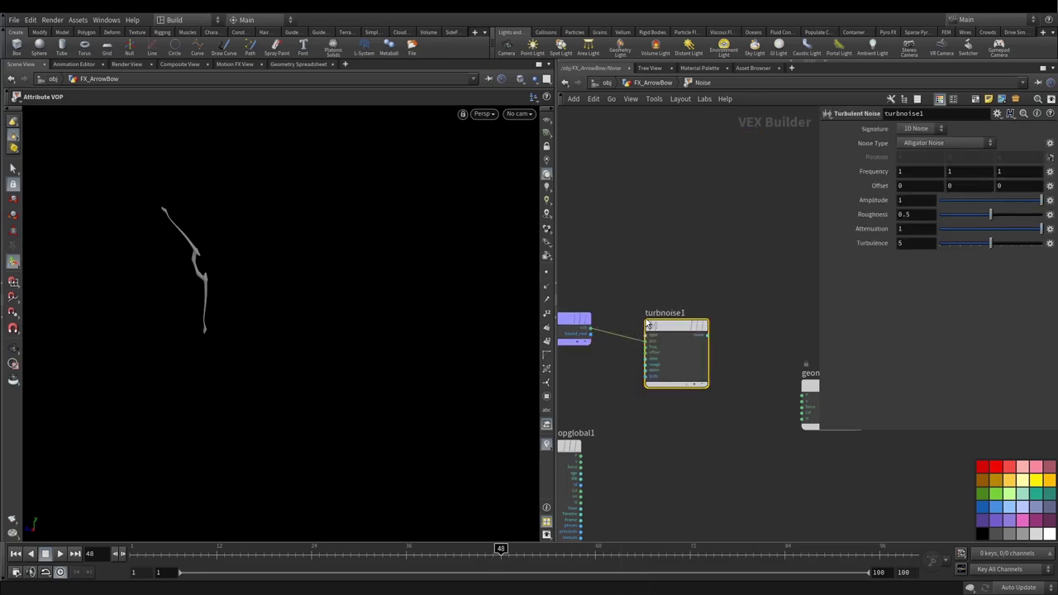
left_click_drag(552, 200, 461, 206)
scroll(564, 222, "down", 3)
left_click_drag(612, 247, 605, 252)
left_click_drag(706, 297, 716, 272)
left_click_drag(543, 329, 512, 298)
scroll(583, 272, "up", 4)
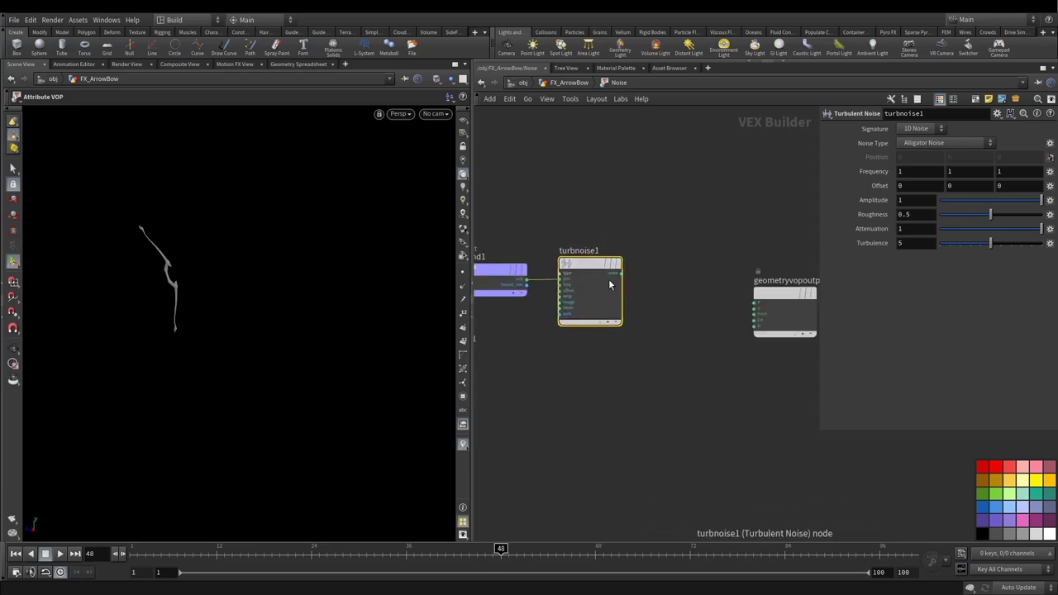
Step: Add a Fit Range after turbnoise1 and connect fit1 into the output node
left_click(620, 273)
key("Tab")
type("fit")
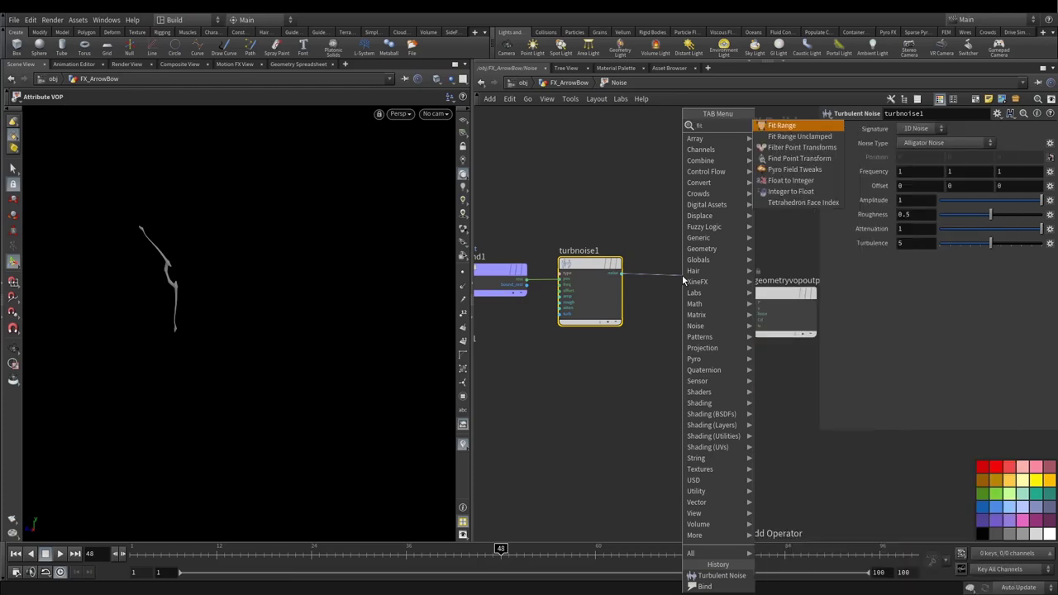
key("Return")
left_click(674, 262)
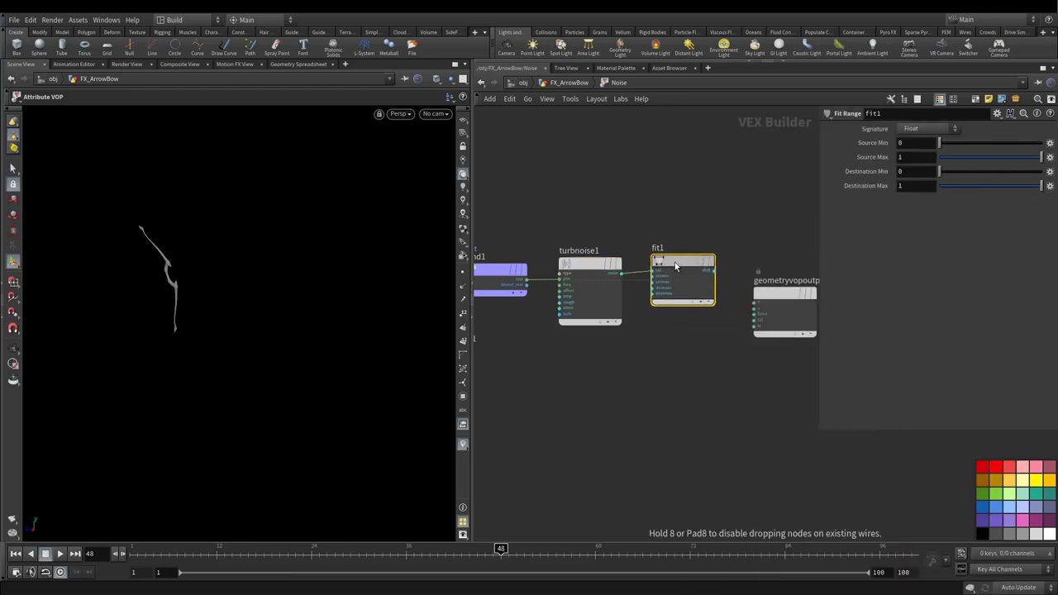
middle_click_drag(721, 240, 585, 207)
left_click_drag(643, 263, 698, 337)
left_click(582, 240)
left_click(642, 368)
Step: Set fit1's Source Min to 0.14 and Source Max to 0.25, then inspect the smoke trail
scroll(641, 282, "down", 1)
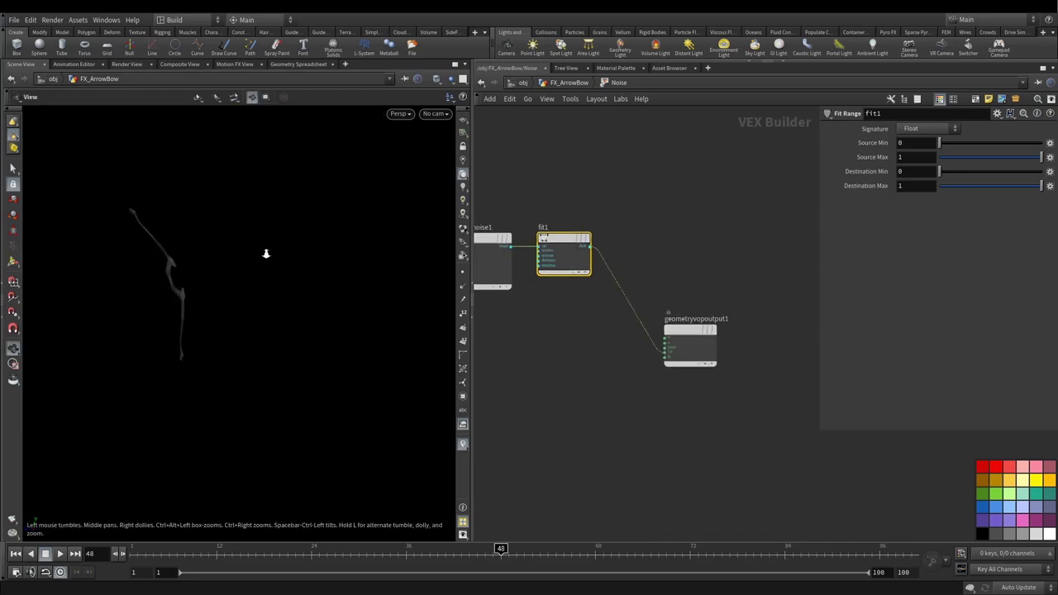
left_click_drag(292, 252, 305, 303)
scroll(581, 391, "down", 1)
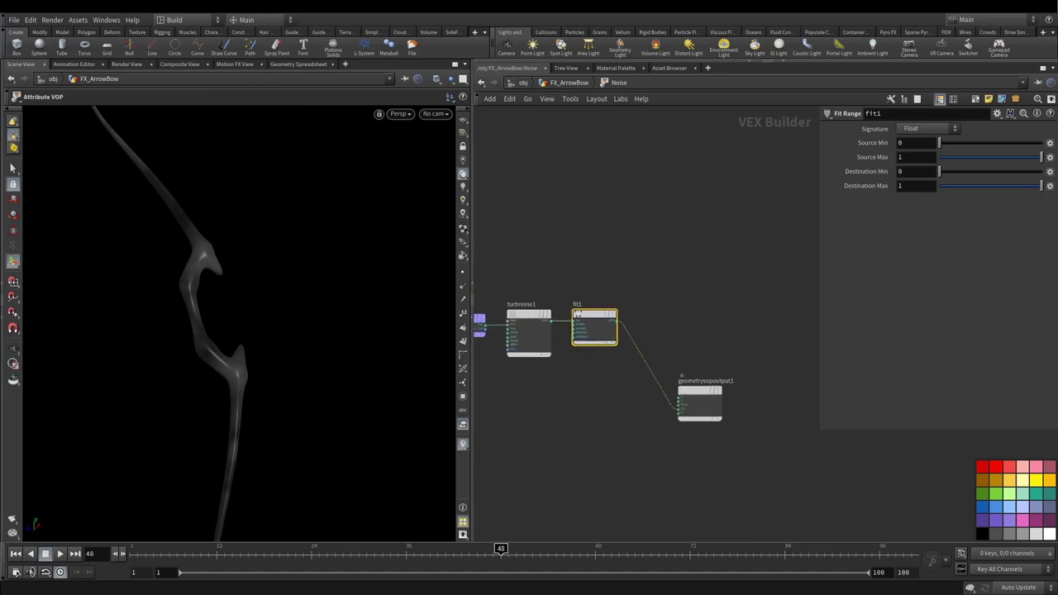
left_click(906, 142)
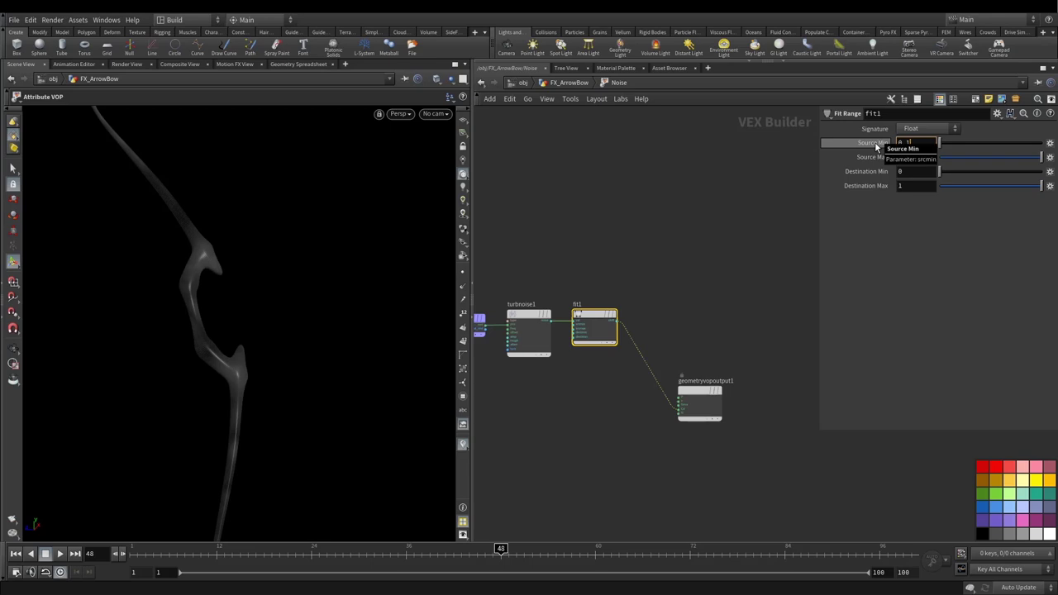
type("0.14")
key("Tab")
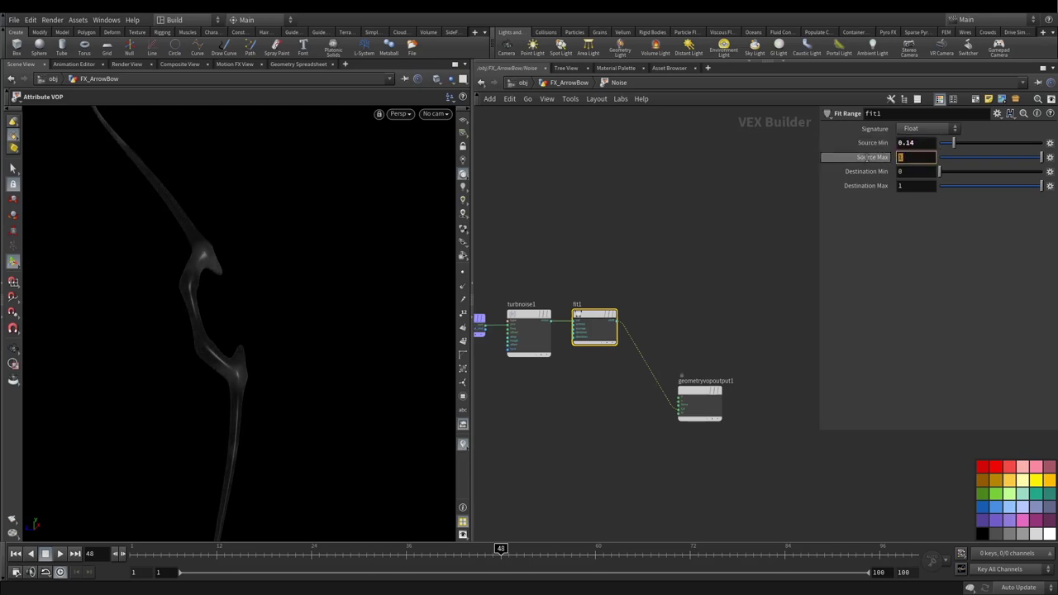
type("0.25")
key("Return")
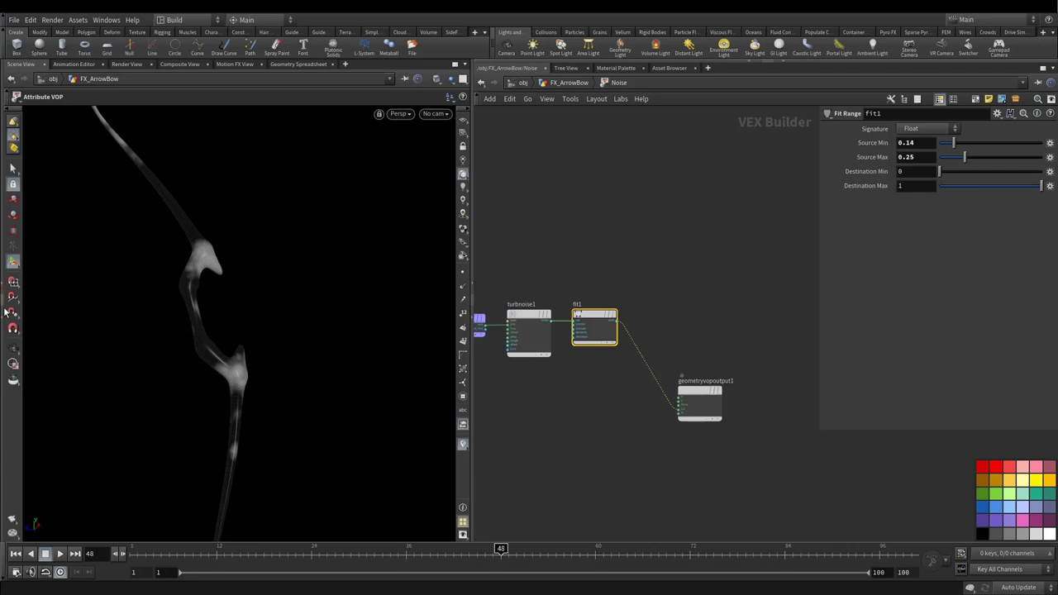
left_click(13, 347)
left_click_drag(347, 271, 281, 299)
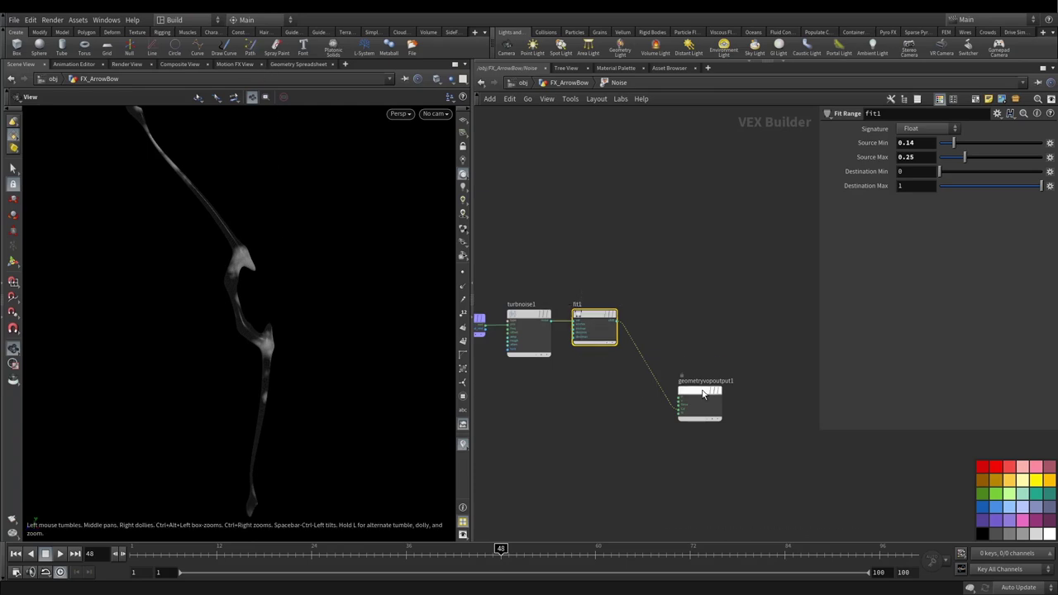
left_click_drag(703, 396, 671, 401)
Step: Create input parameters for turbnoise1 inside the VEX network
key("h")
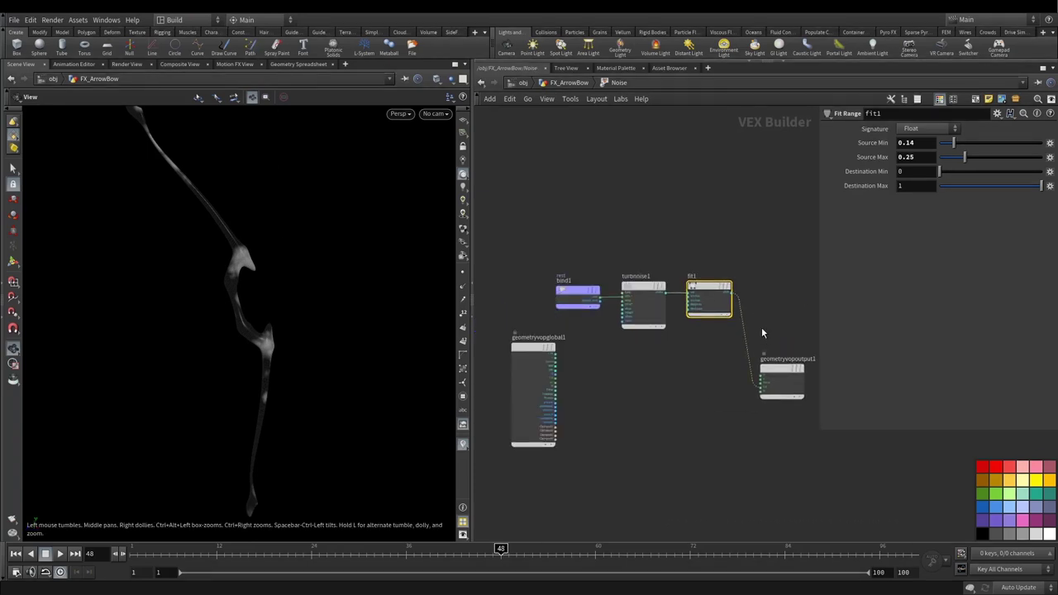
right_click(635, 285)
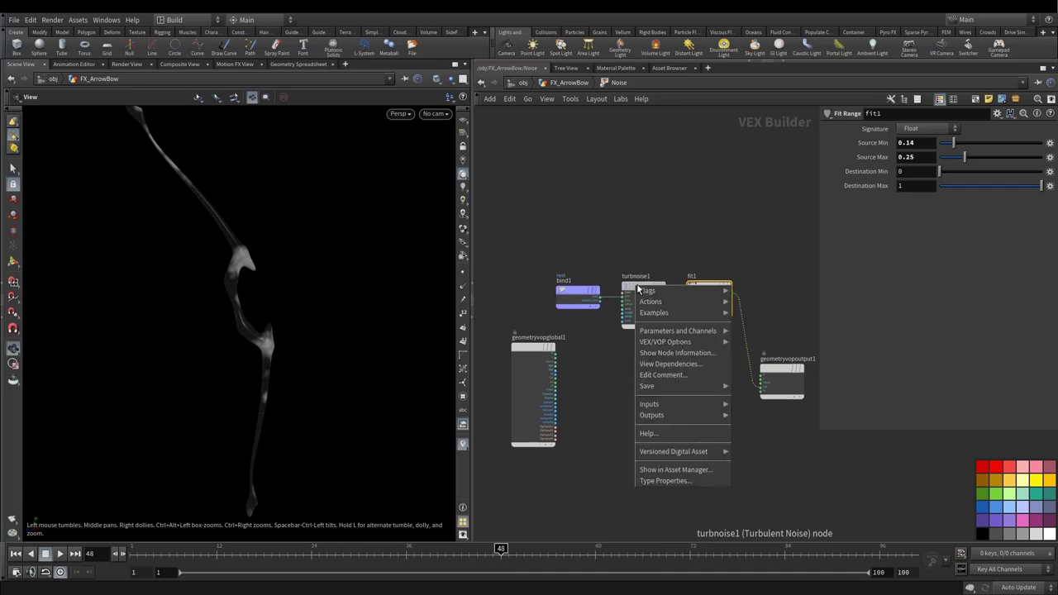
mouse_move(653, 333)
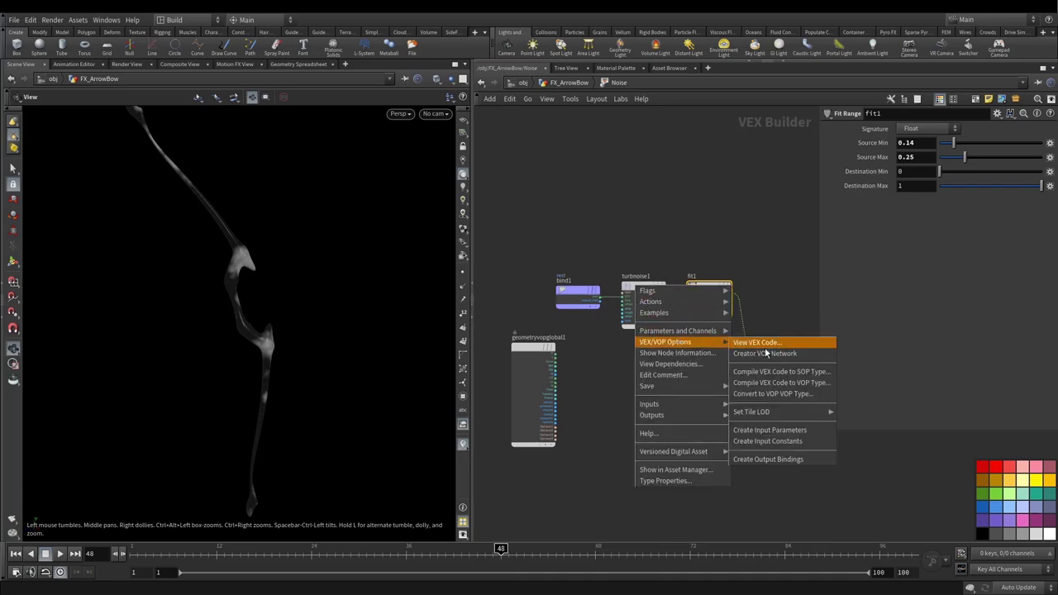
left_click(769, 430)
Step: Back in FX_ArrowBow, select the Noise node and paste channel references into its Frequency
left_click(570, 83)
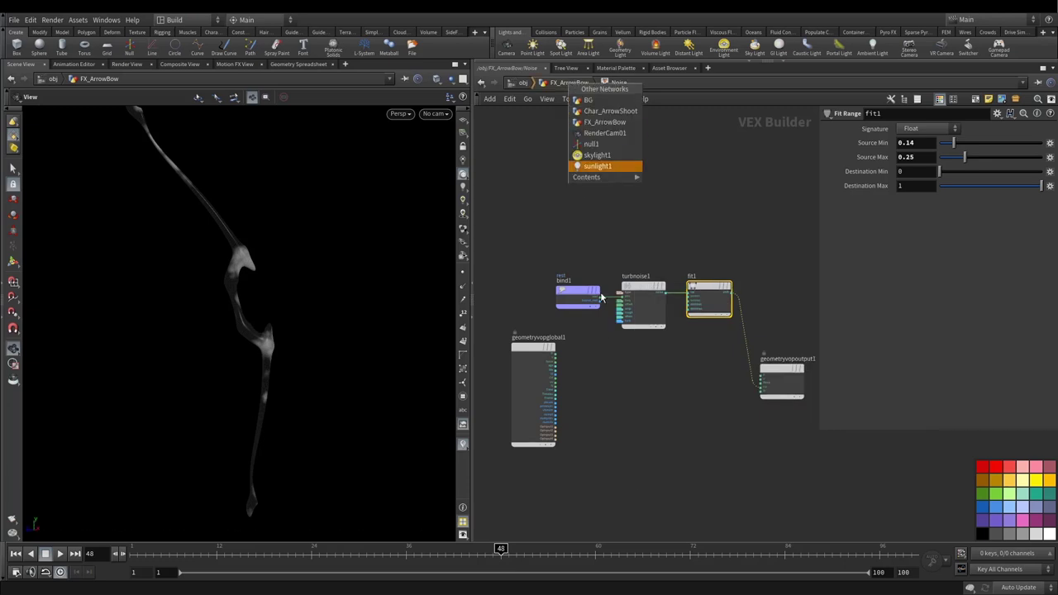
left_click(603, 168)
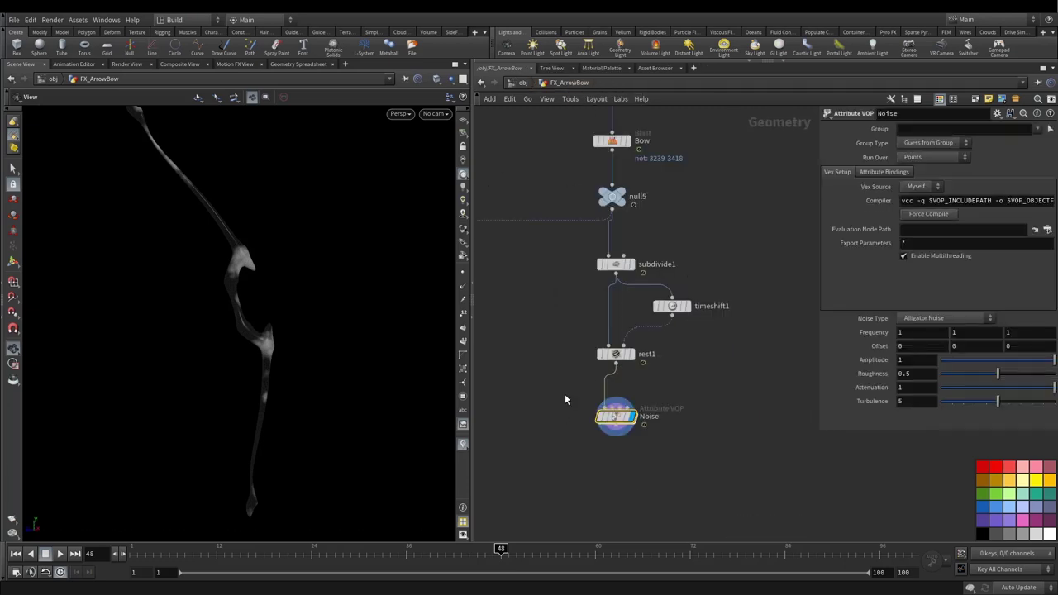
left_click_drag(565, 400, 698, 467)
right_click(909, 332)
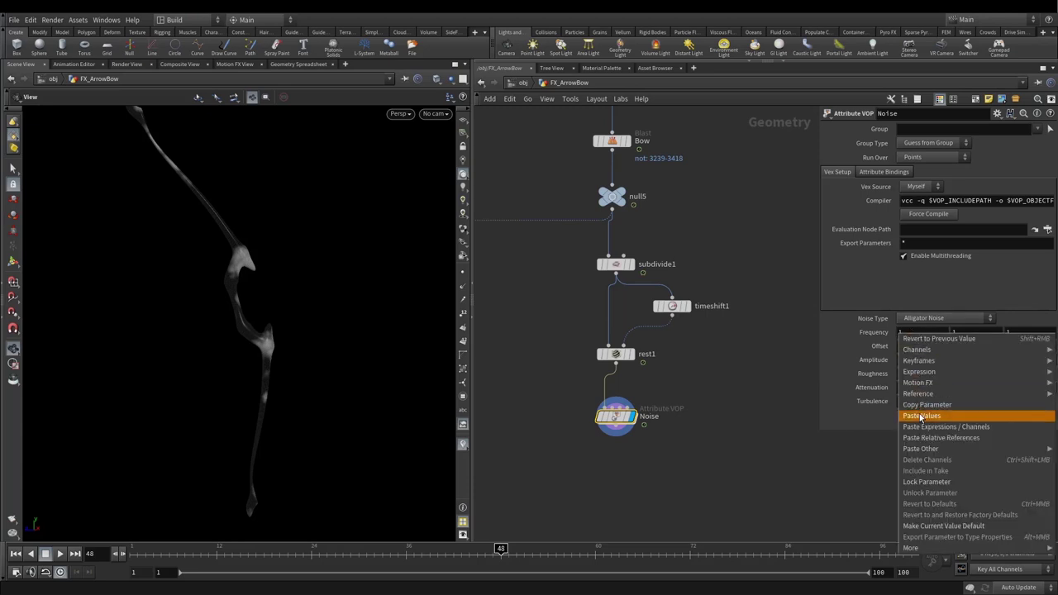
left_click(917, 404)
right_click(956, 339)
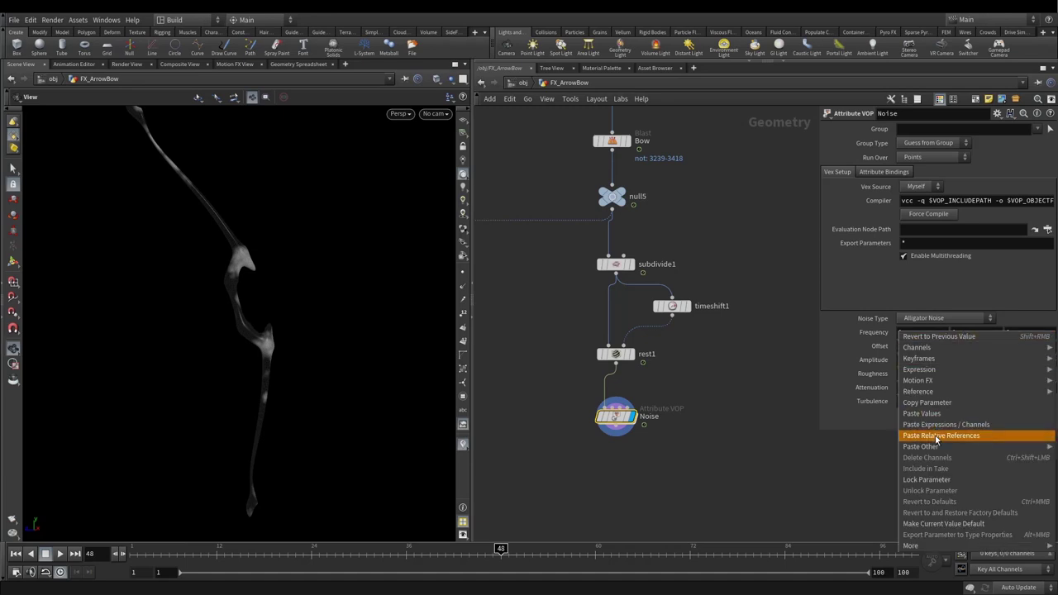
left_click(938, 427)
right_click(1001, 340)
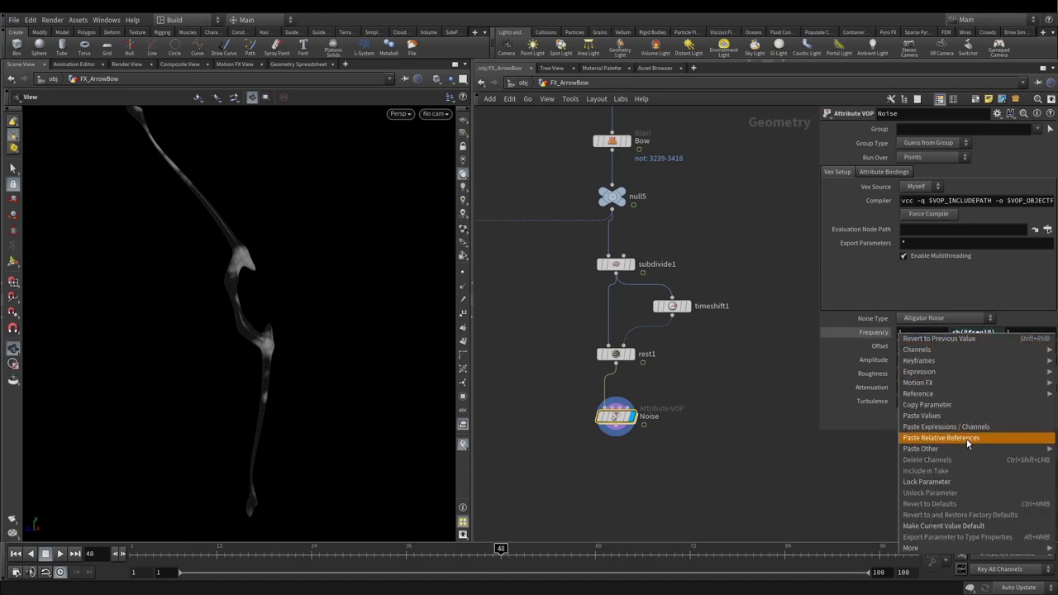
left_click(950, 426)
Step: Set the Noise node's Frequency to 10 and check the noisy trail at frame 13
left_click(880, 333)
left_click(917, 333)
type("0")
key("Return")
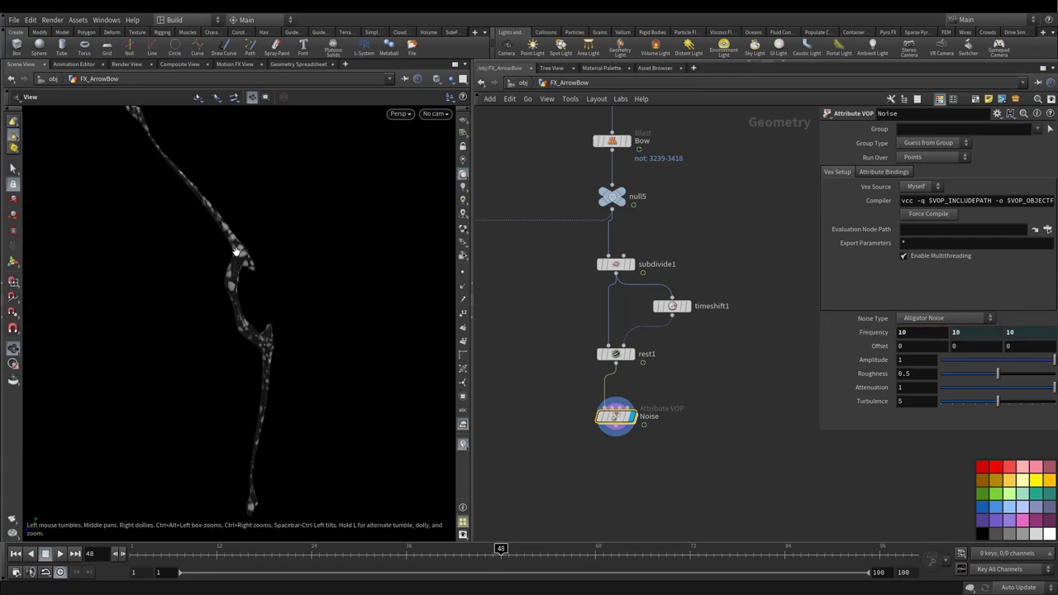
left_click_drag(236, 252, 332, 322)
left_click_drag(620, 426, 621, 422)
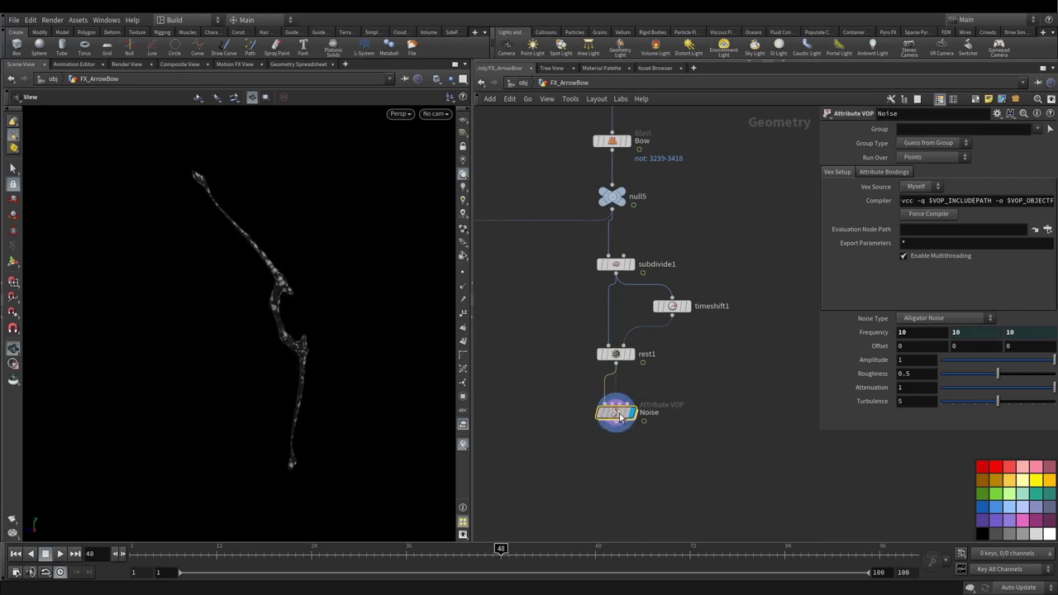
left_click(228, 548)
Step: Scrub the animation from frame 5 and move the rest1 node to the right
mouse_move(252, 548)
left_mouse_down()
mouse_move(469, 549)
mouse_move(248, 549)
left_mouse_up()
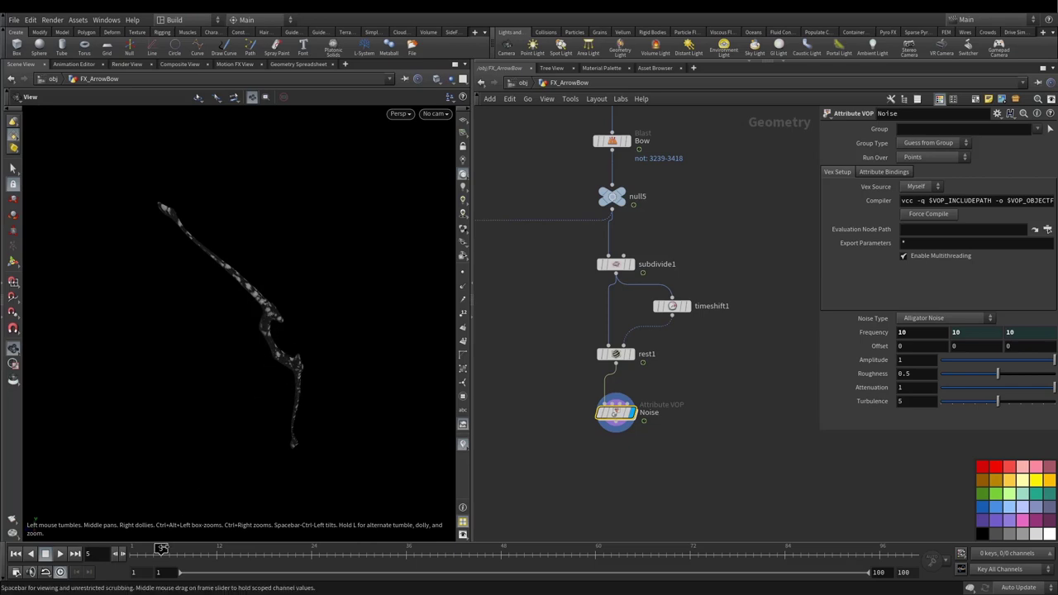
mouse_move(161, 548)
left_mouse_down()
mouse_move(447, 549)
mouse_move(144, 548)
mouse_move(161, 549)
left_mouse_up()
left_click(615, 353)
left_click_drag(615, 355, 664, 361)
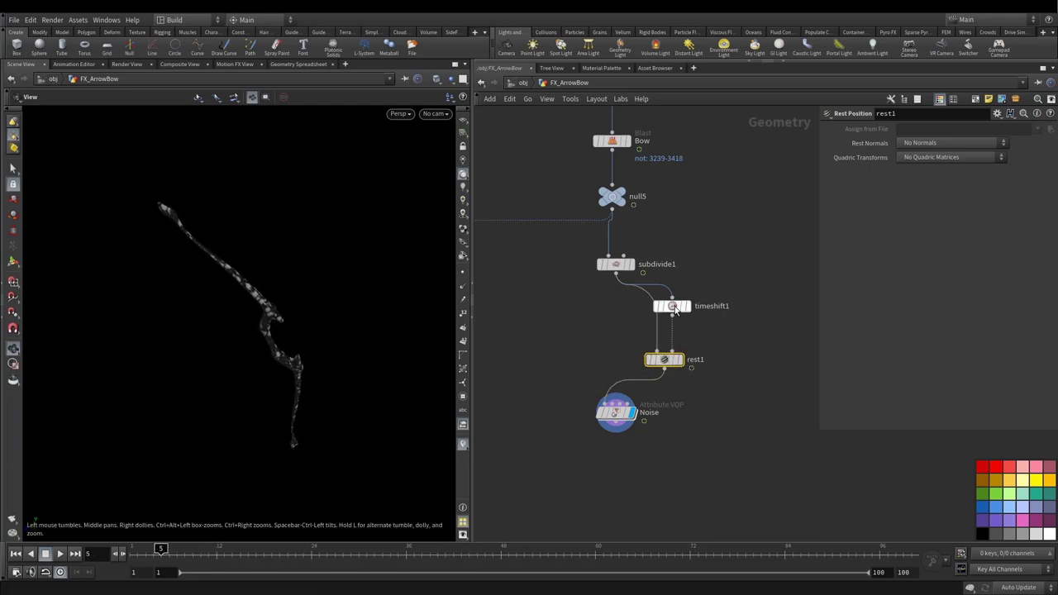
Step: Inside the Noise VOP, feed position into turbnoise1's pos input and scrub the frames
double_click(616, 414)
scroll(654, 318, "up", 4)
middle_click_drag(654, 318, 595, 444)
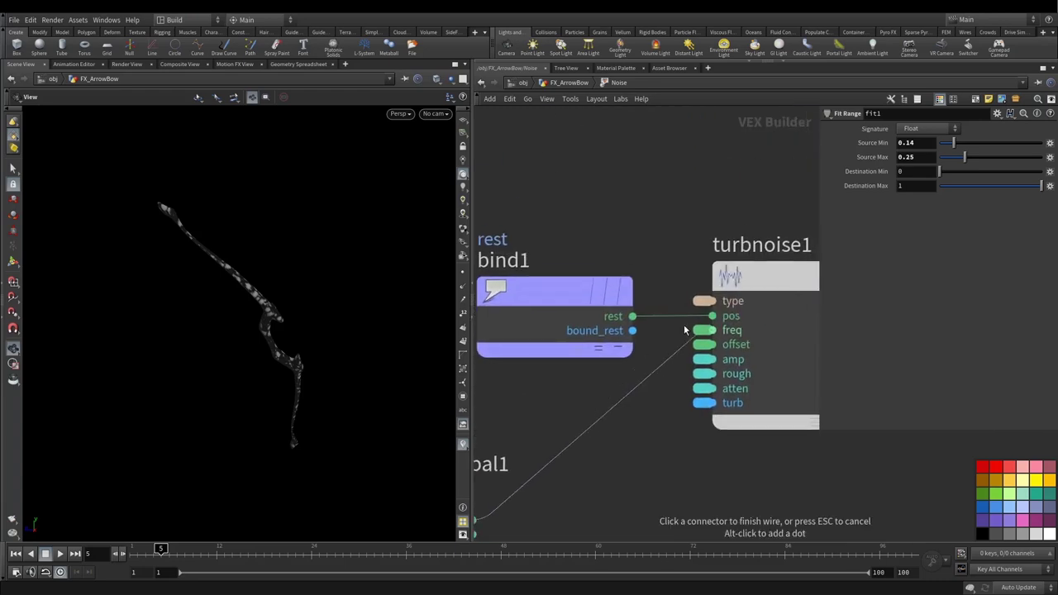
left_click(709, 317)
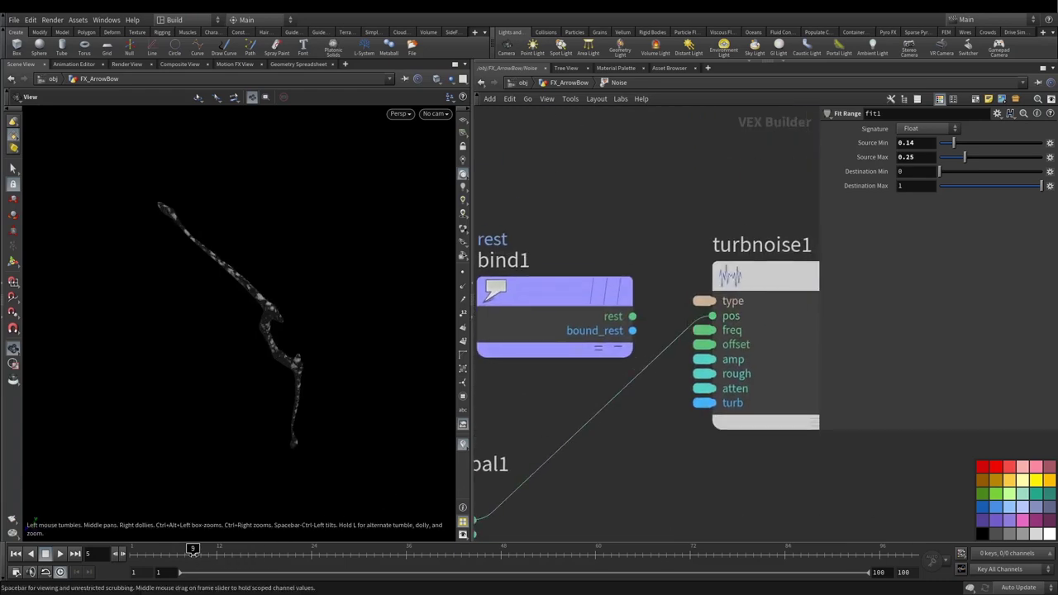
left_click_drag(205, 552, 152, 558)
Step: Wire bind1's rest output into turbnoise1's pos, then scrub the timeline to preview
key("u")
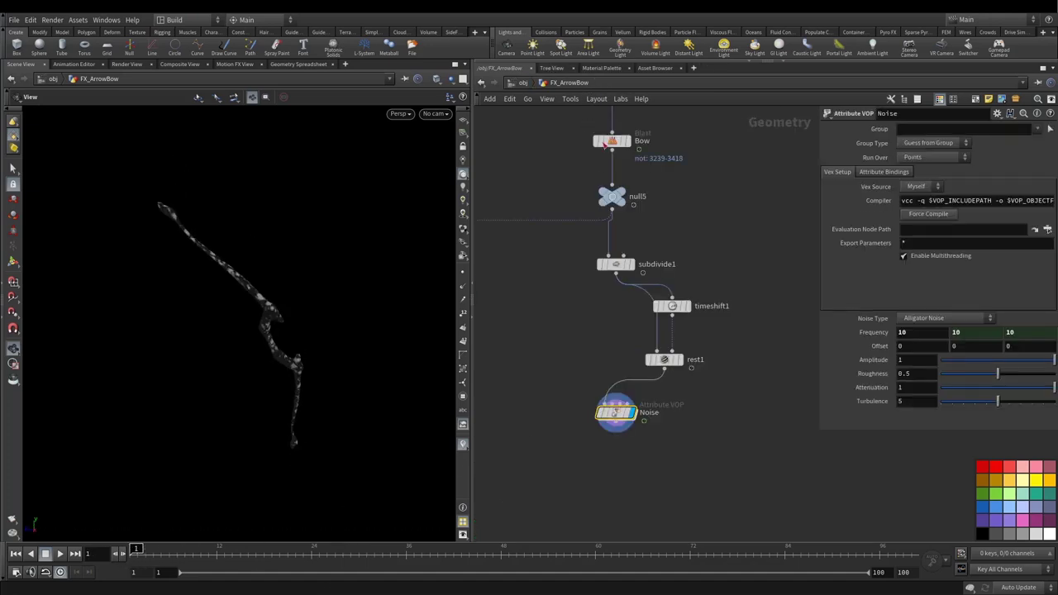
left_click(666, 307)
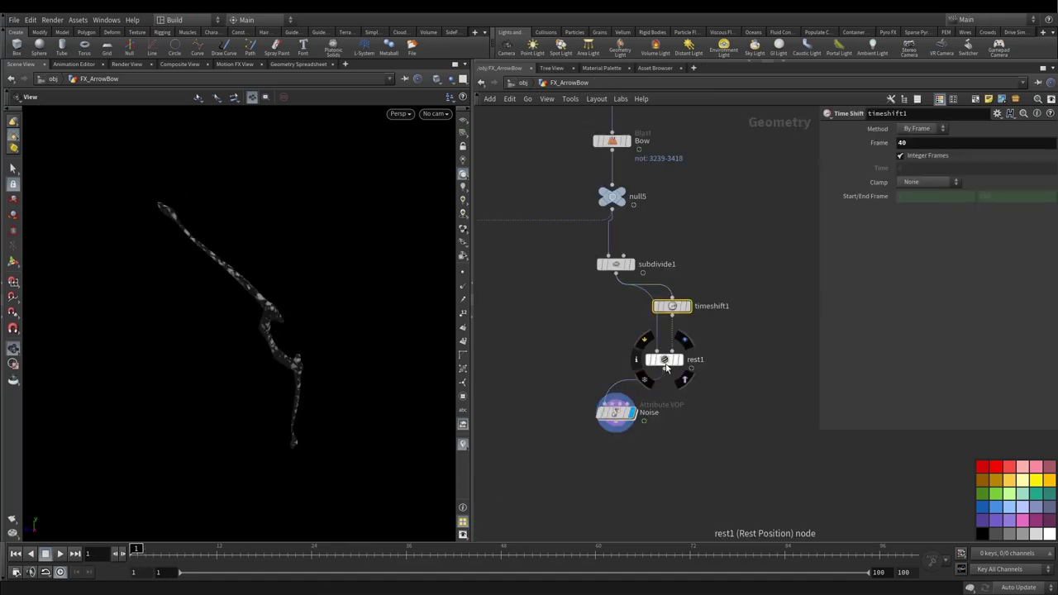
double_click(616, 418)
left_click(633, 317)
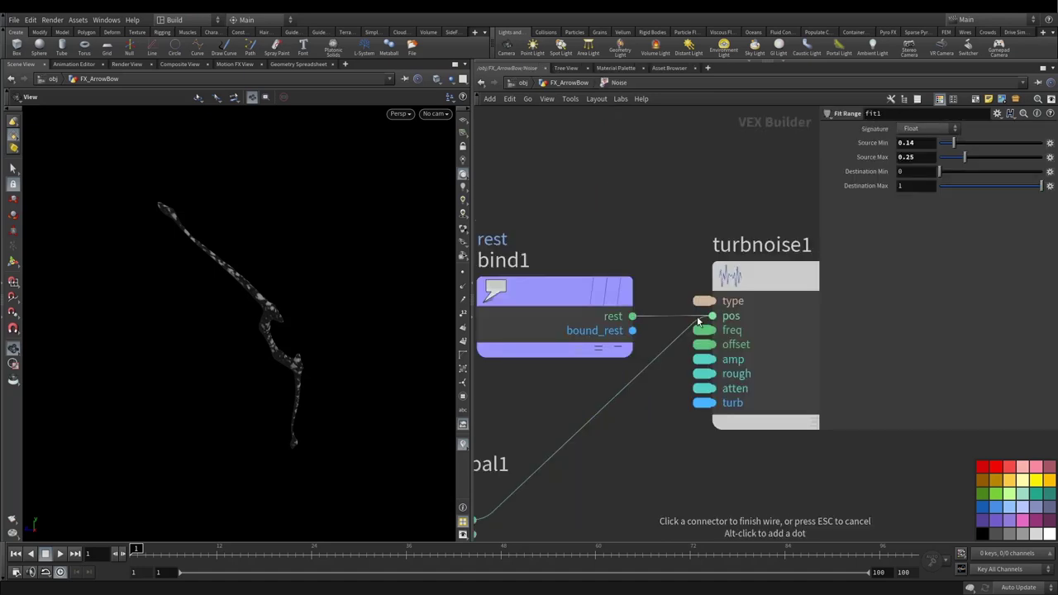
left_click(699, 319)
scroll(645, 368, "down", 3)
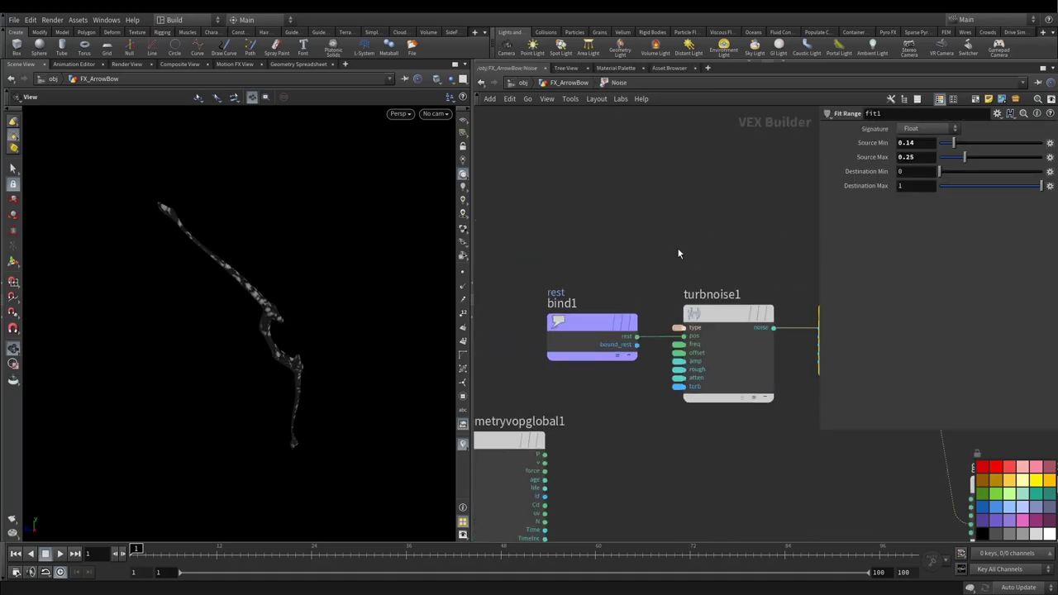
left_click(576, 84)
left_click_drag(146, 548, 189, 546)
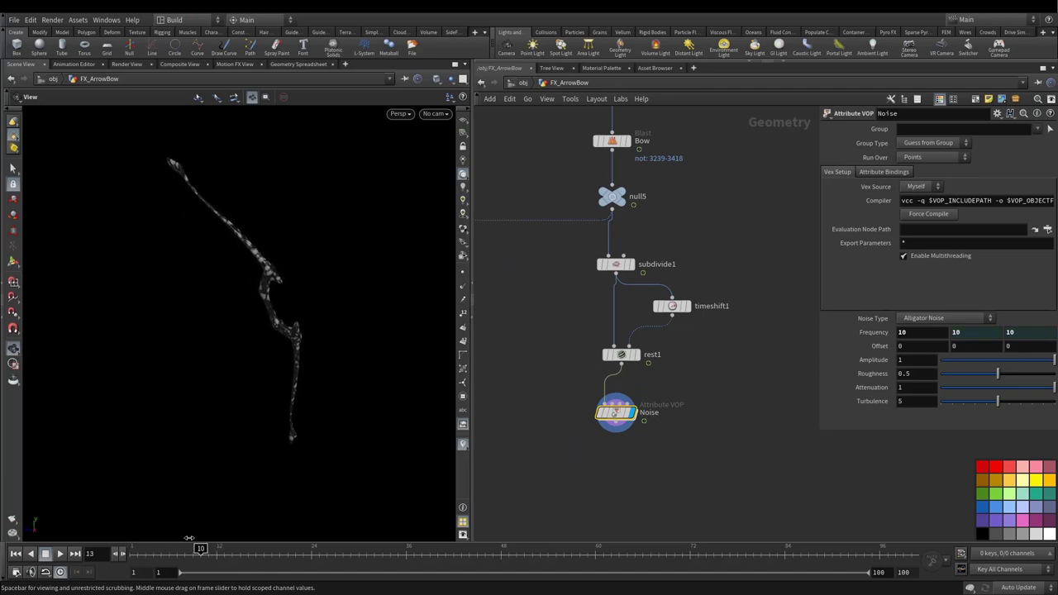
Step: Inside the Noise VOP, add a Fit Range node, fit2, below fit1
double_click(616, 413)
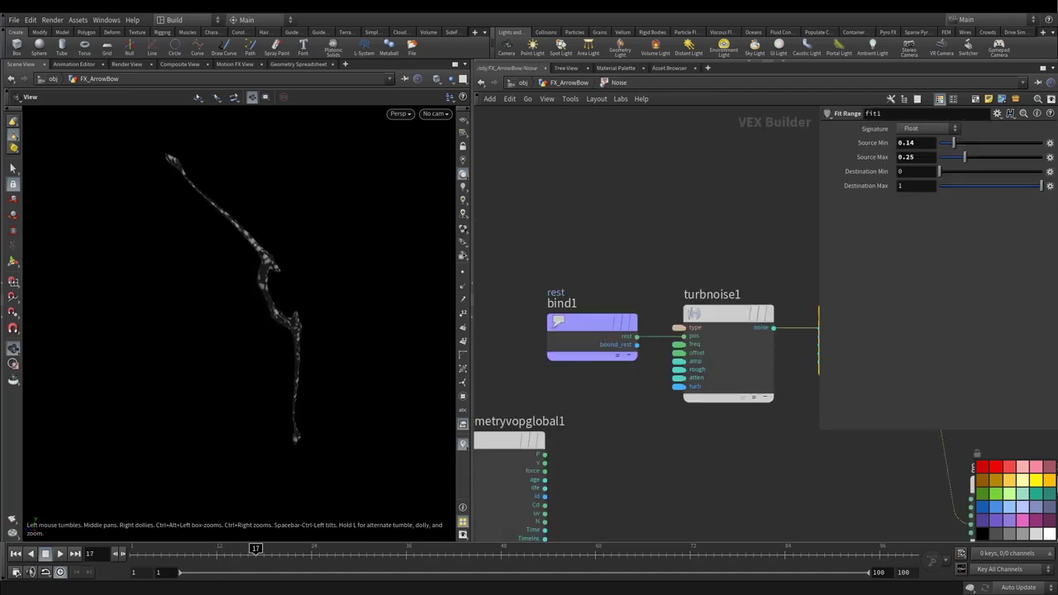
scroll(661, 386, "down", 4)
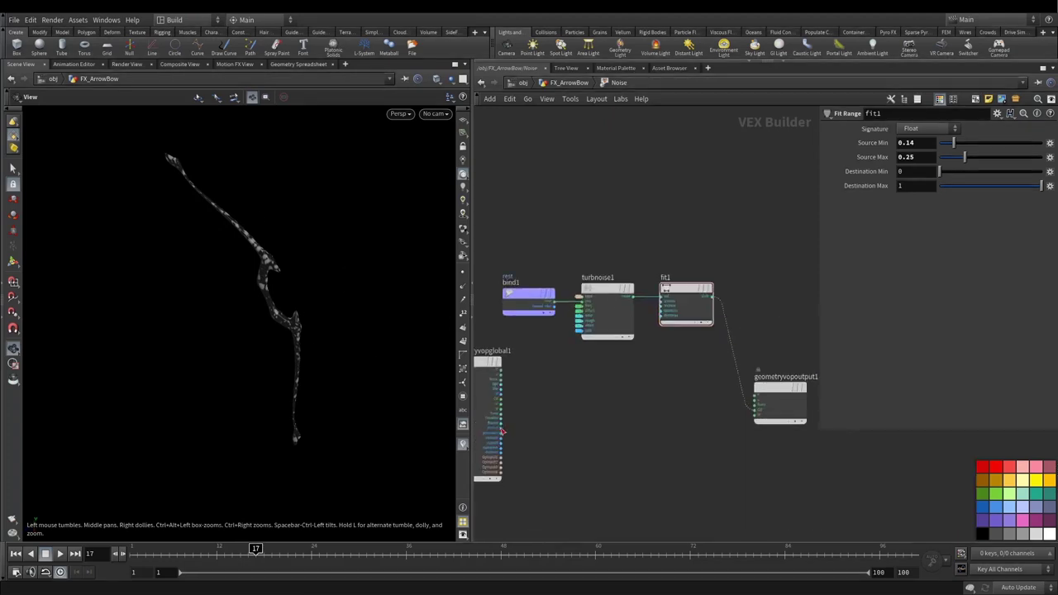
scroll(502, 430, "up", 3)
left_click(501, 400)
key("Tab")
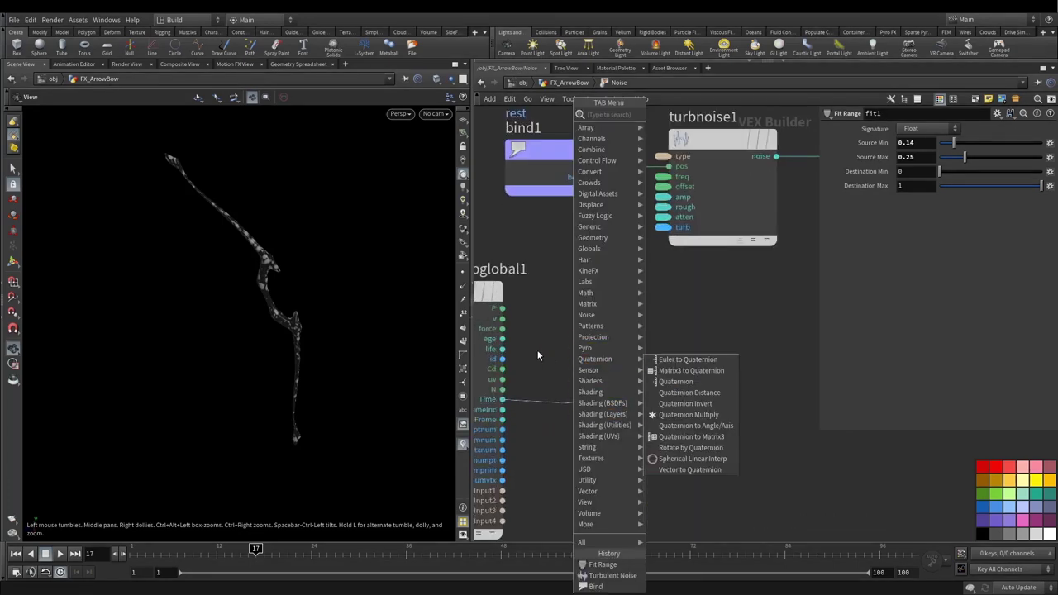
key("Escape")
scroll(669, 366, "down", 3)
scroll(670, 372, "down", 2)
key("Tab")
mouse_move(676, 385)
type("fit")
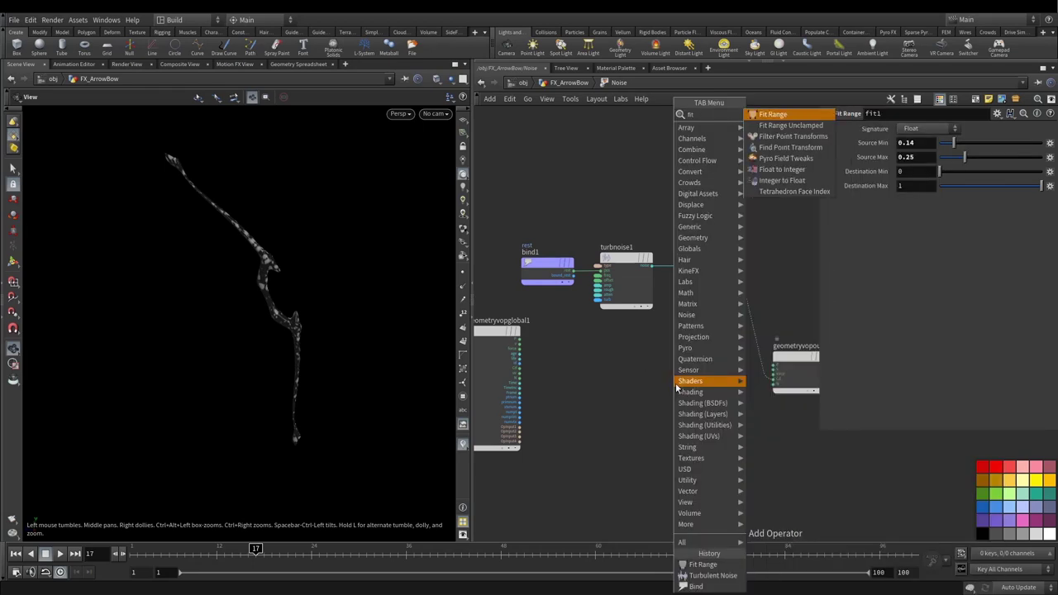
key("Return")
left_click_drag(570, 384, 690, 376)
Step: Wire turbnoise1's noise output into fit2's val input
scroll(651, 266, "up", 3)
left_click(651, 266)
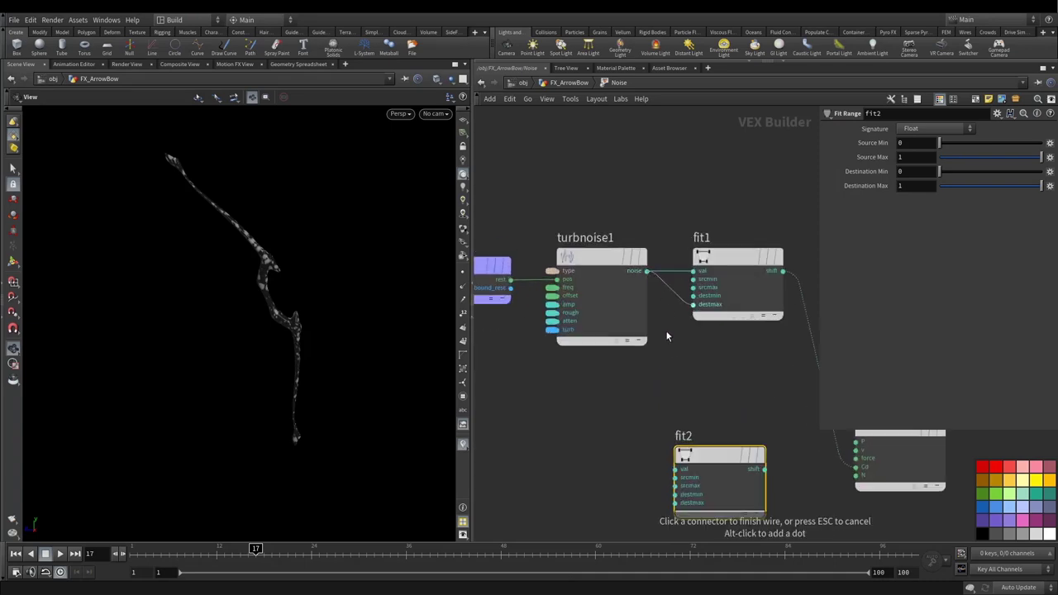
left_click(675, 469)
middle_click_drag(712, 413, 698, 304)
left_click_drag(693, 350, 715, 350)
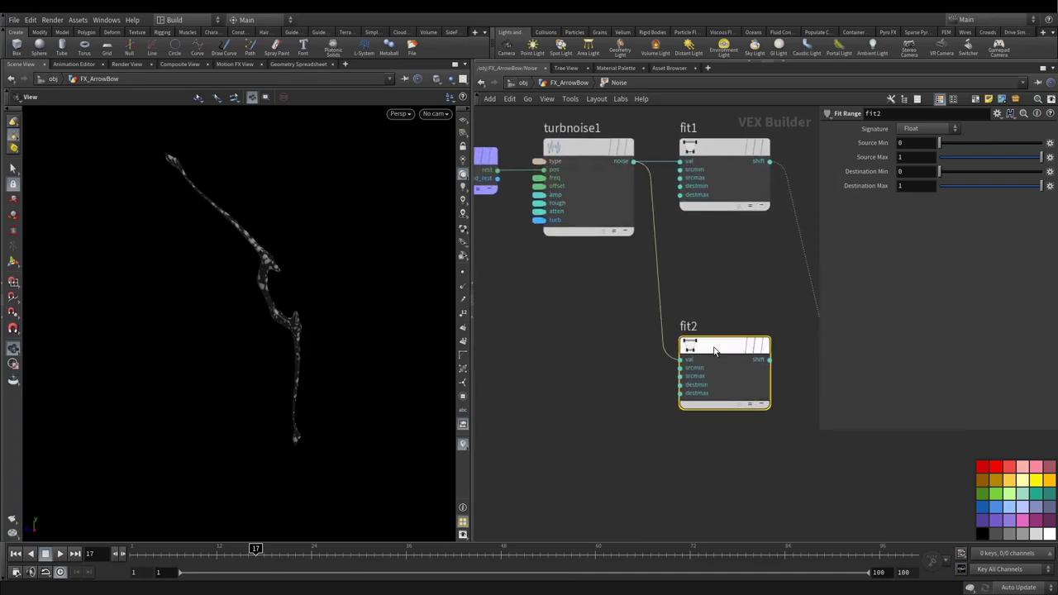
Step: Connect global Time into fit2's Destination Min and tidy the node layout
scroll(715, 350, "down", 3)
scroll(551, 363, "up", 5)
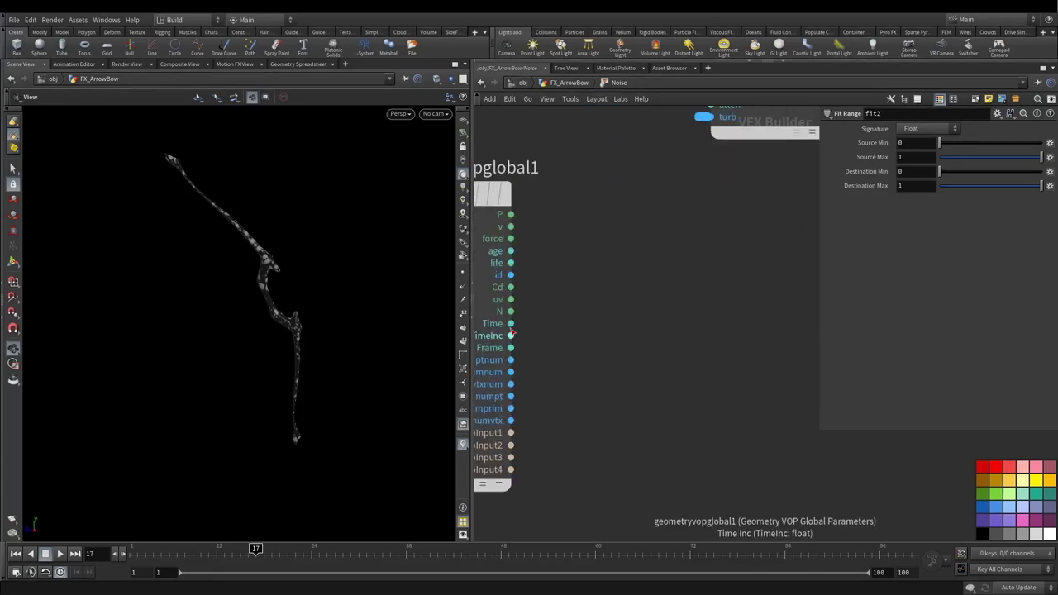
left_click(510, 323)
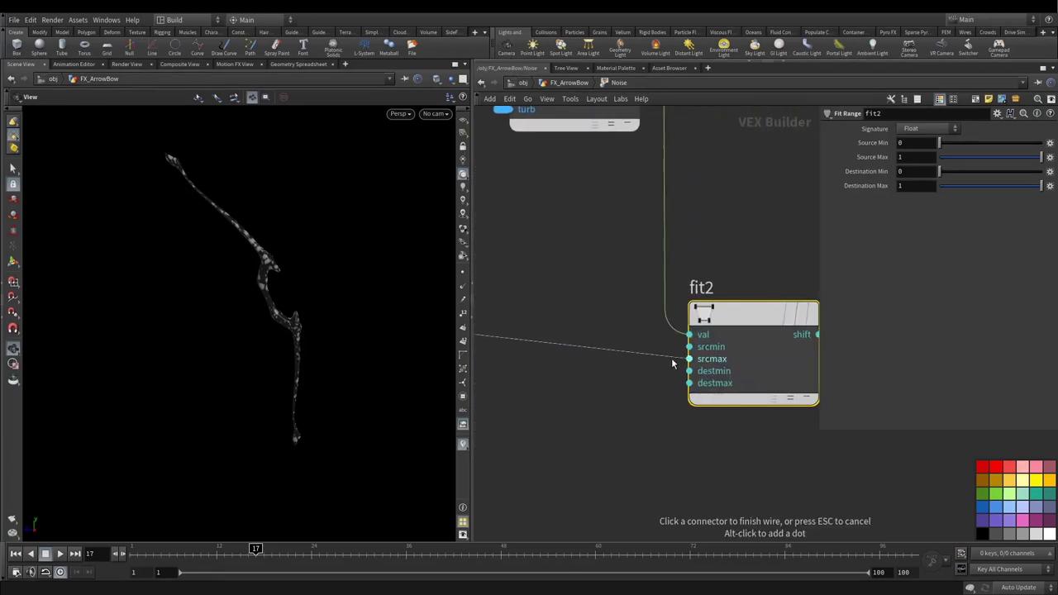
left_click(677, 371)
mouse_move(750, 344)
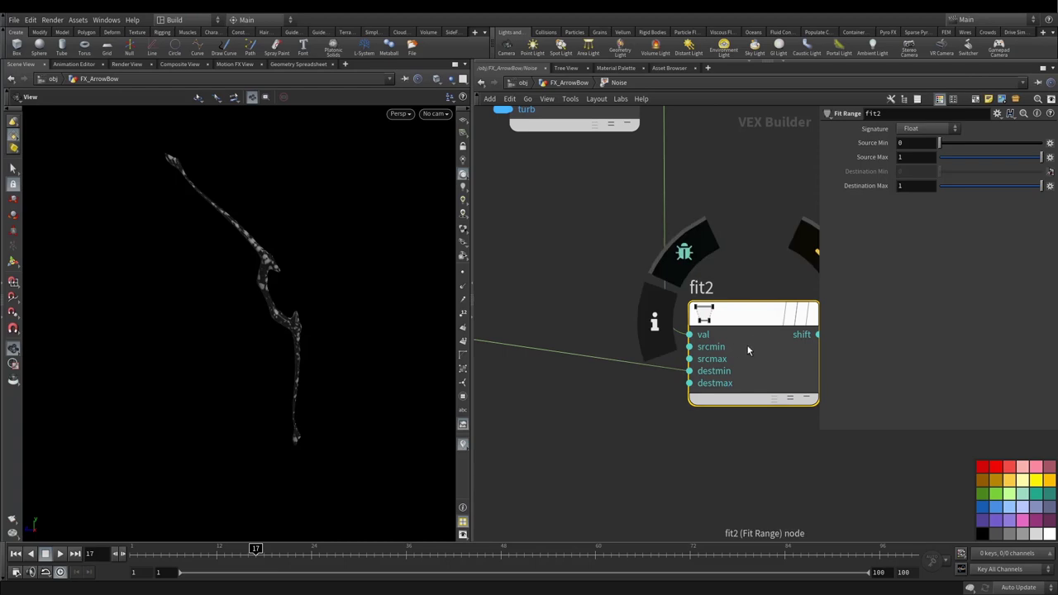
scroll(742, 352, "down", 3)
middle_click_drag(600, 300, 661, 268)
left_click_drag(535, 240, 529, 270)
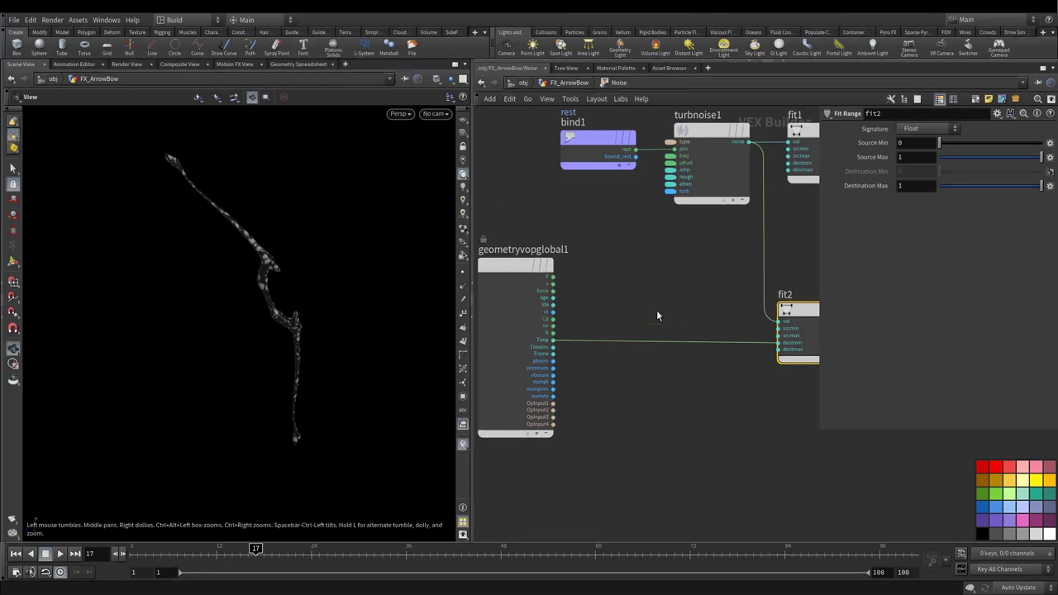
key("Tab")
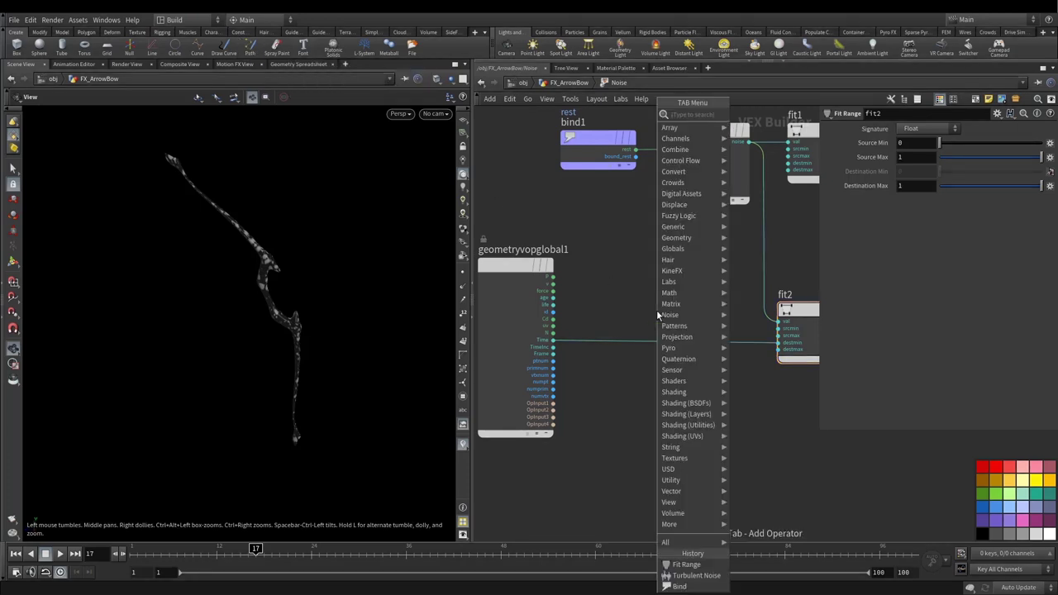
Step: Insert a Multiply node on the Time wire and promote its second input to a parameter
key("Return")
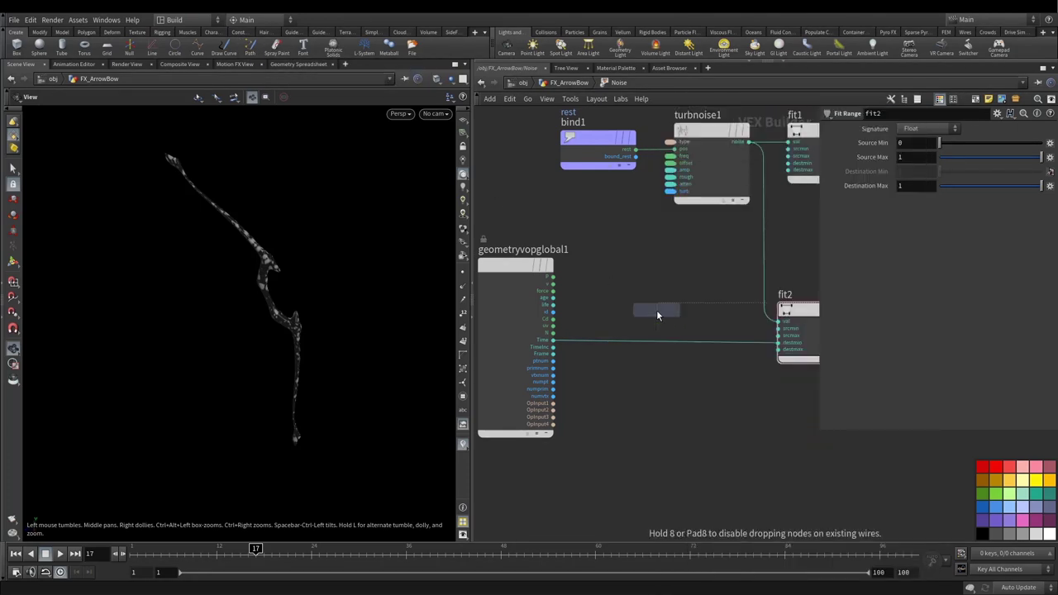
left_click(650, 342)
left_click_drag(649, 332, 659, 332)
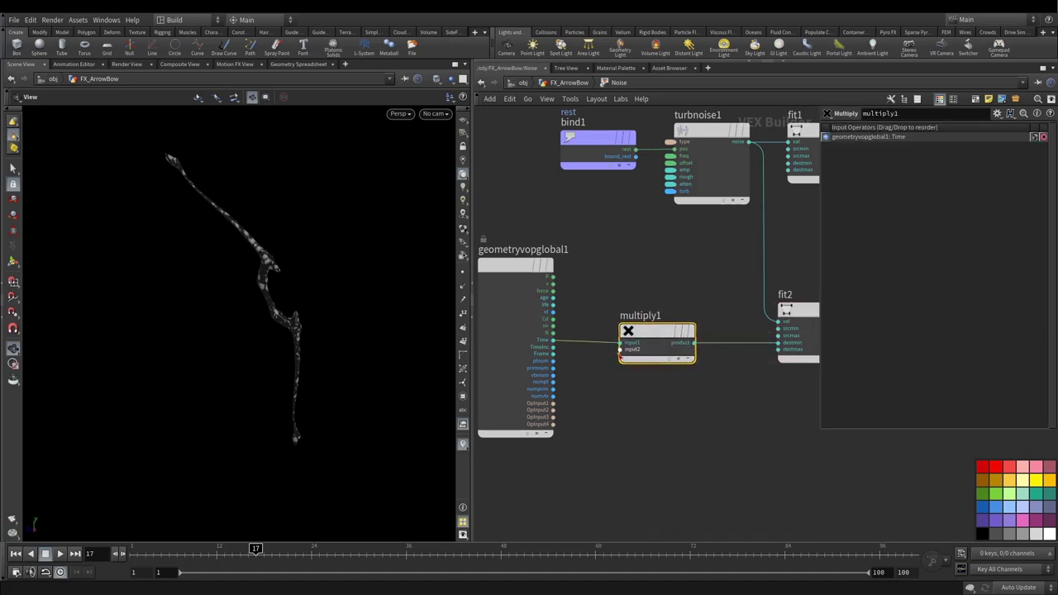
scroll(621, 350, "up", 2)
right_click(622, 349)
left_click(632, 355)
right_click(615, 349)
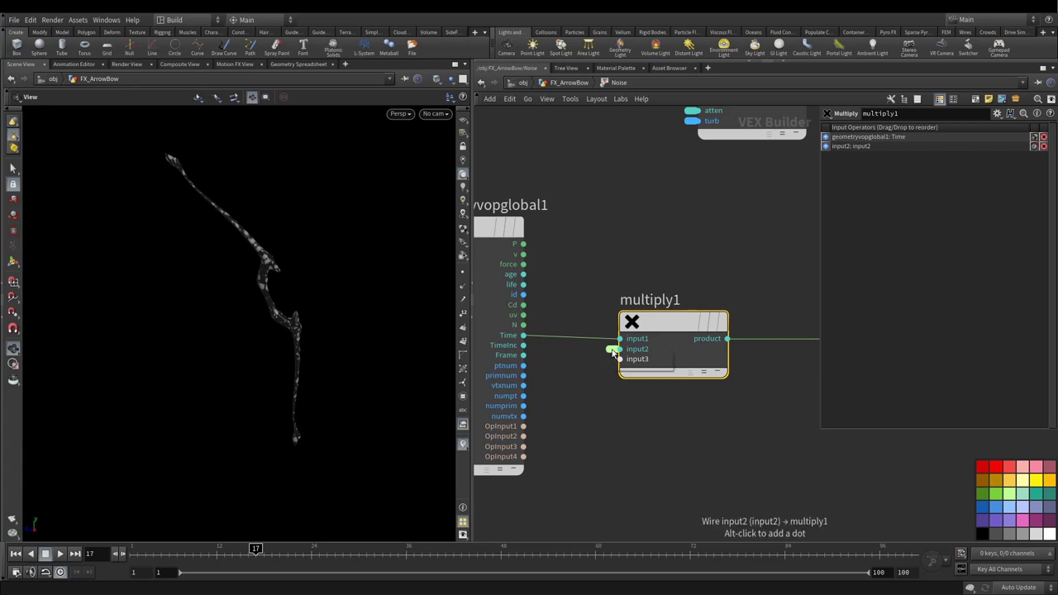
left_click(621, 356)
scroll(620, 357, "down", 4)
left_click_drag(581, 356, 588, 446)
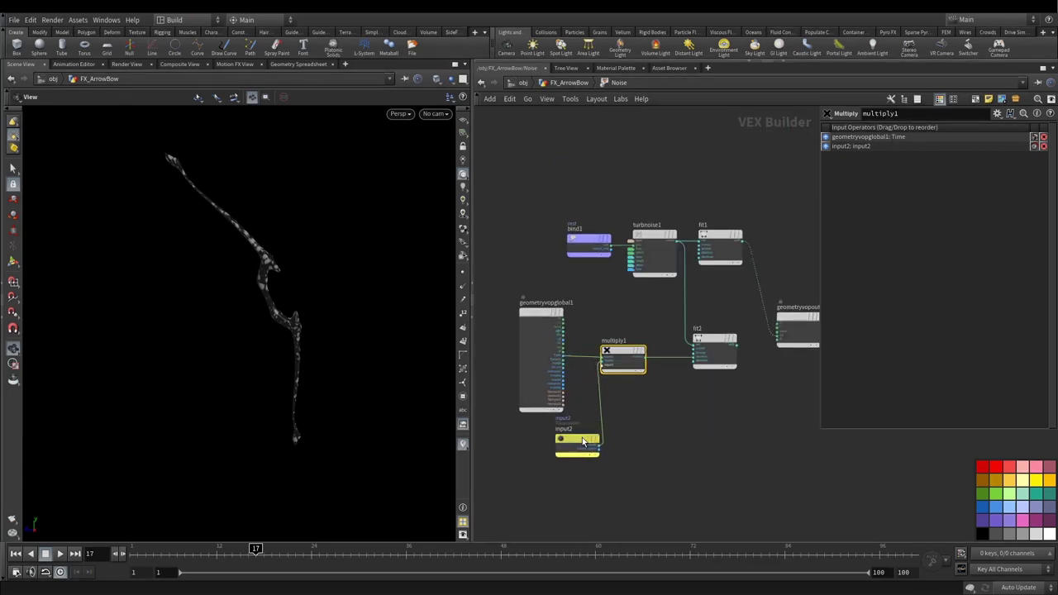
left_click_drag(577, 490, 598, 423)
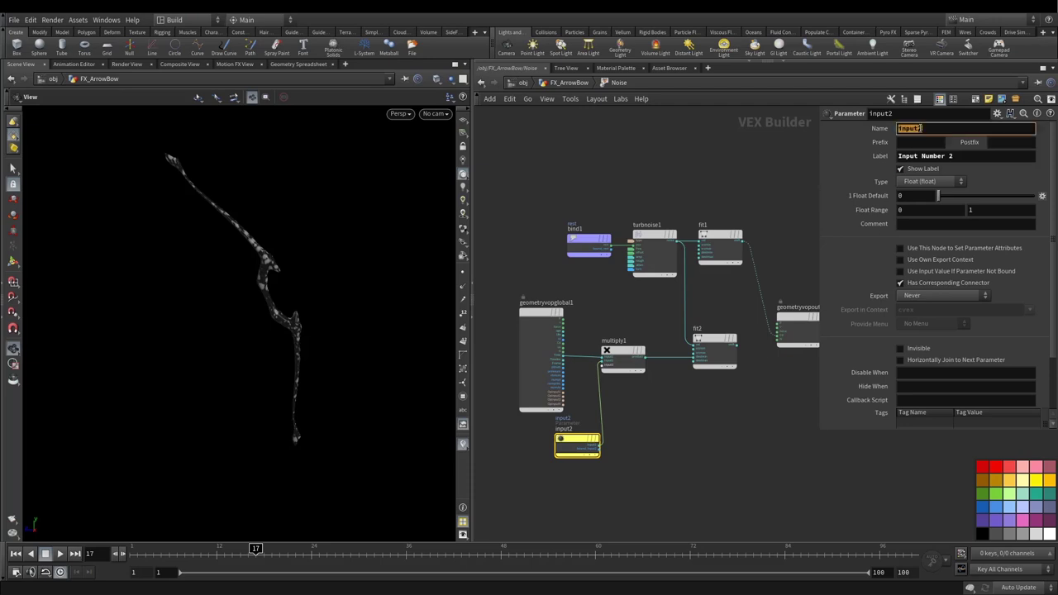
Step: Name the promoted parameter and its label disValue
left_click(921, 128)
type("disValue")
key("Return")
key("ctrl+c")
triple_click(960, 156)
key("ctrl+v")
key("Return")
Step: Rearrange the globals, input2 and output nodes and inspect fit2's ranges
left_click_drag(523, 319, 510, 318)
left_click_drag(576, 445, 574, 440)
left_click(622, 353)
middle_click_drag(701, 405, 645, 416)
left_click(657, 363)
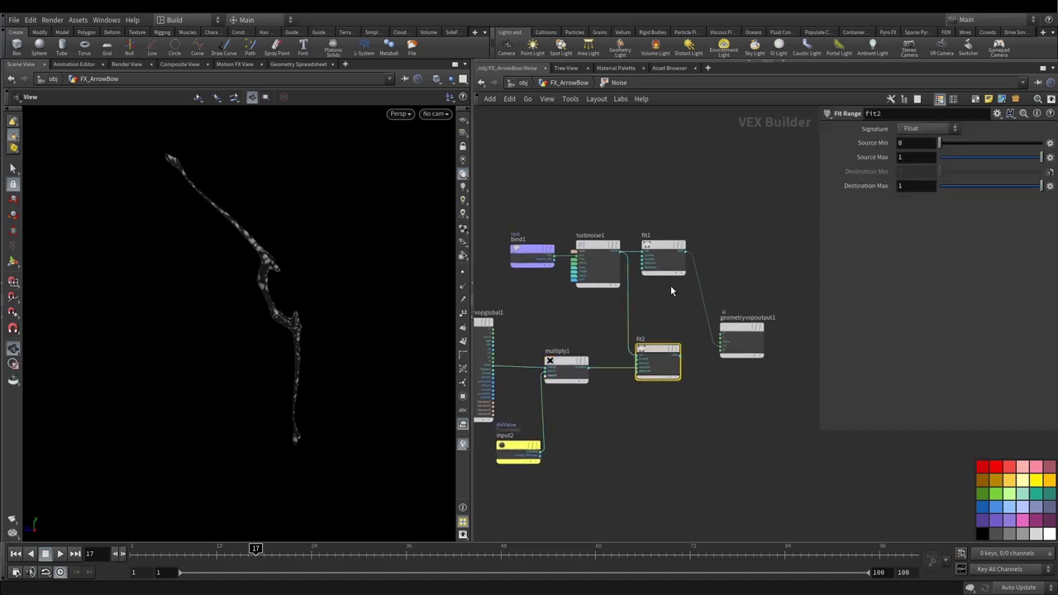
middle_click_drag(718, 395, 648, 425)
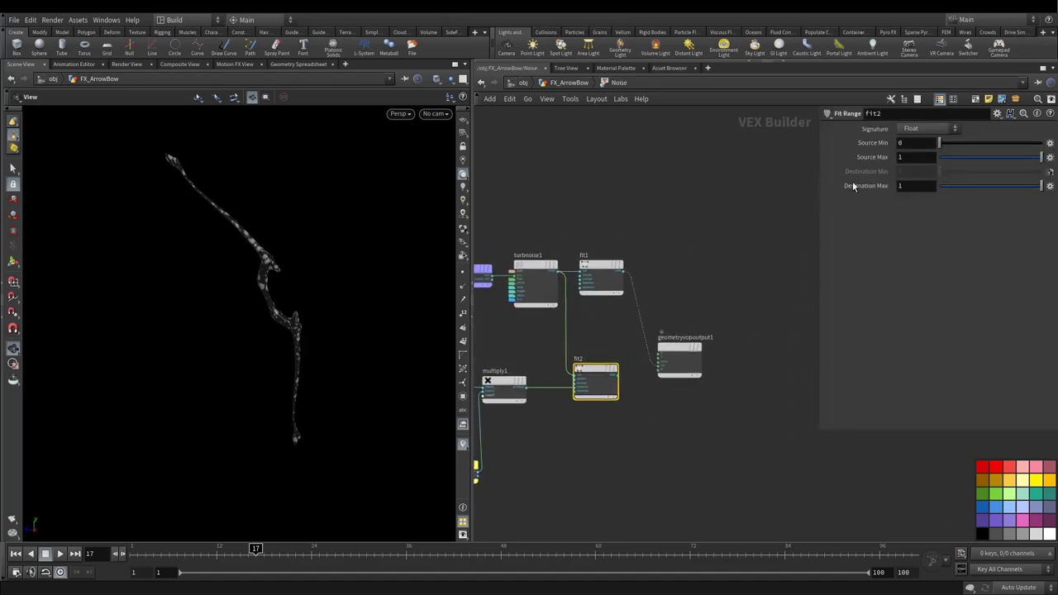
left_click_drag(681, 348, 739, 307)
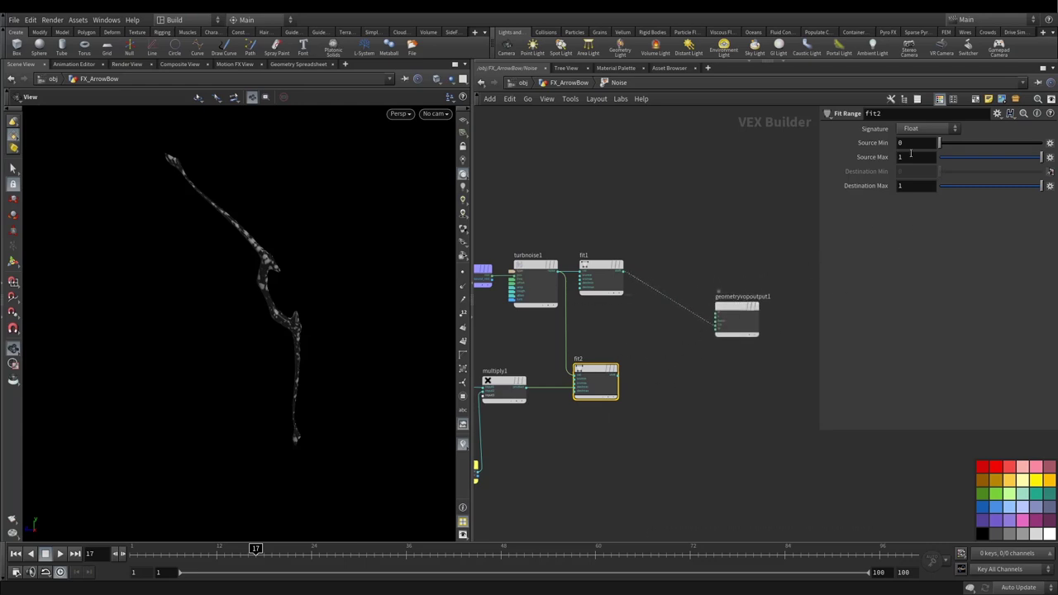
scroll(619, 373, "up", 2)
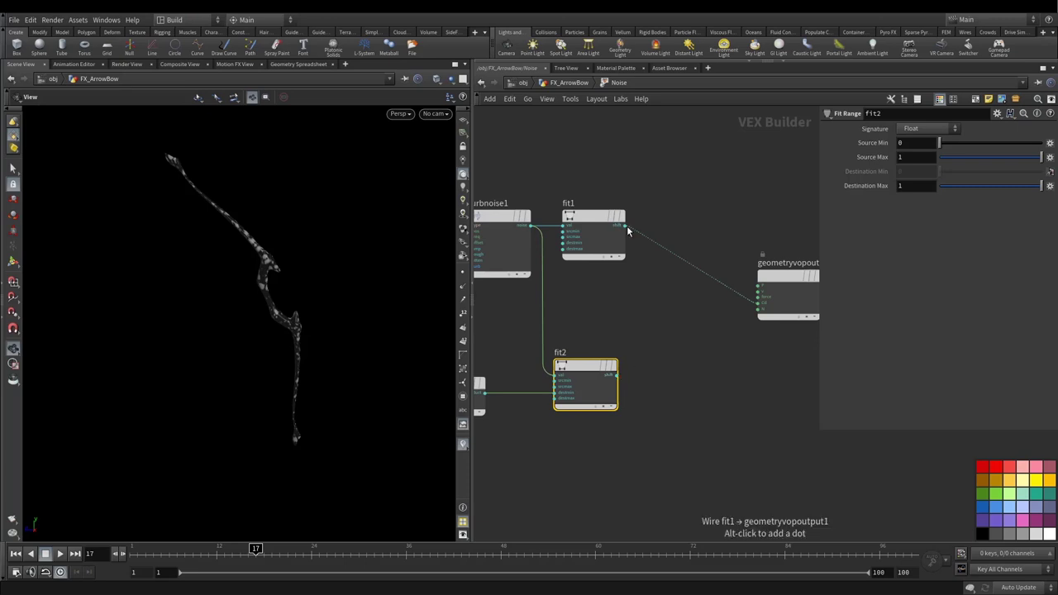
Step: Insert an Add node on fit1's output and wire fit2 into its second input
key("Tab")
type("add")
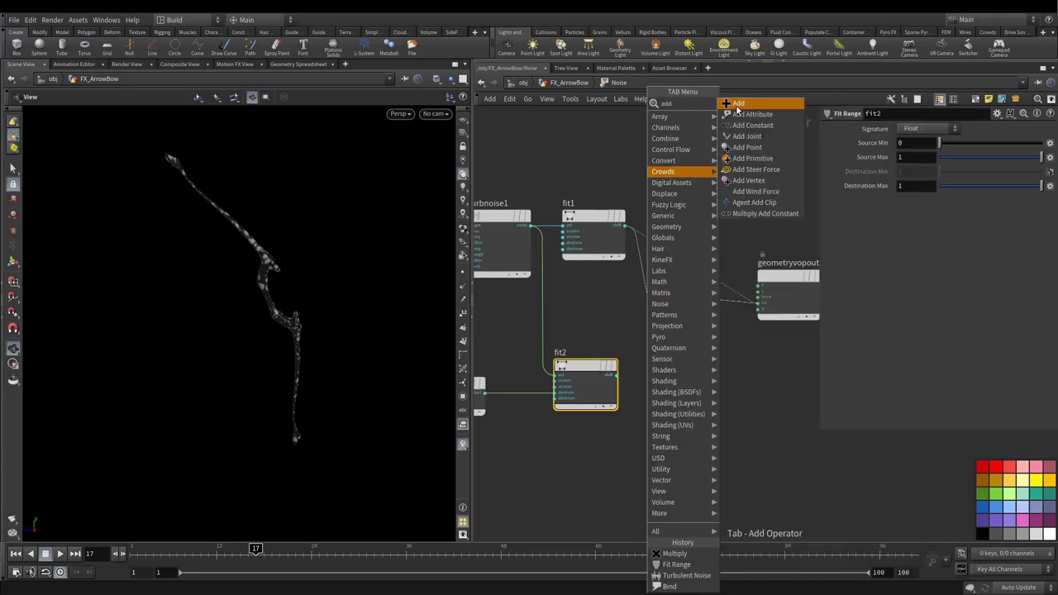
key("Return")
left_click(616, 375)
middle_click_drag(714, 307, 656, 323)
left_click(656, 323)
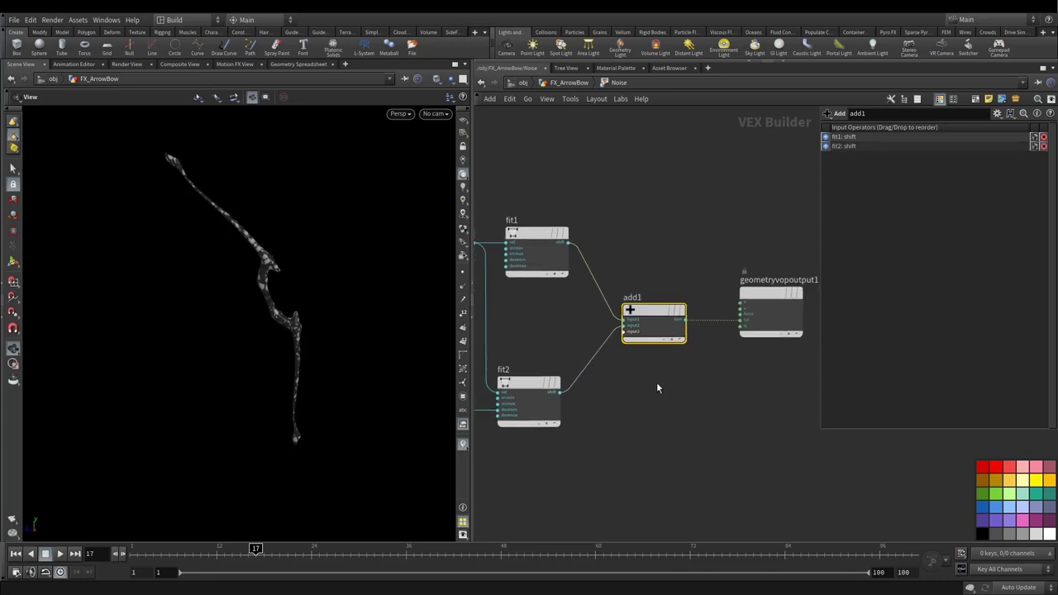
Step: Review fit1, fit2 and the output node, then return to FX_ArrowBow
middle_click_drag(550, 320, 636, 317)
left_click(619, 248)
left_click(616, 400)
middle_click_drag(738, 387, 622, 404)
left_click(737, 326)
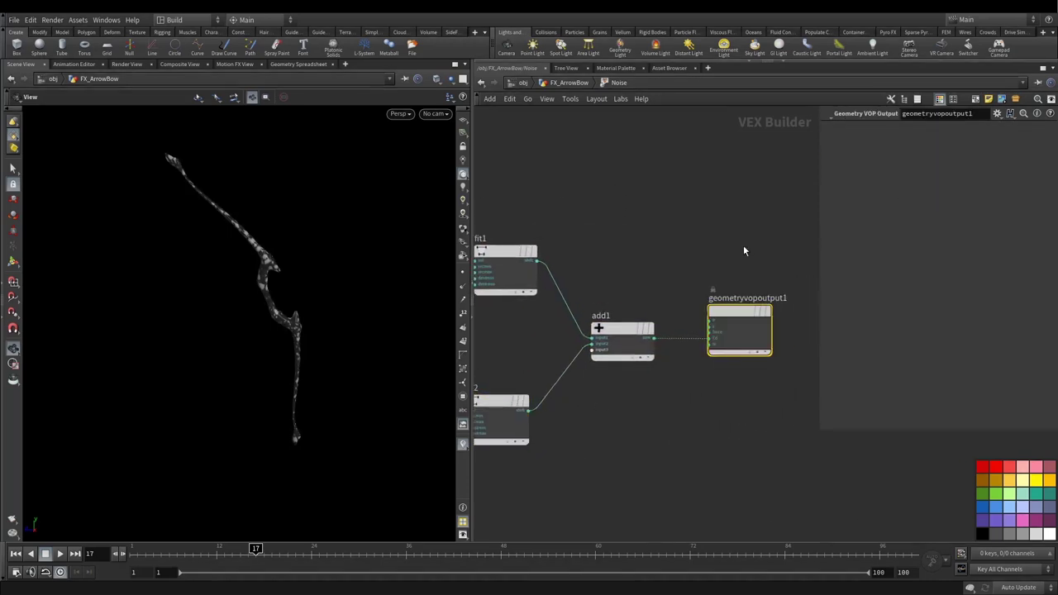
scroll(652, 256, "down", 4)
middle_click_drag(640, 331, 665, 339)
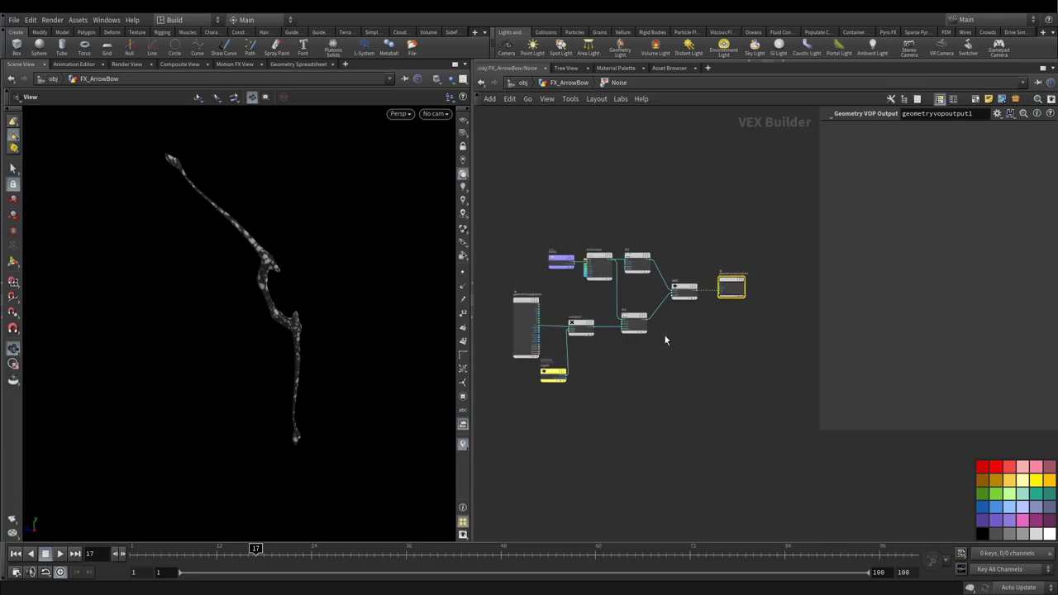
left_click(569, 83)
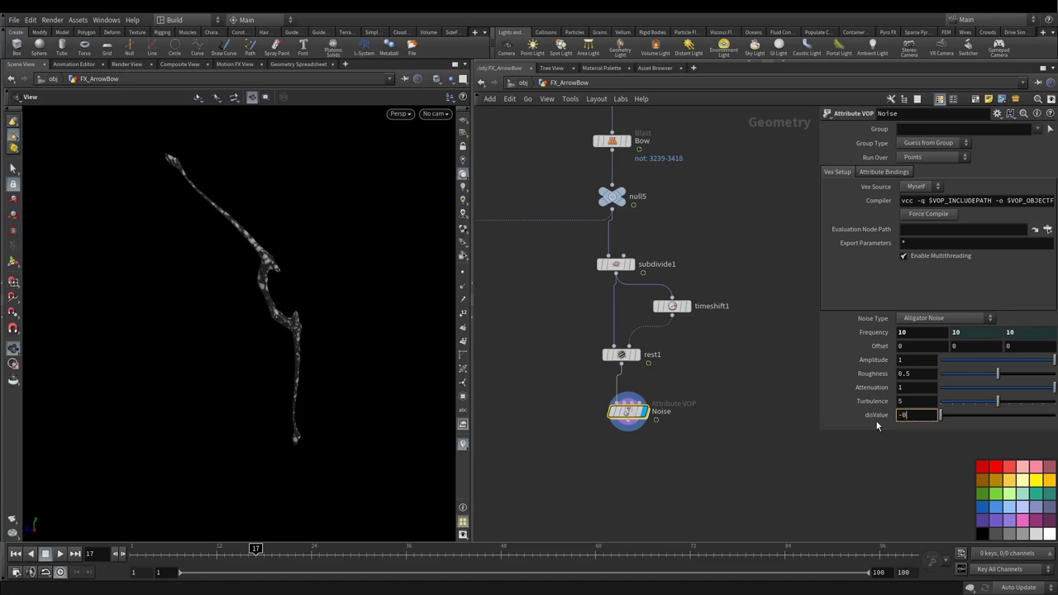
Step: Set disValue to -2 and play the animation from frame 1 to watch the noise
type("-2")
key("Return")
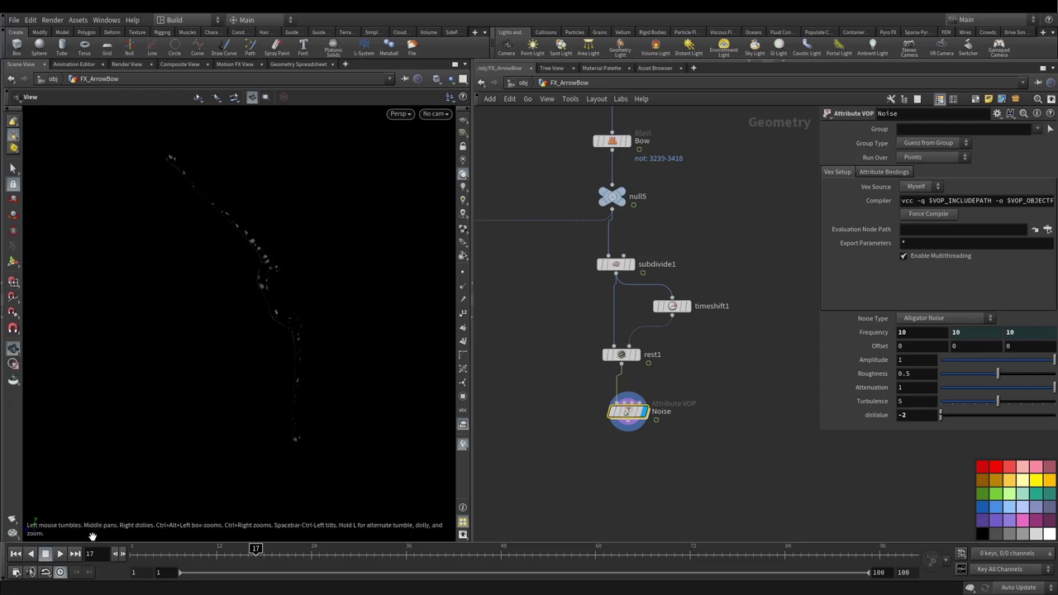
left_click(136, 552)
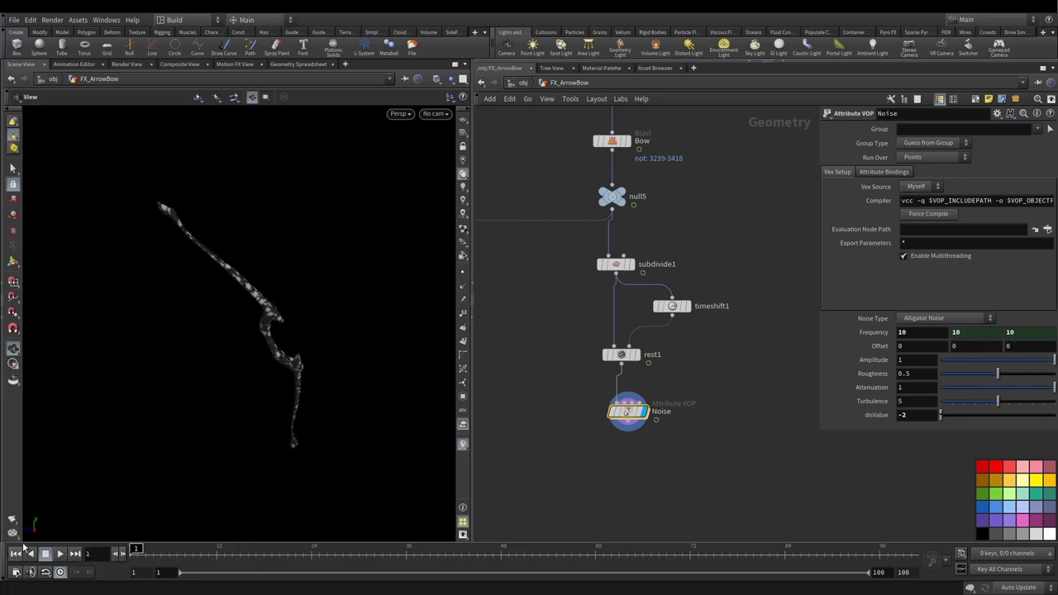
right_click_drag(285, 299, 269, 330)
left_click(60, 553)
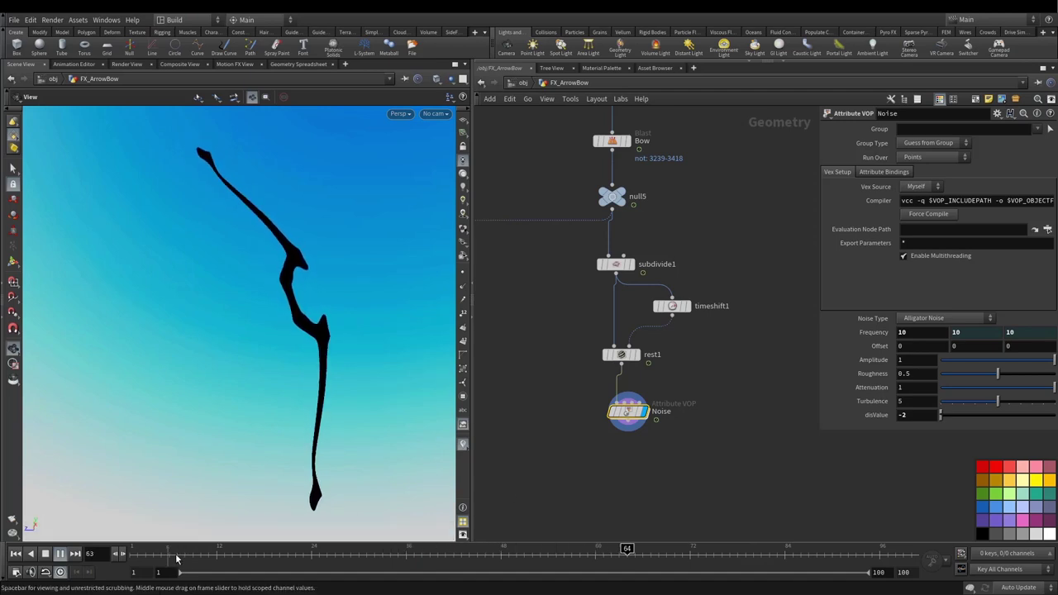
Step: Change disValue to -1, then -1.5, and switch the viewport to a dark background
left_click(917, 415)
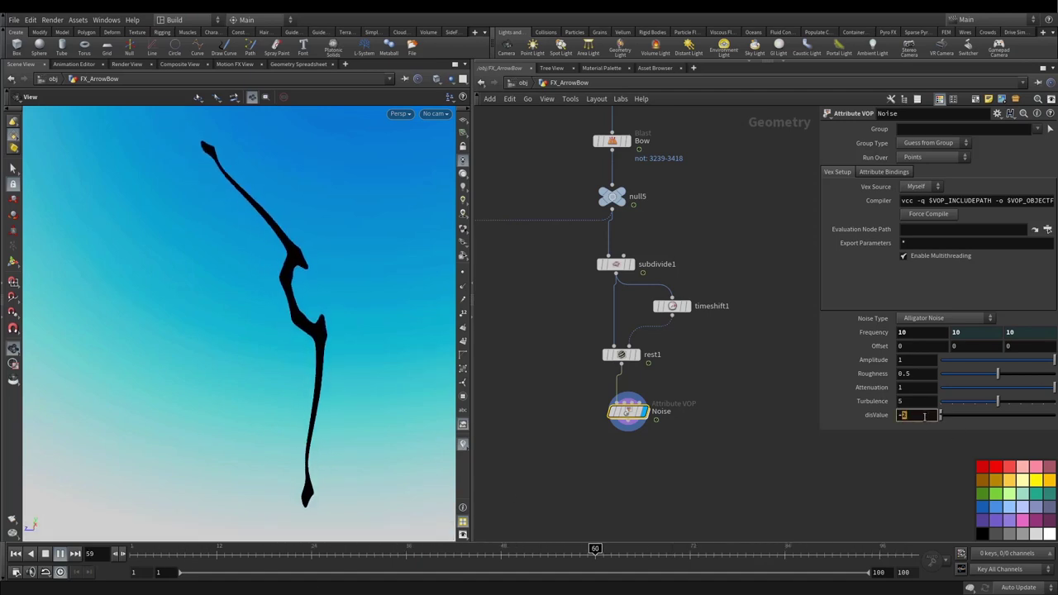
type("-1")
key("Return")
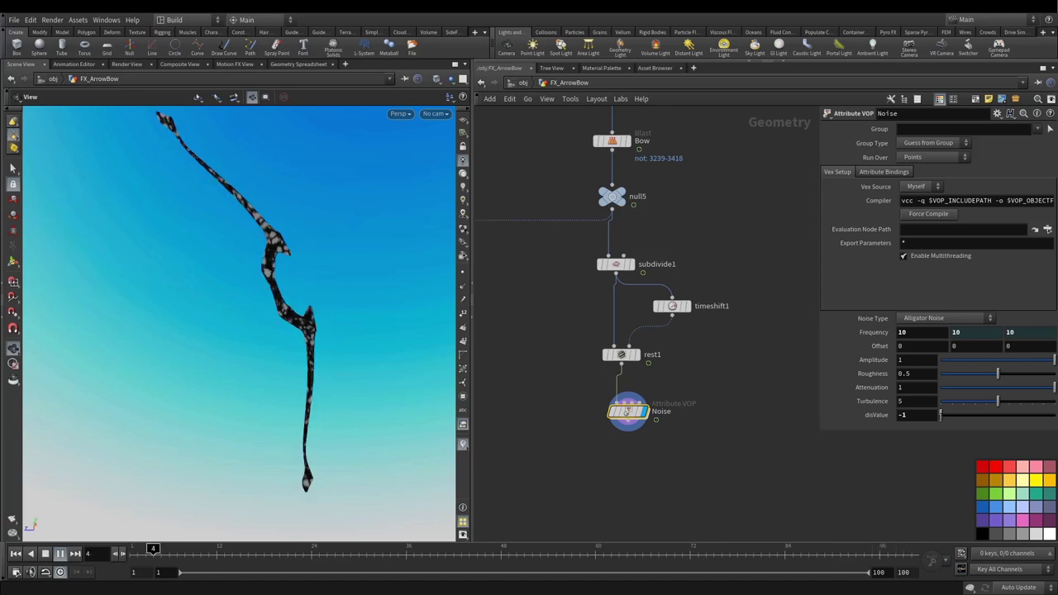
left_click(923, 415)
type("-1.5")
key("Return")
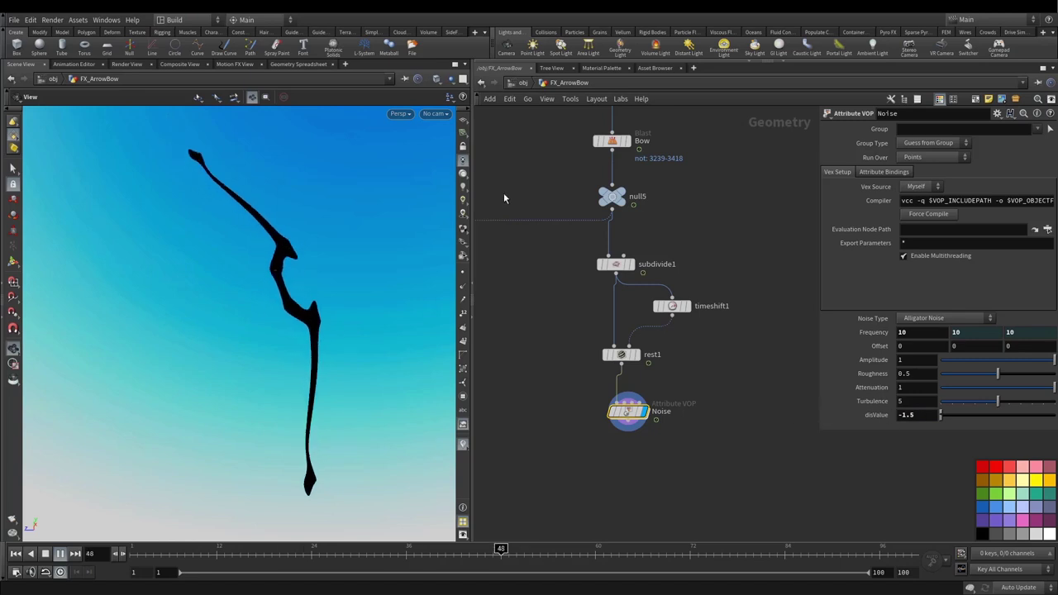
left_click(463, 185)
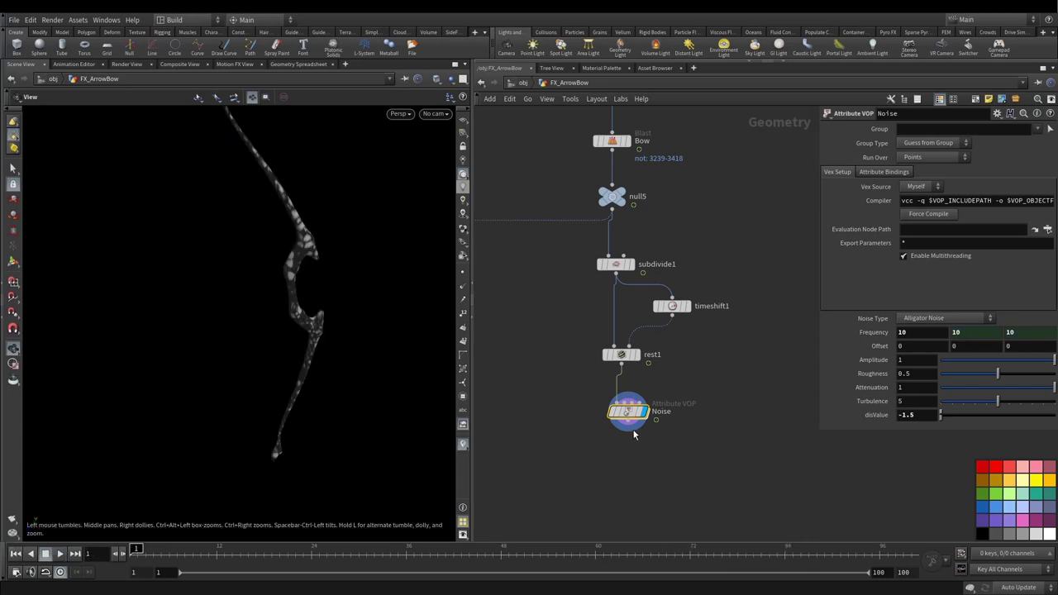
Step: Add a Scatter node beneath the Noise node
left_click_drag(635, 426, 633, 422)
left_click_drag(439, 295, 572, 460)
key("Tab")
type("scatter")
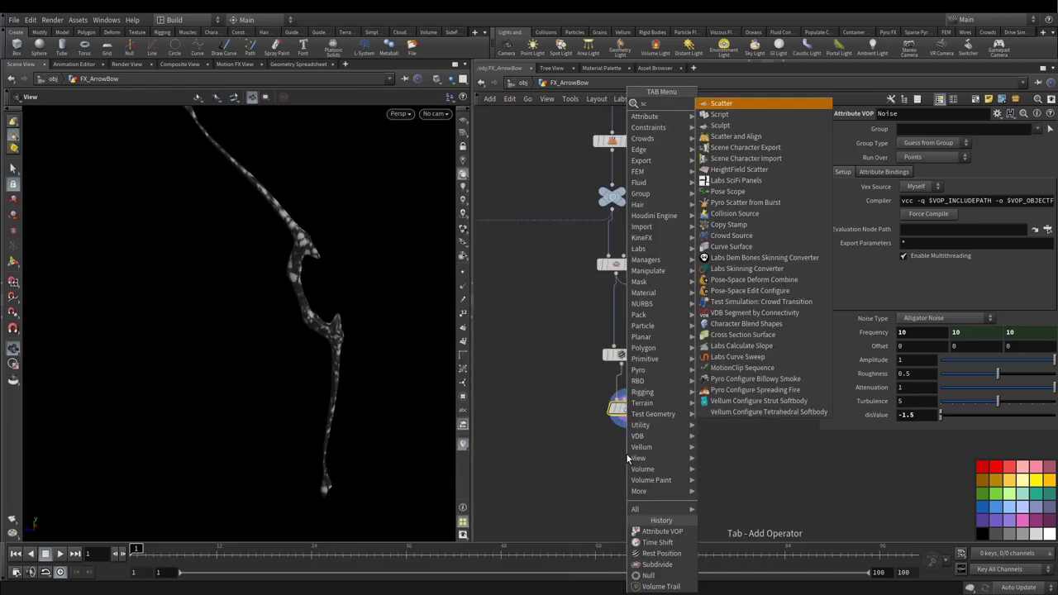
left_click(720, 103)
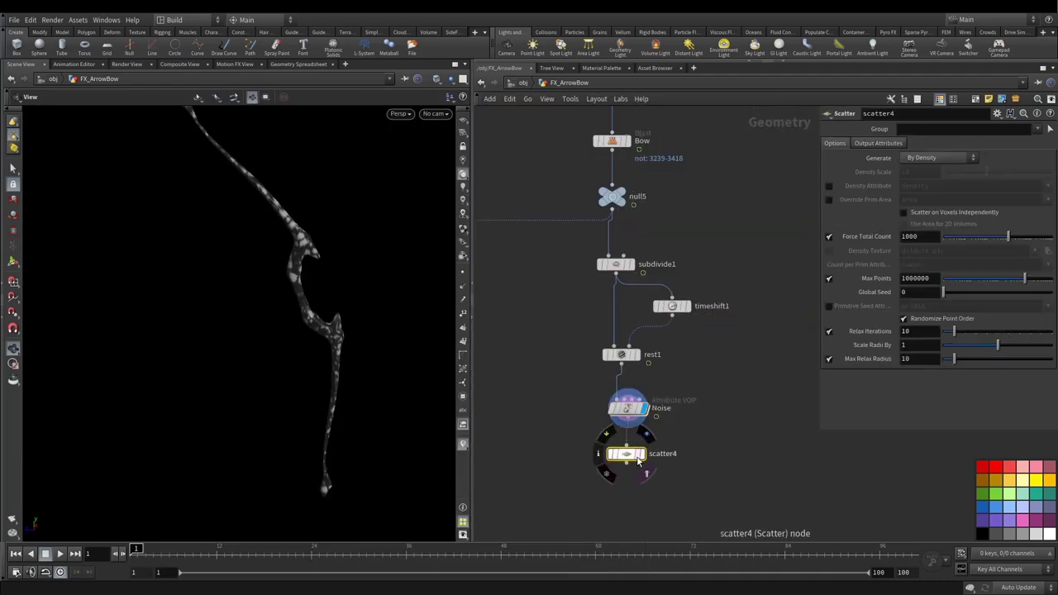
left_click(628, 471)
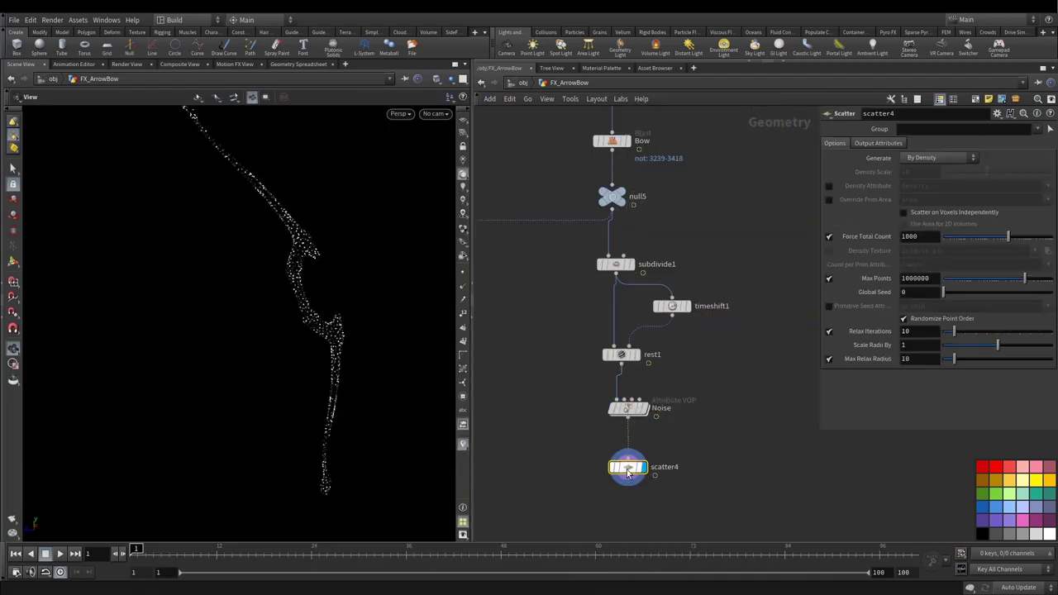
Step: Scatter by Cd density with 50000 total points, relaxation off, and play back to check
left_click(830, 186)
double_click(940, 186)
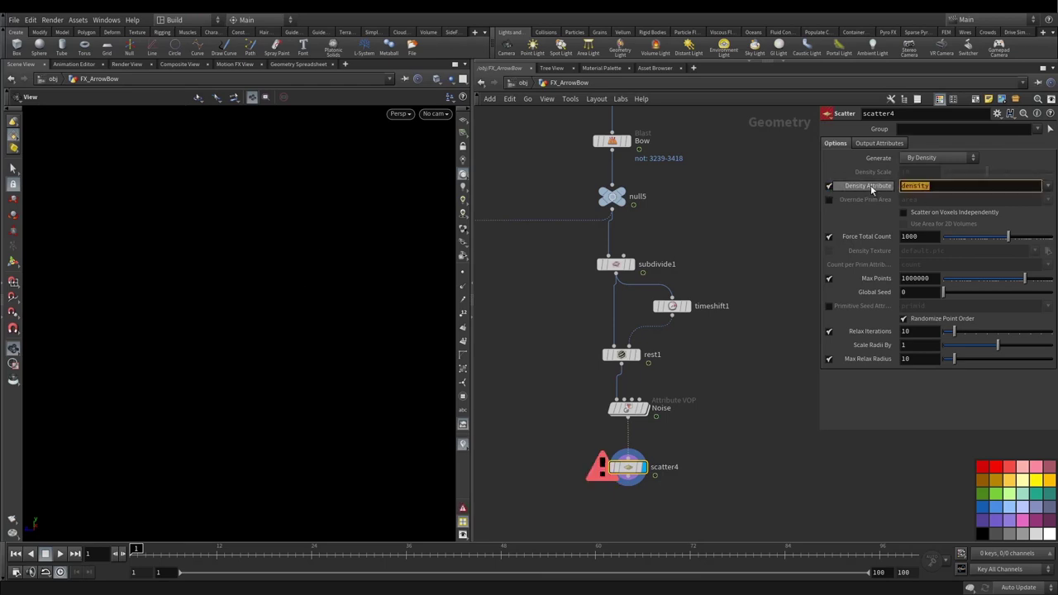
type("Cd")
key("Return")
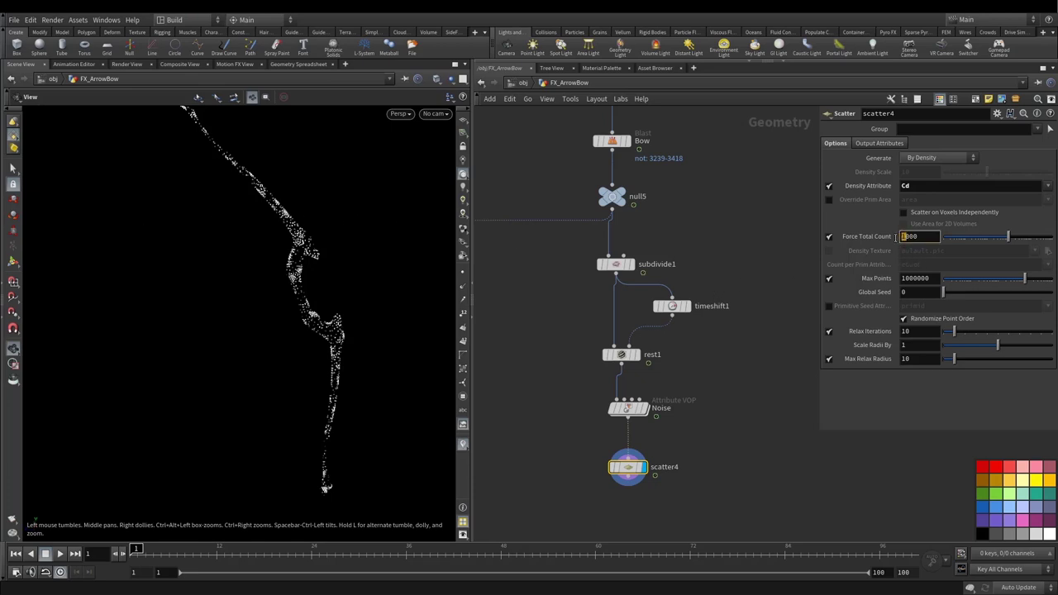
mouse_move(894, 239)
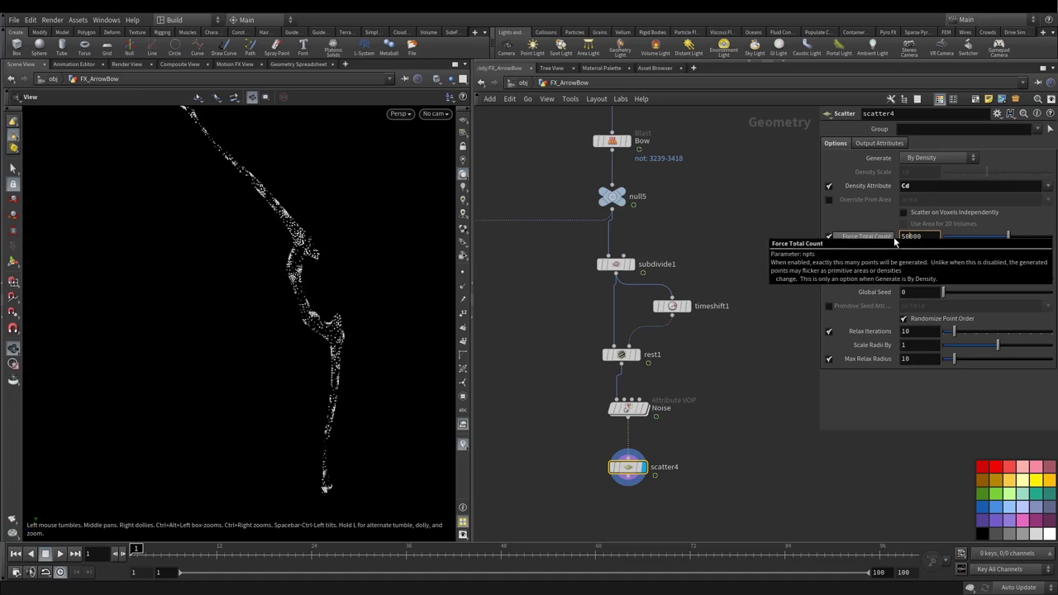
key("Return")
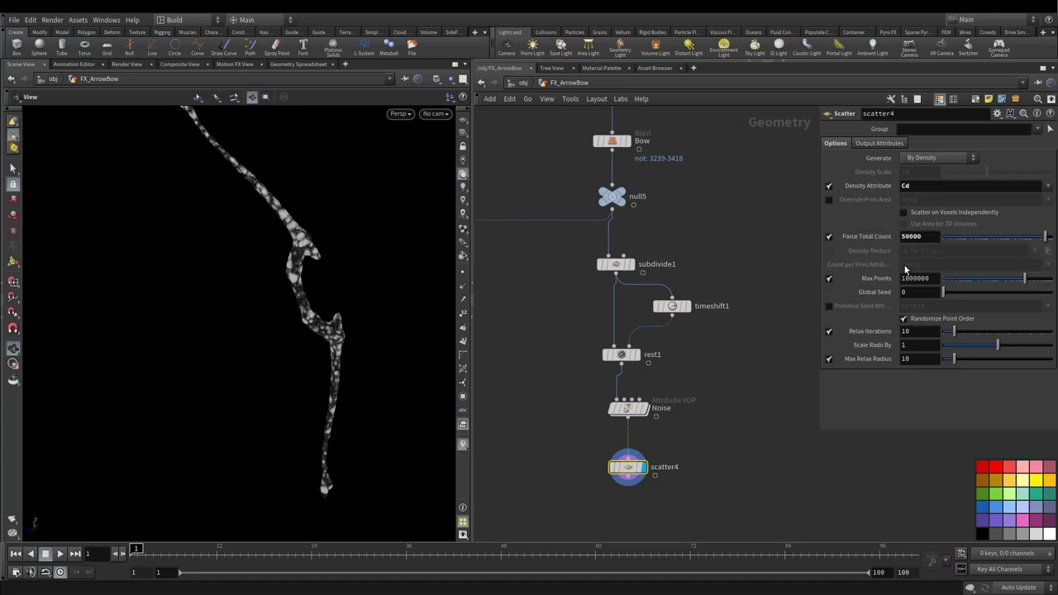
left_click(829, 331)
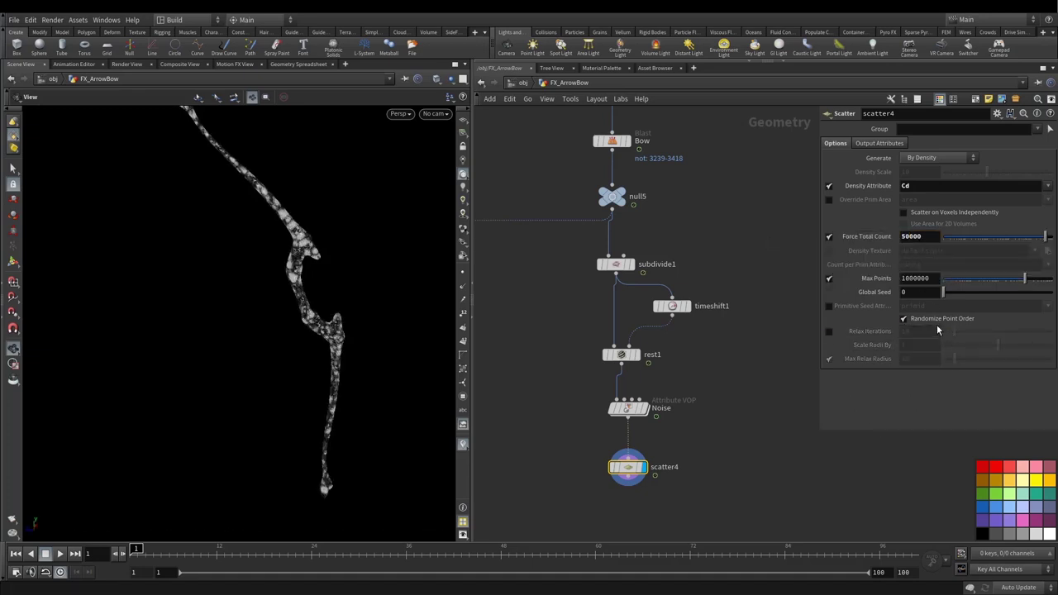
scroll(608, 211, "down", 2)
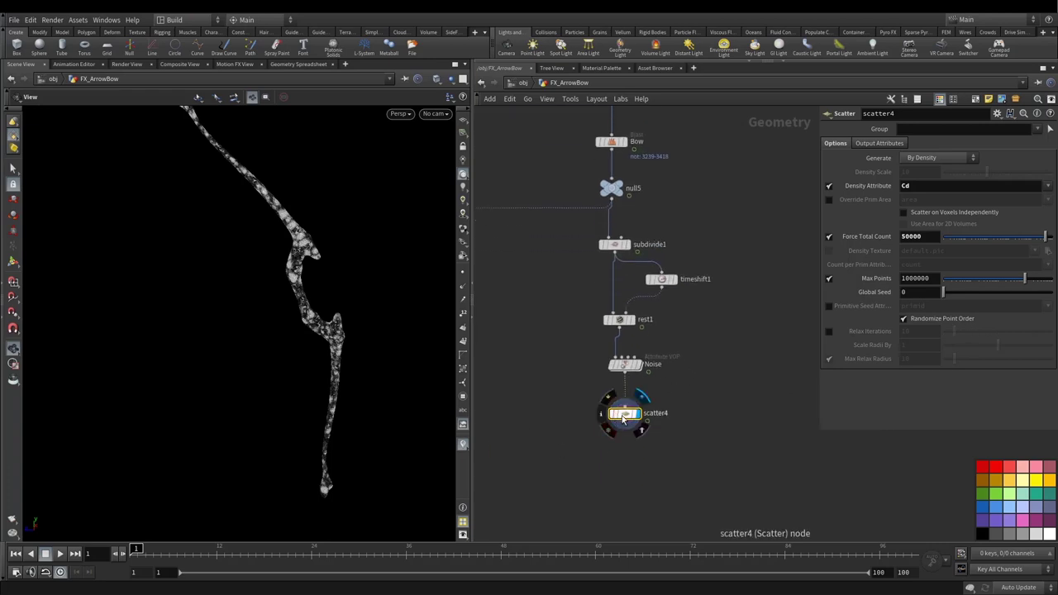
left_click(62, 554)
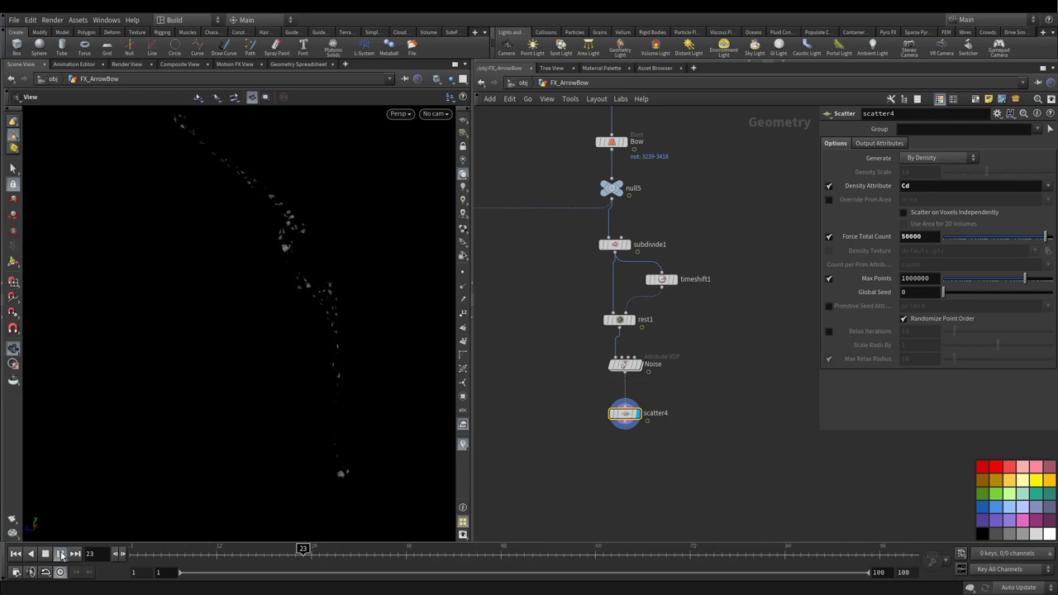
left_click(62, 555)
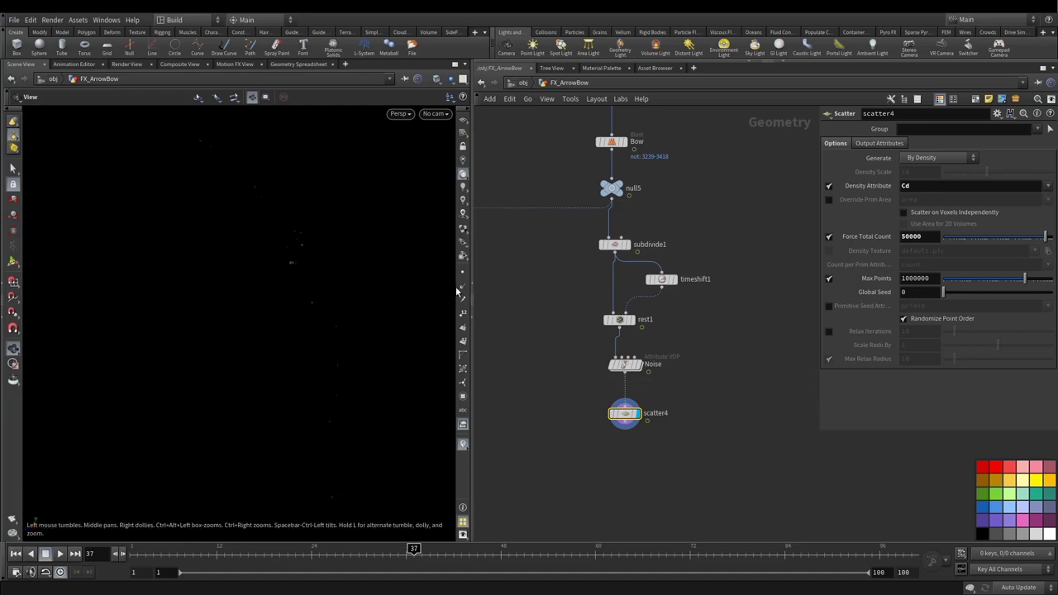
Step: Add a Delete node, delete1, below scatter4 and display its output
left_click(14, 555)
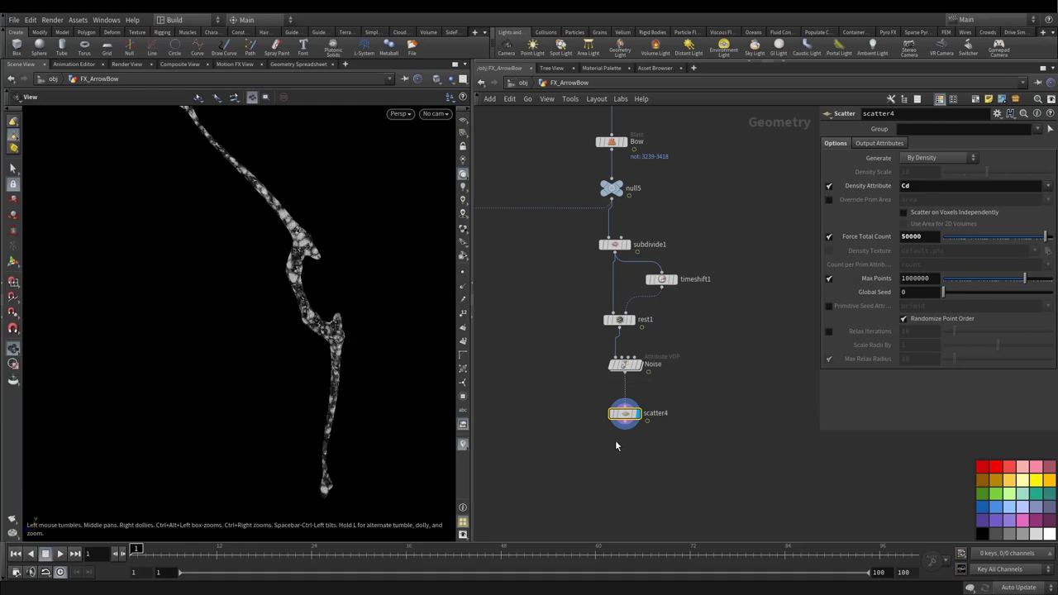
key("Tab")
type("de")
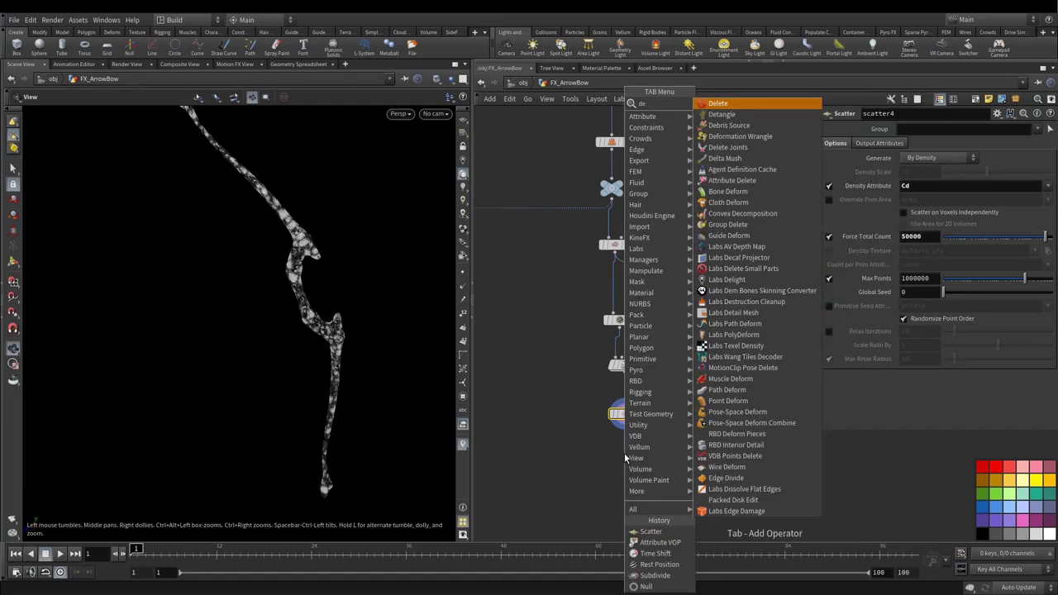
type("l")
key("Return")
left_click(624, 453)
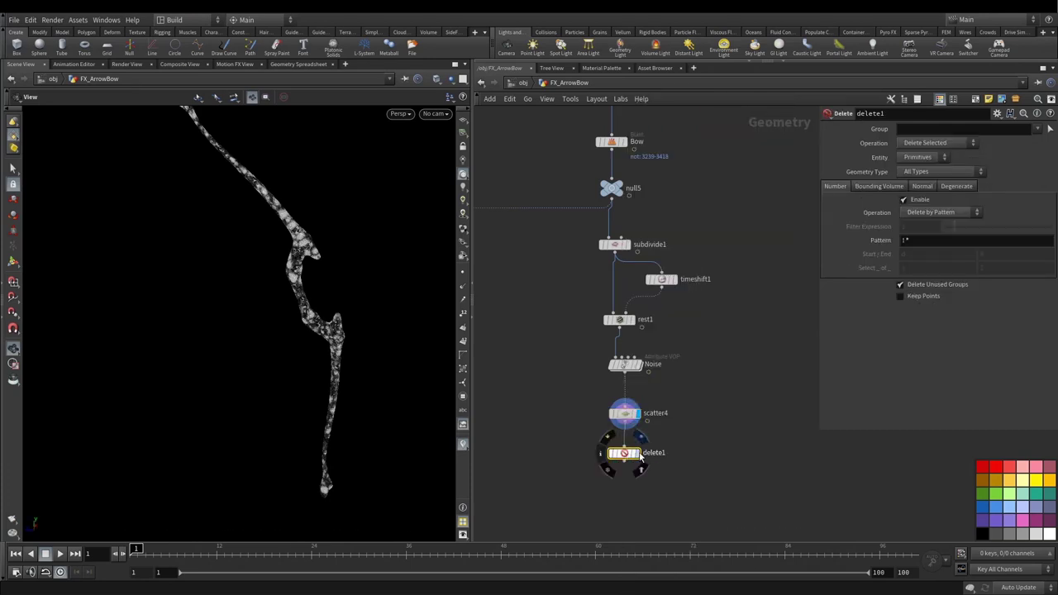
left_click(637, 453)
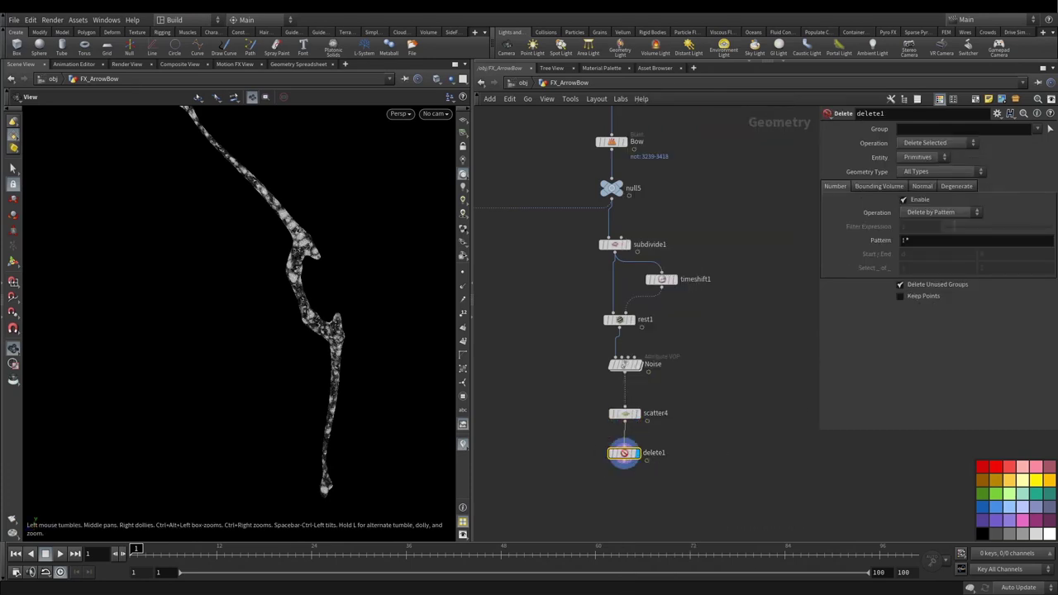
left_click(933, 213)
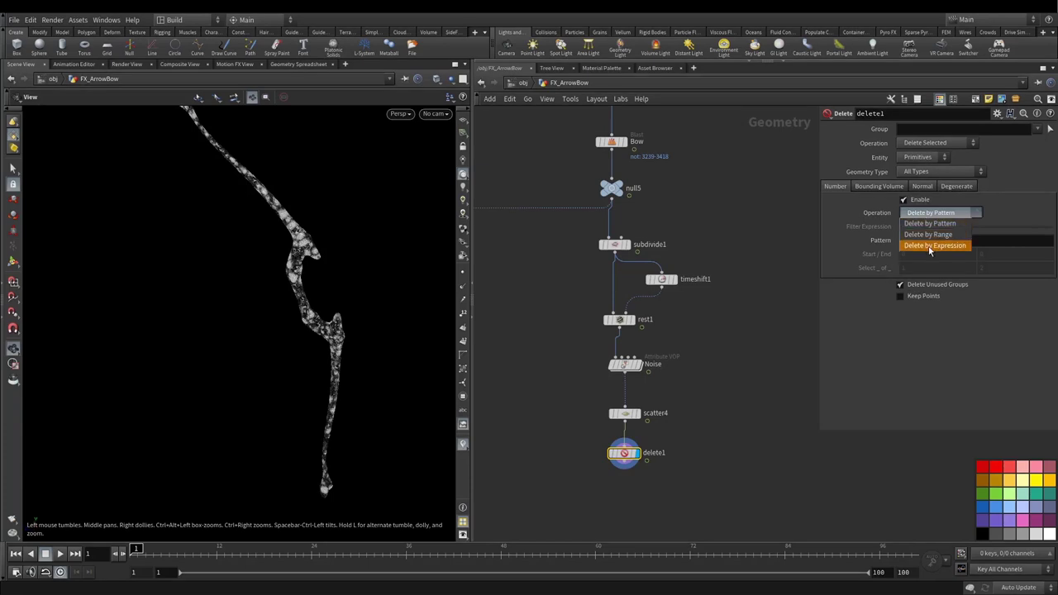
left_click(933, 240)
left_click(907, 158)
left_click(910, 179)
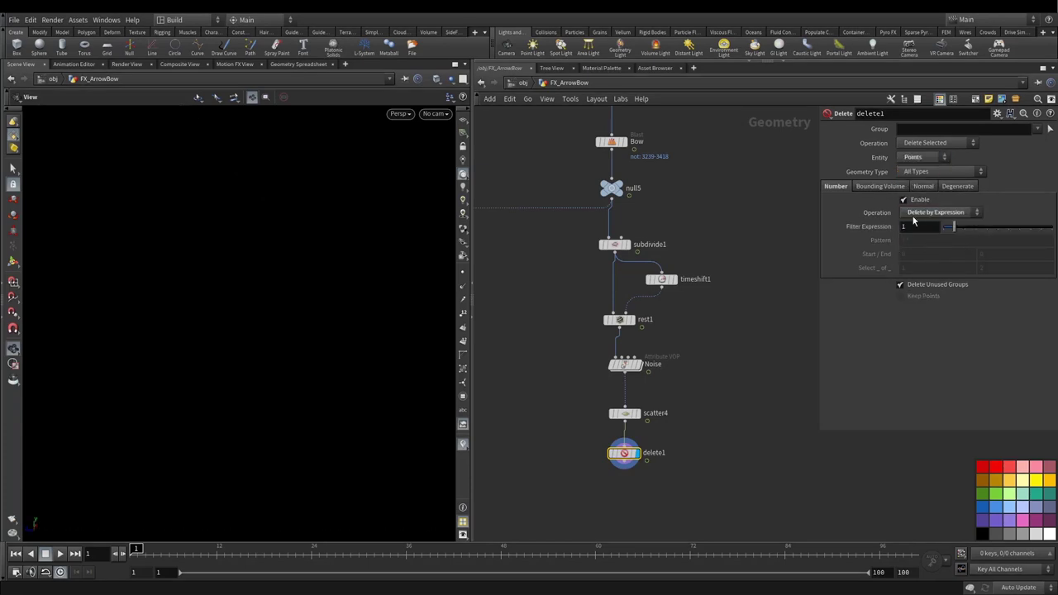
left_click(901, 228)
type("@Cd<0.")
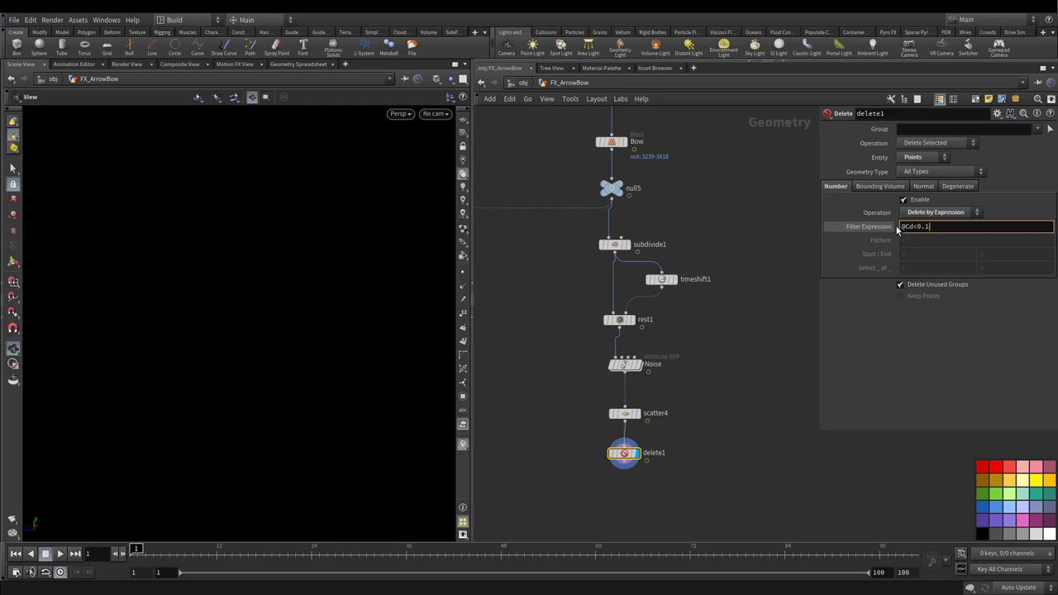
key("Return")
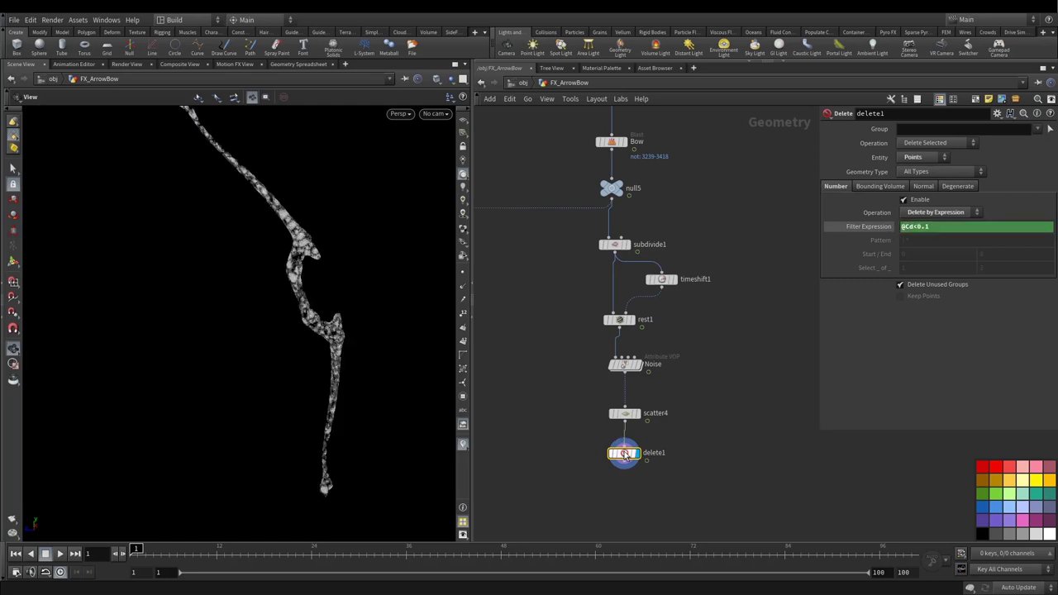
Step: Scrub the timeline up to frame 41 to watch low-Cd points disappear
left_click(145, 547)
mouse_move(149, 547)
left_mouse_down()
mouse_move(330, 536)
mouse_move(633, 564)
mouse_move(588, 549)
mouse_move(141, 551)
left_mouse_up()
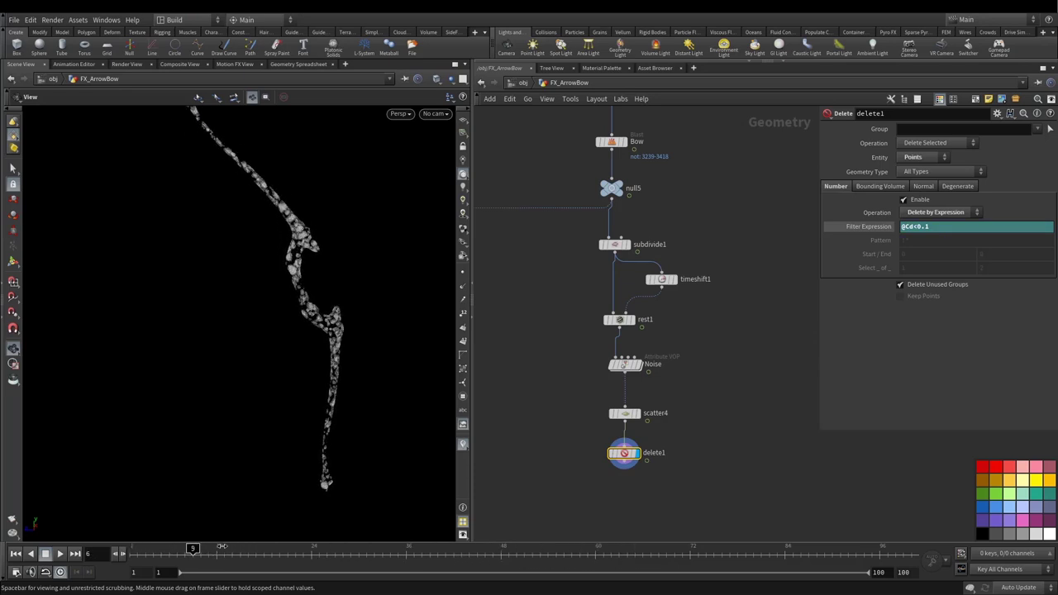
left_click_drag(232, 545, 123, 521)
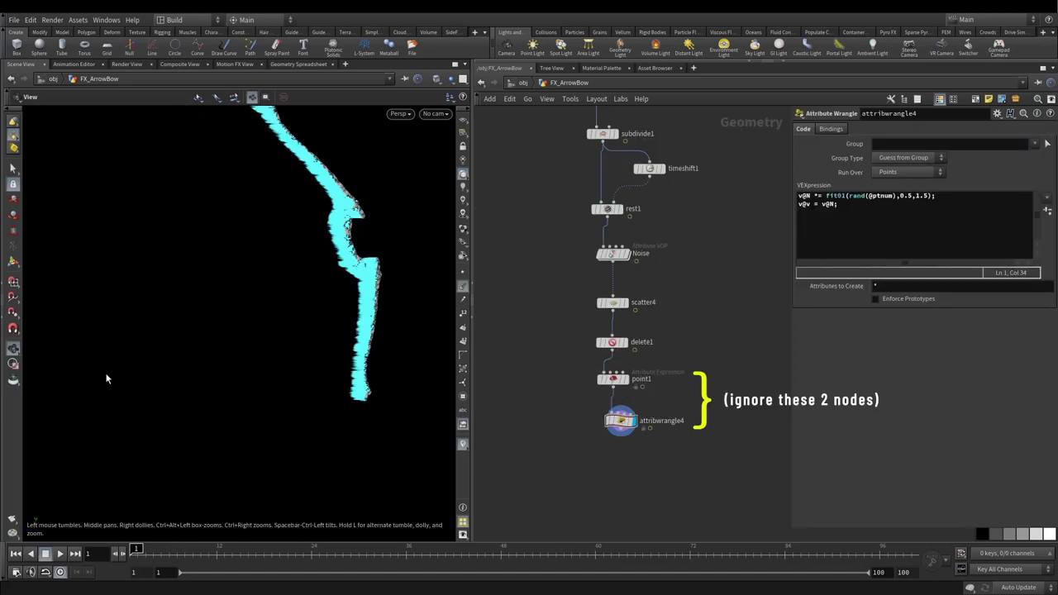
Step: Place a Null node, null6, directly beneath attribwrangle4 at the end of the bow chain
key("Tab")
mouse_move(626, 450)
type("null")
key("Return")
left_click(625, 455)
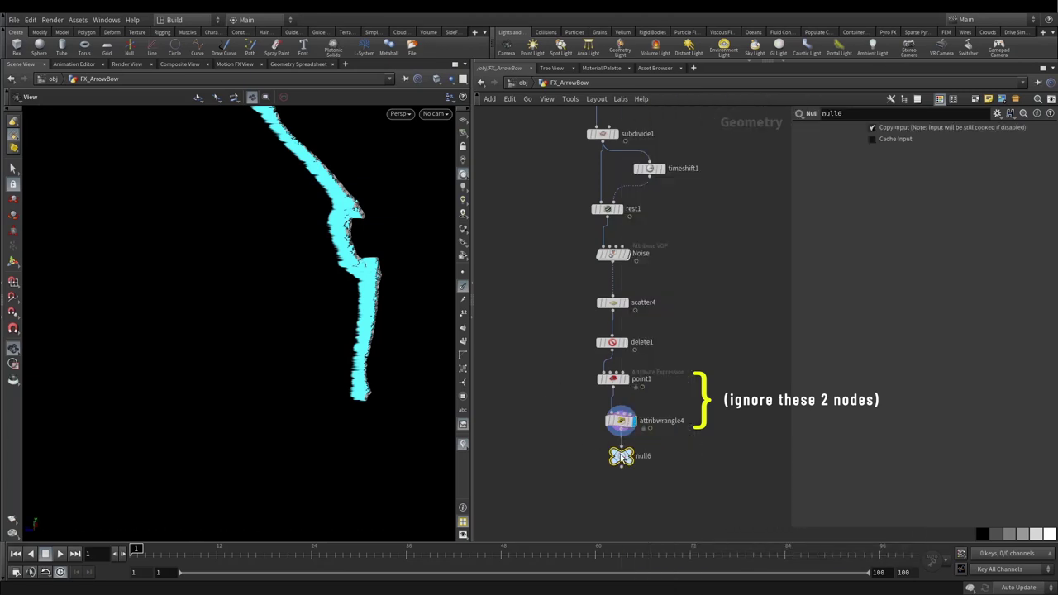
scroll(578, 404, "down", 5)
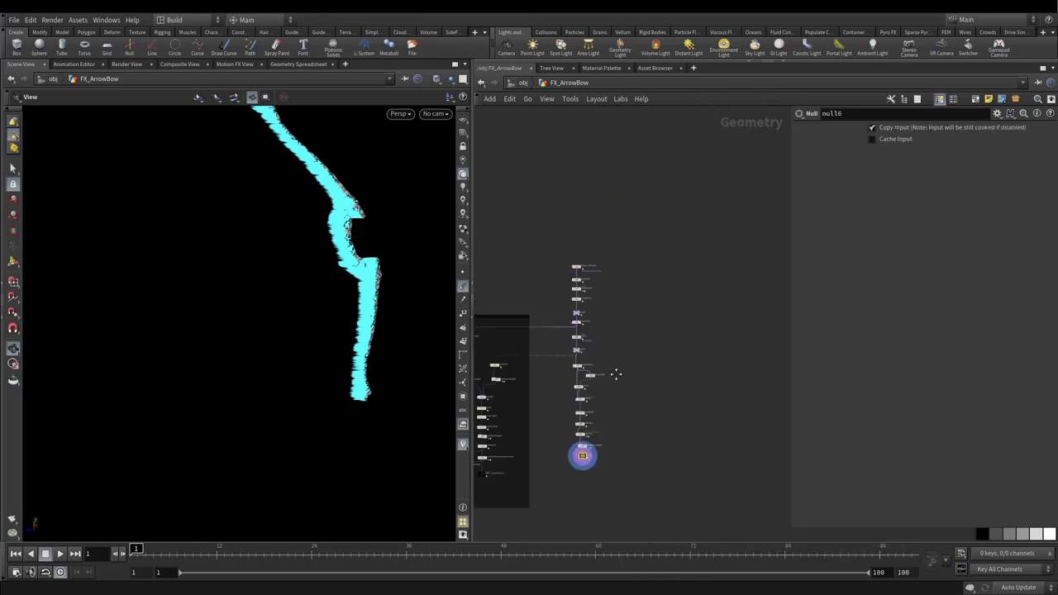
left_click_drag(621, 233, 561, 499)
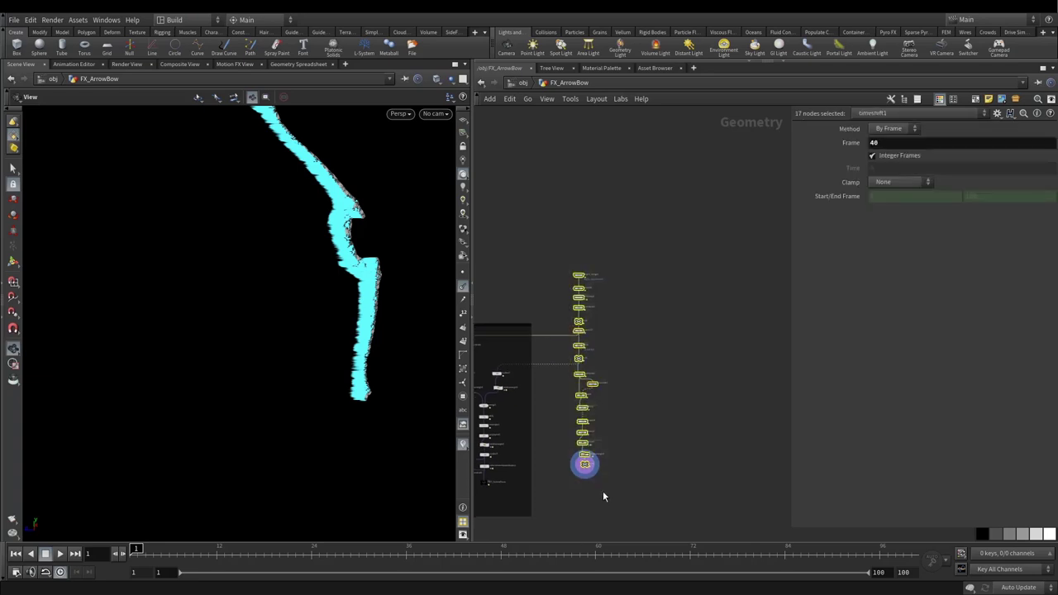
scroll(595, 462, "up", 5)
left_click(544, 360)
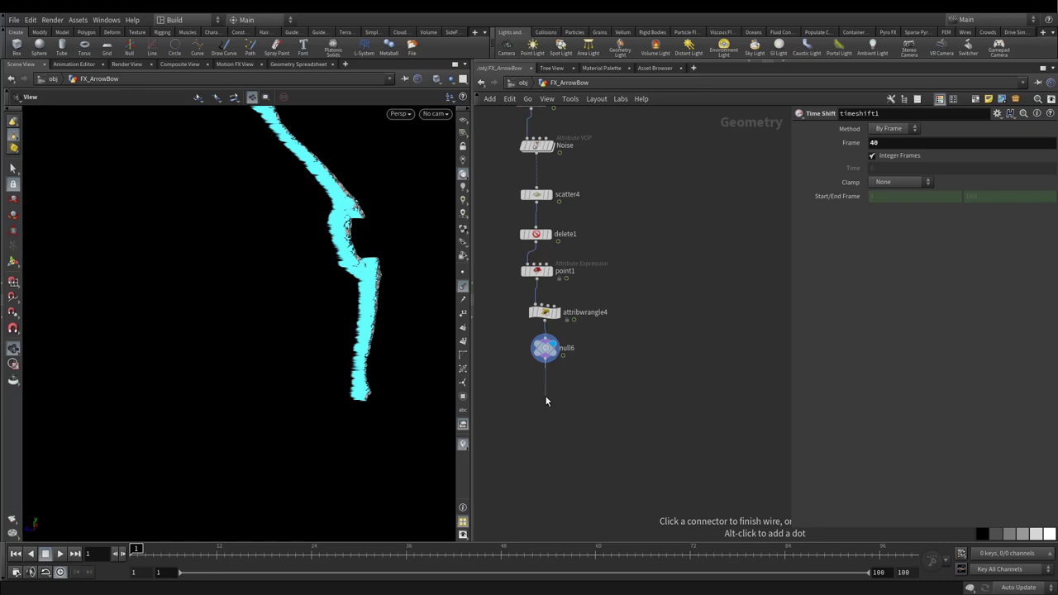
key("Escape")
scroll(595, 388, "down", 3)
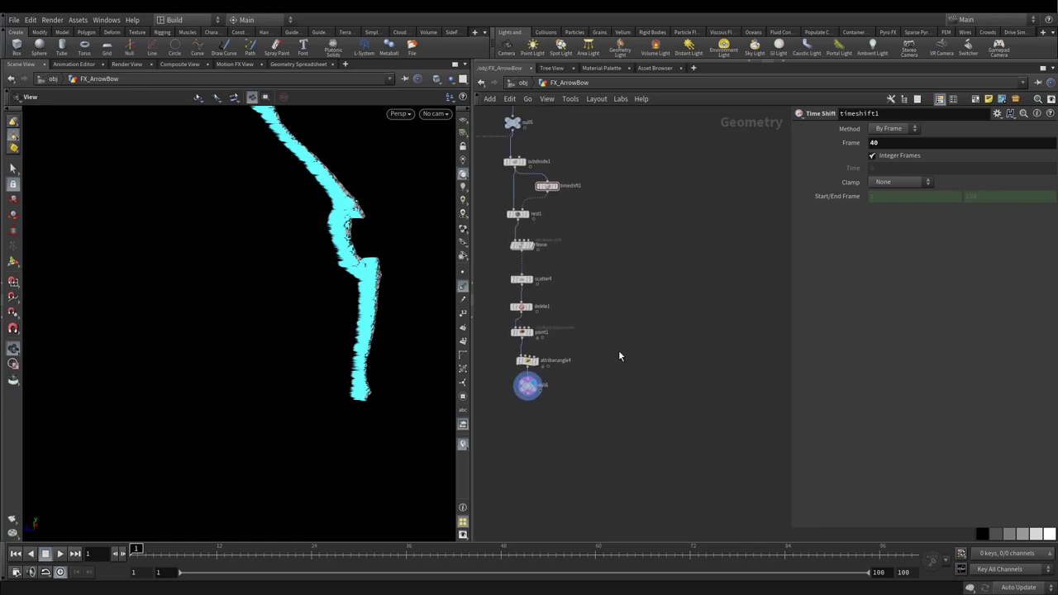
Step: Add the Pyro Configure Billowy Smoke setup to the network via the 'pyroco' search
key("Tab")
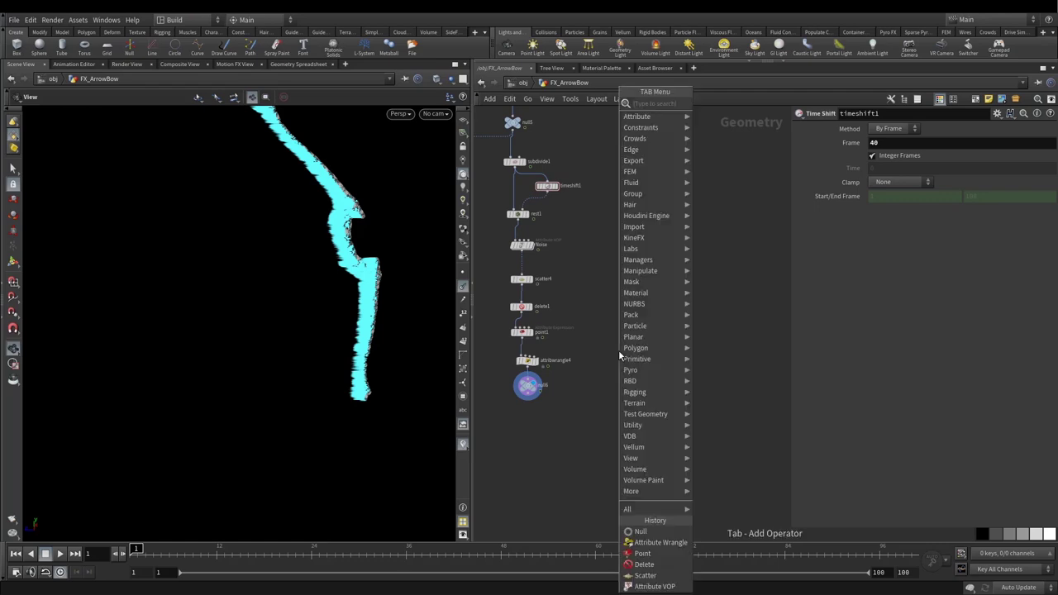
type("bill")
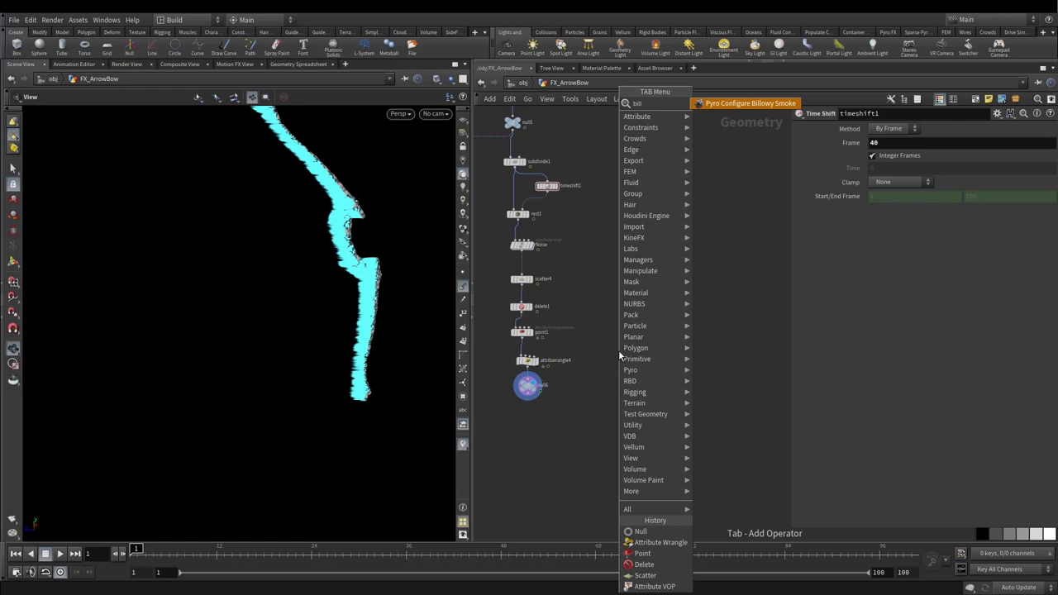
key("BackSpace")
key("BackSpace")
key("BackSpace")
key("BackSpace")
type("py")
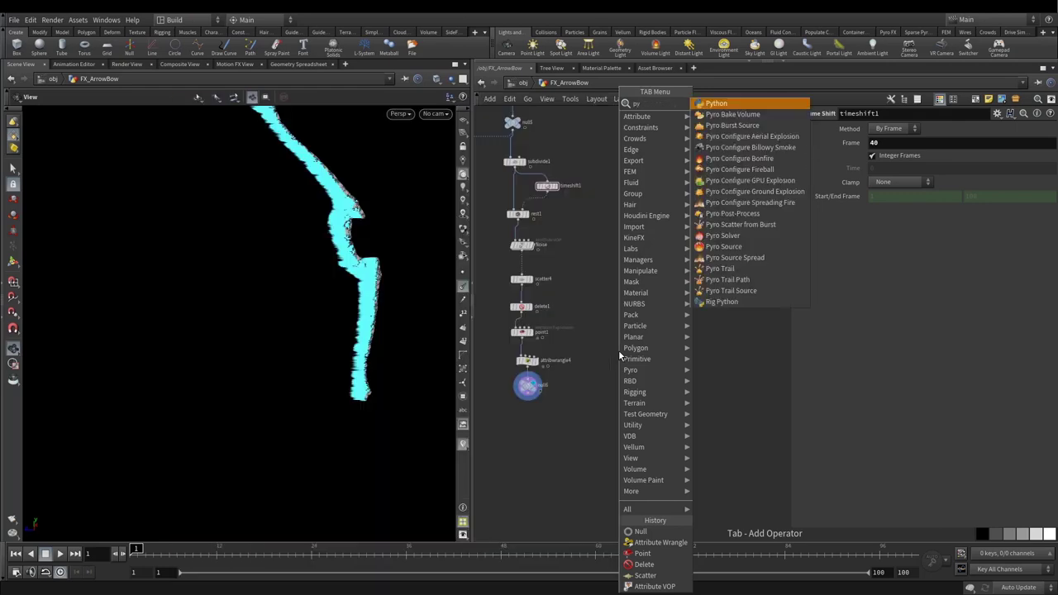
type("roco")
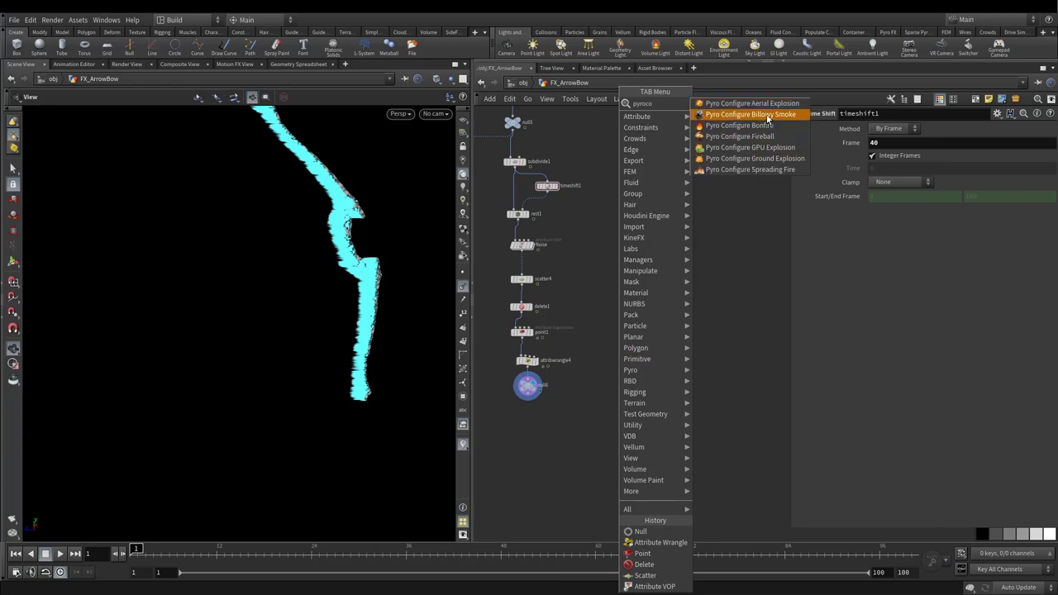
left_click(767, 115)
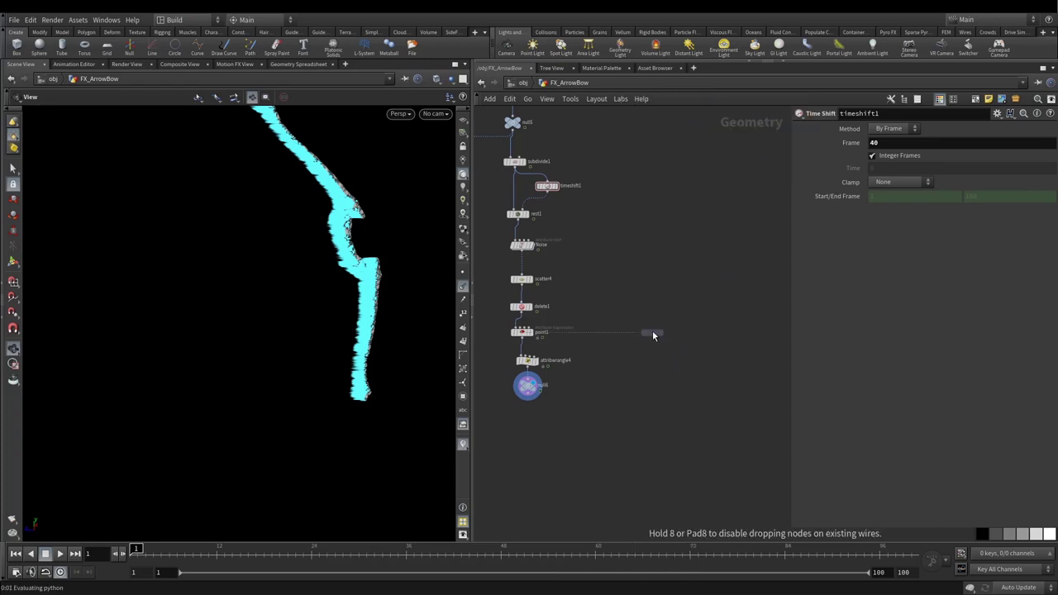
left_click(654, 329)
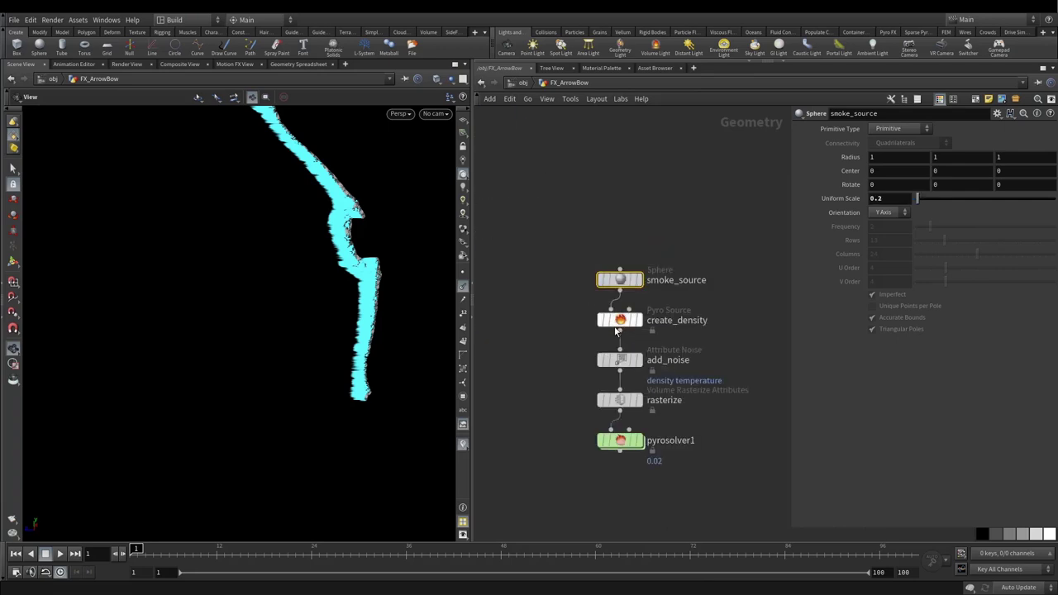
Step: Delete smoke_source and line the four pyro nodes up under null6
key("Delete")
scroll(614, 257, "down", 3)
left_click_drag(601, 279, 688, 402)
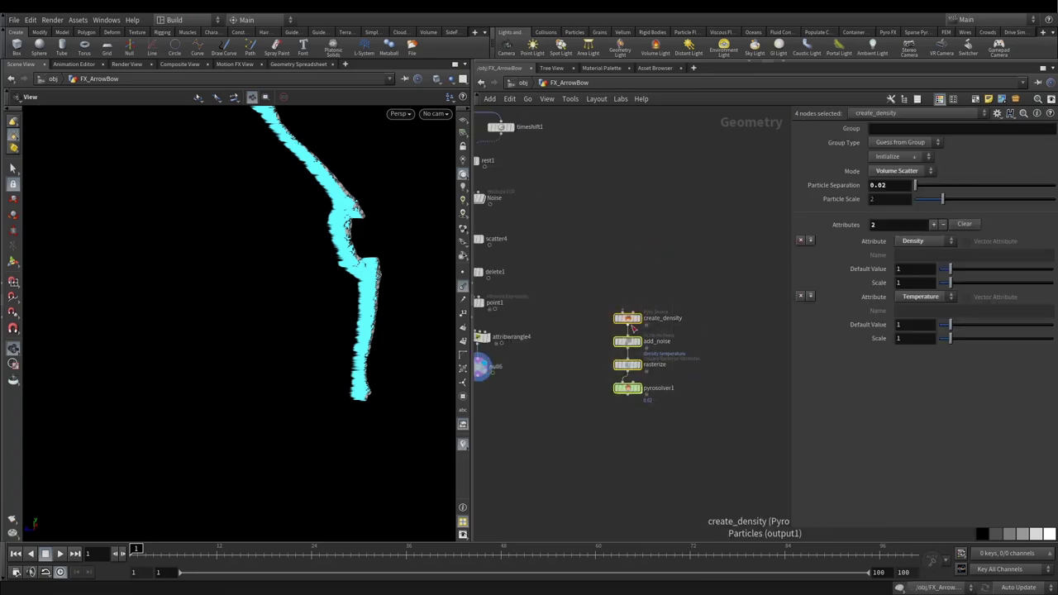
left_click_drag(627, 317, 506, 413)
left_click_drag(537, 358, 616, 428)
Step: Review create_density's settings and evenly lay out the pyro chain nodes
left_click(651, 377)
scroll(628, 374, "up", 3)
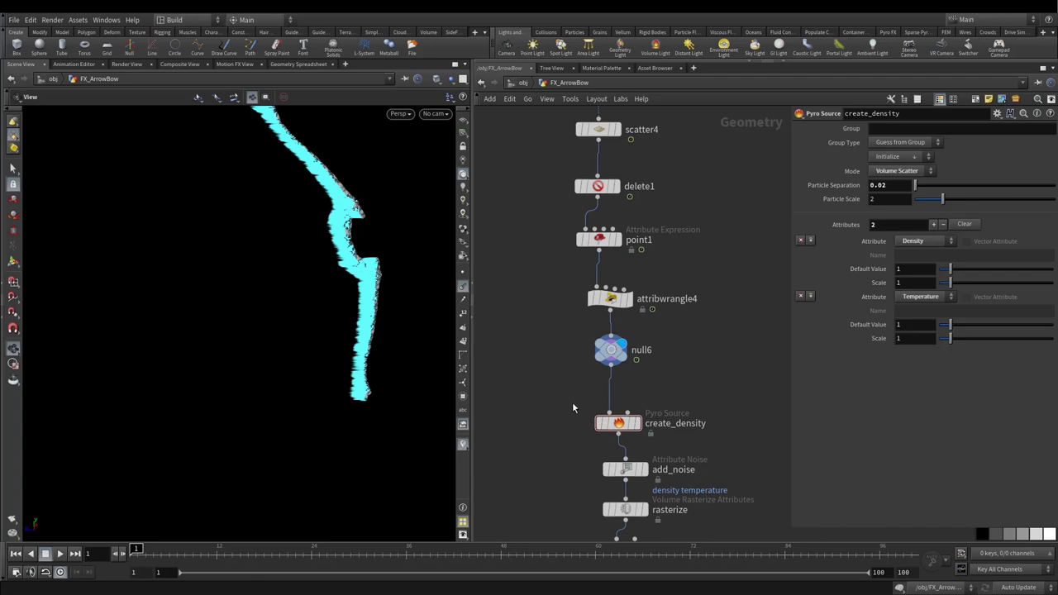
middle_click_drag(569, 402, 554, 359)
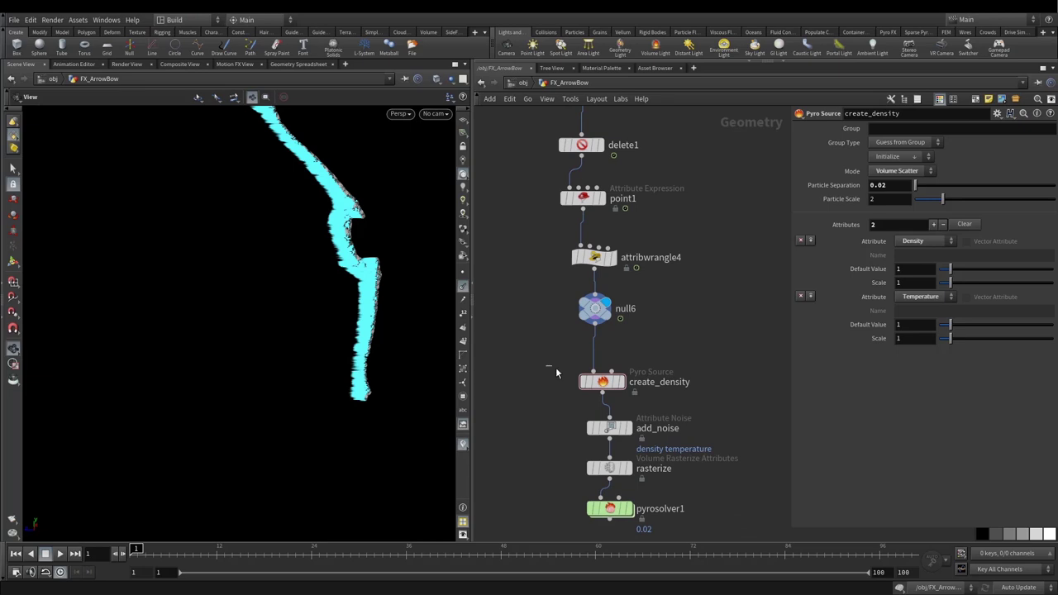
left_click_drag(547, 367, 658, 398)
middle_click_drag(562, 414, 541, 342)
left_click_drag(540, 342, 665, 378)
left_click(589, 395)
left_click_drag(517, 278, 676, 330)
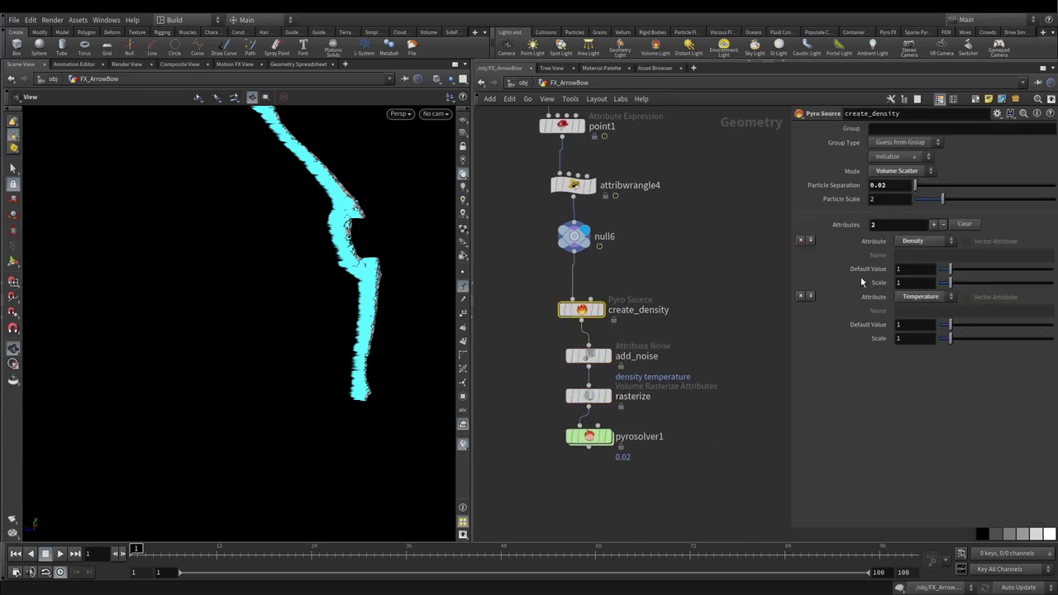
left_click_drag(792, 290, 743, 292)
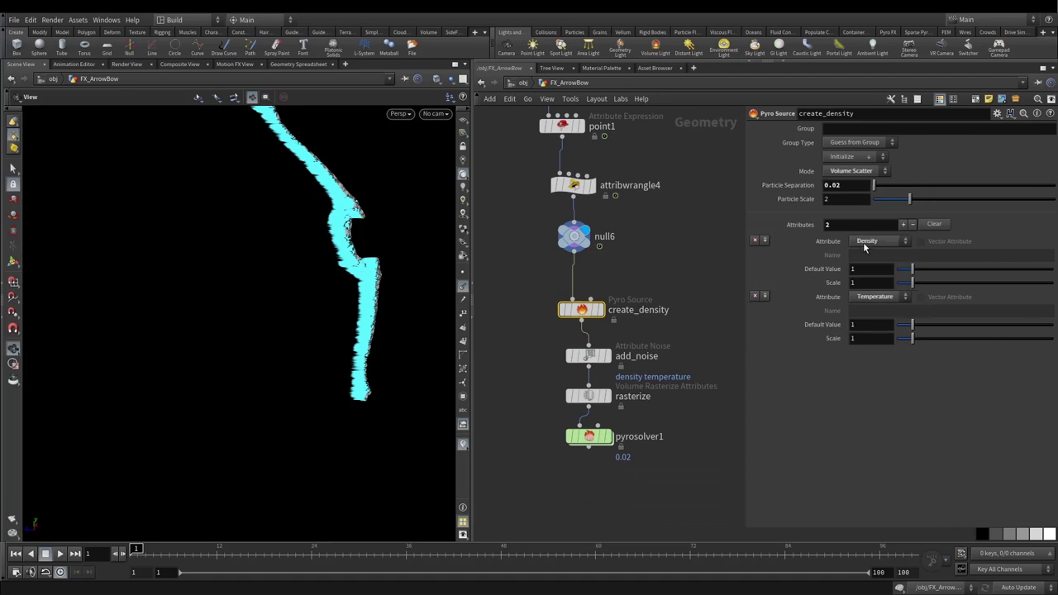
left_click(863, 172)
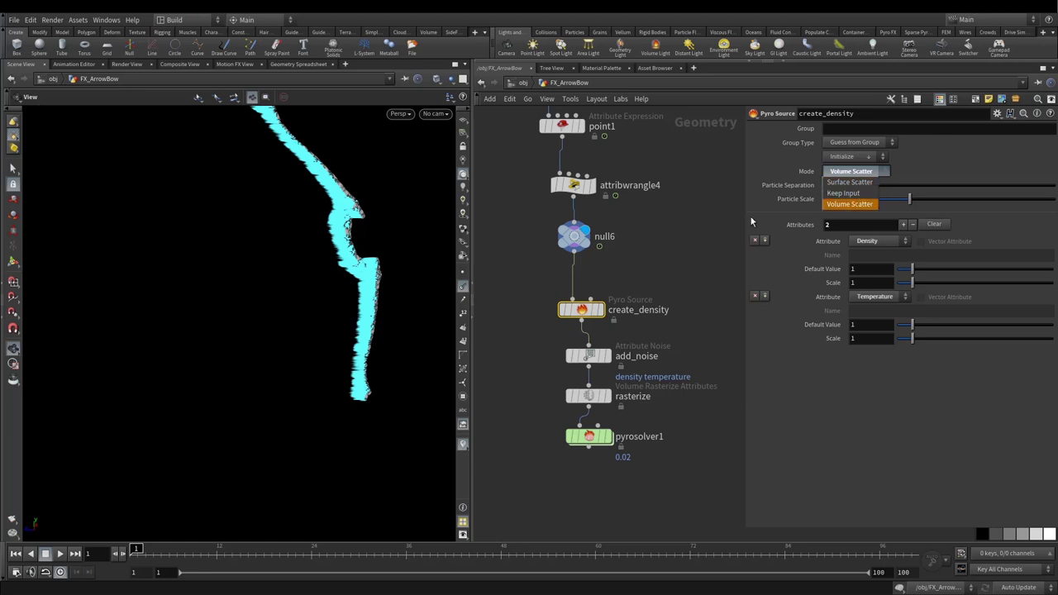
key("Escape")
middle_click_drag(552, 354, 533, 279)
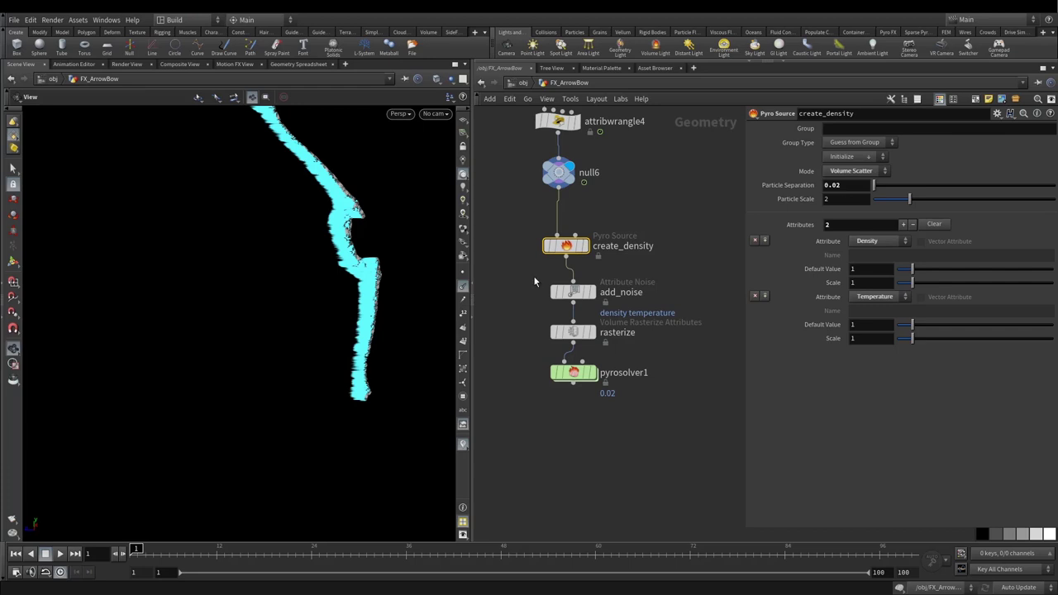
left_click_drag(573, 372, 572, 417)
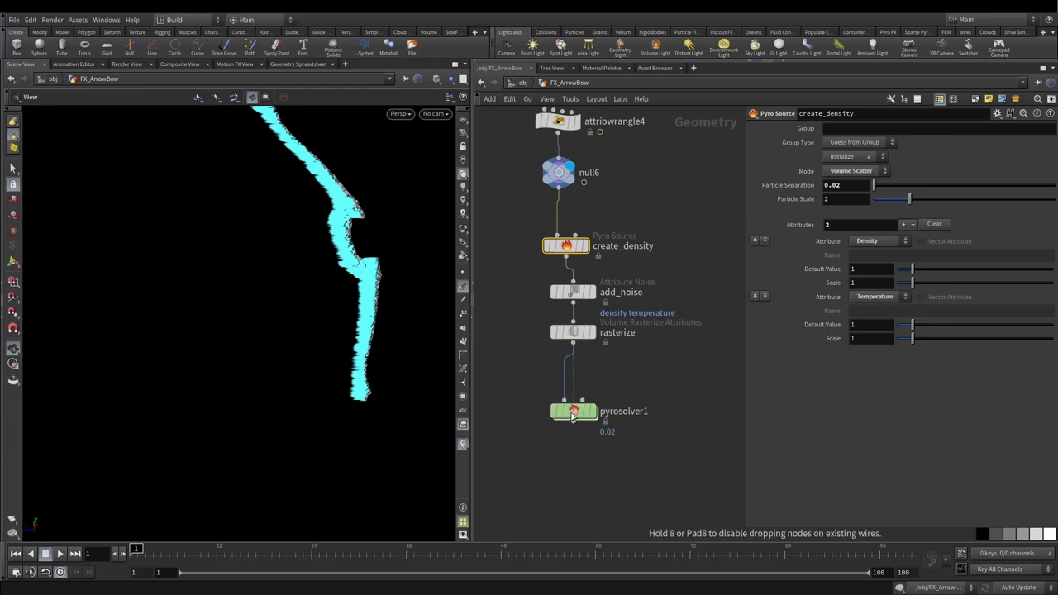
key("l")
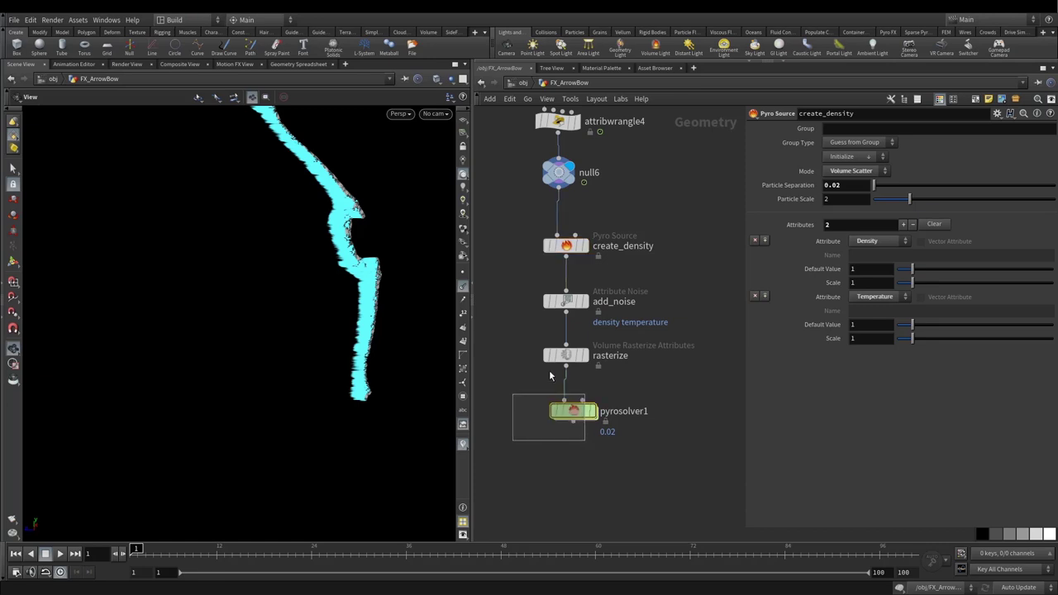
Step: Step through the pyro nodes, comparing create_density and null6 output in the viewport
left_click_drag(512, 394, 584, 440)
scroll(547, 371, "down", 3)
scroll(542, 337, "up", 2)
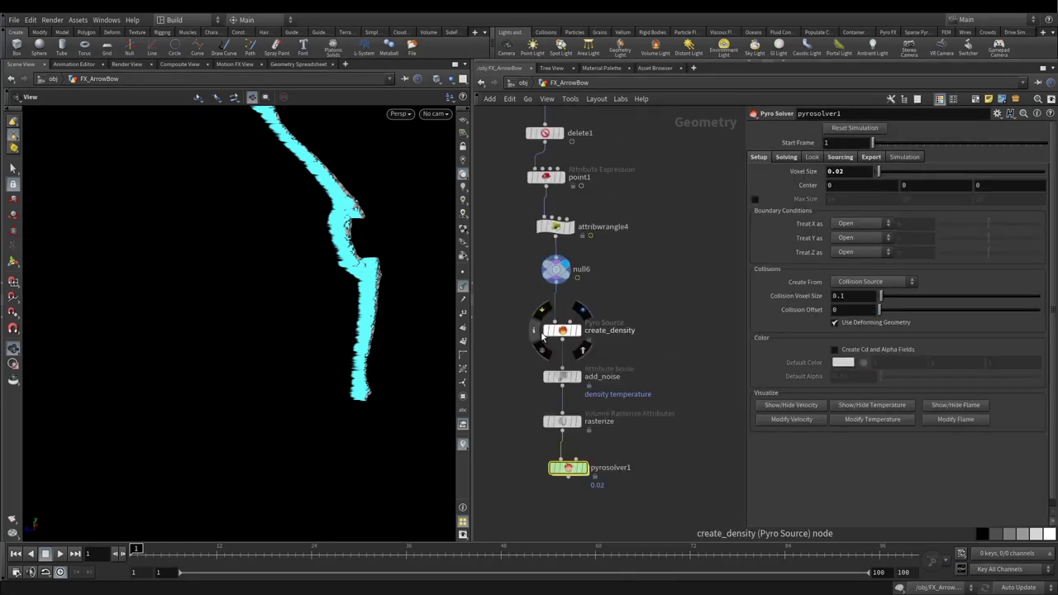
left_click(562, 330)
key("Down")
key("Down")
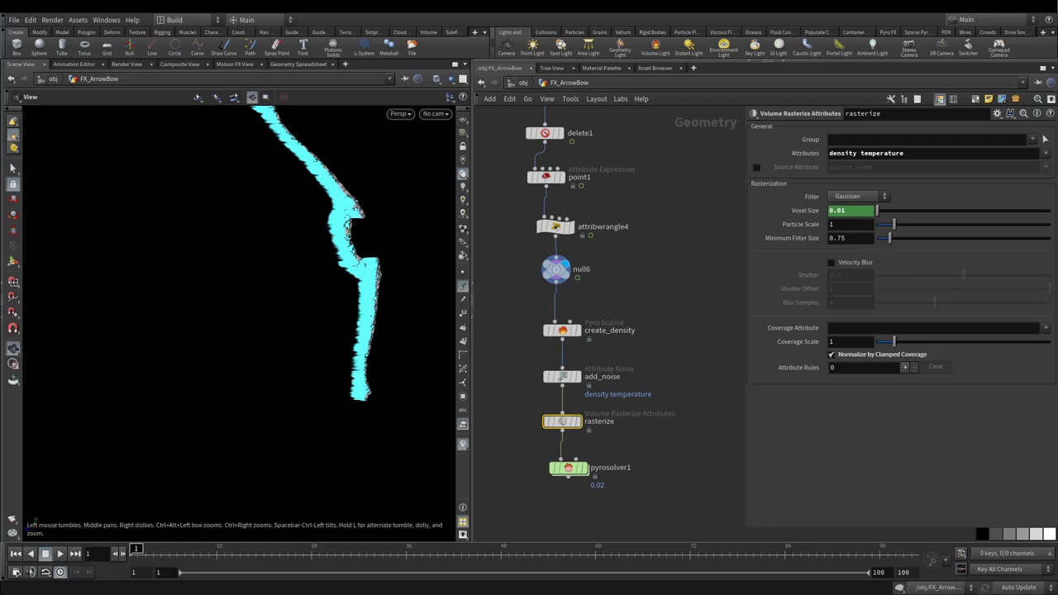
left_click(562, 331)
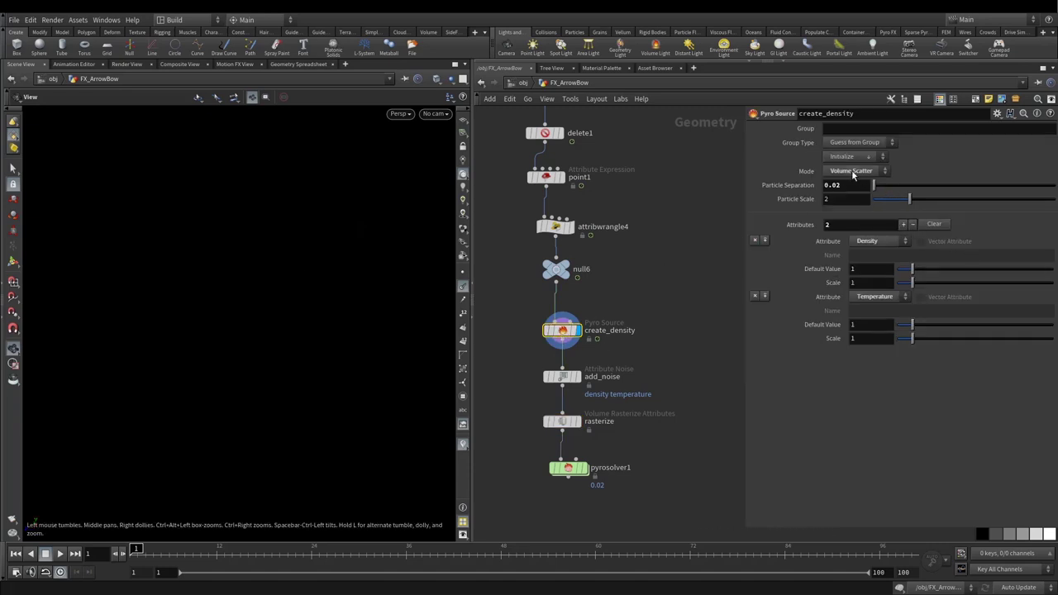
left_click(556, 269)
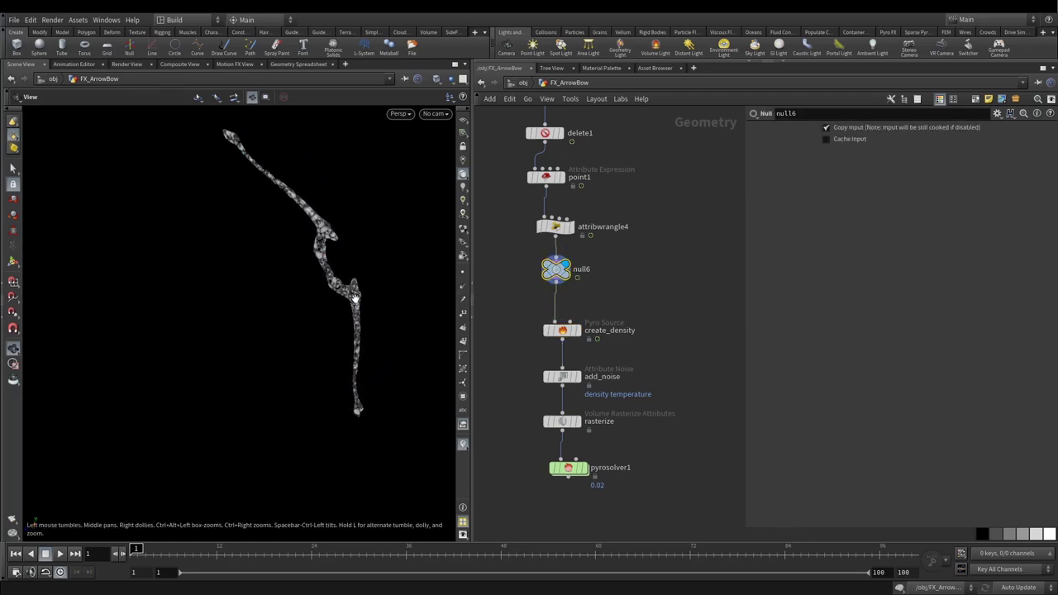
Step: Set create_density's Mode to Keep Input and display its output
left_click(562, 330)
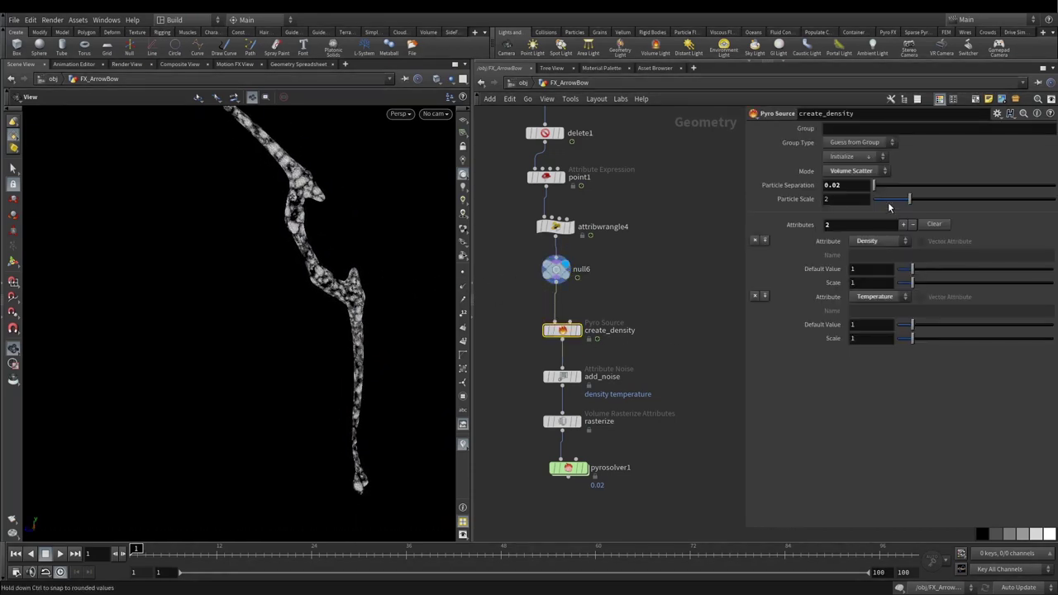
left_click(862, 172)
left_click(858, 194)
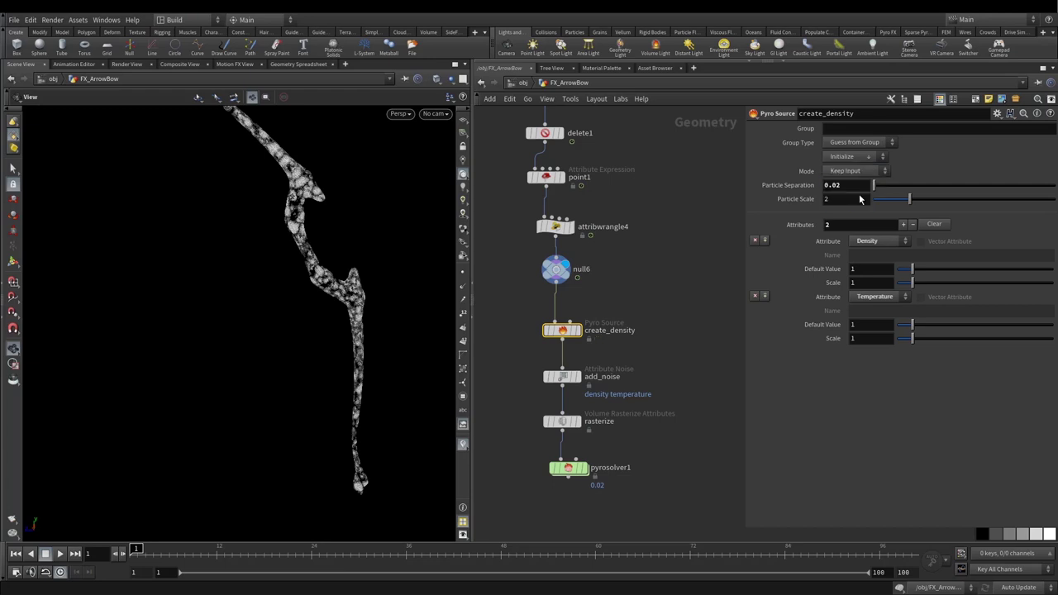
left_click(578, 330)
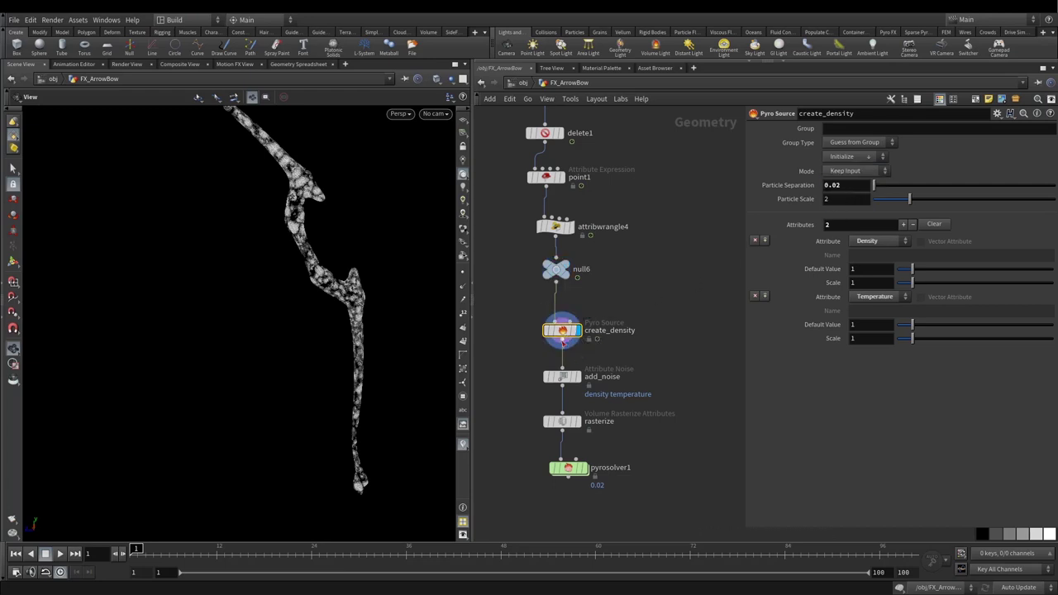
left_click_drag(350, 291, 342, 281)
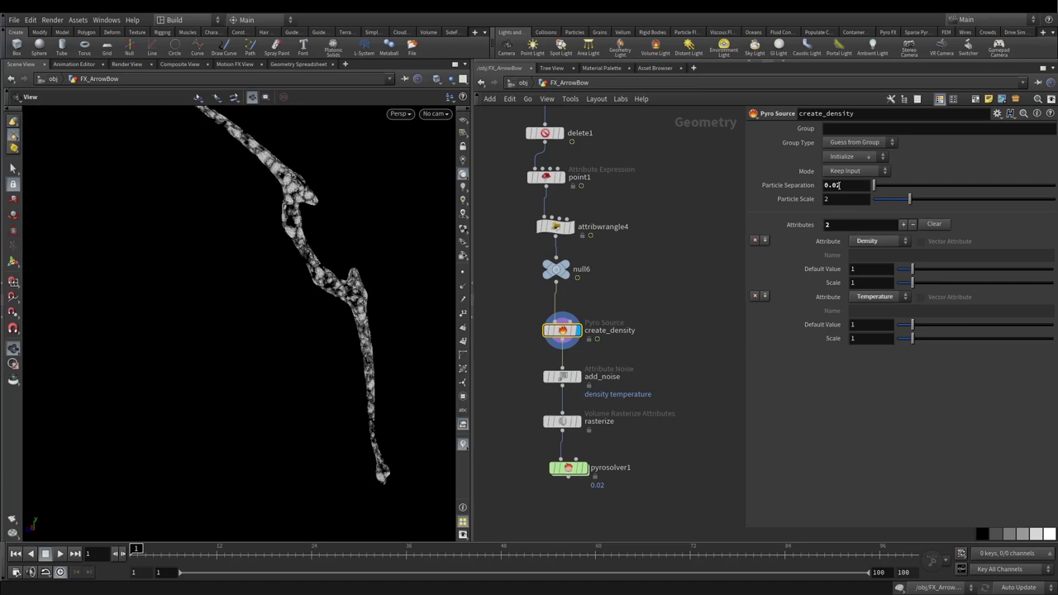
Step: Change create_density's Particle Separation to 0.1 and copy the parameter
left_click(843, 184)
key("BackSpace")
type("1")
key("Return")
right_click(844, 183)
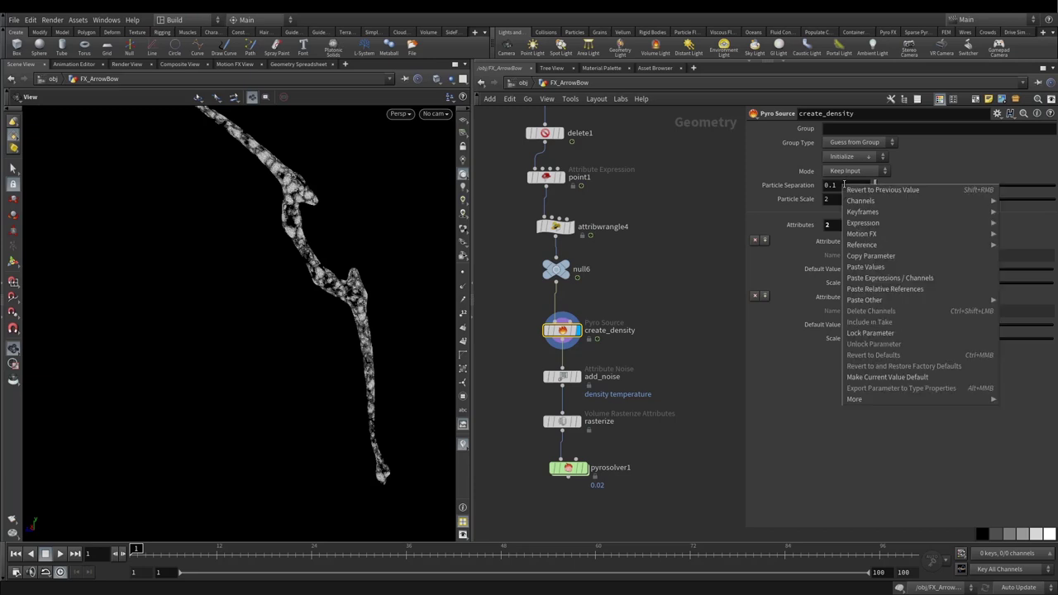
left_click(862, 256)
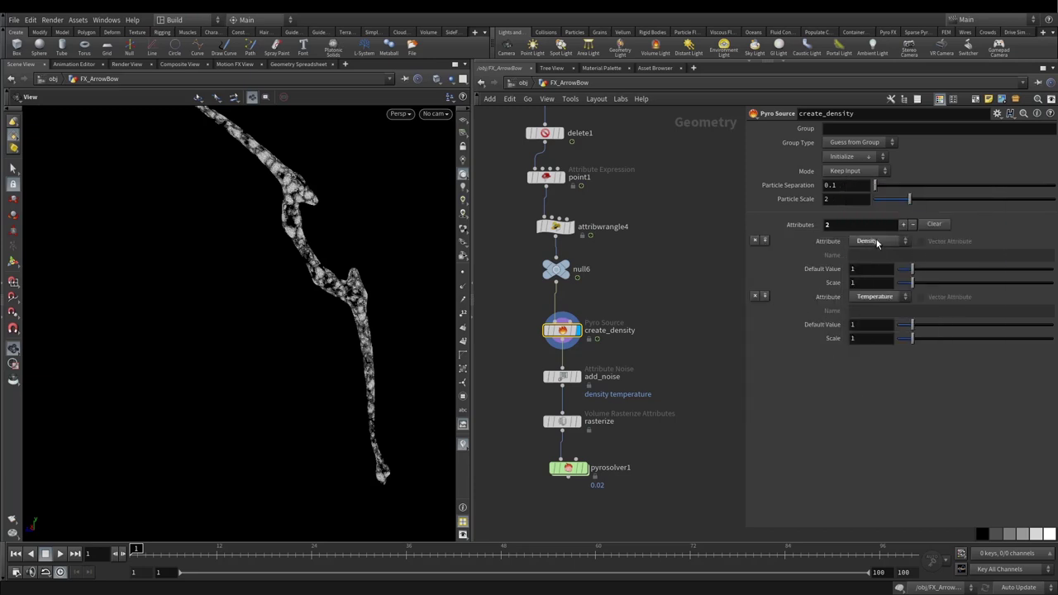
scroll(682, 283, "down", 2)
Step: Set add_noise's Remap Noise Minimum to -1, keep Maximum 1, and enable noise visualization
left_click_drag(517, 315, 608, 341)
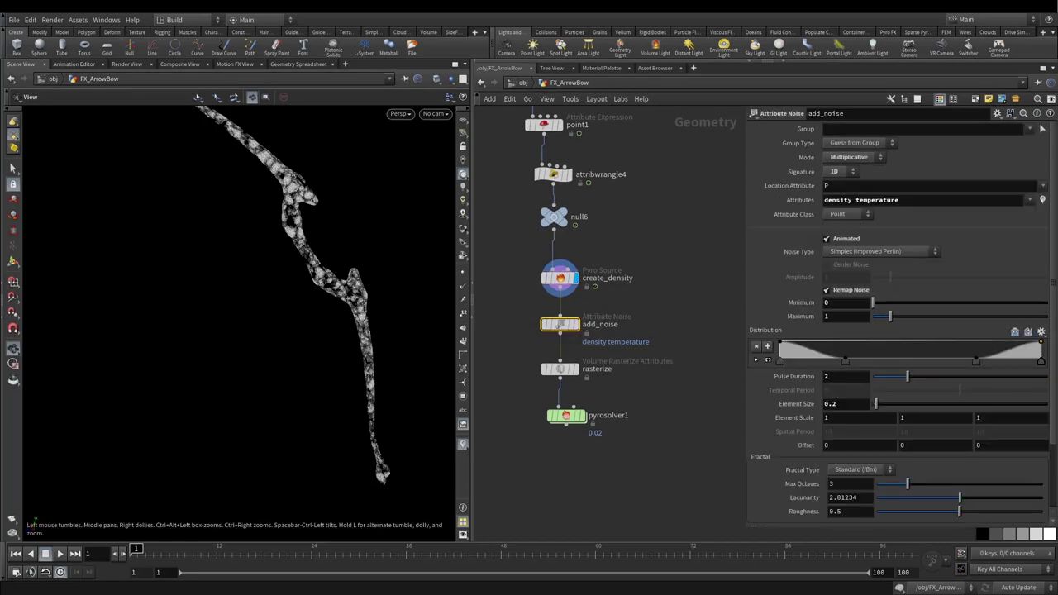
left_click_drag(899, 200, 814, 199)
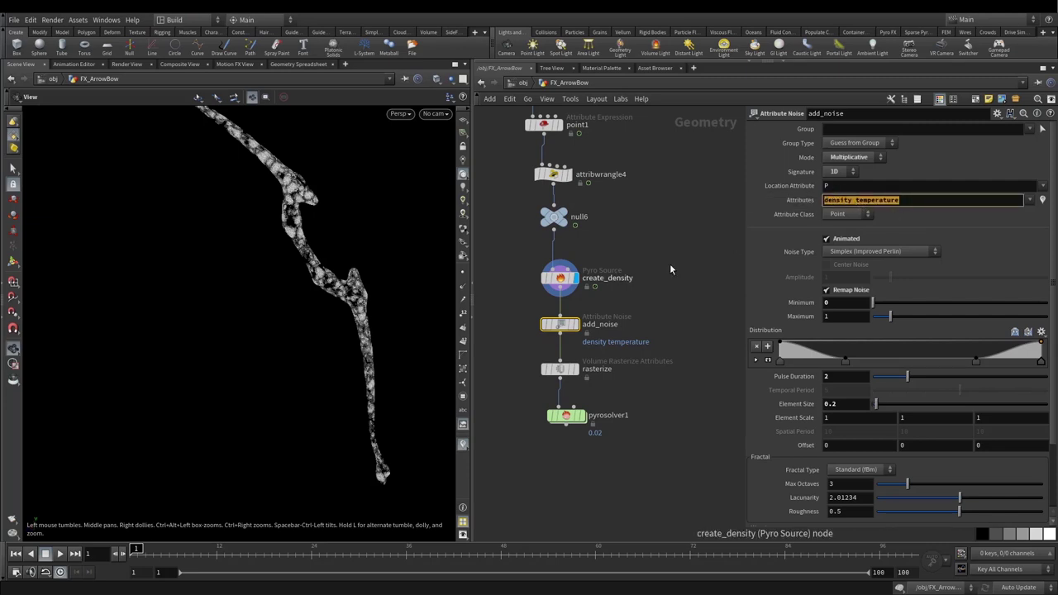
scroll(768, 267, "down", 3)
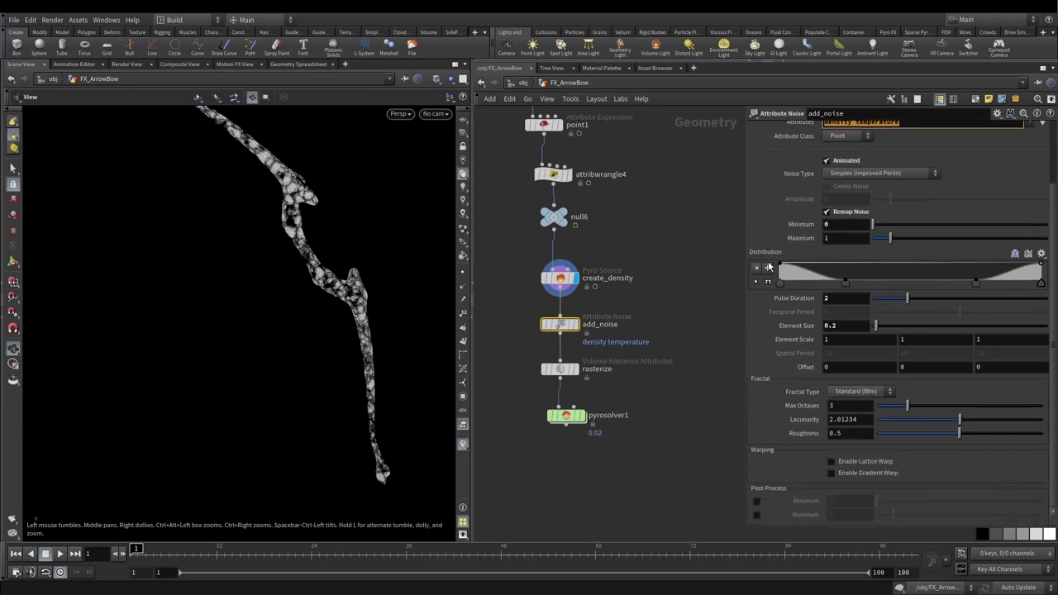
left_click(834, 225)
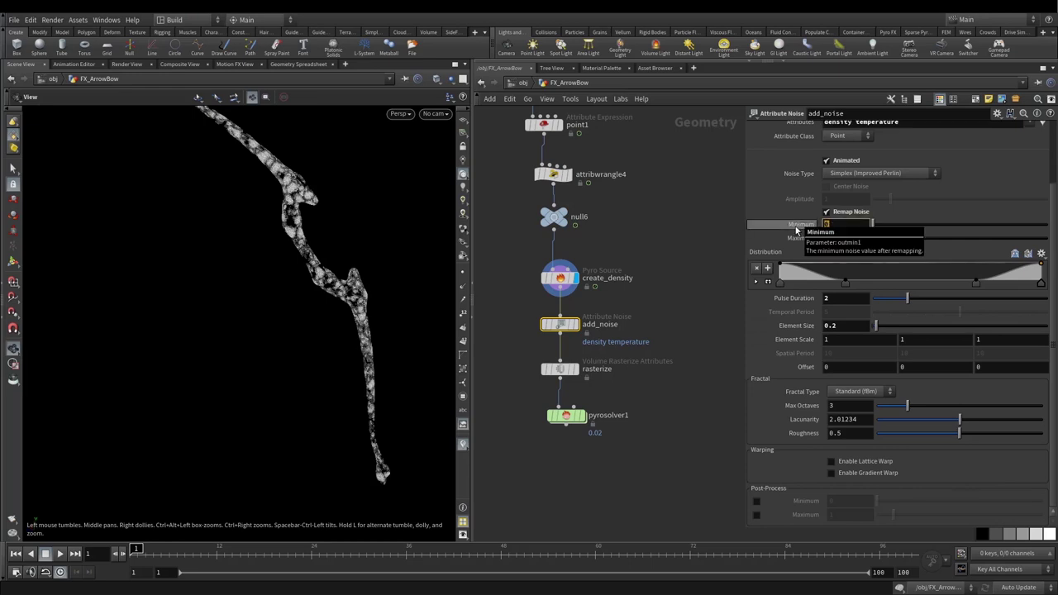
type("-1")
key("Return")
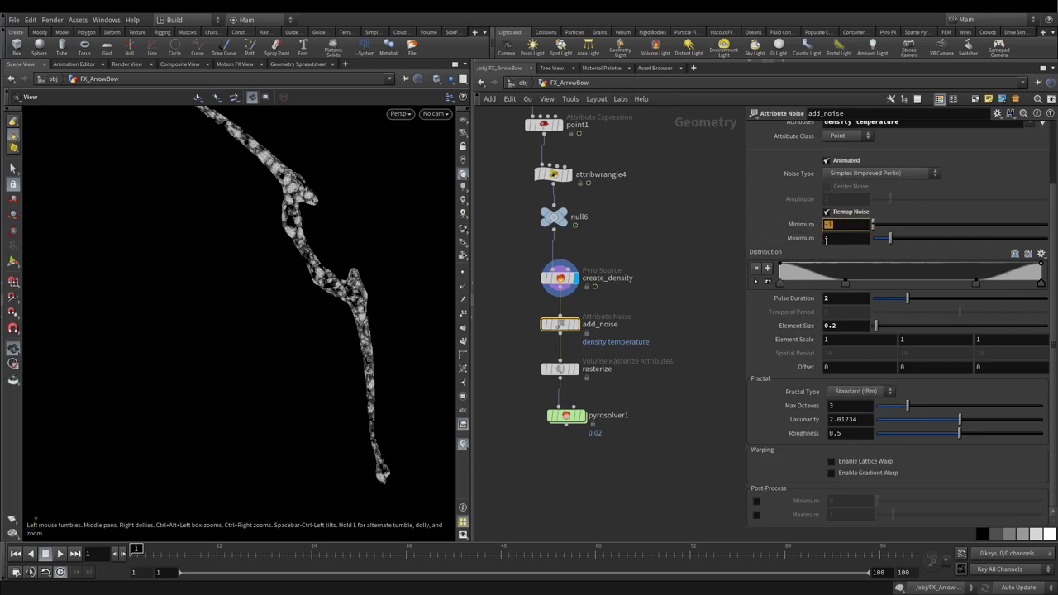
key("Tab")
left_click(835, 237)
scroll(978, 192, "up", 3)
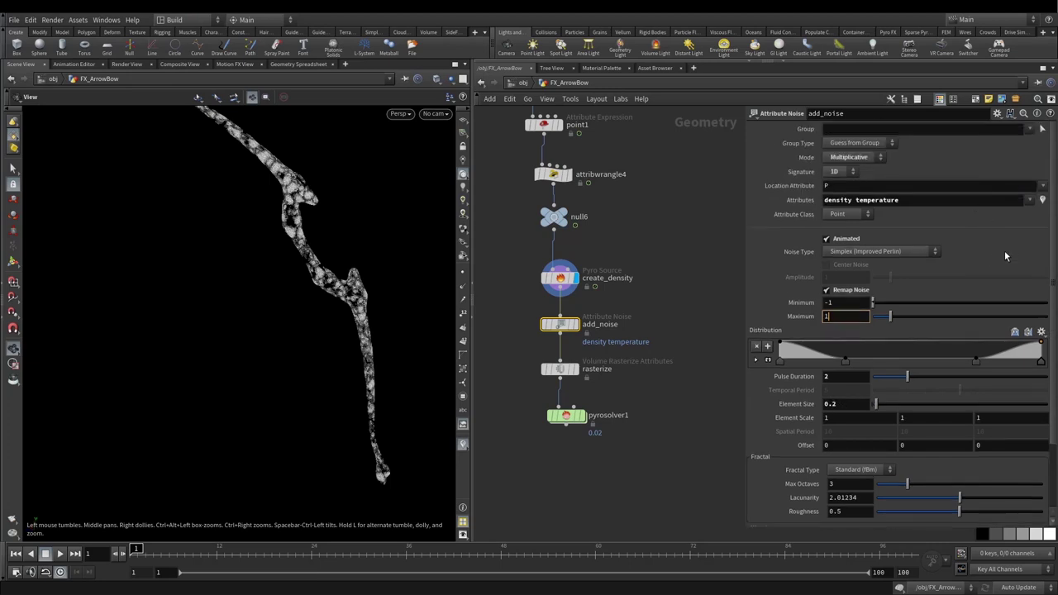
left_click(1043, 202)
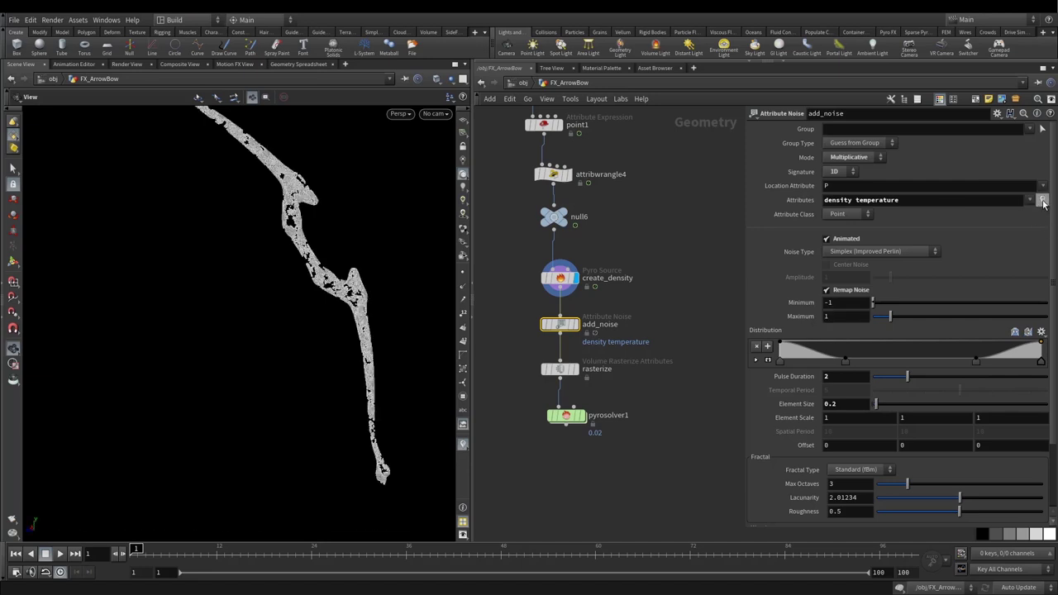
Step: Turn off the noise visualization and try an add_noise Element Size of 0.3
left_click(1042, 202)
left_click(1041, 201)
key("ctrl+z")
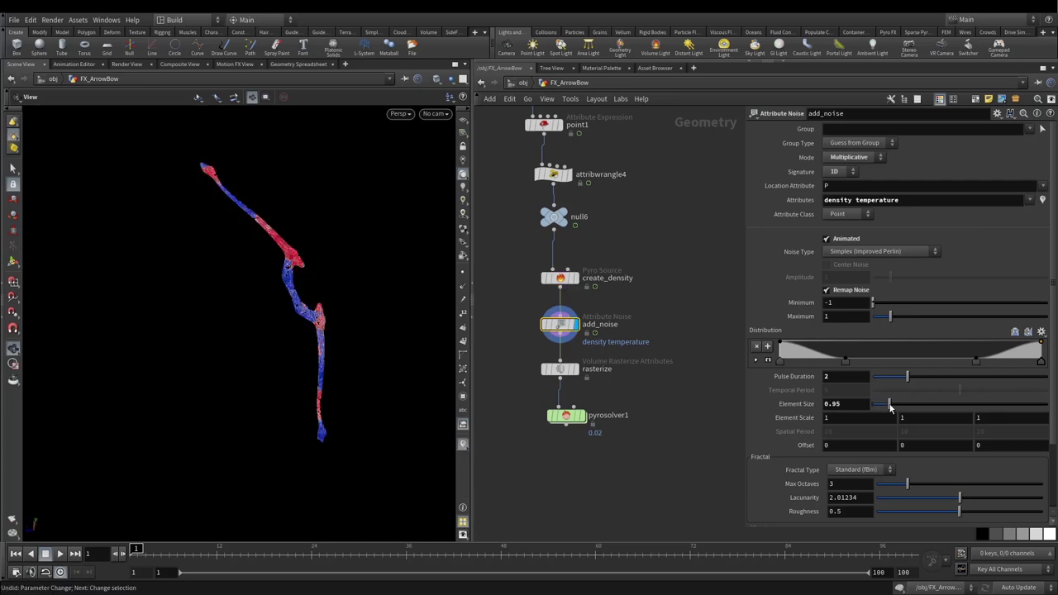
left_click_drag(891, 407, 894, 406)
mouse_move(893, 406)
left_mouse_down()
mouse_move(908, 409)
mouse_move(882, 409)
left_mouse_up()
left_click(867, 410)
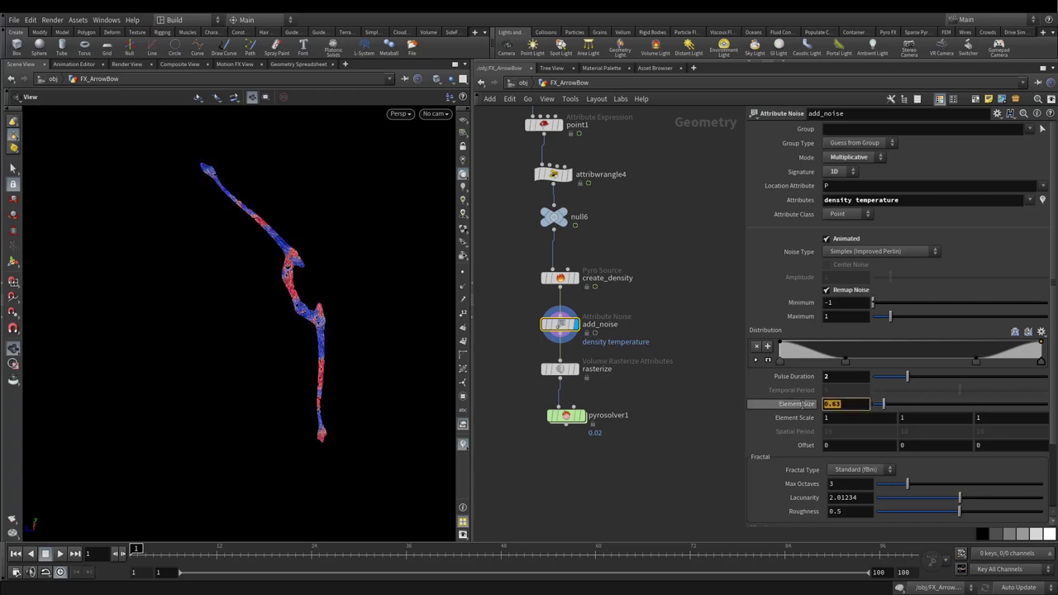
type("0.3")
key("Return")
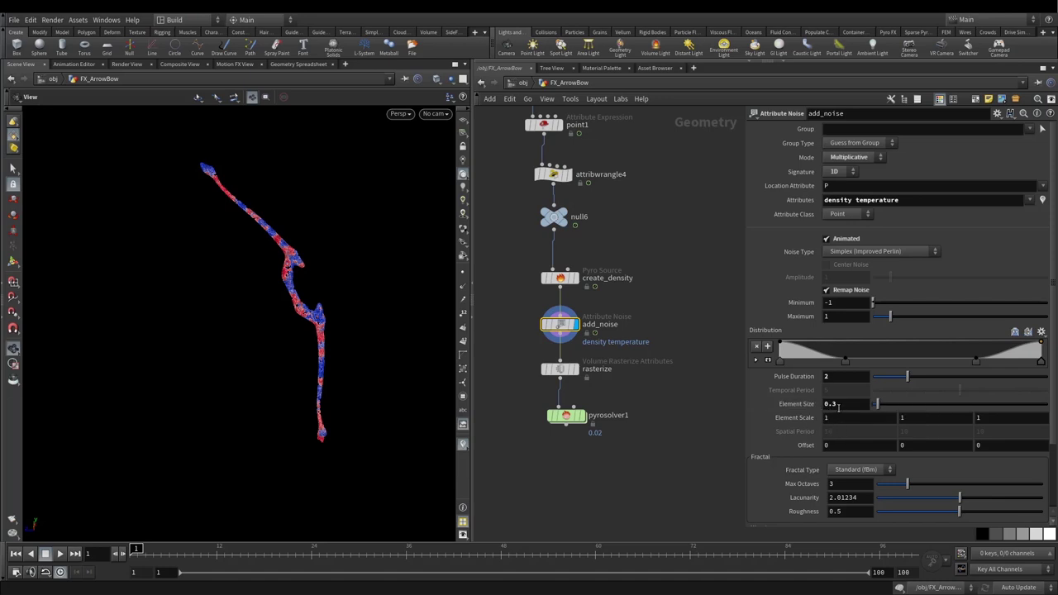
Step: Settle the add_noise Element Size at 0.25
left_click(832, 402)
type("0.25")
key("Return")
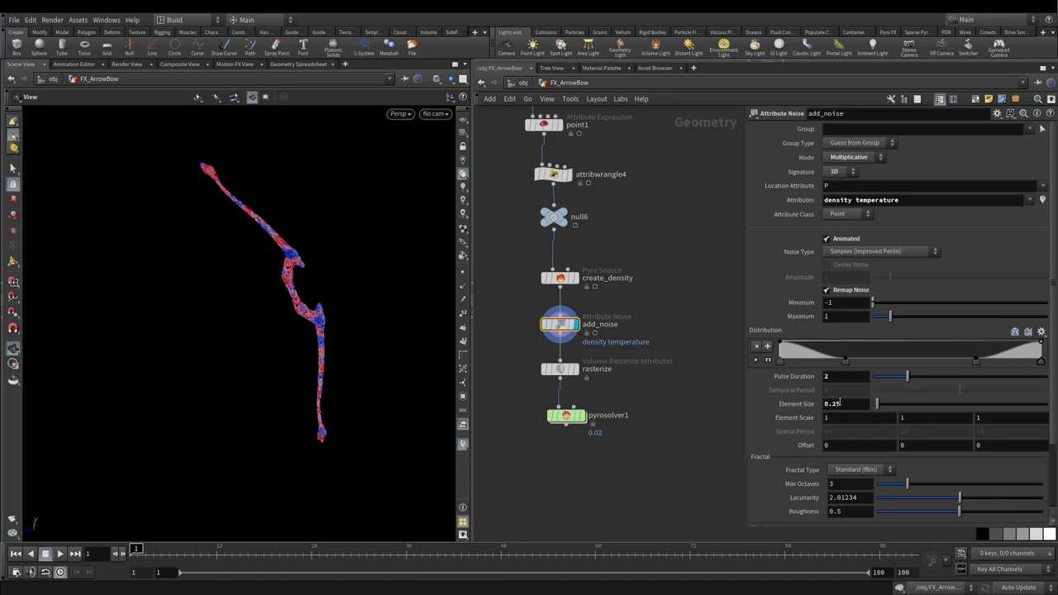
key("ctrl+z")
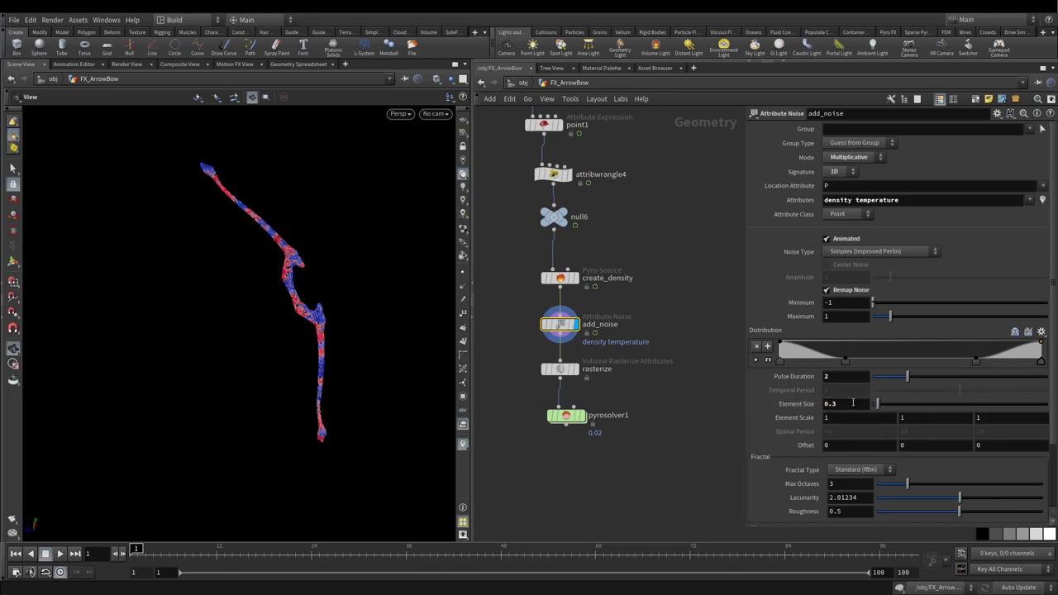
left_click(833, 403)
type("25")
key("Return")
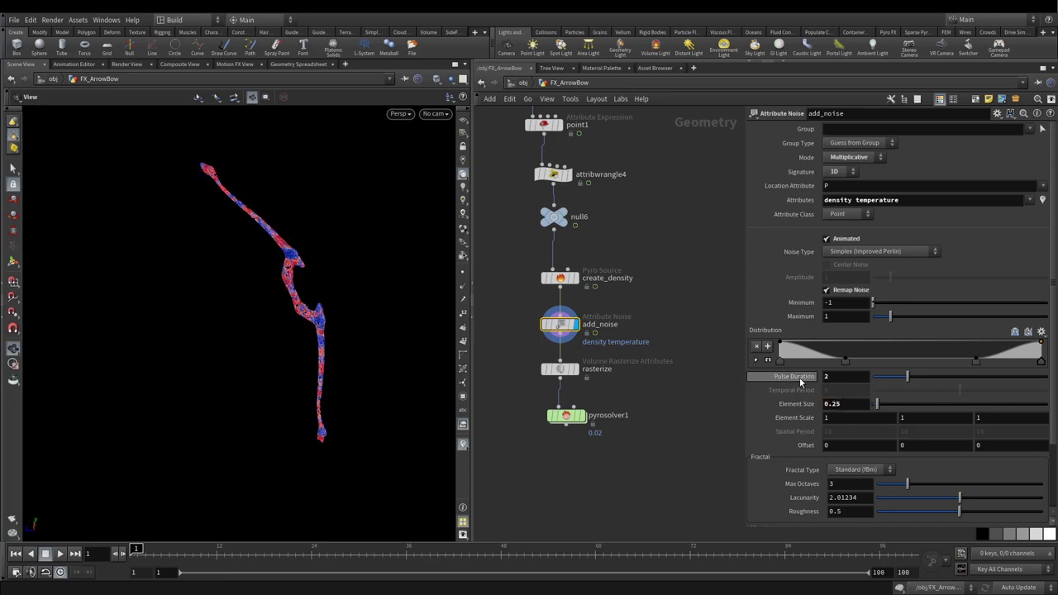
Step: Reset Pulse Duration to 1, clamp the post-process minimum at 0, and display rasterize
middle_click(793, 377, "ctrl")
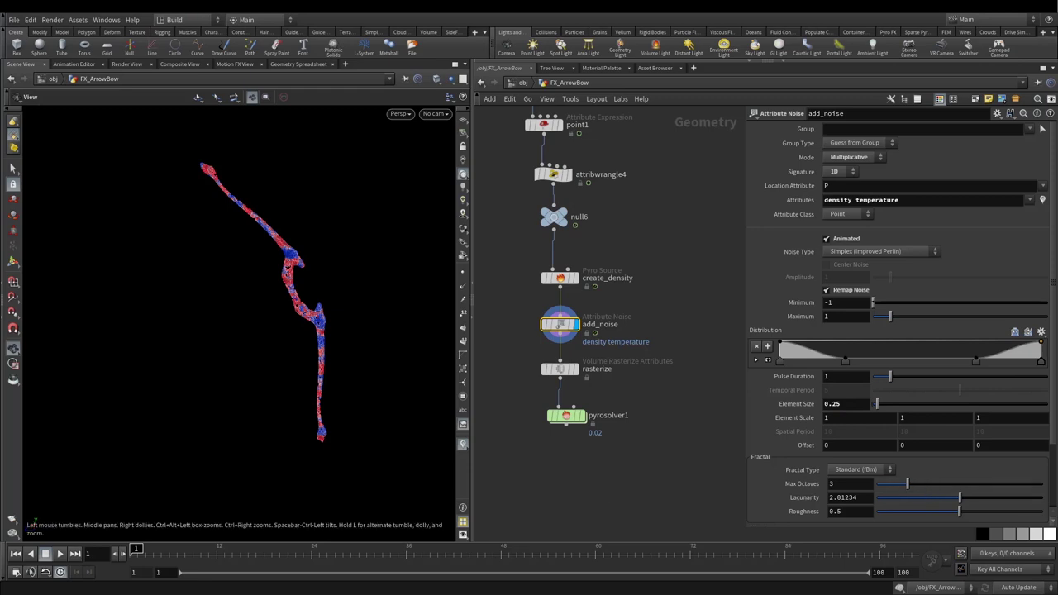
scroll(837, 507, "down", 3)
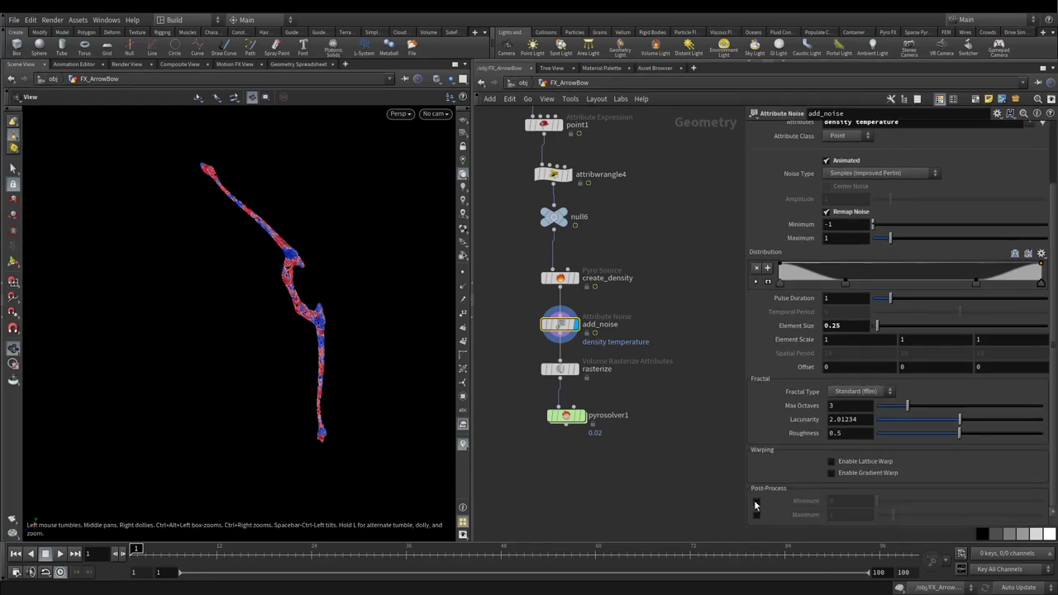
left_click(756, 501)
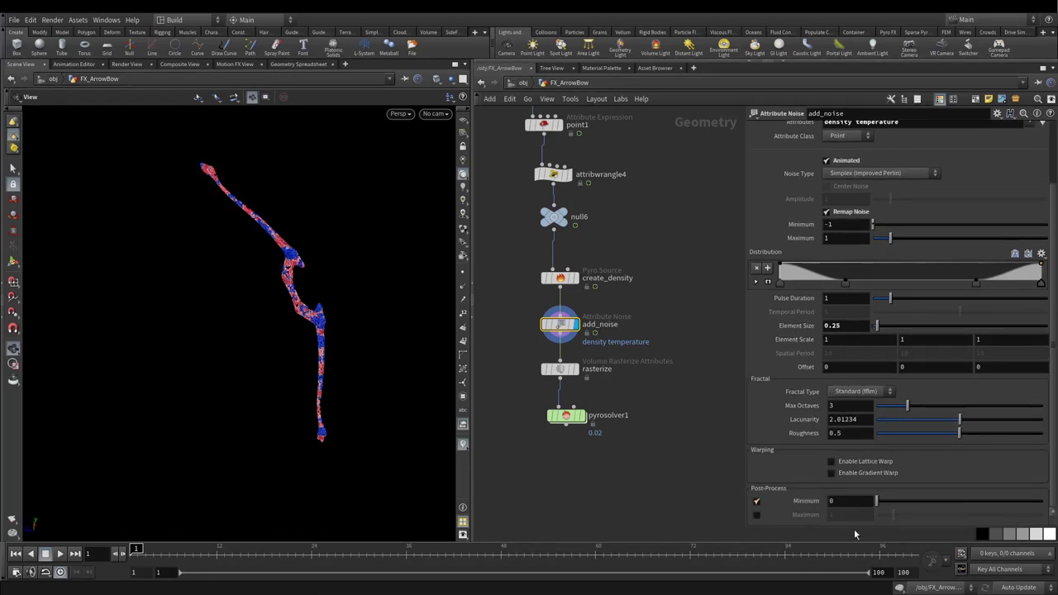
left_click(576, 368)
left_click(562, 369)
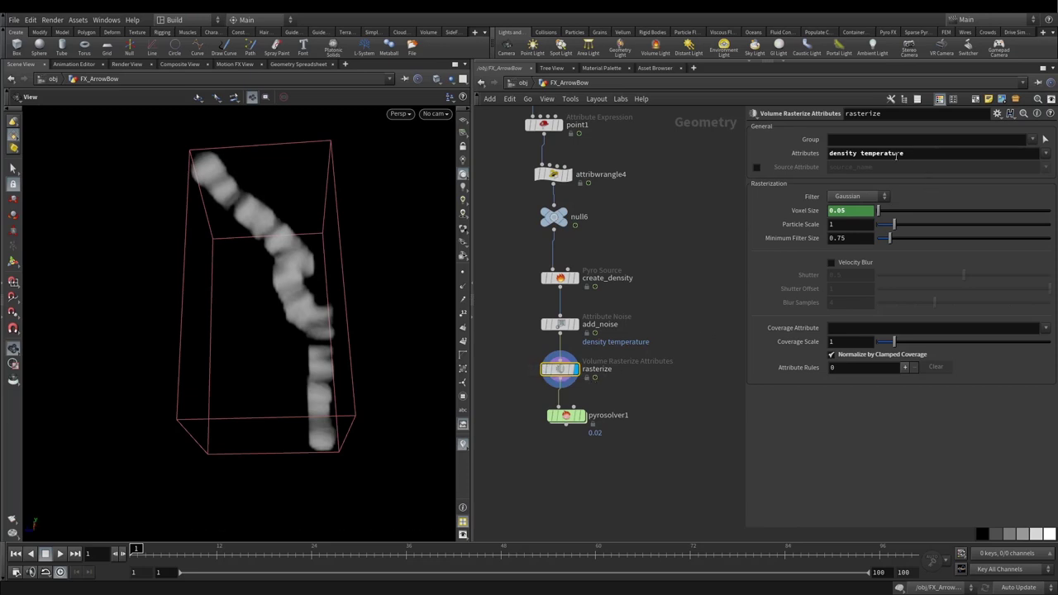
Step: Check the rasterize settings, then select pyrosolver1
left_click_drag(913, 155, 807, 152)
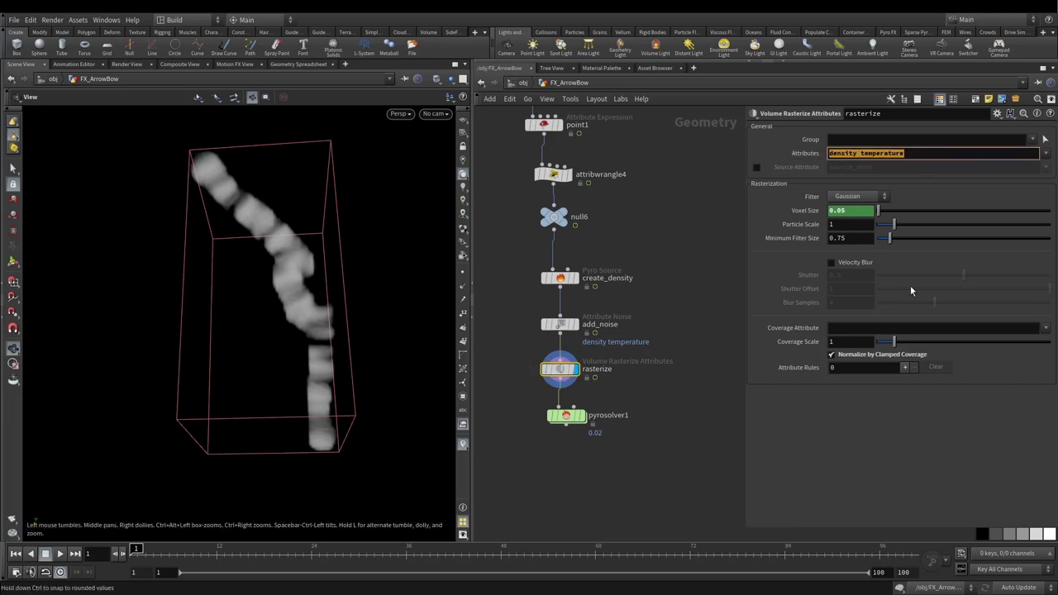
left_click_drag(543, 422, 543, 445)
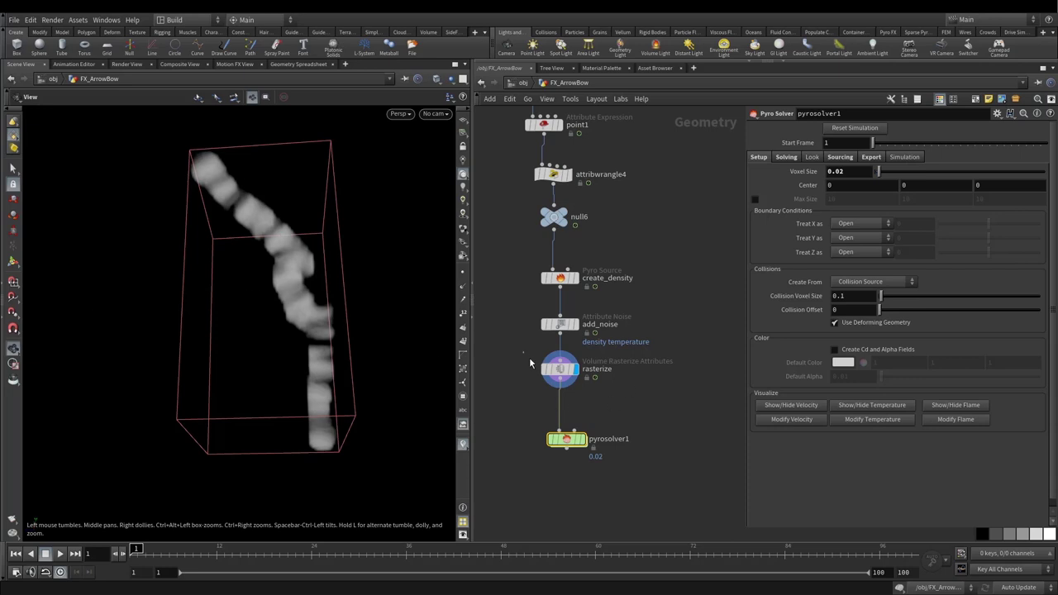
left_click(560, 368)
left_click(567, 441)
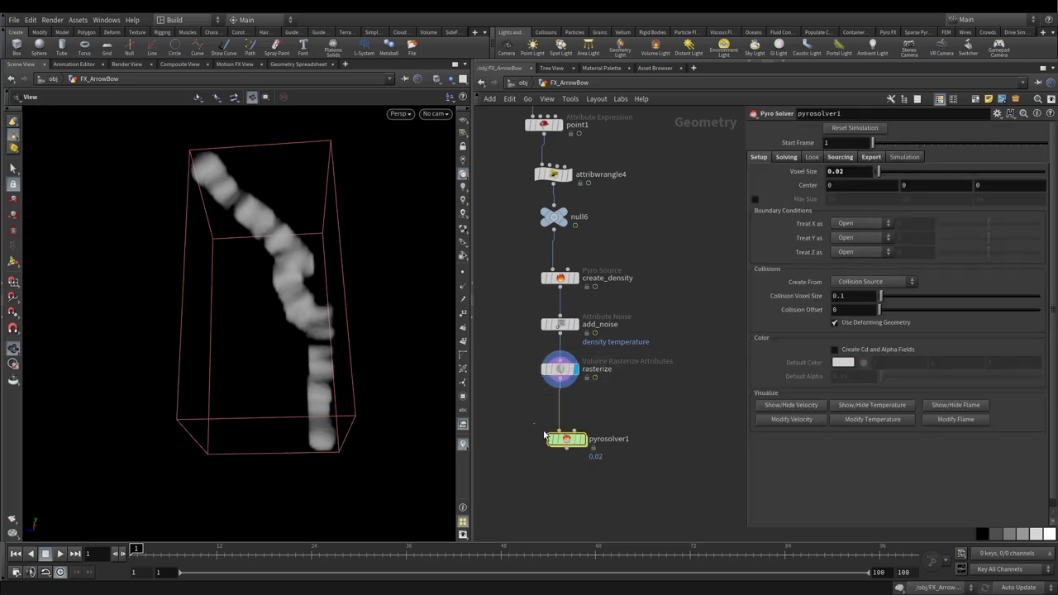
left_click_drag(533, 424, 586, 473)
Step: Change pyrosolver1's Voxel Size from 0.02 to 0.1
right_click(838, 171)
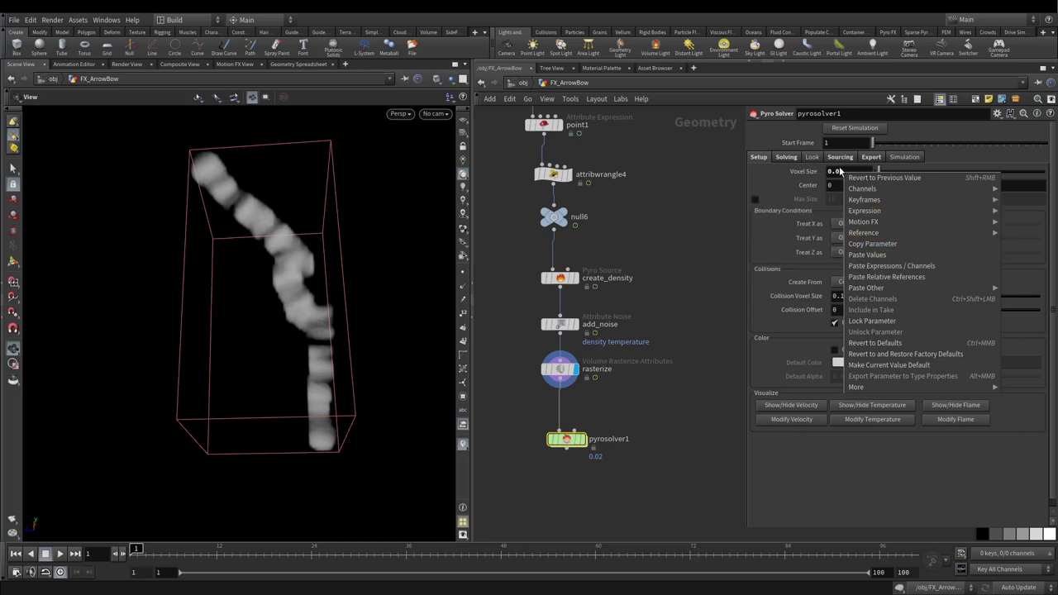
left_click(865, 255)
double_click(835, 171)
type("0.1")
key("Return")
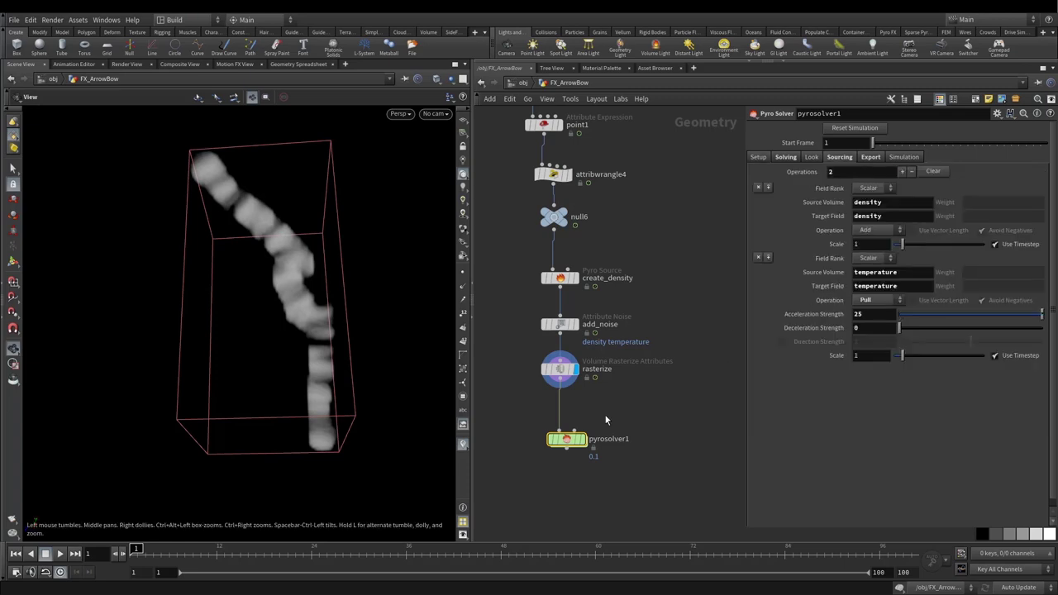
middle_click_drag(721, 357, 737, 261)
right_click(584, 344)
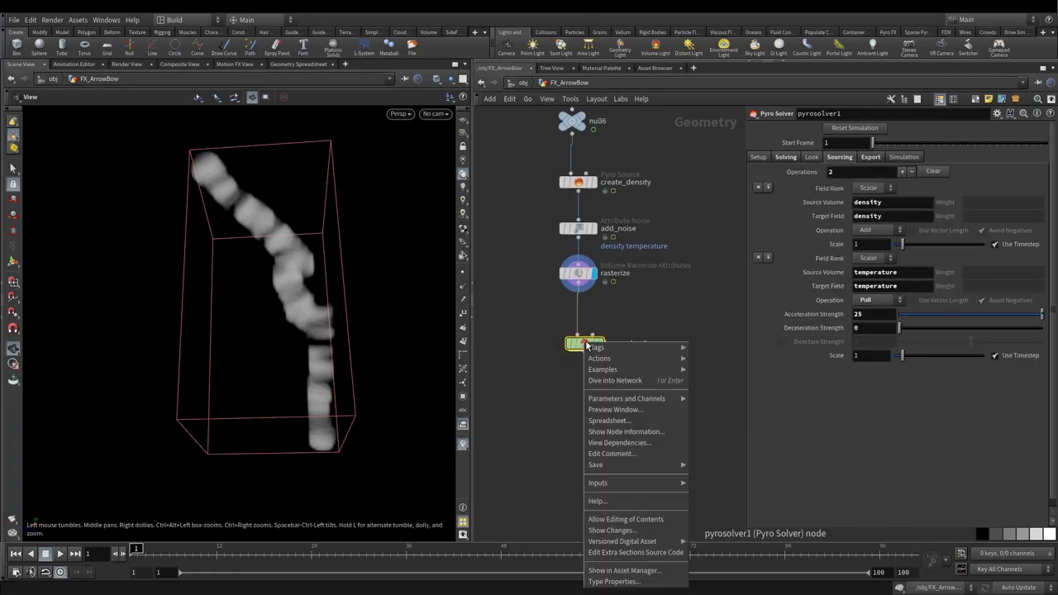
left_click(529, 393)
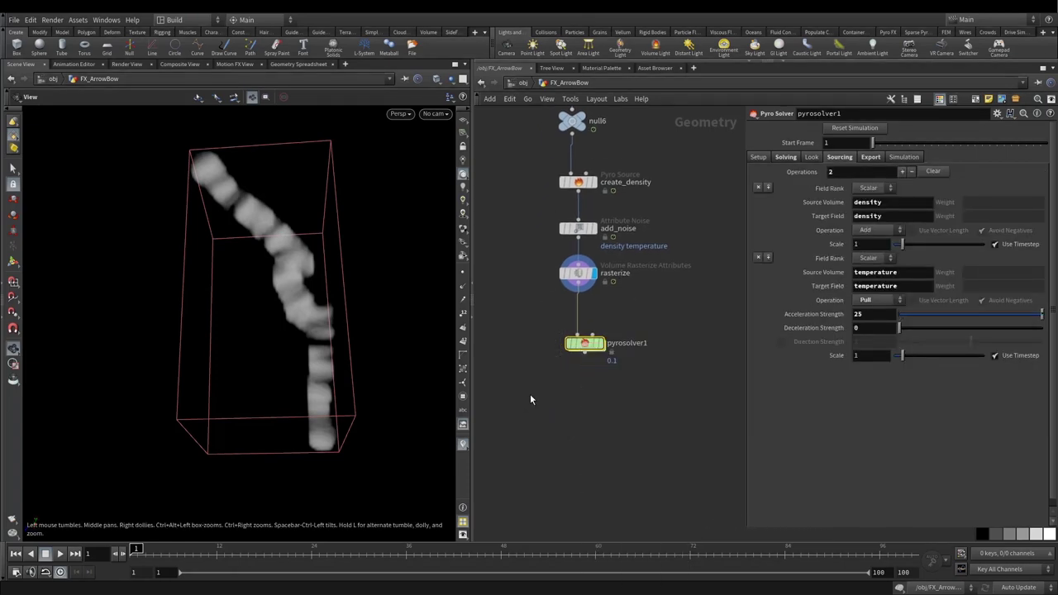
scroll(529, 393, "down", 3)
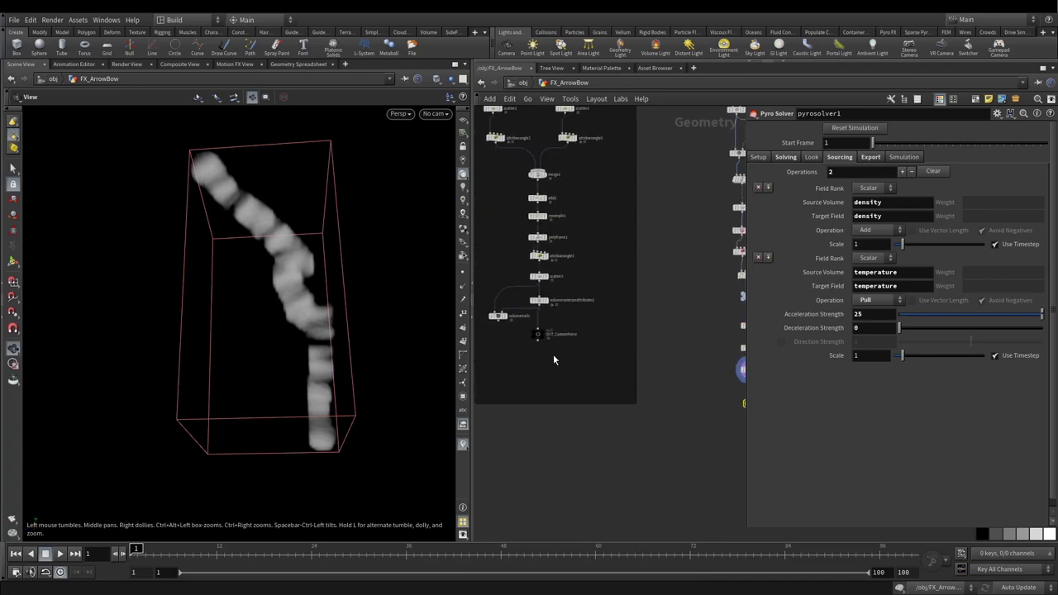
scroll(542, 346, "up", 5)
left_click(540, 332)
scroll(565, 383, "down", 2)
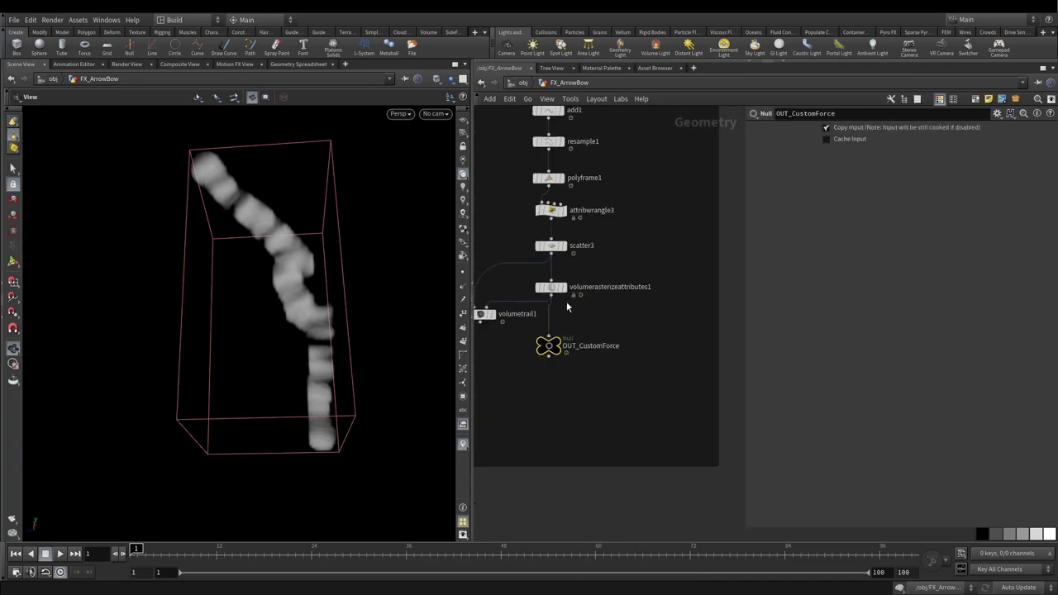
left_click(565, 246)
left_click_drag(380, 331, 676, 346)
scroll(570, 347, "up", 4)
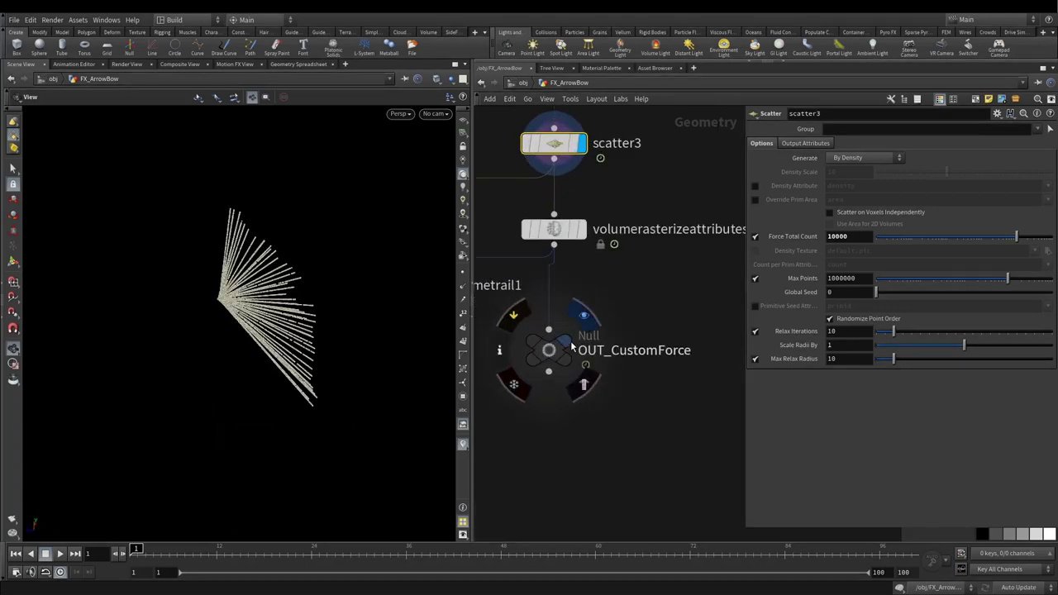
left_click(570, 347)
left_click(549, 349)
scroll(542, 407, "down", 6)
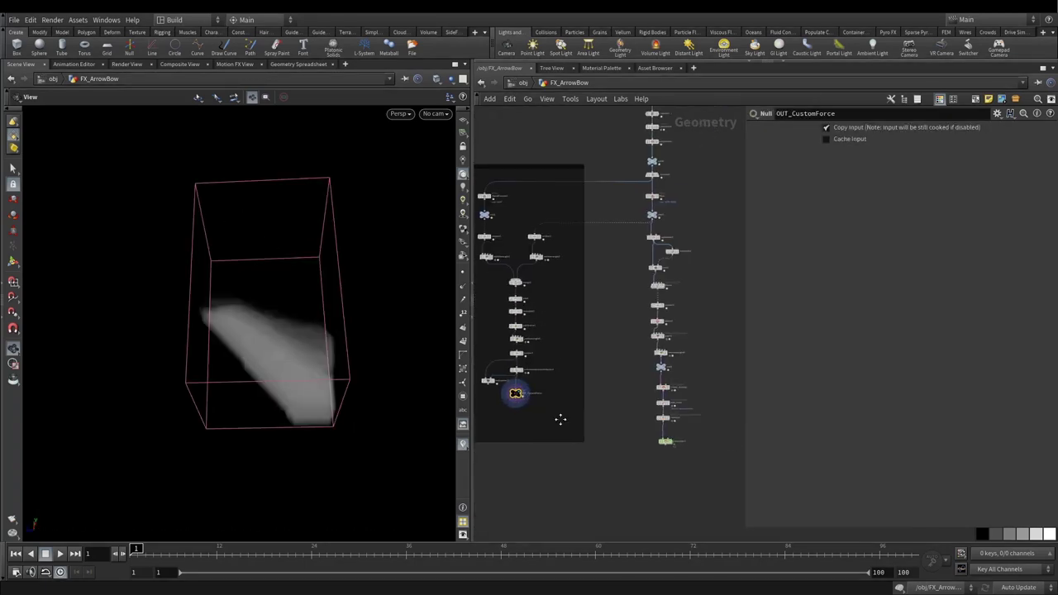
scroll(578, 436, "up", 4)
left_click(630, 437)
left_click(599, 440)
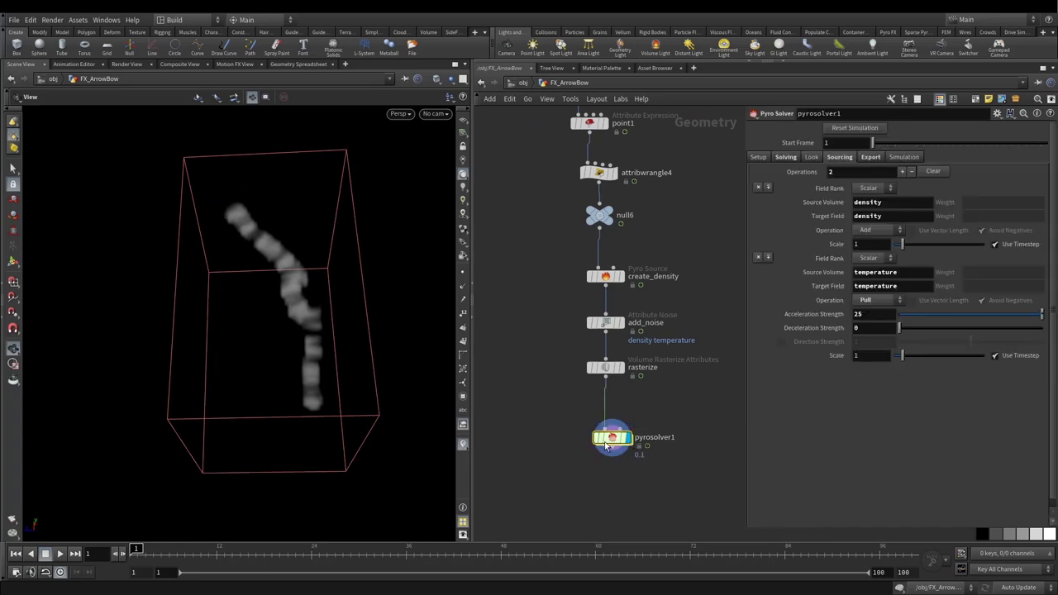
scroll(531, 417, "down", 4)
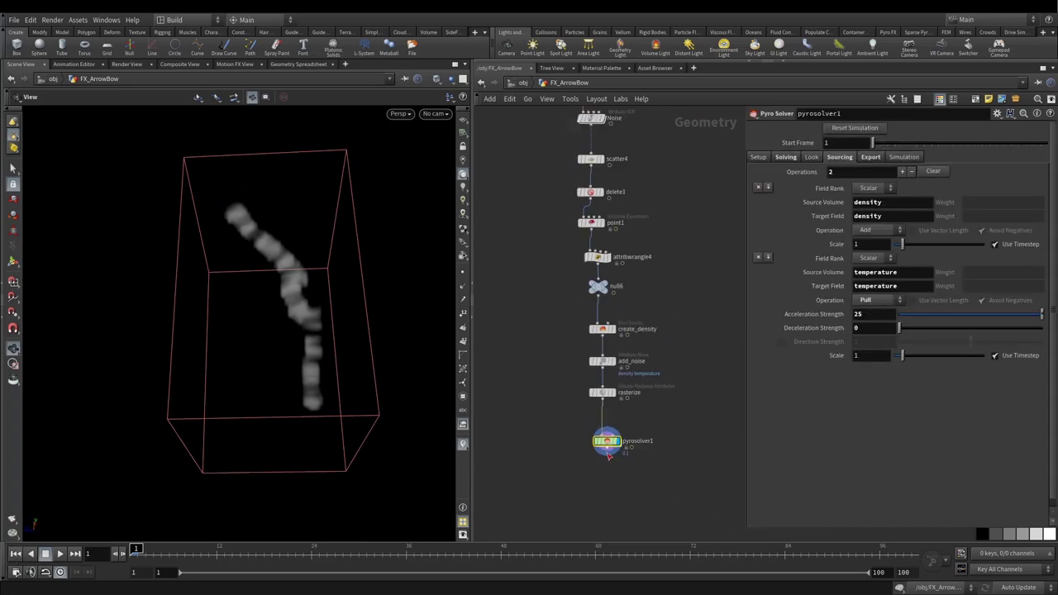
Step: Play the smoke simulation and template convert1 so the archer shows as wireframe
left_click(60, 555)
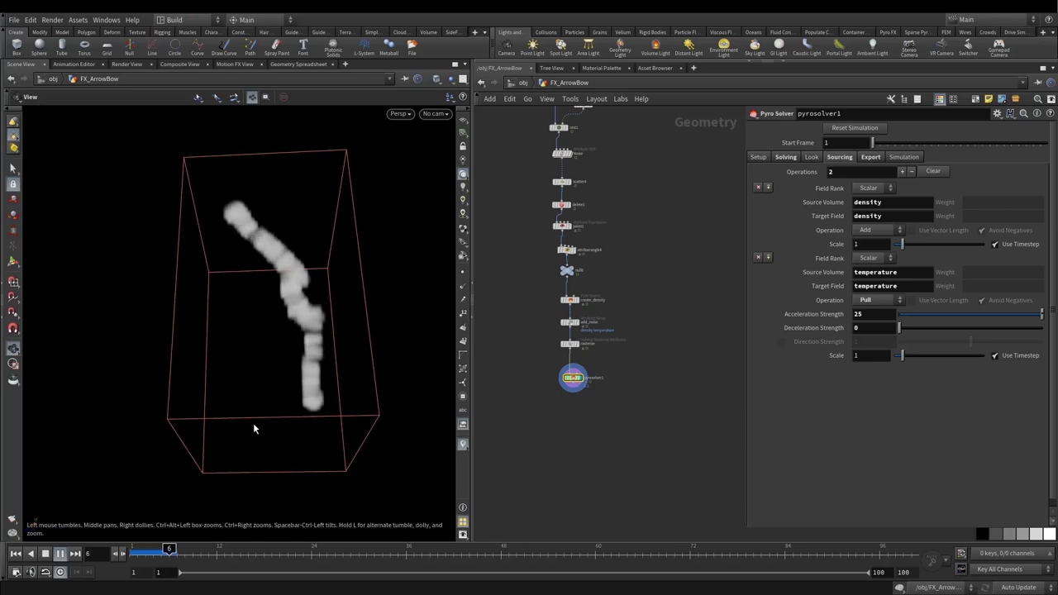
scroll(548, 325, "down", 3)
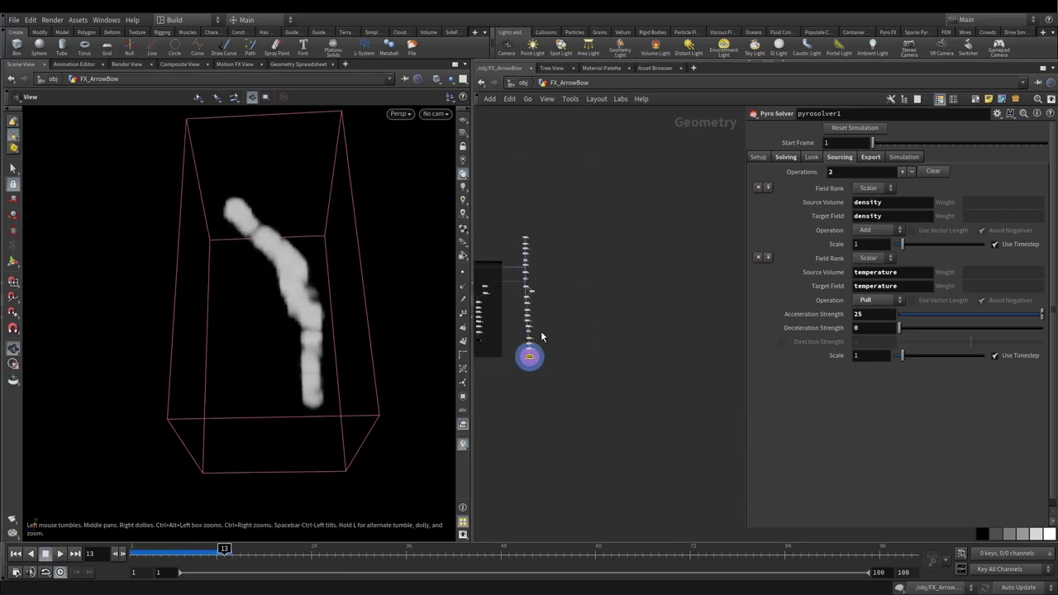
scroll(548, 324, "up", 6)
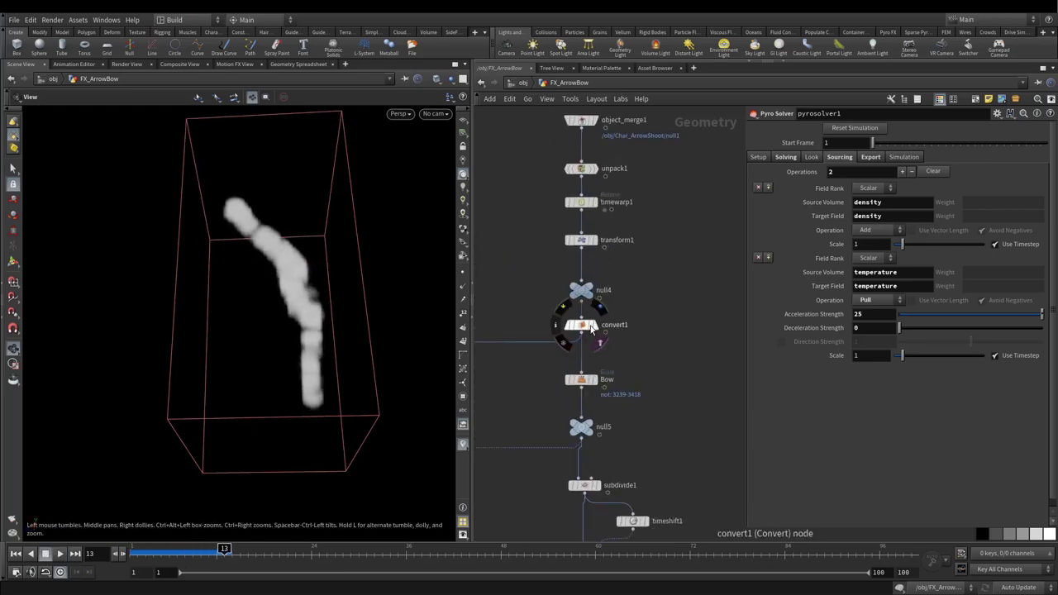
left_click(598, 339)
scroll(330, 283, "down", 5)
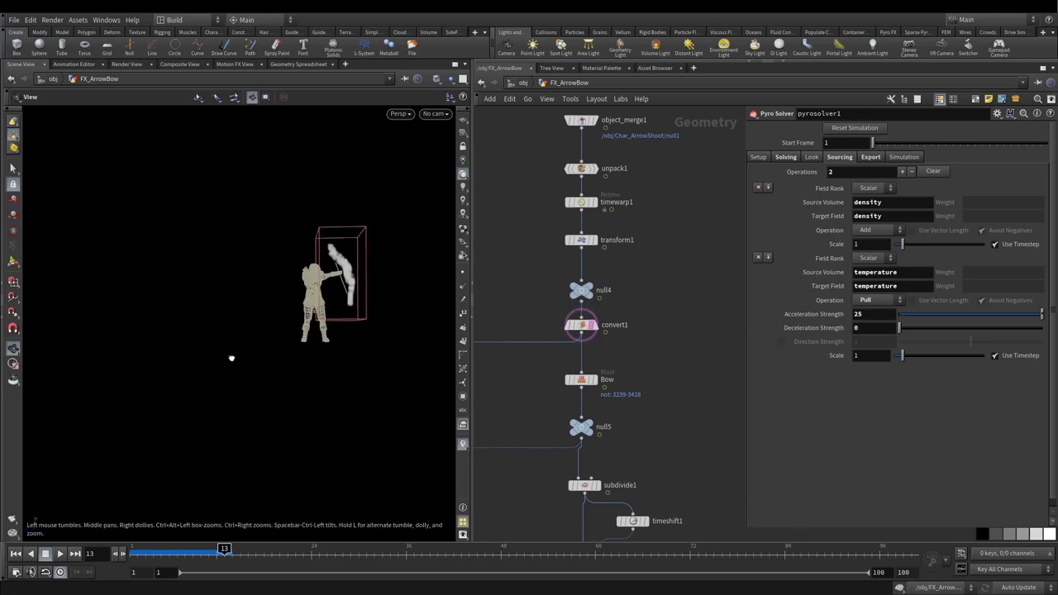
scroll(630, 372, "down", 4)
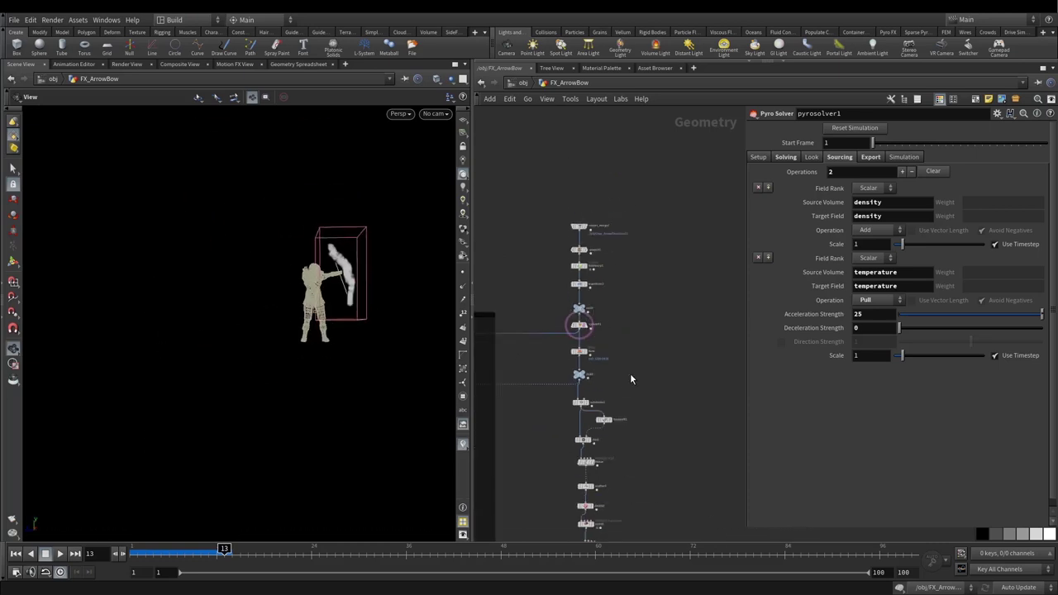
Step: Replay from frame 1, move in on the character and smoke, then stop
left_click(15, 553)
left_click(59, 553)
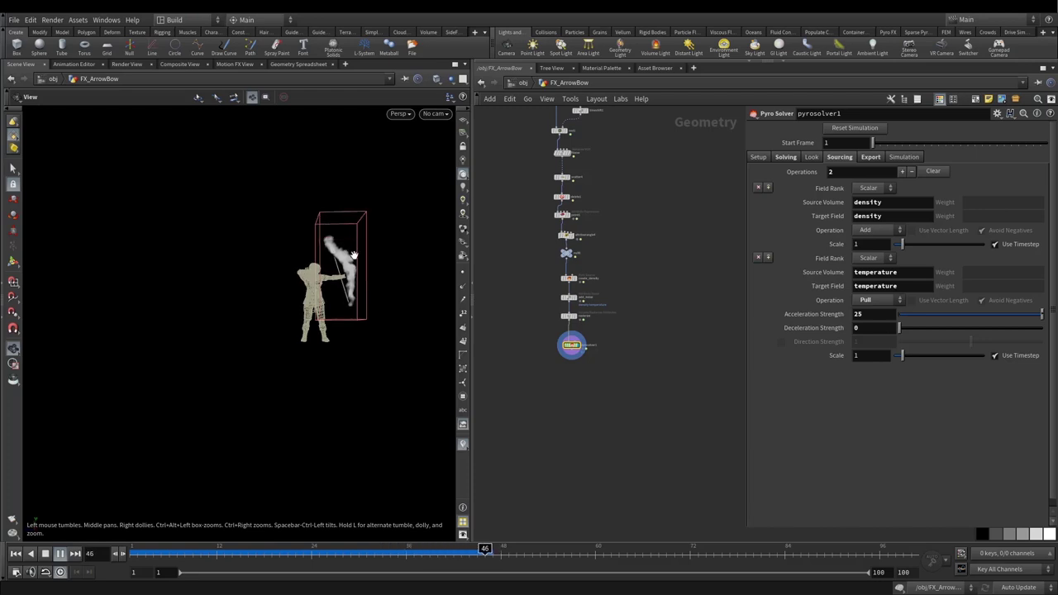
right_click_drag(391, 245, 497, 238)
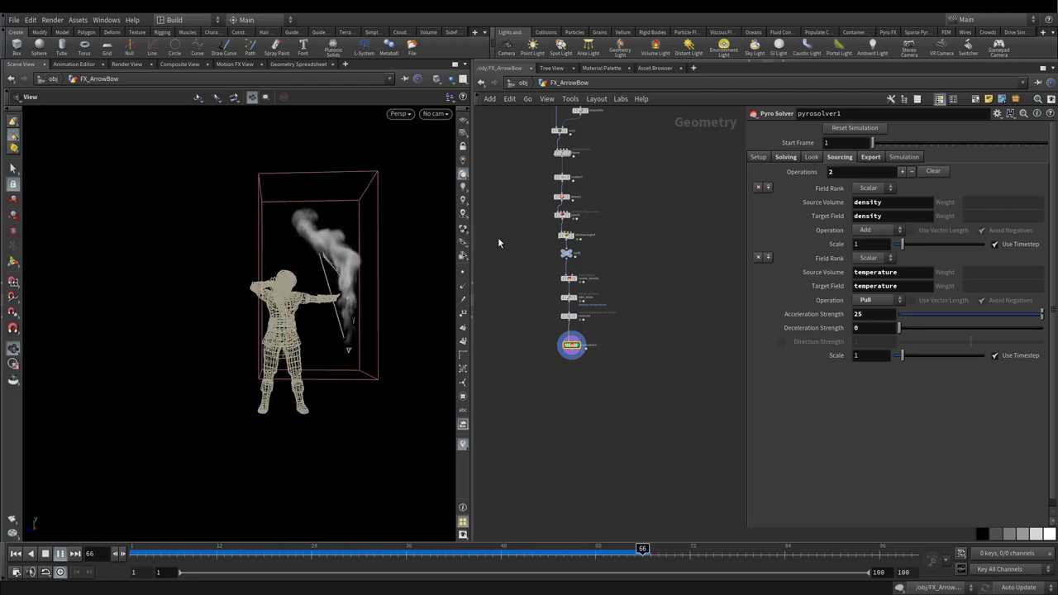
left_click(15, 553)
Step: Display the OUT_CustomForce output and the scattered points around the archer and bow
scroll(607, 285, "up", 5)
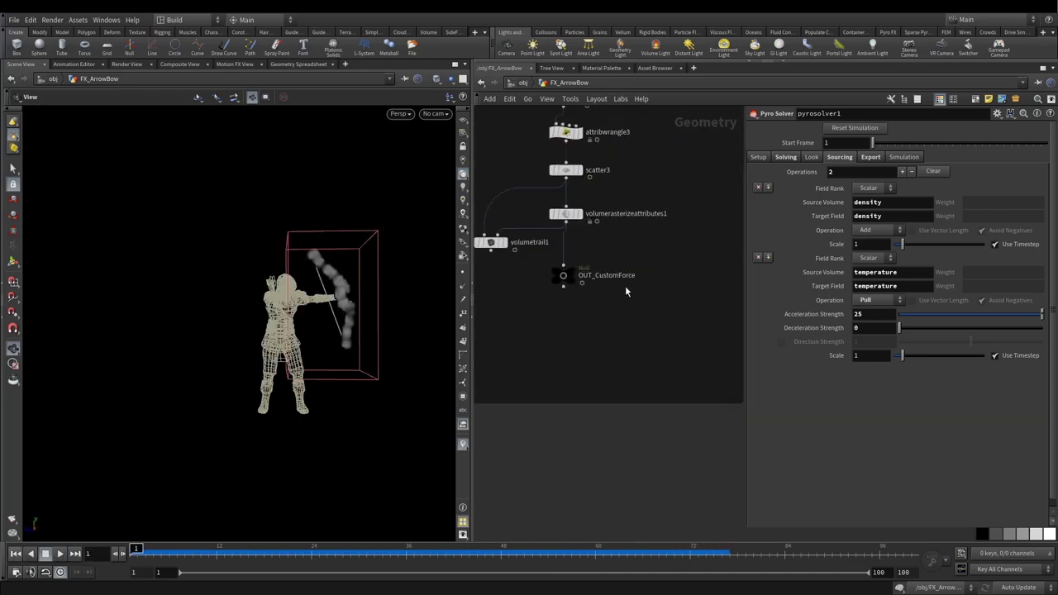
left_click(577, 267)
left_click(563, 275)
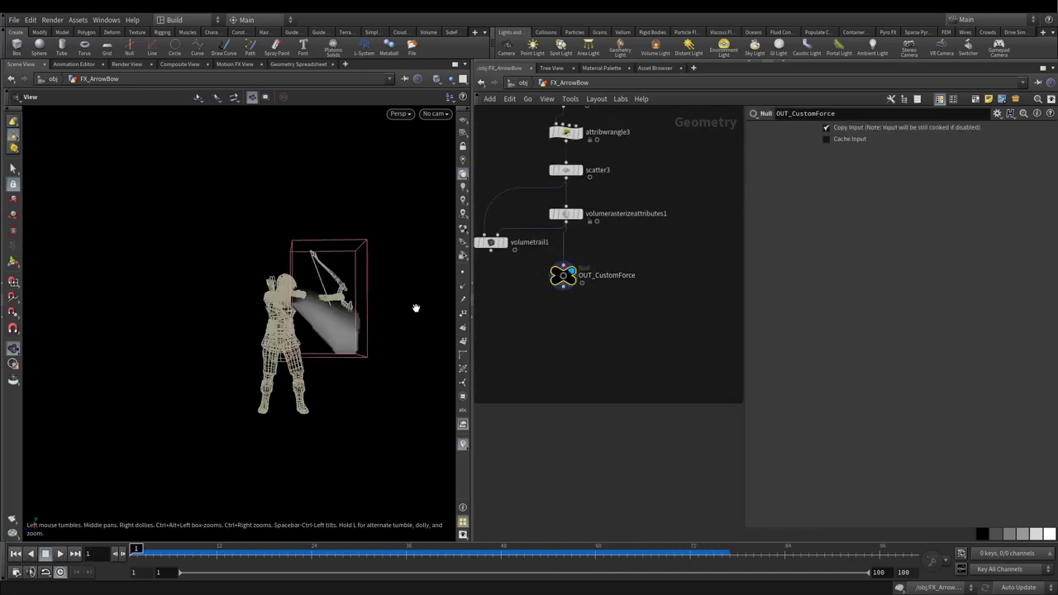
left_click(577, 170)
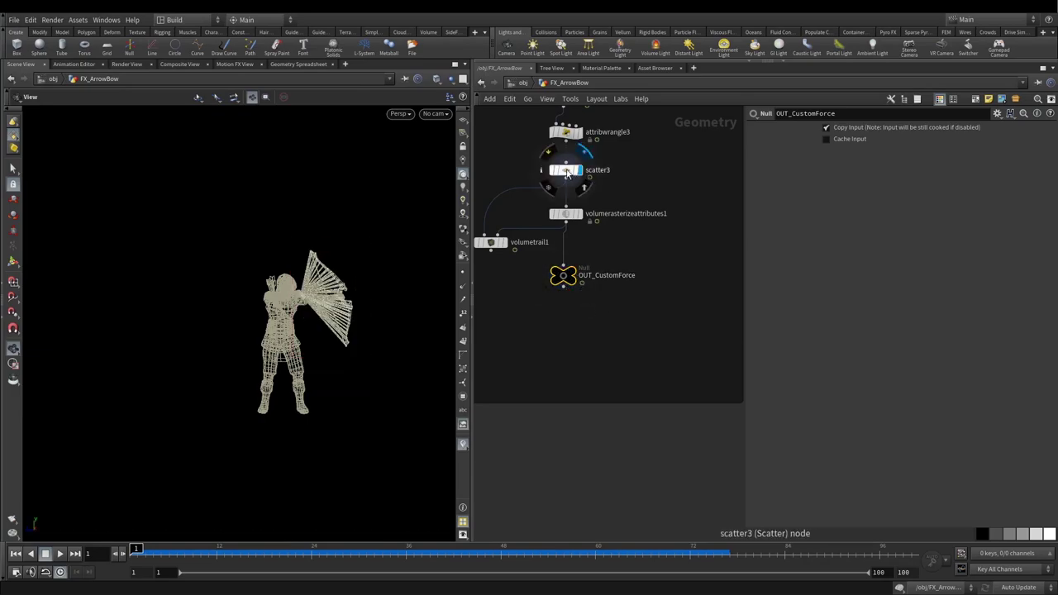
left_click(565, 170)
scroll(312, 279, "up", 5)
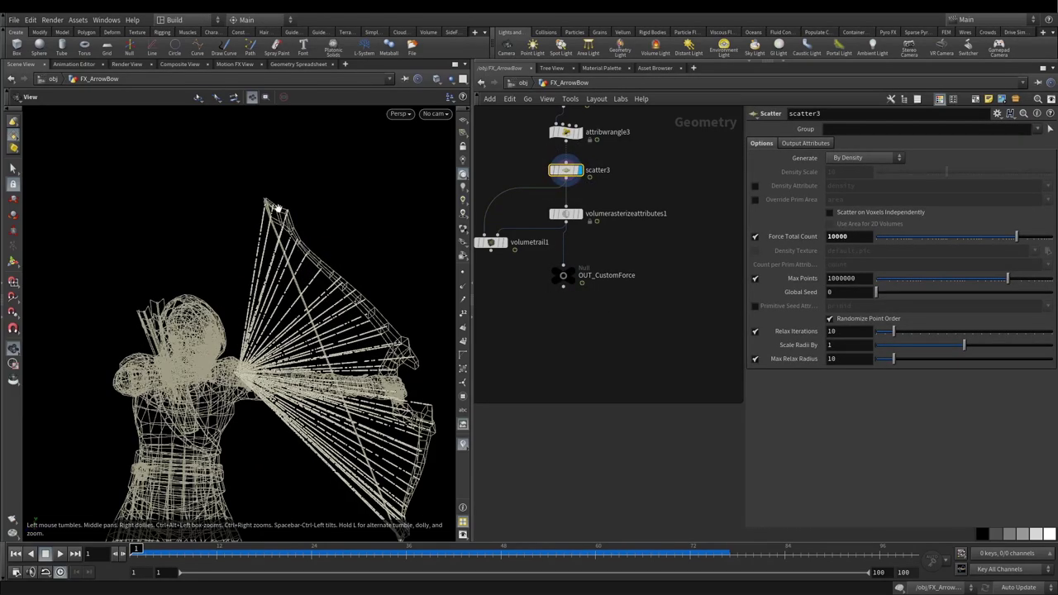
mouse_move(240, 339)
left_mouse_down()
mouse_move(273, 340)
mouse_move(236, 335)
left_mouse_up()
scroll(550, 304, "down", 5)
scroll(548, 289, "up", 5)
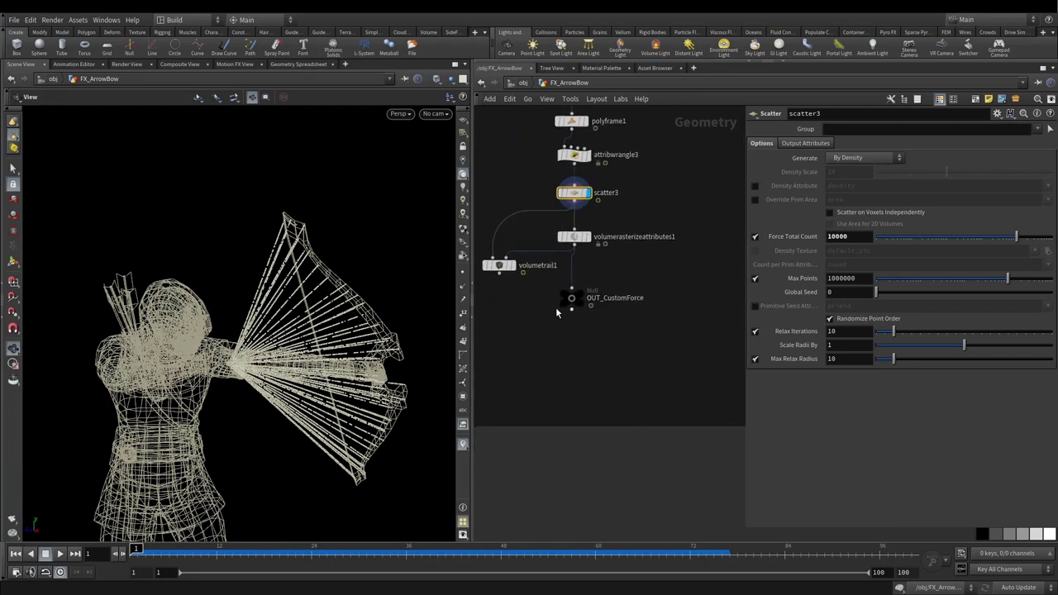
Step: Select the OUT_CustomForce null, copy it with Ctrl+C, and return to pyrosolver1
left_click_drag(555, 305, 575, 325)
left_click_drag(524, 369, 627, 297)
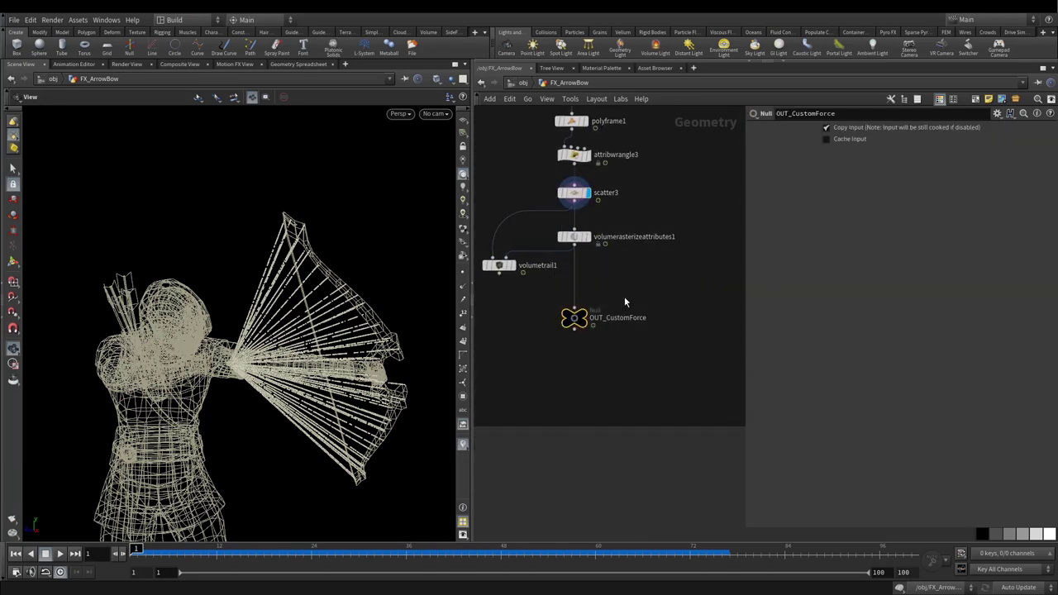
key("ctrl+c")
scroll(620, 314, "down", 5)
scroll(670, 364, "up", 5)
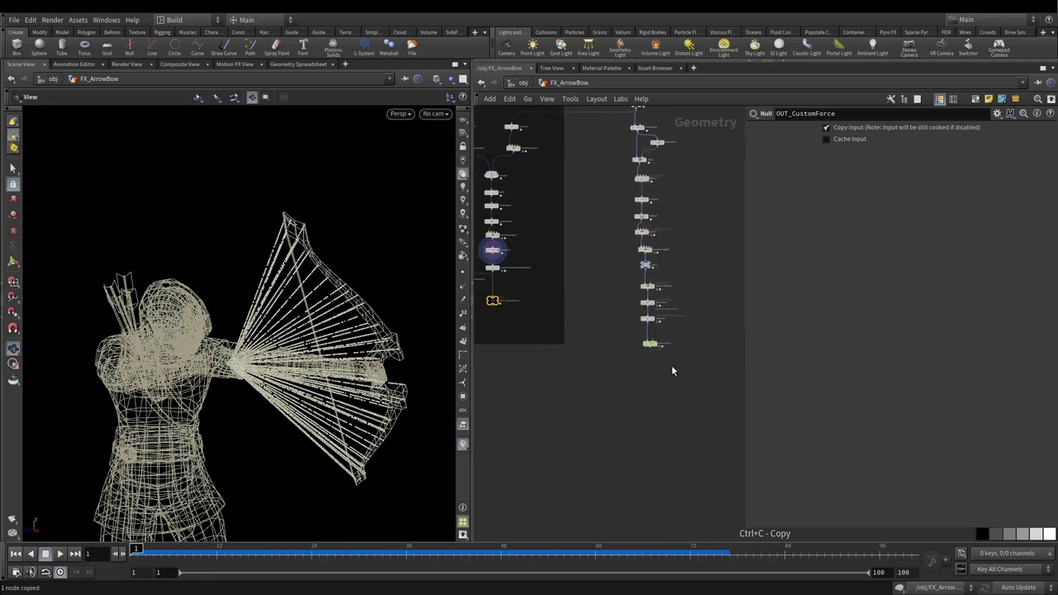
scroll(639, 304, "up", 5)
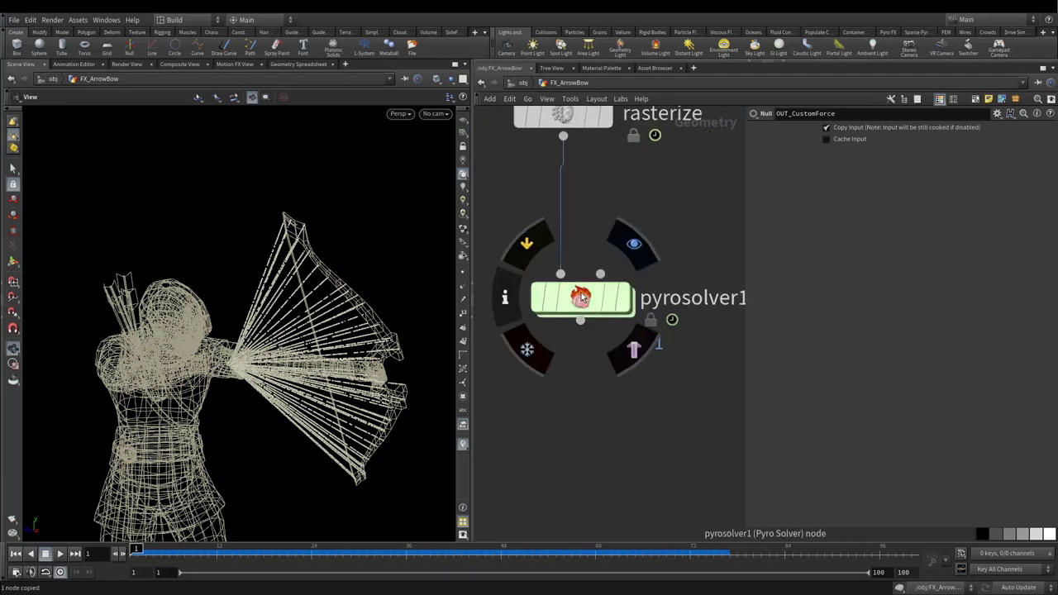
Step: Allow editing of pyrosolver1's contents and step inside the solver
right_click(581, 295)
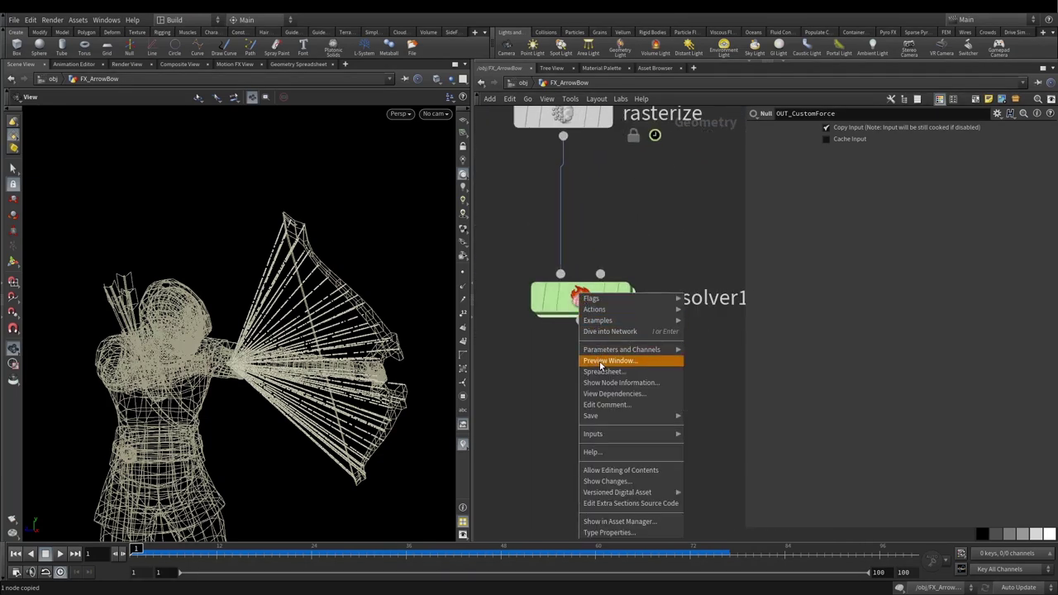
left_click(646, 470)
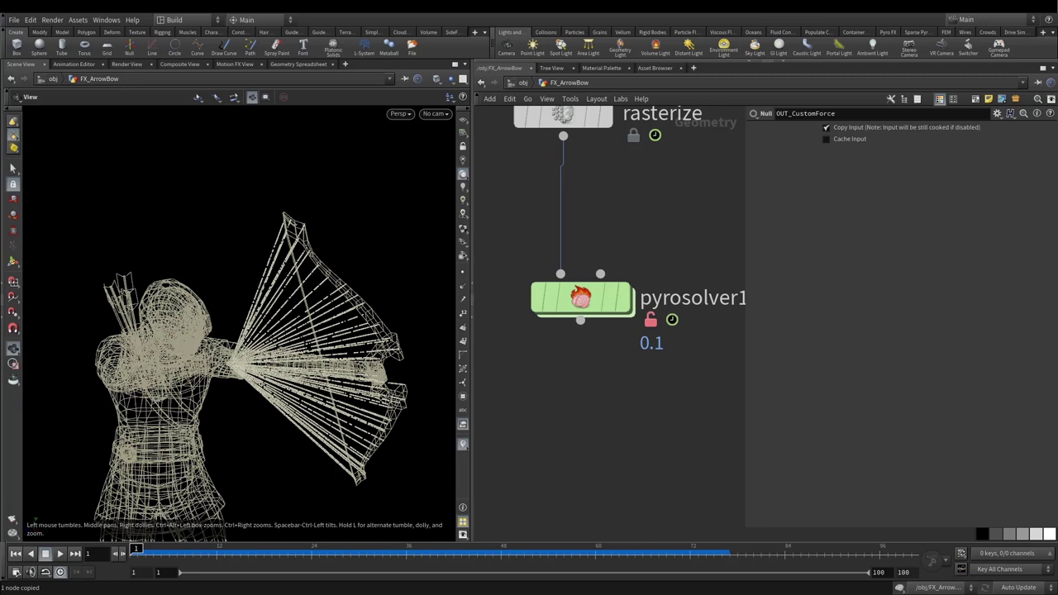
double_click(581, 298)
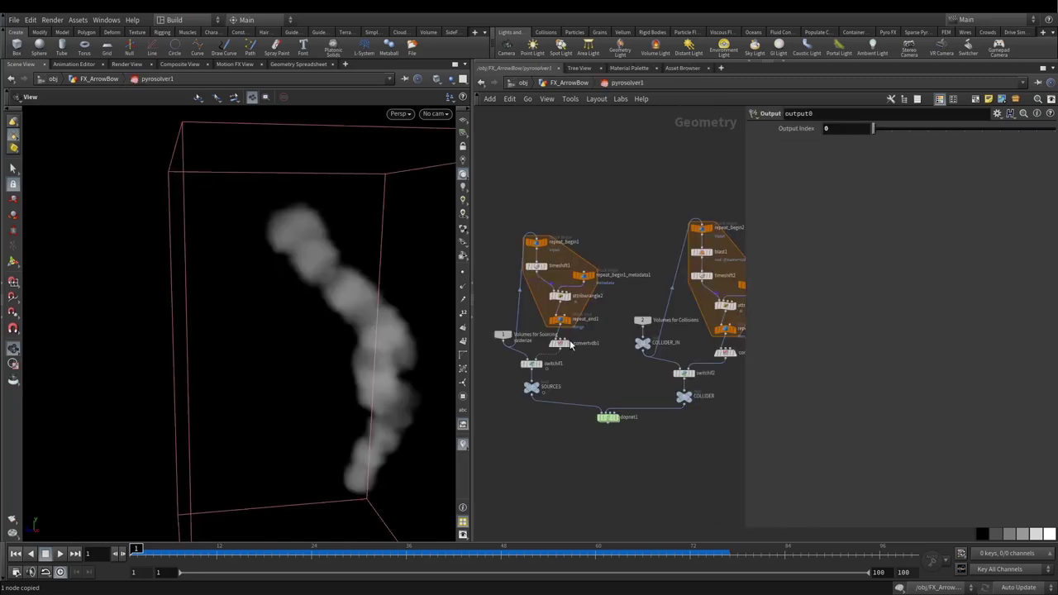
scroll(567, 342, "up", 5)
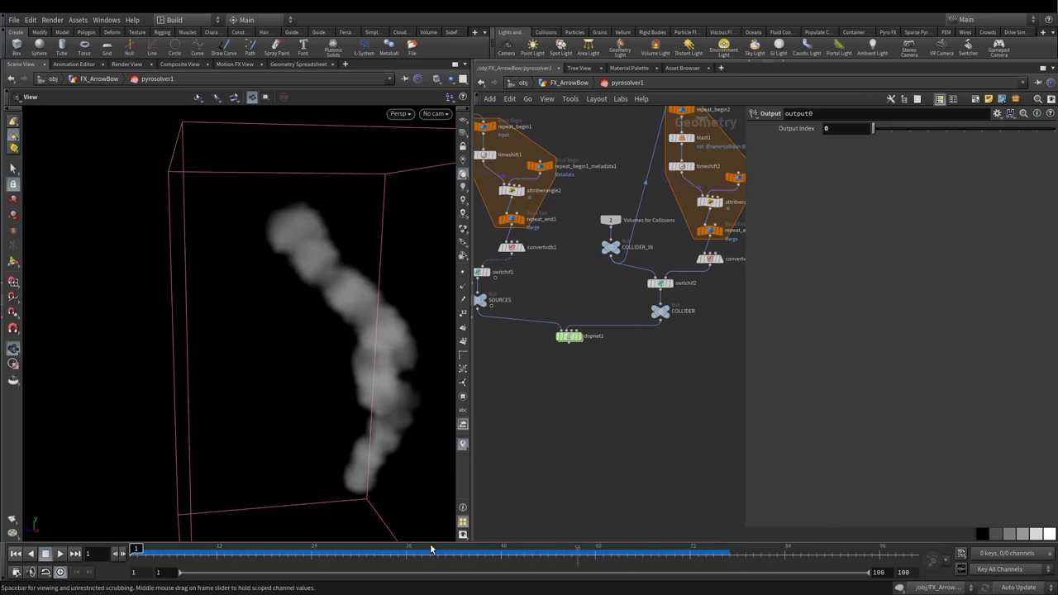
Step: Enter dopnet1 and frame source_burn, the pyro object, merge1 and output1 in view
mouse_move(566, 347)
left_click_drag(567, 347, 566, 338)
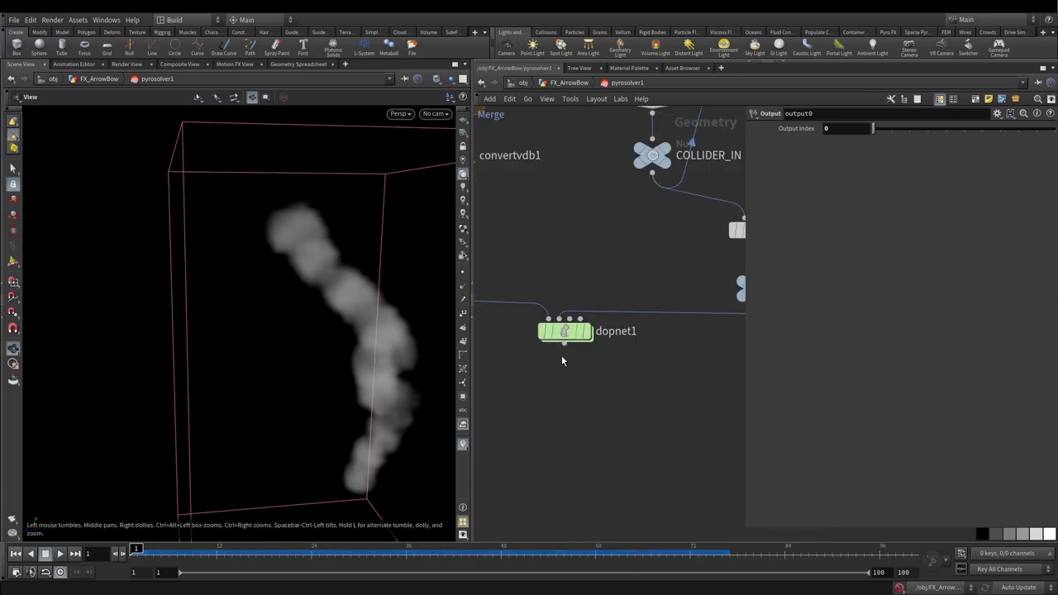
double_click(565, 331)
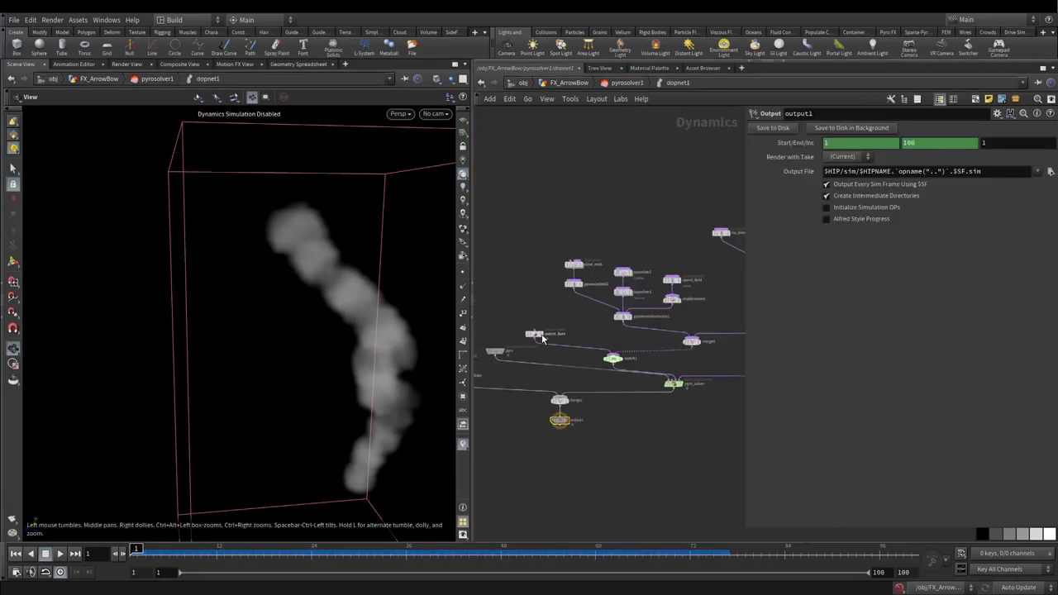
scroll(617, 309, "down", 4)
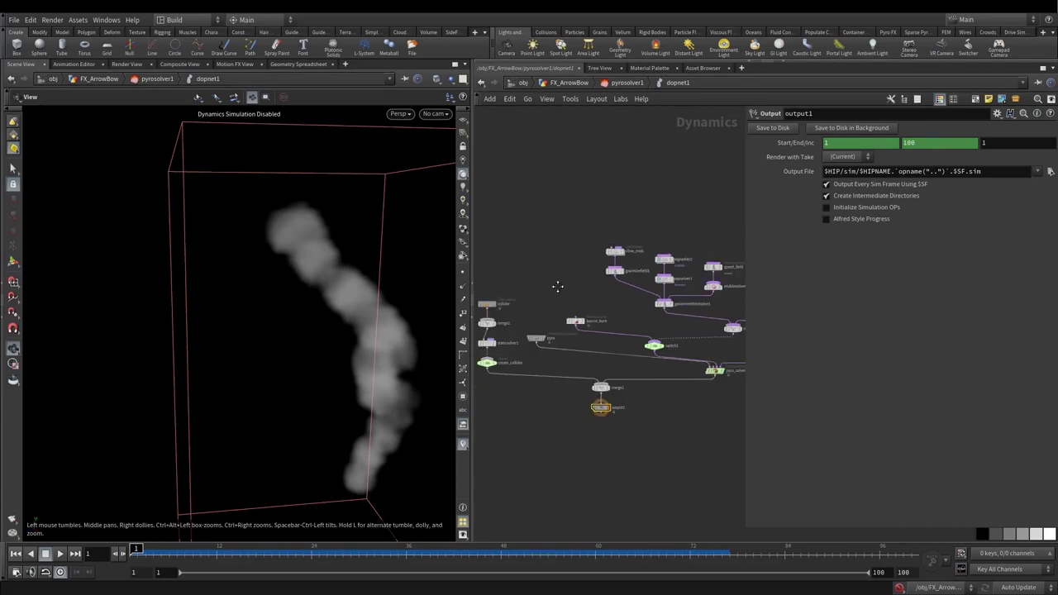
middle_click_drag(552, 282, 522, 259)
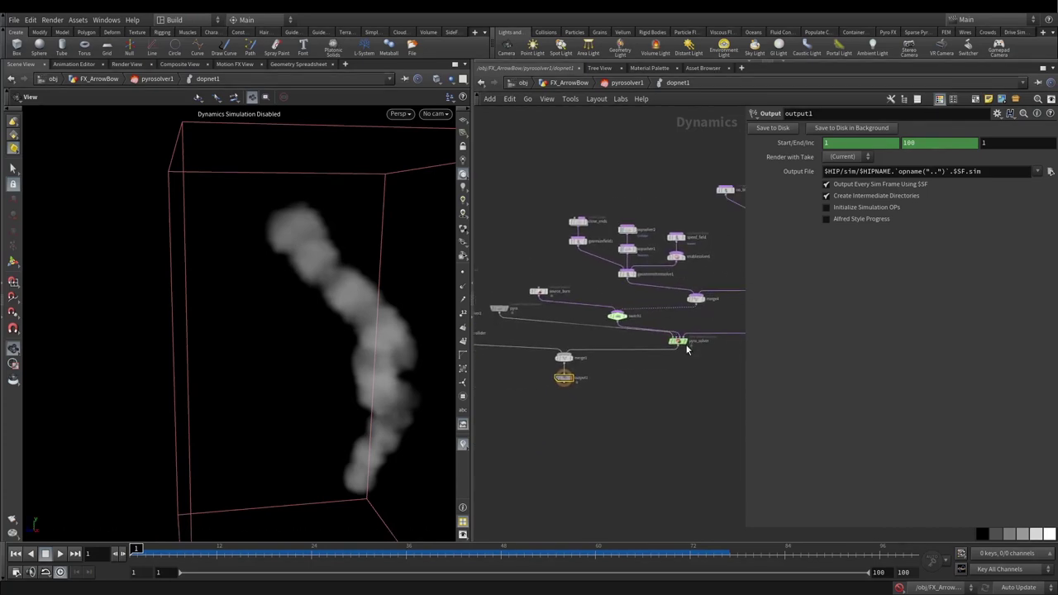
scroll(676, 337, "up", 3)
scroll(667, 386, "down", 3)
middle_click_drag(609, 325, 559, 317)
scroll(560, 316, "up", 3)
Step: Add a new Volume Source node beside source_burn
left_click(546, 318)
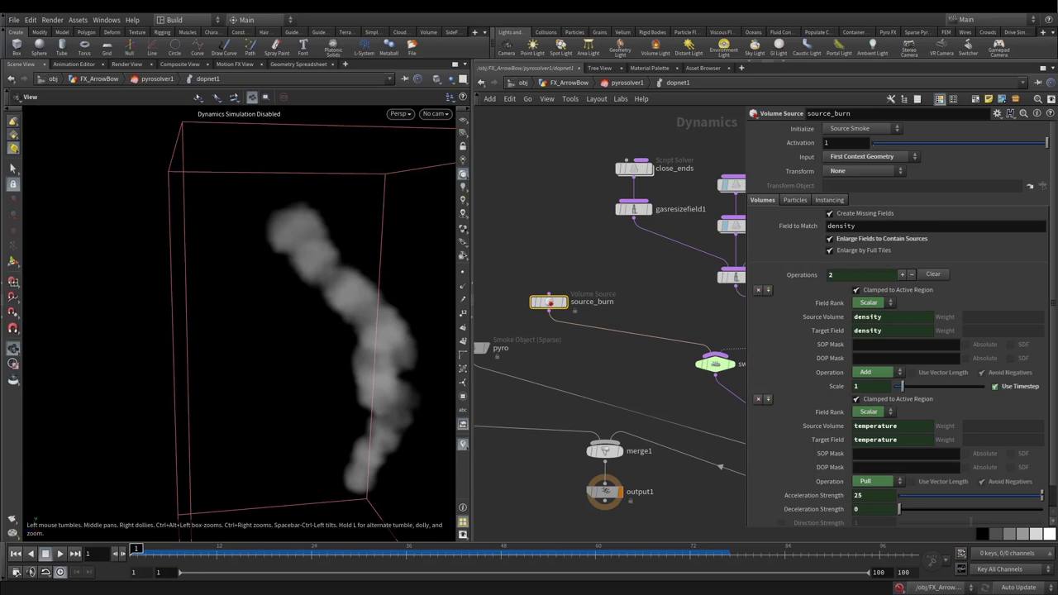
middle_click_drag(630, 301, 583, 329)
key("Tab")
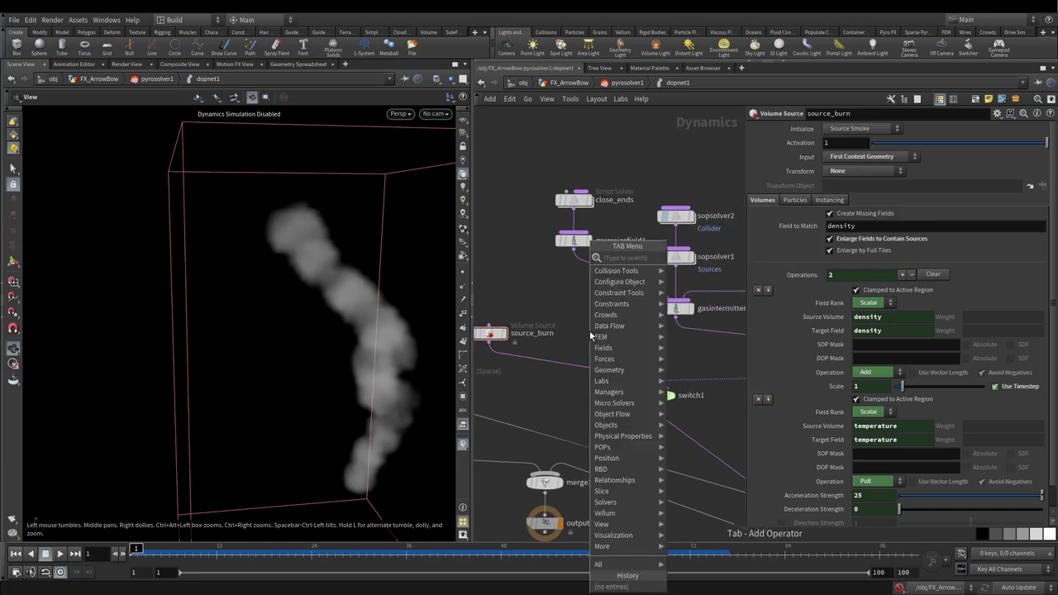
type("volumeso")
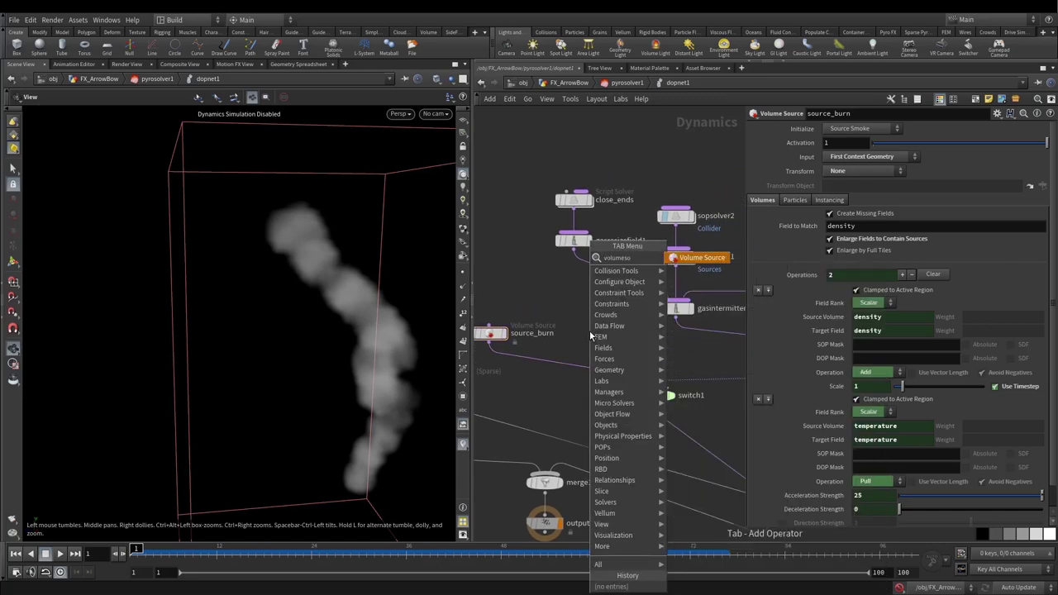
key("Return")
left_click(610, 322)
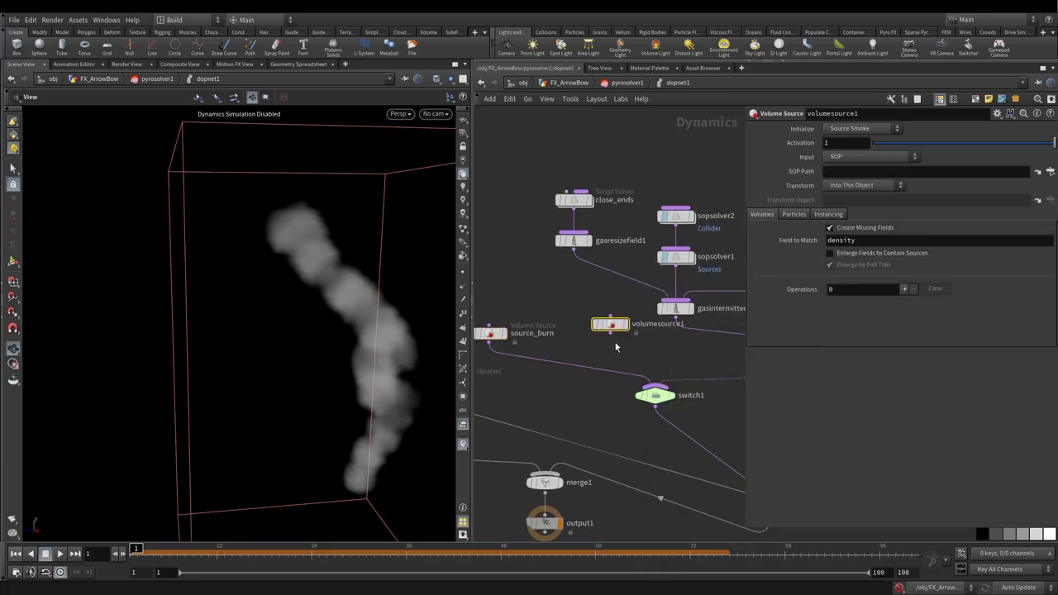
Step: Merge source_burn and the new volume source, wiring merge6 into switch1
left_click_drag(486, 302, 654, 386)
key("Tab")
type("merge")
key("Return")
left_click_drag(588, 355, 573, 373)
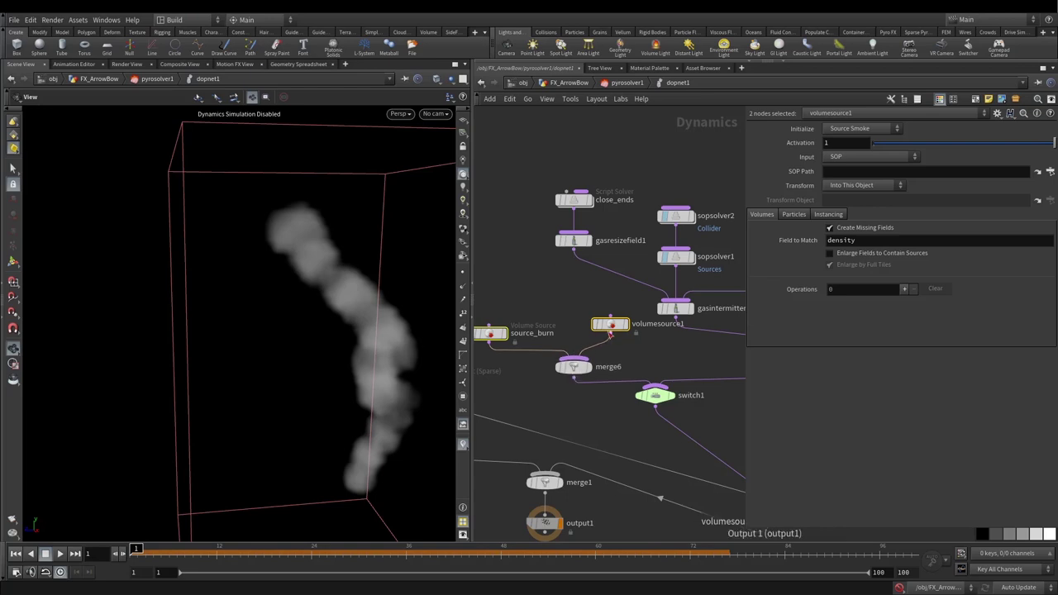
mouse_move(490, 333)
left_mouse_down()
mouse_move(494, 349)
mouse_move(493, 324)
left_mouse_up()
left_click_drag(636, 339, 618, 339)
Step: Rename the new volume source to CustomForce
double_click(644, 338)
type("Custom")
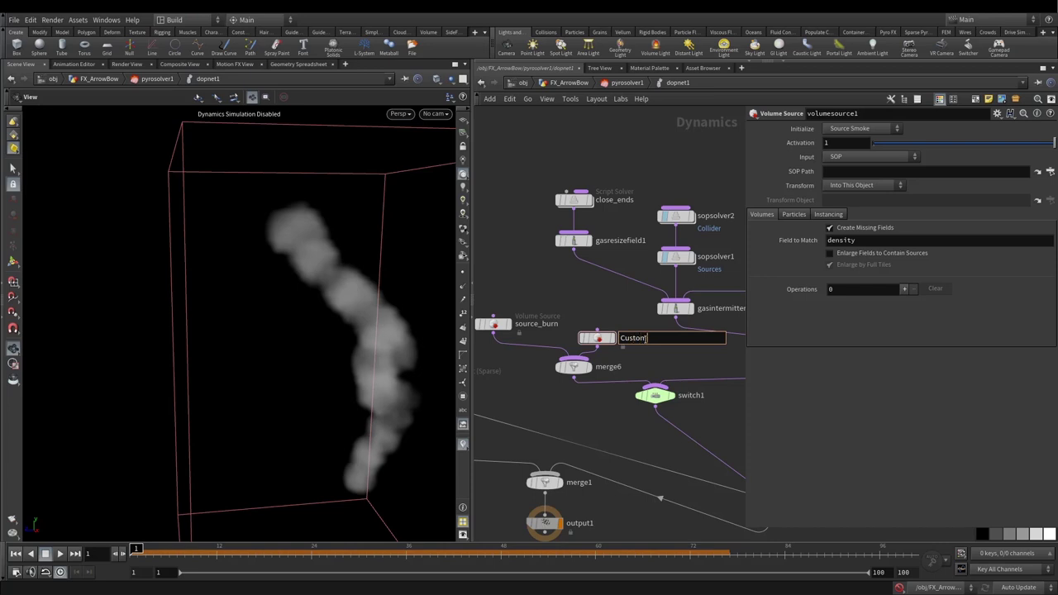
type("Force")
key("Return")
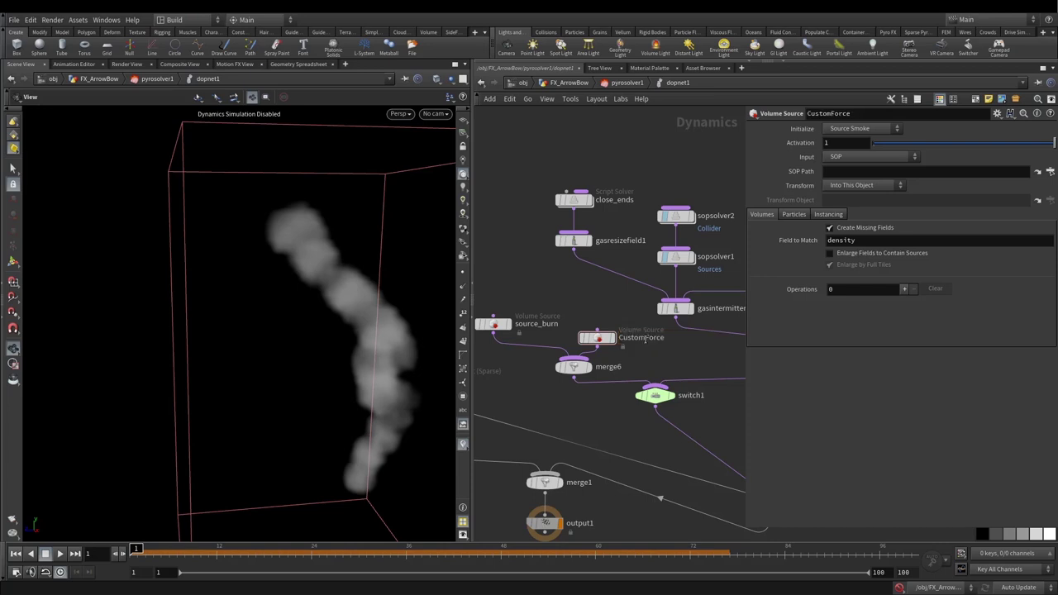
left_click_drag(595, 313, 614, 352)
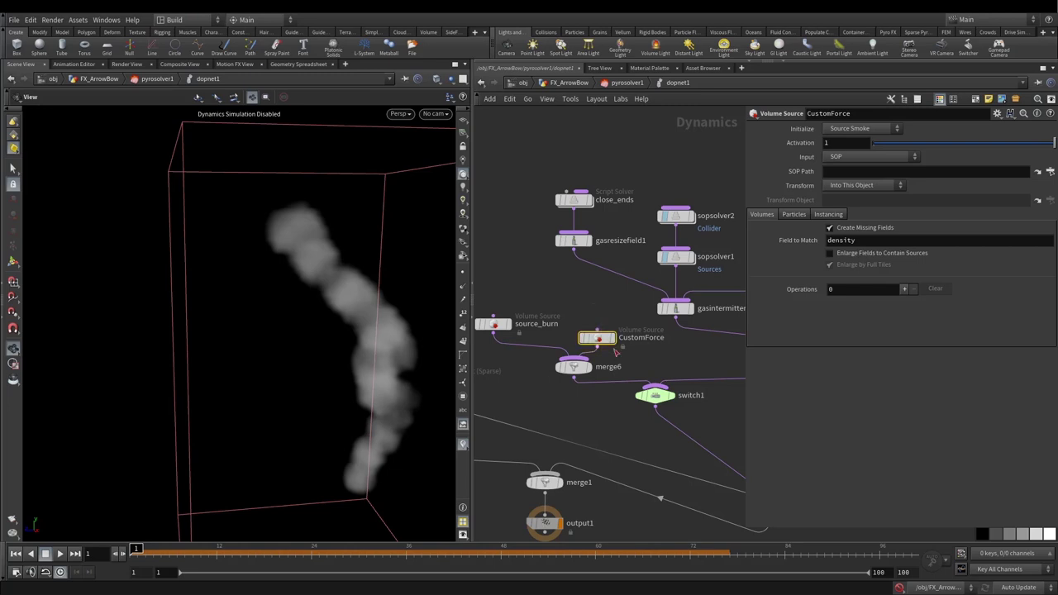
Step: Paste the OUT_CustomForce path into CustomForce's SOP Path and check its target
left_click(854, 157)
left_click(837, 172)
key("ctrl+v")
key("Return")
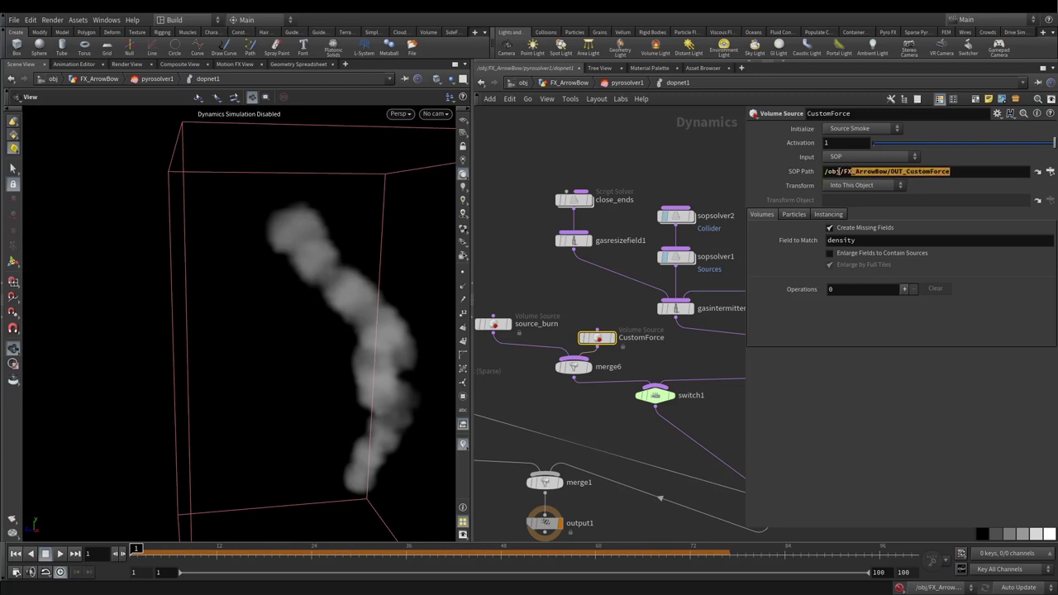
left_click(1038, 171)
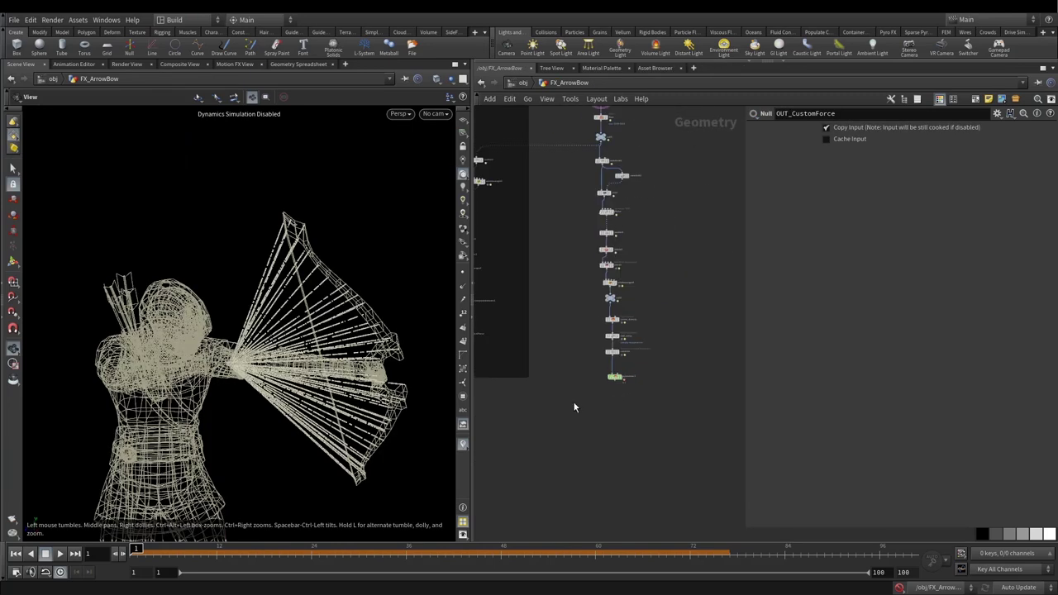
left_click(481, 84)
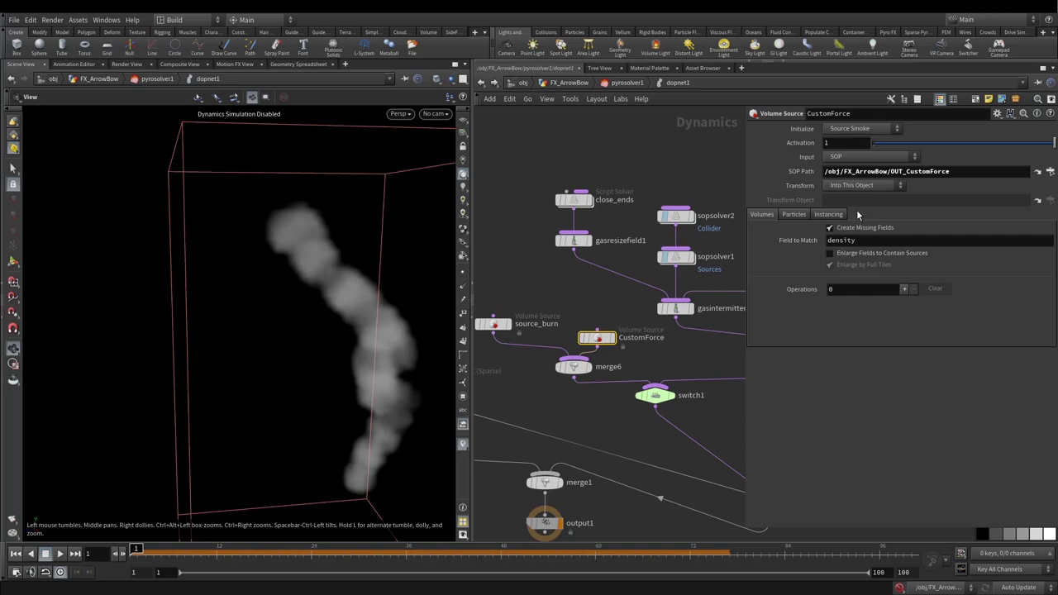
Step: Initialize CustomForce as Source Smoke and remove the density and temperature operations
left_click(851, 129)
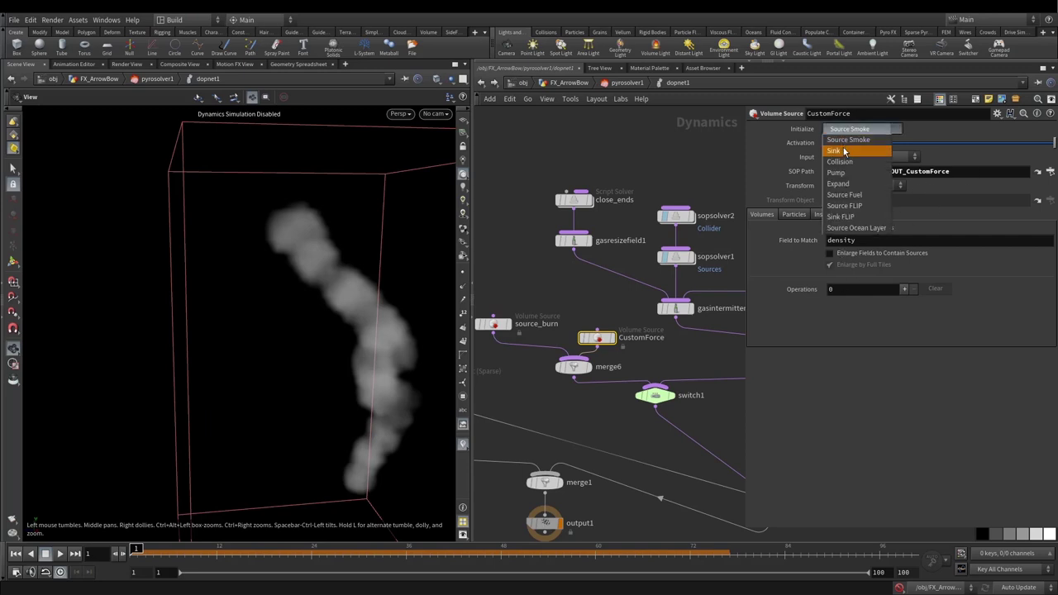
left_click(843, 150)
left_click(842, 131)
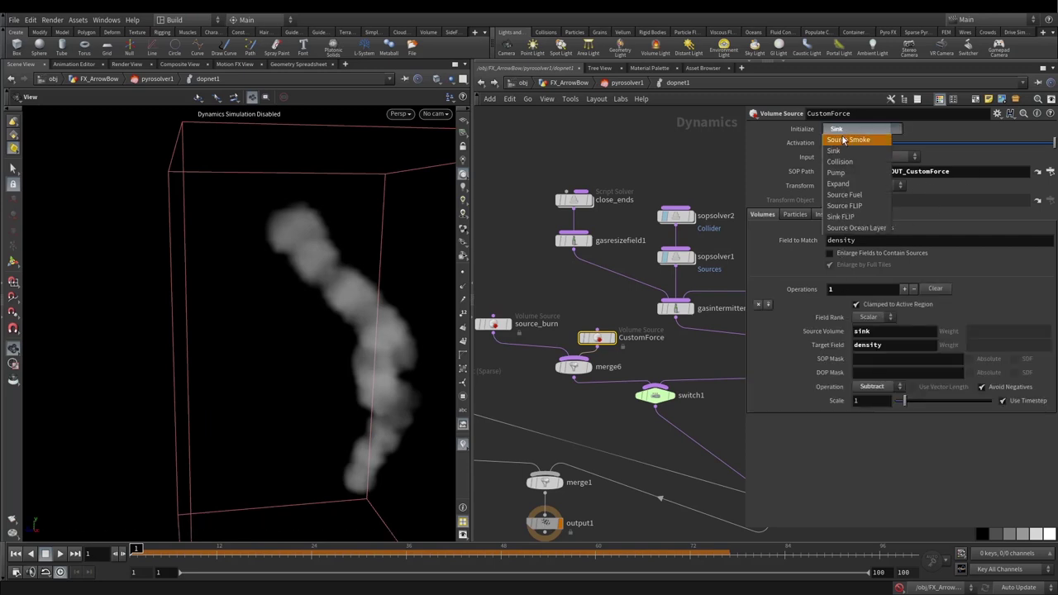
left_click(843, 141)
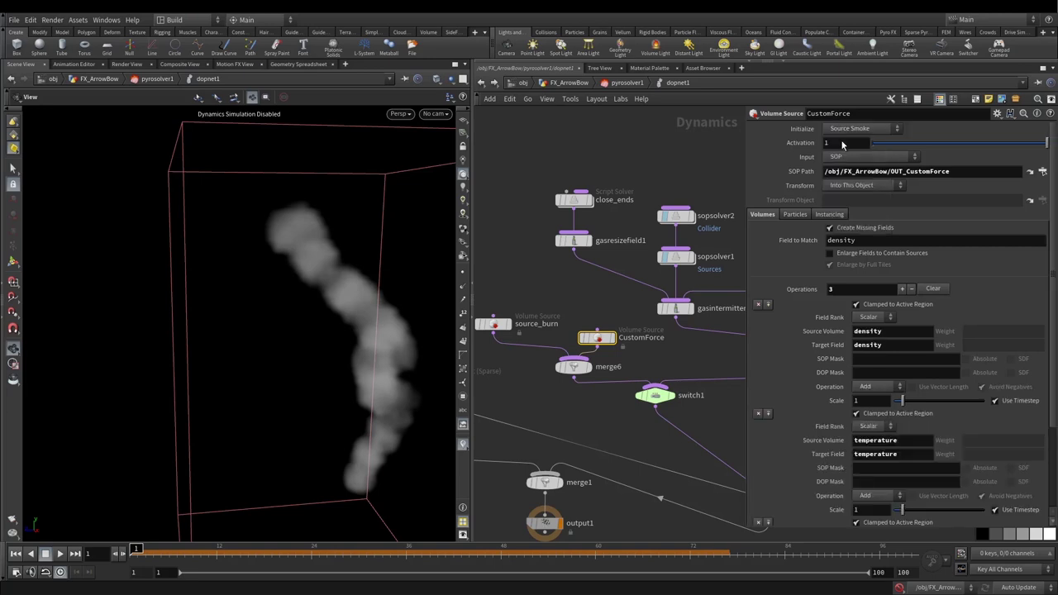
scroll(867, 435, "down", 3)
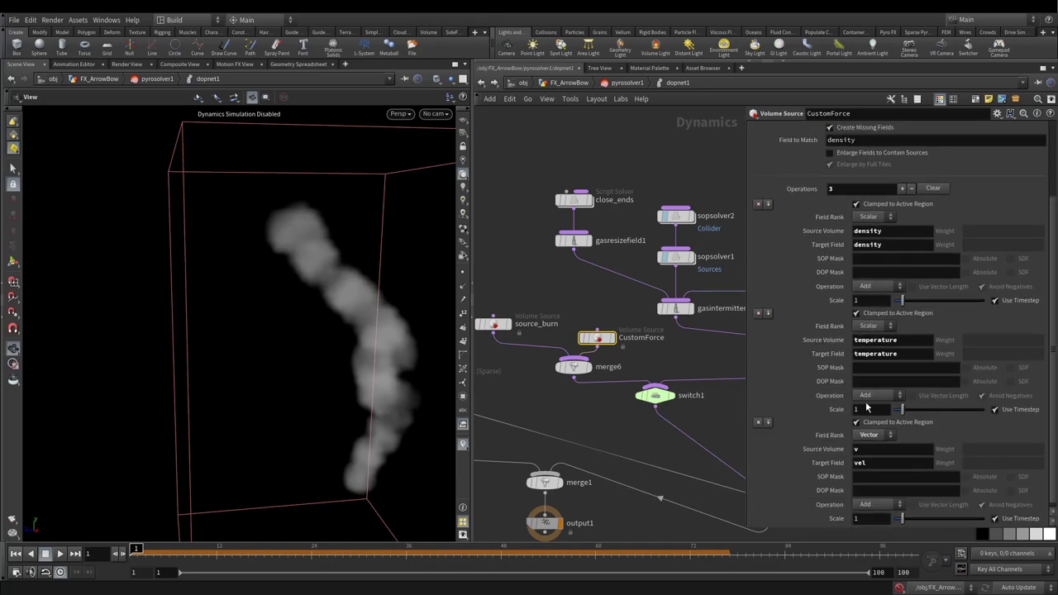
left_click(758, 205)
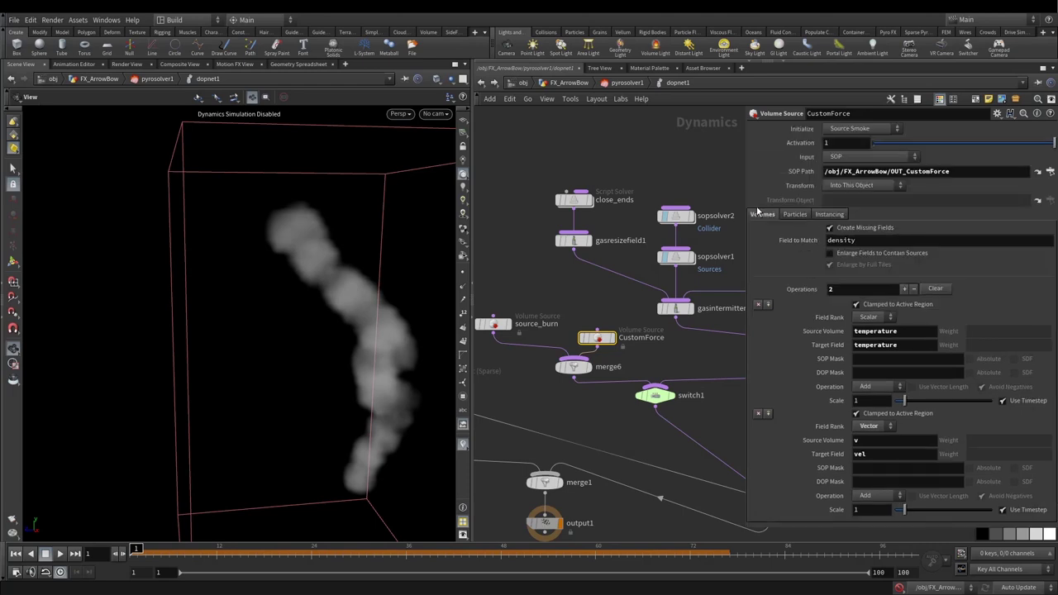
left_click(757, 304)
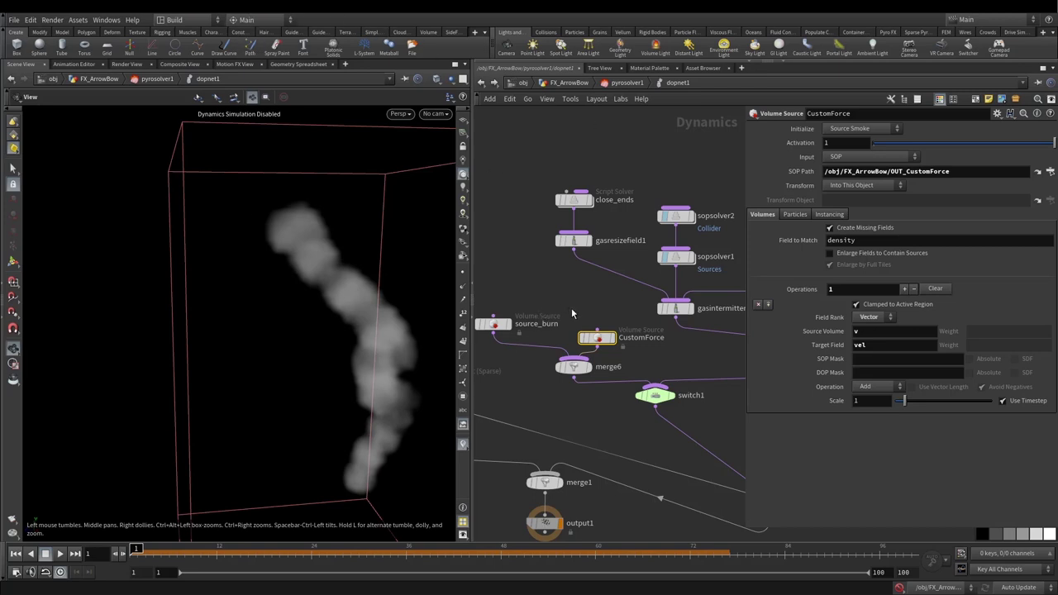
Step: Tidy the CustomForce layout and re-enable the dynamics simulation
left_click_drag(571, 313, 621, 362)
key("l")
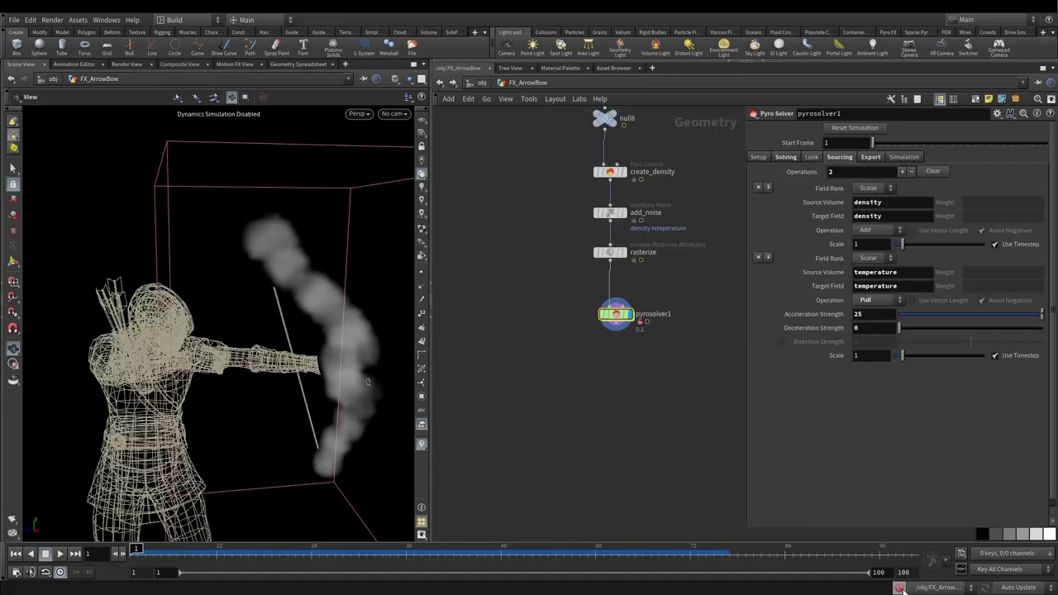
left_click(899, 588)
Step: Play and scrub the smoke simulation, orbiting around the archer to review it
left_click_drag(248, 289, 220, 275)
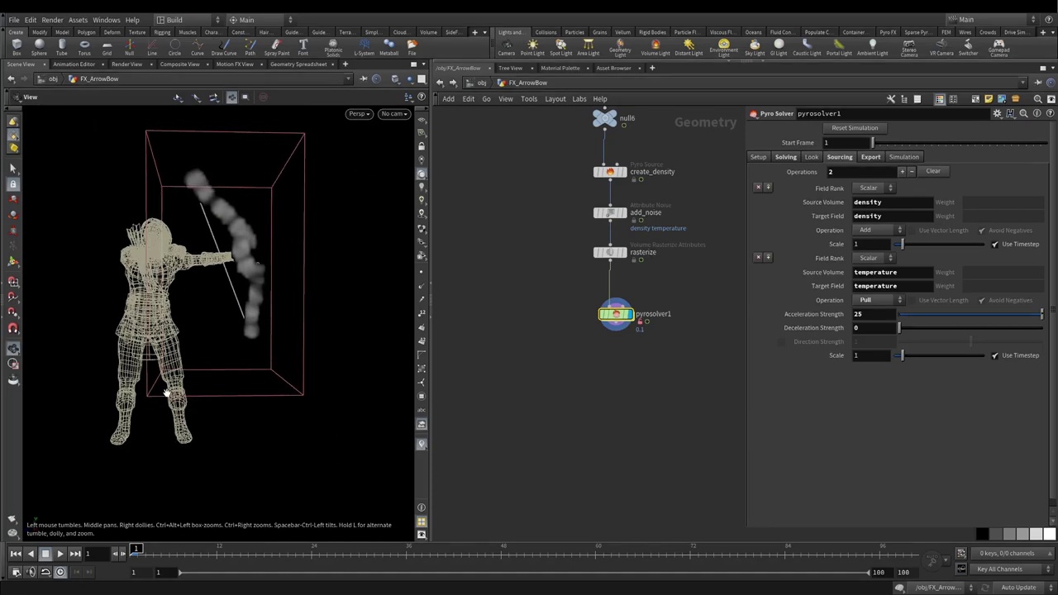
left_click_drag(166, 393, 215, 409)
key("Up")
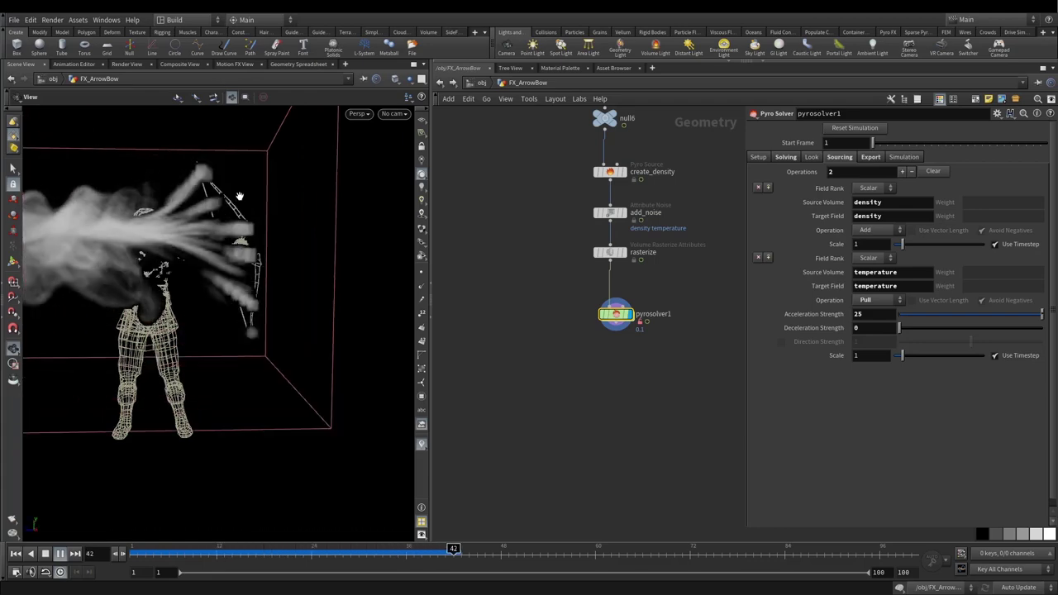
left_click_drag(220, 223, 153, 247)
left_click(389, 547)
left_click(190, 551)
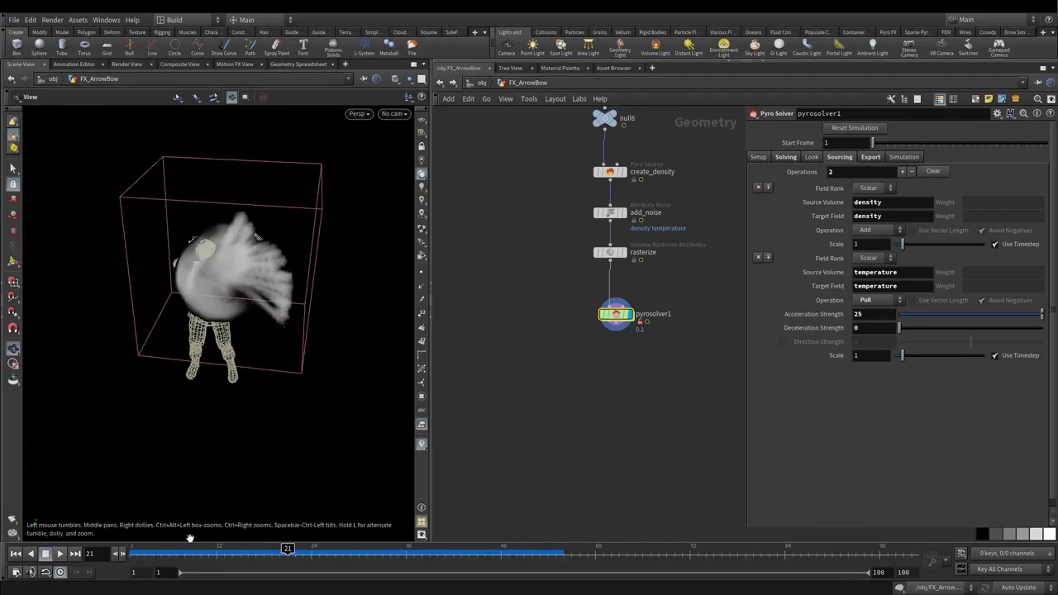
left_click_drag(190, 551, 287, 551)
scroll(543, 295, "up", 3)
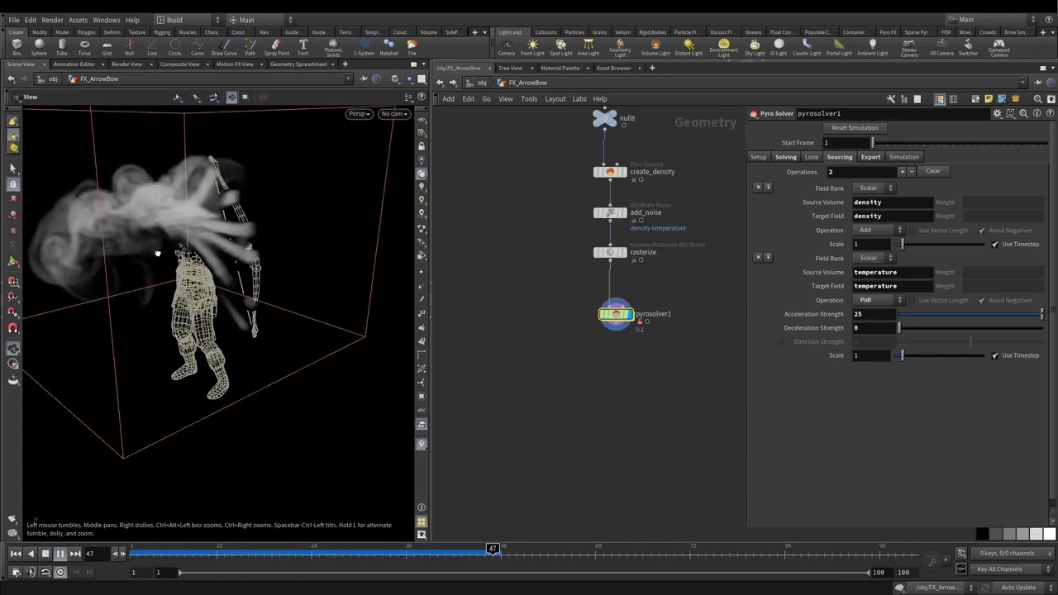
left_click_drag(157, 253, 213, 258)
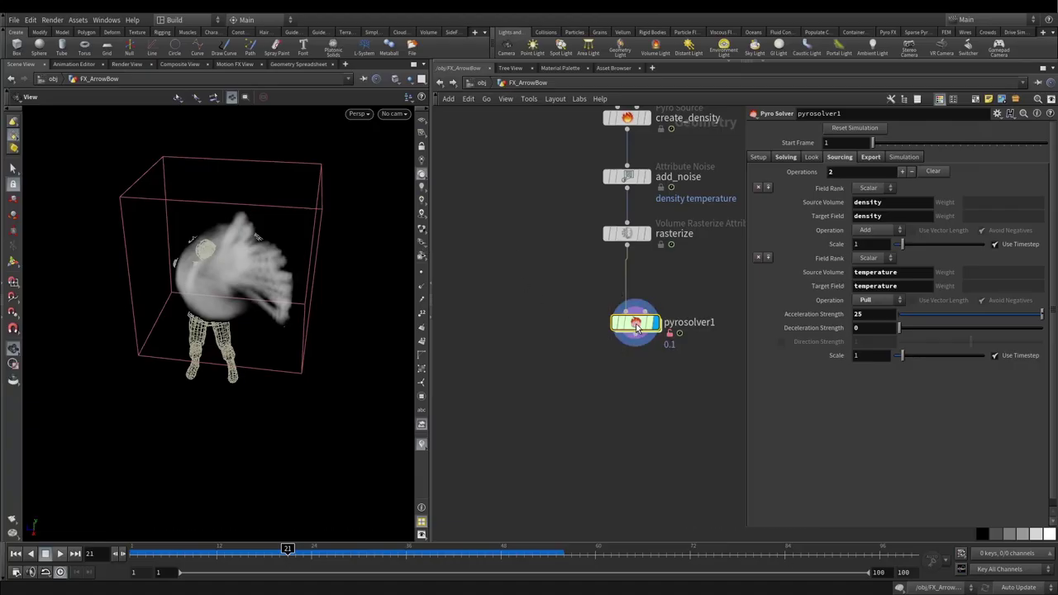
Step: Set CustomForce's Scale to 0.1 inside pyrosolver1's dopnet1
double_click(630, 316)
double_click(544, 327)
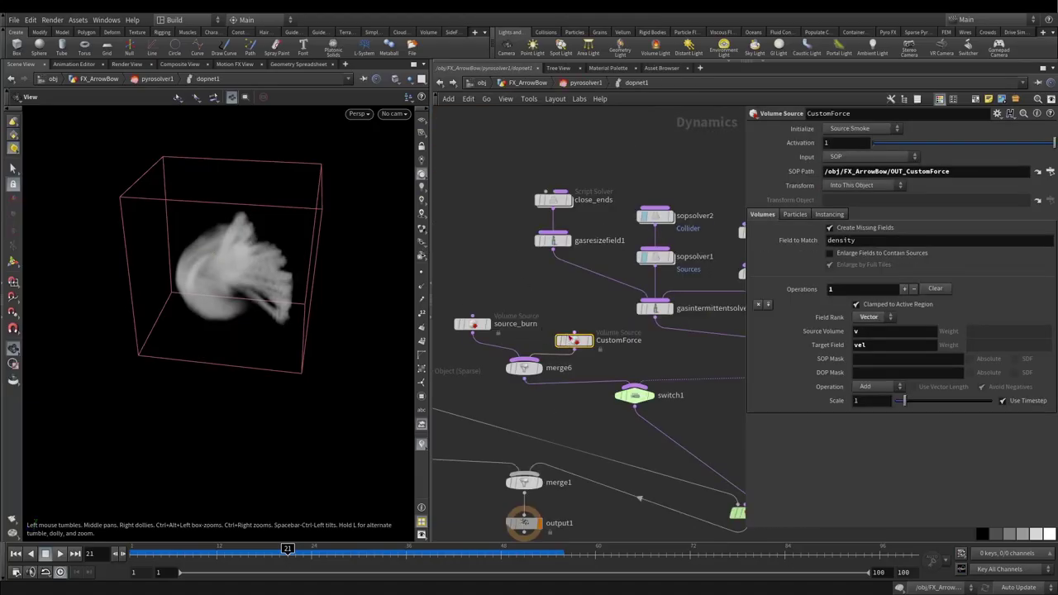
left_click(864, 401)
type("0.1")
key("Return")
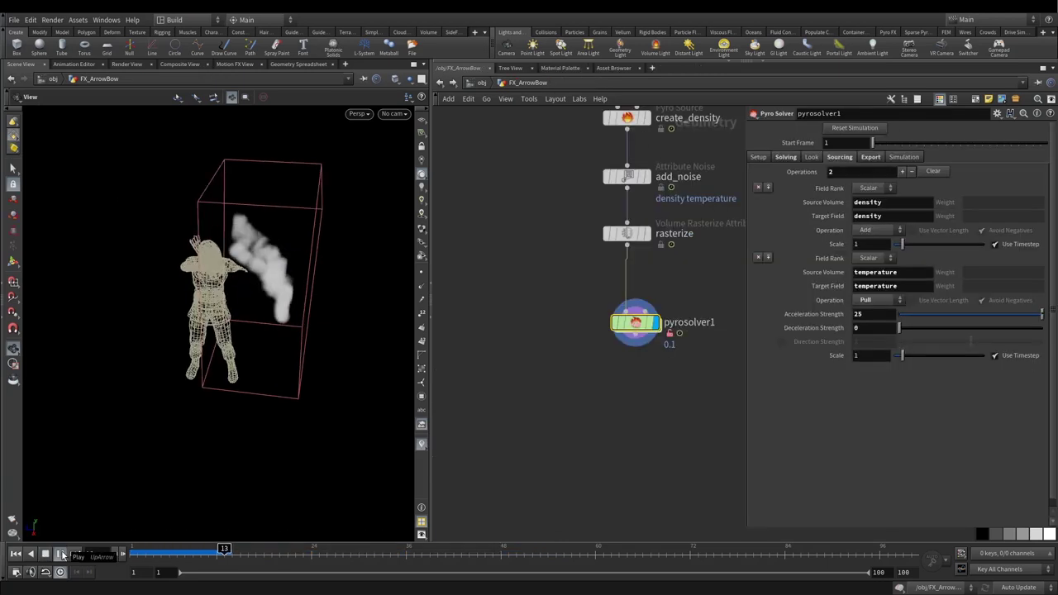
Step: Replay the simulation through RenderCam01, rewind, and return to FX_ArrowBow
left_click(62, 555)
left_click(395, 114)
left_click(413, 168)
left_click(16, 554)
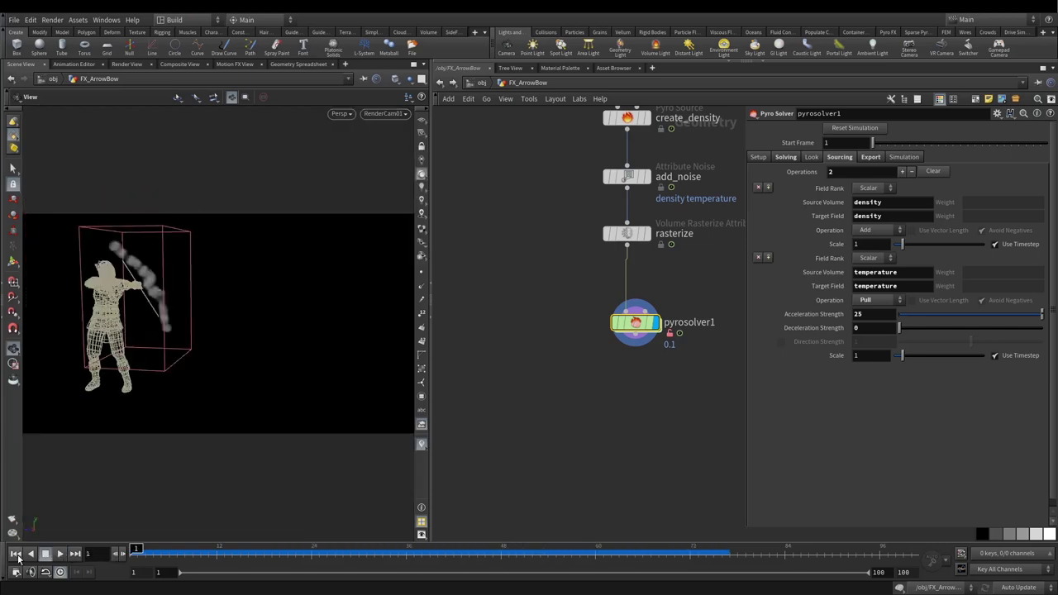
left_click_drag(144, 552, 96, 537)
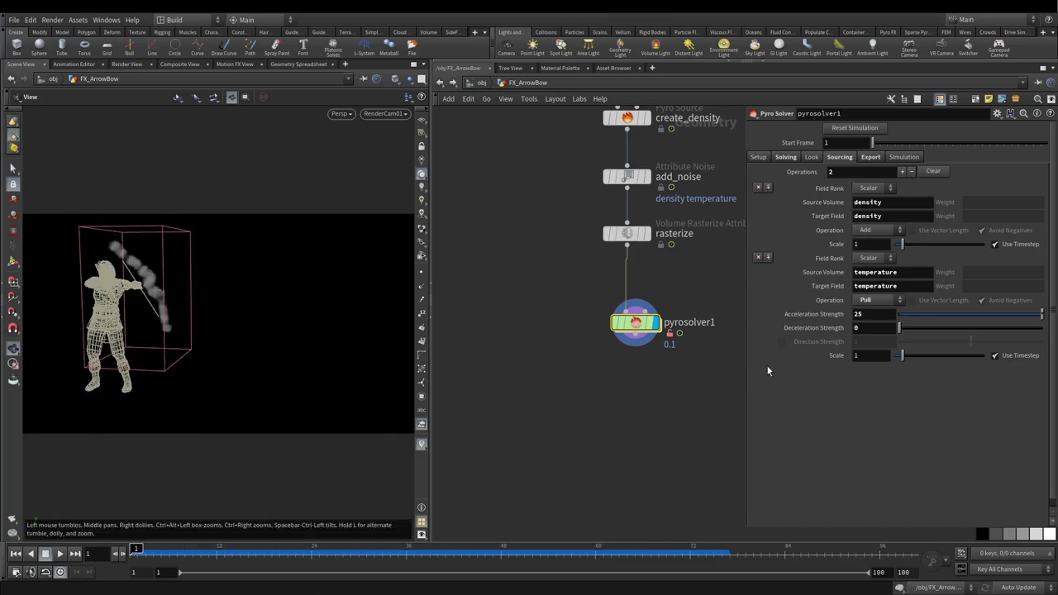
double_click(635, 323)
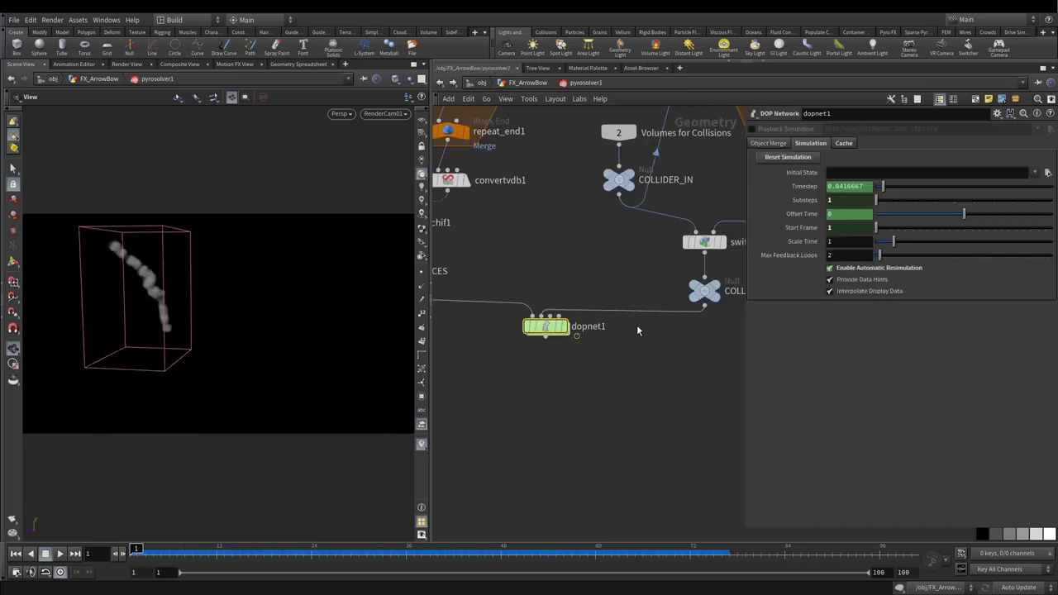
double_click(546, 327)
left_click(522, 83)
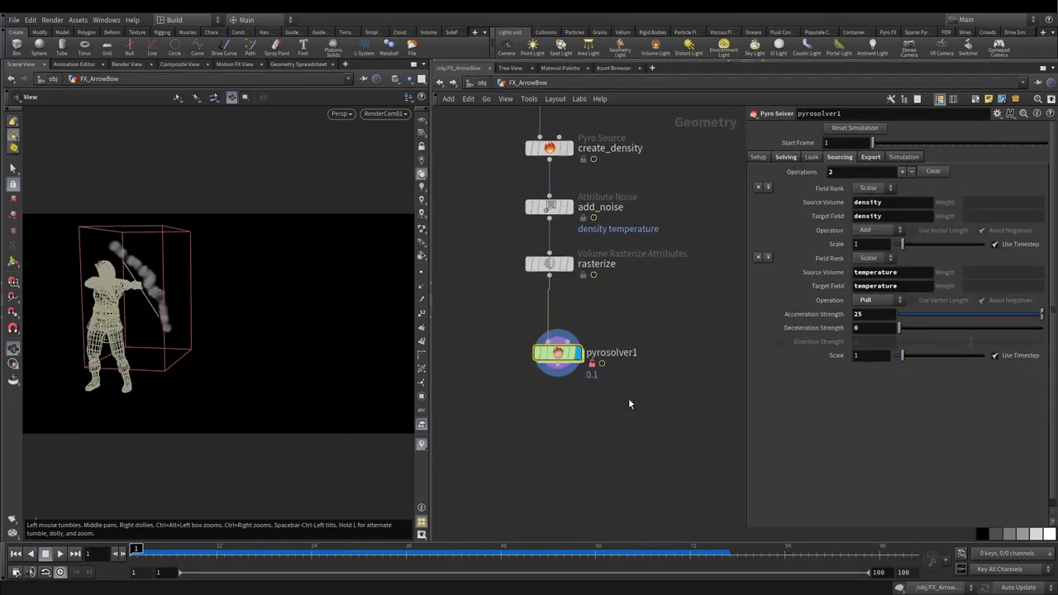
left_click_drag(486, 304, 650, 414)
Step: Open pyrosolver1's Edit Parameter Interface editor
left_click(996, 113)
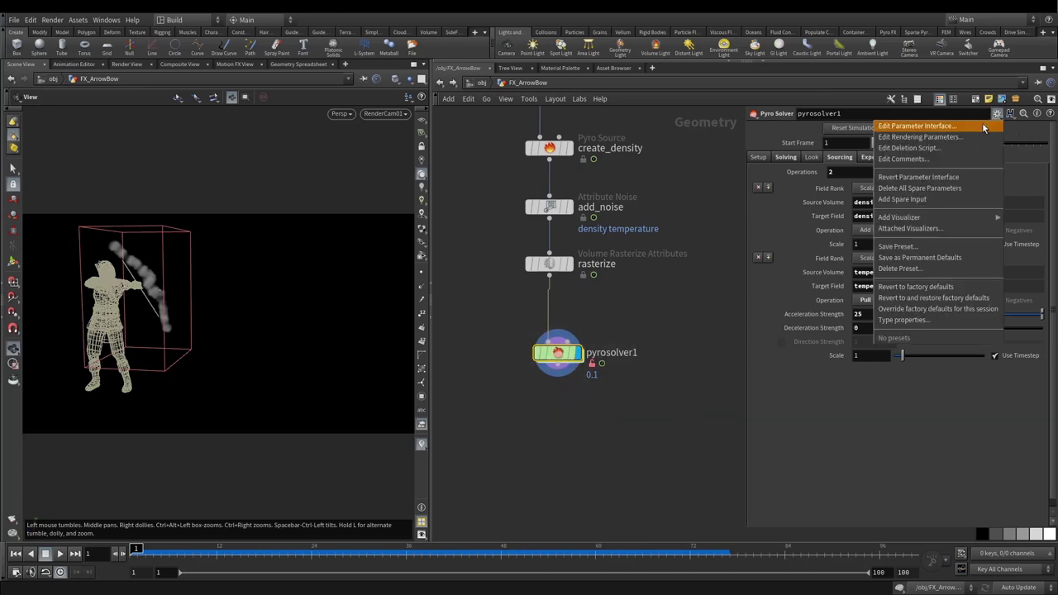
key("Escape")
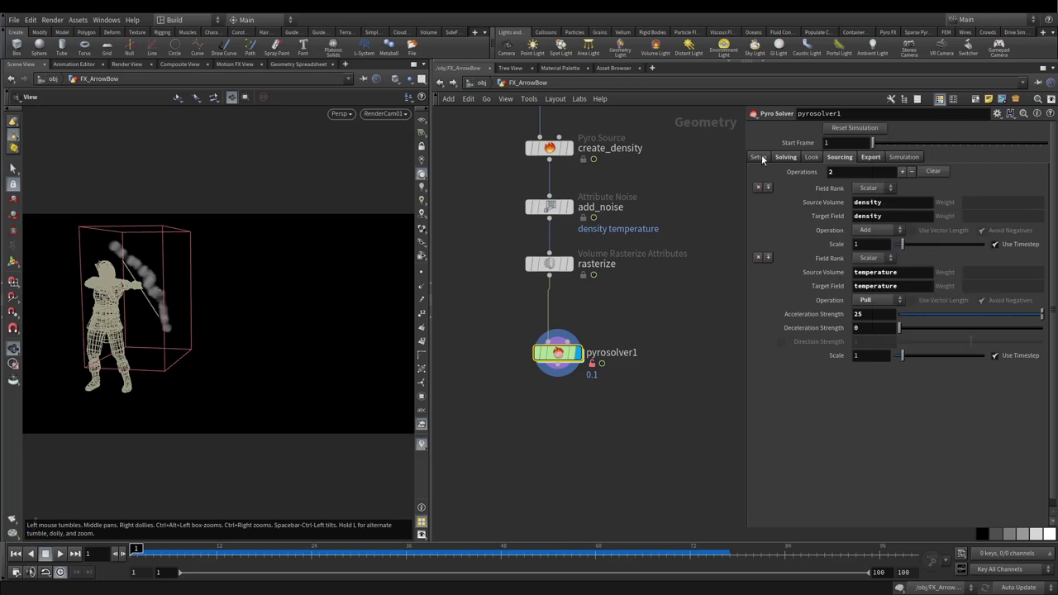
left_click(758, 158)
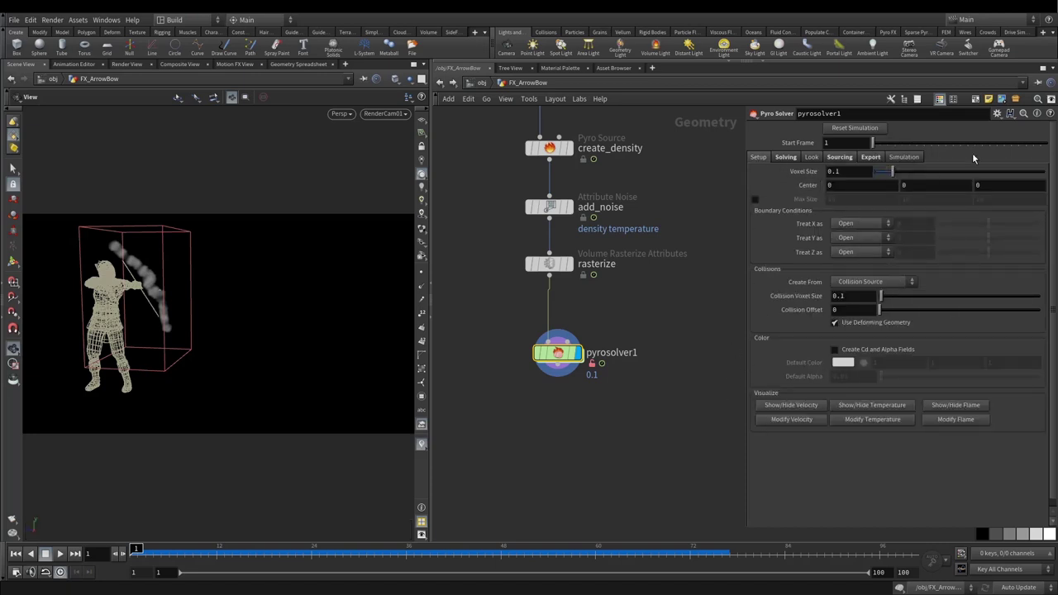
left_click(997, 113)
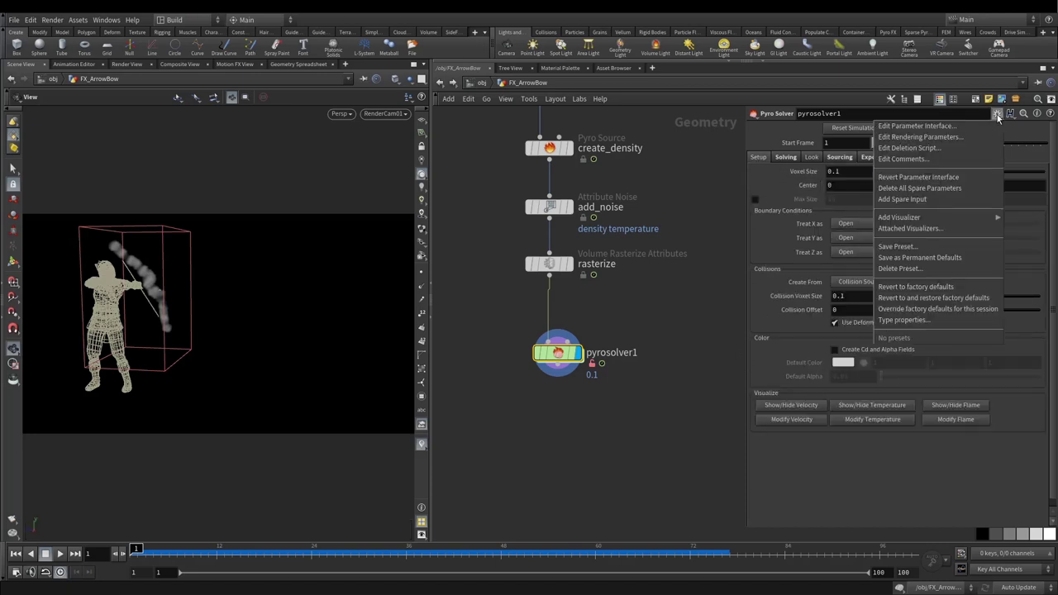
left_click(924, 127)
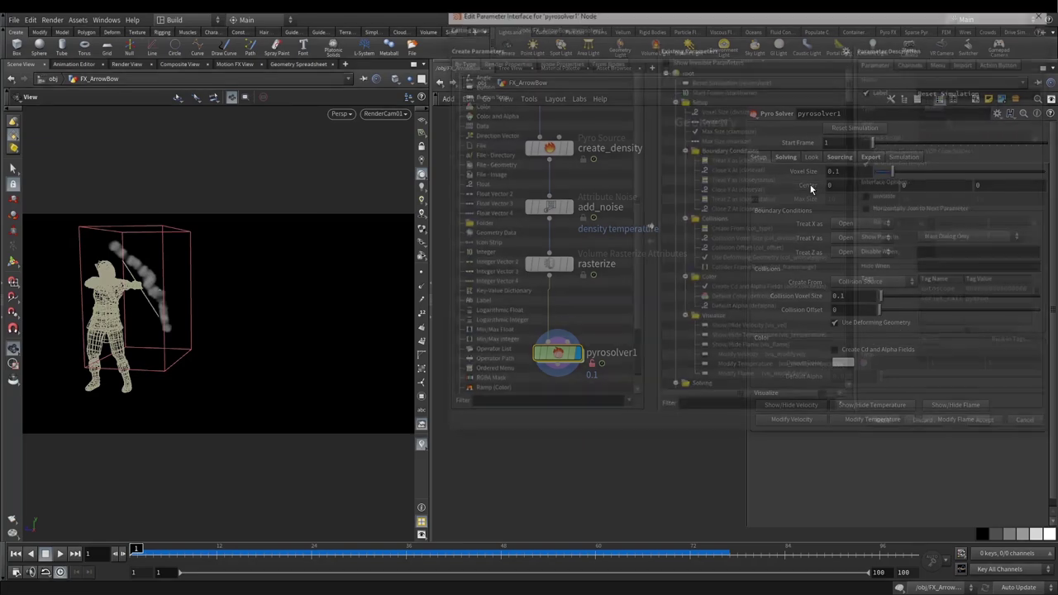
left_click_drag(625, 36, 379, 80)
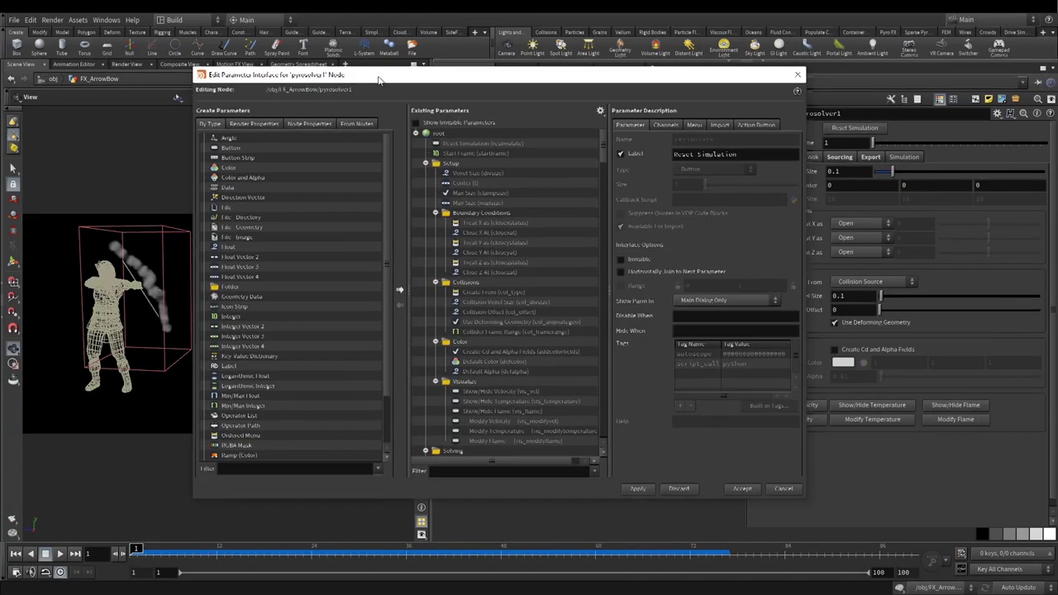
Step: Add a Float parameter named and labelled Force, then apply and accept
left_click(225, 247)
left_click_drag(223, 249, 449, 149)
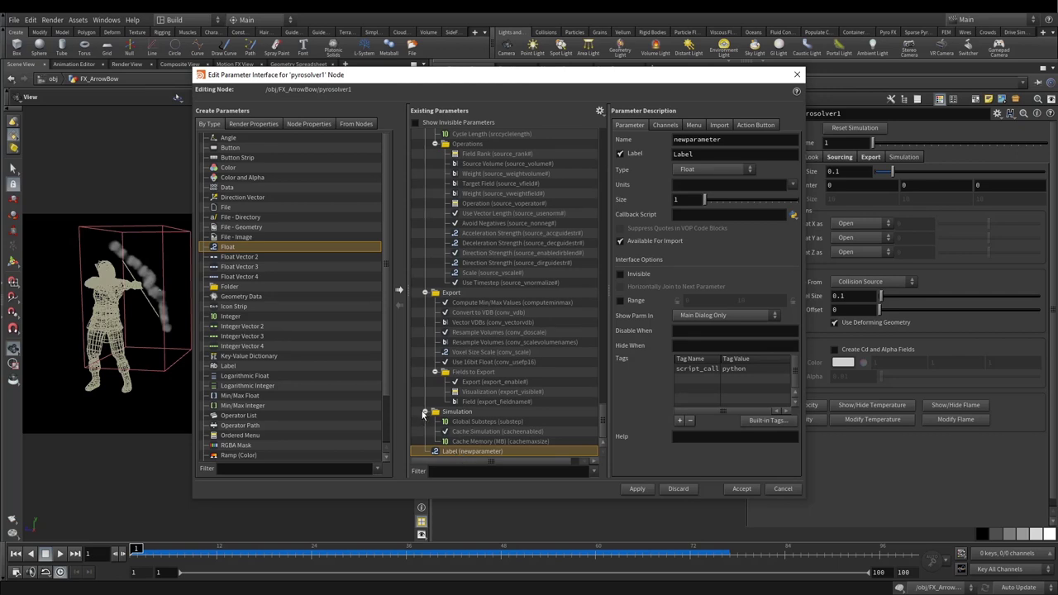
left_click(425, 411)
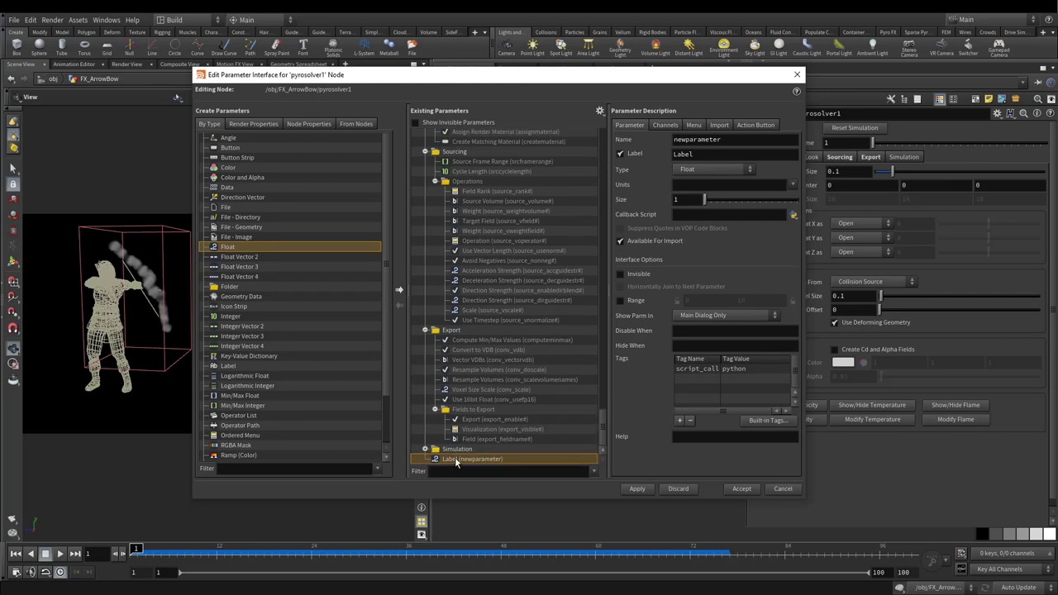
double_click(731, 141)
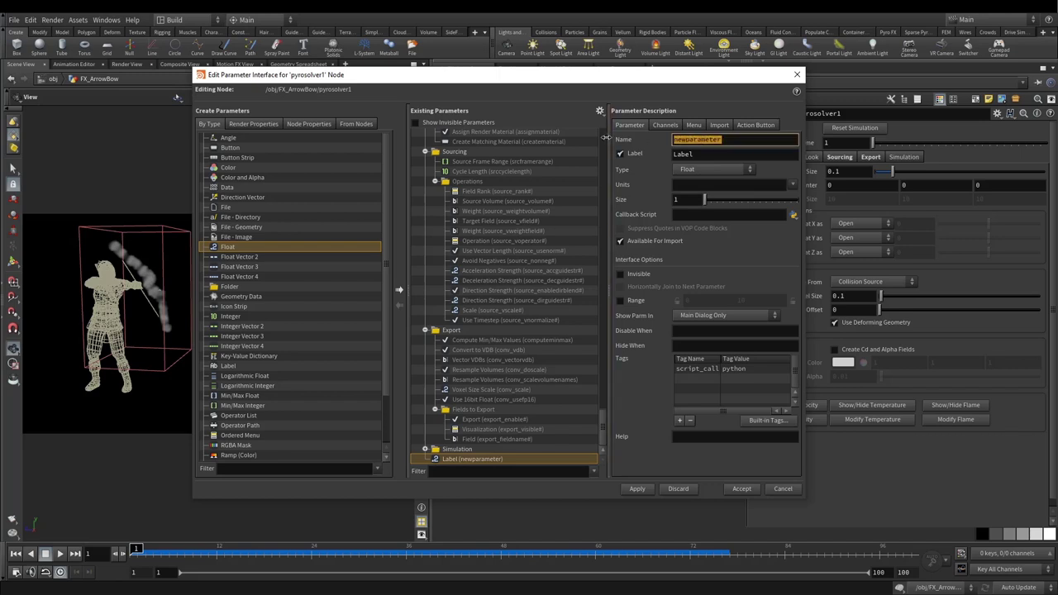
type("ForceApplied")
type("rce")
key("Return")
double_click(696, 153)
type("Force")
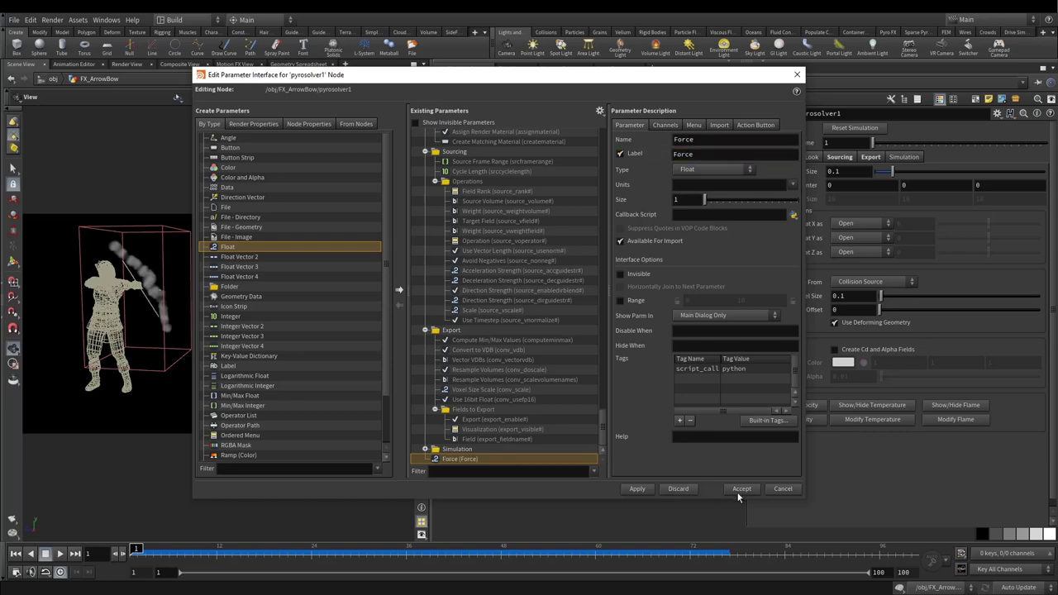
left_click(636, 489)
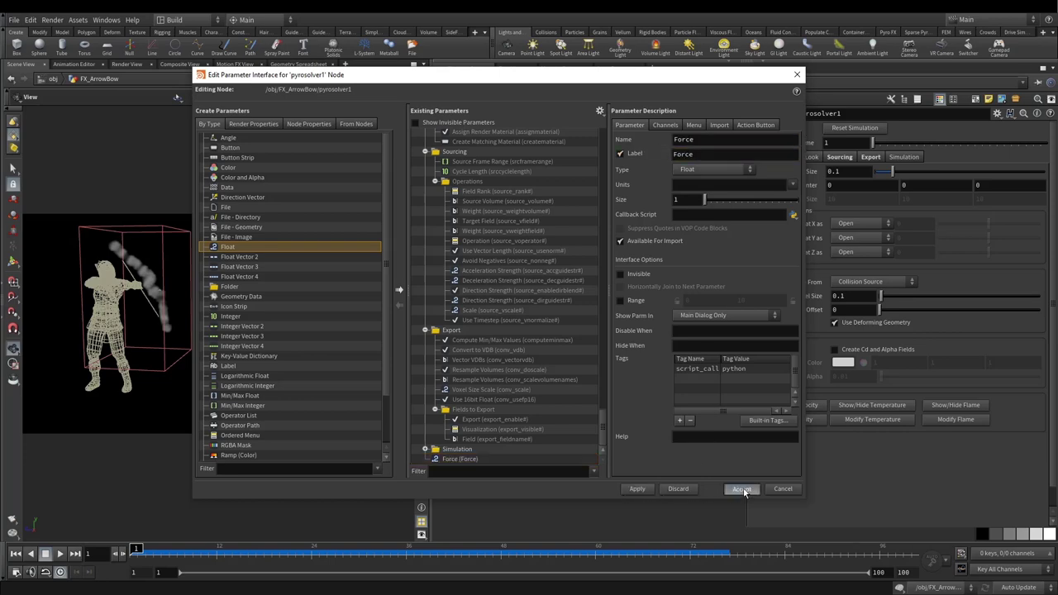
left_click(740, 489)
scroll(790, 494, "down", 1)
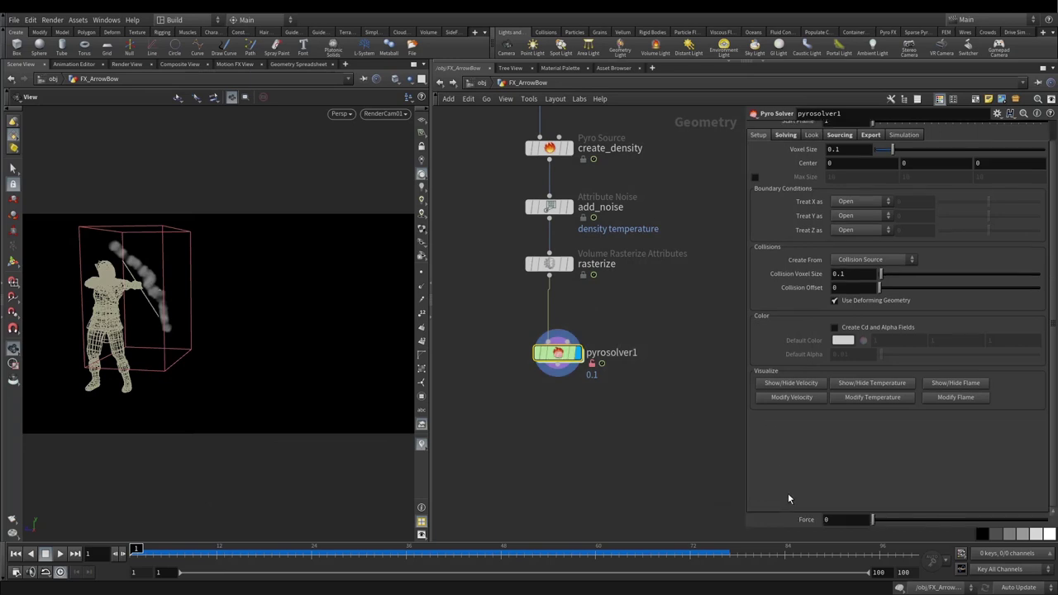
Step: Copy CustomForce's Scale parameter from dopnet1, then return to pyrosolver1's Force parameter
left_click(841, 521)
scroll(759, 530, "up", 1)
double_click(559, 354)
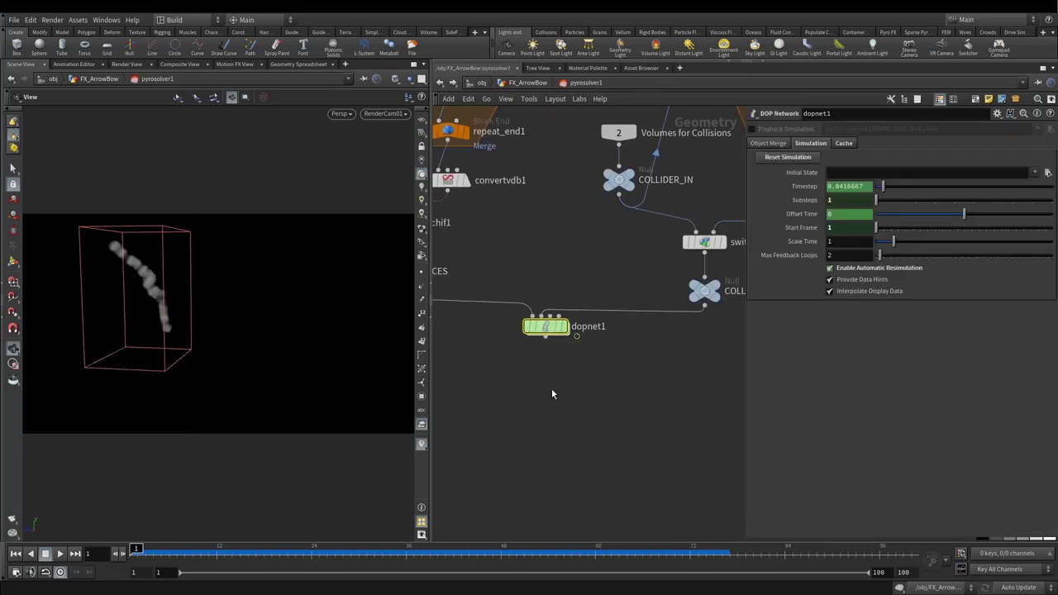
double_click(567, 329)
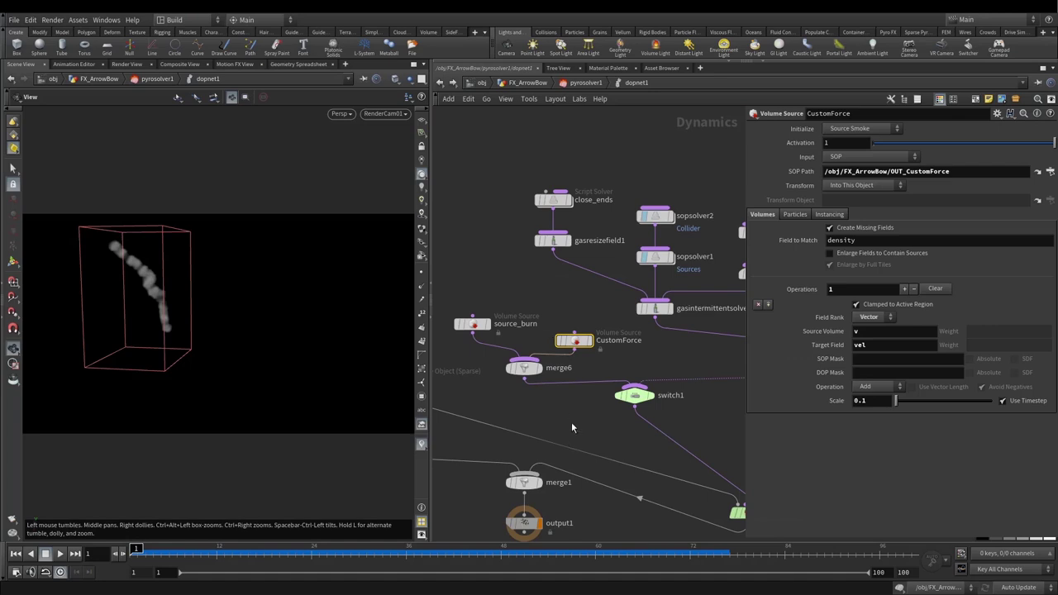
right_click(868, 401)
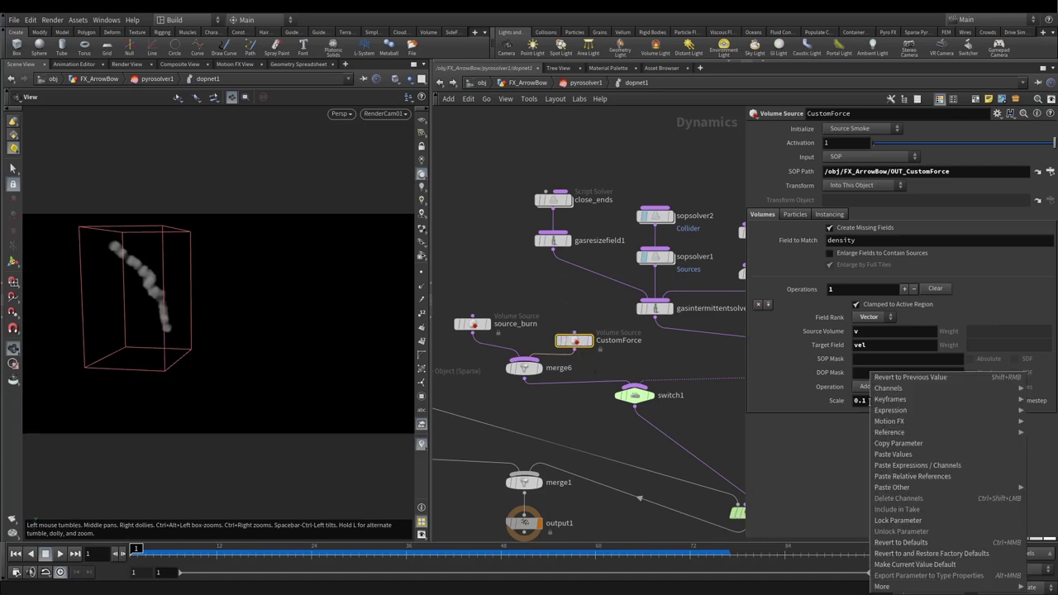
left_click(894, 454)
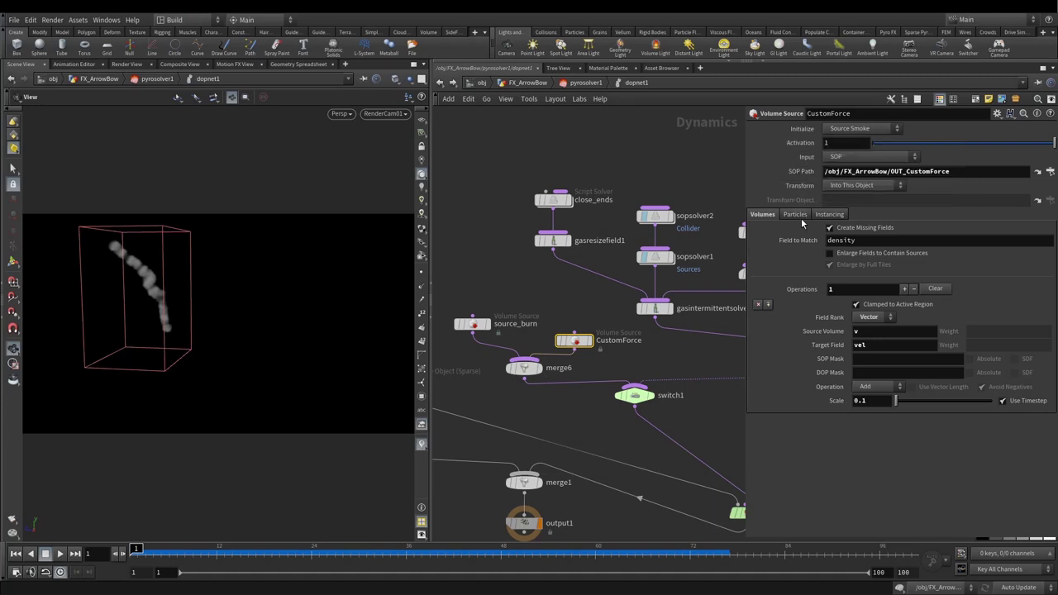
left_click(527, 82)
right_click(837, 532)
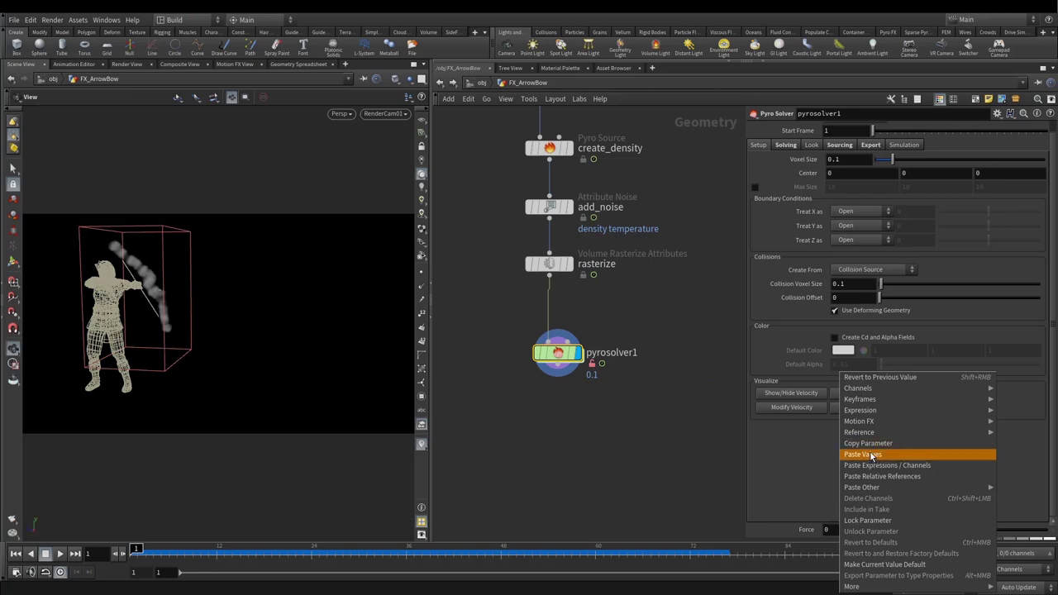
Step: Paste Force as a relative reference, raise it to 0.2, replay, and rewind to frame 1
left_click(870, 477)
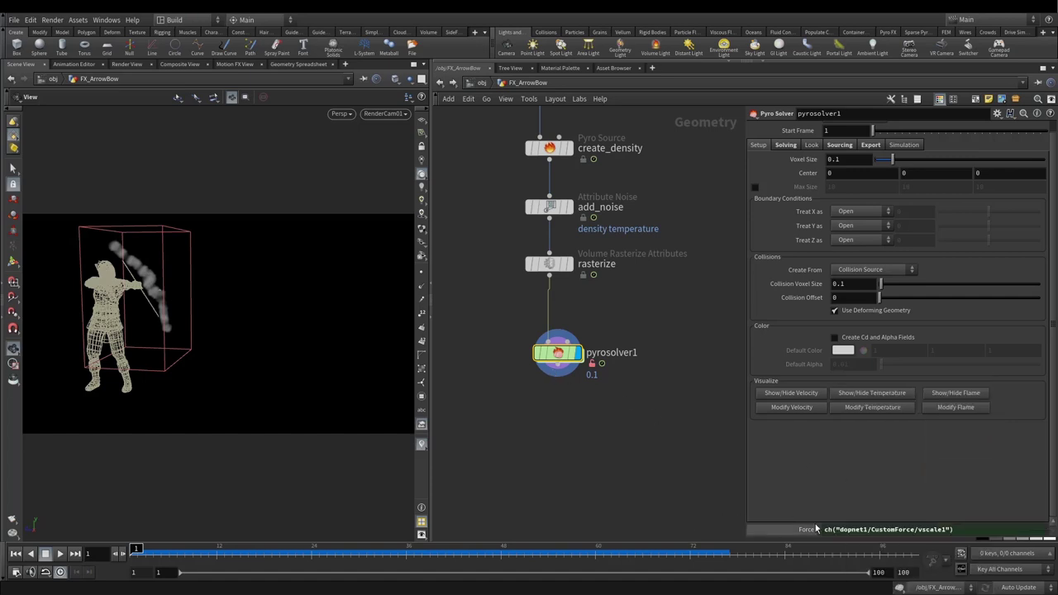
key("Return")
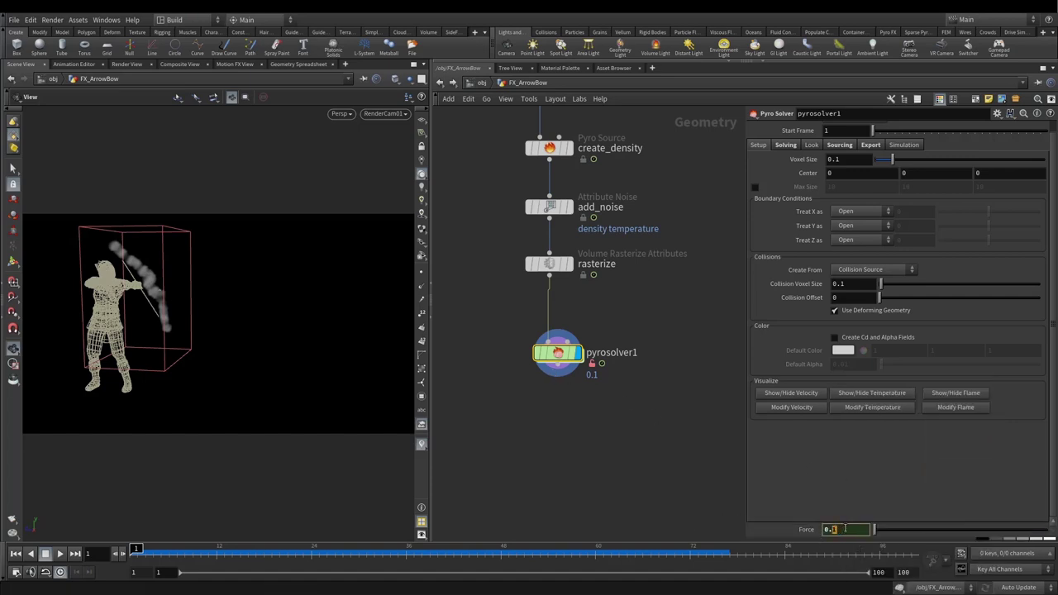
left_click_drag(874, 529, 875, 529)
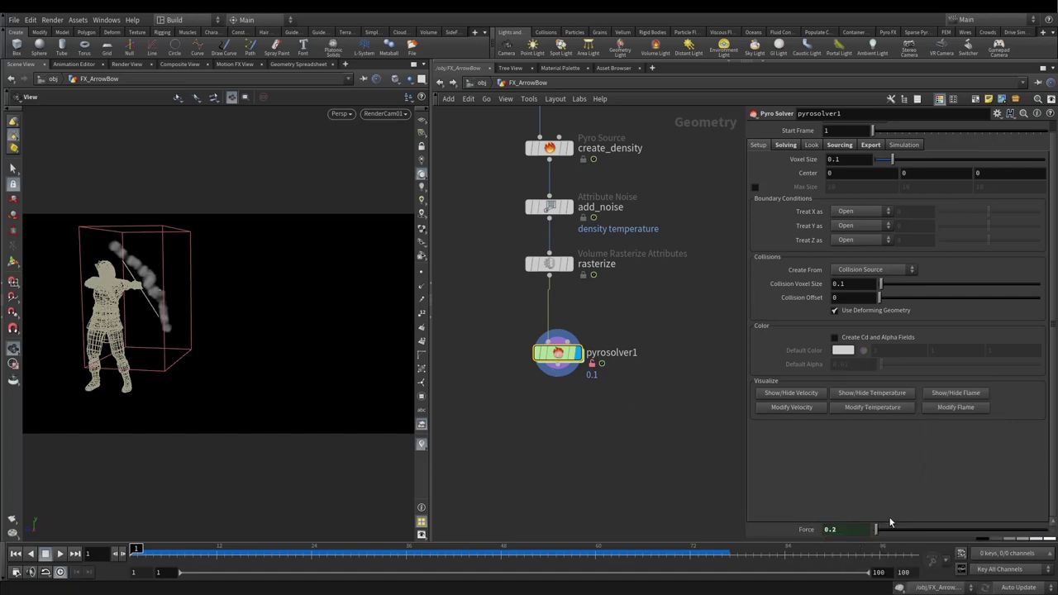
left_click(60, 554)
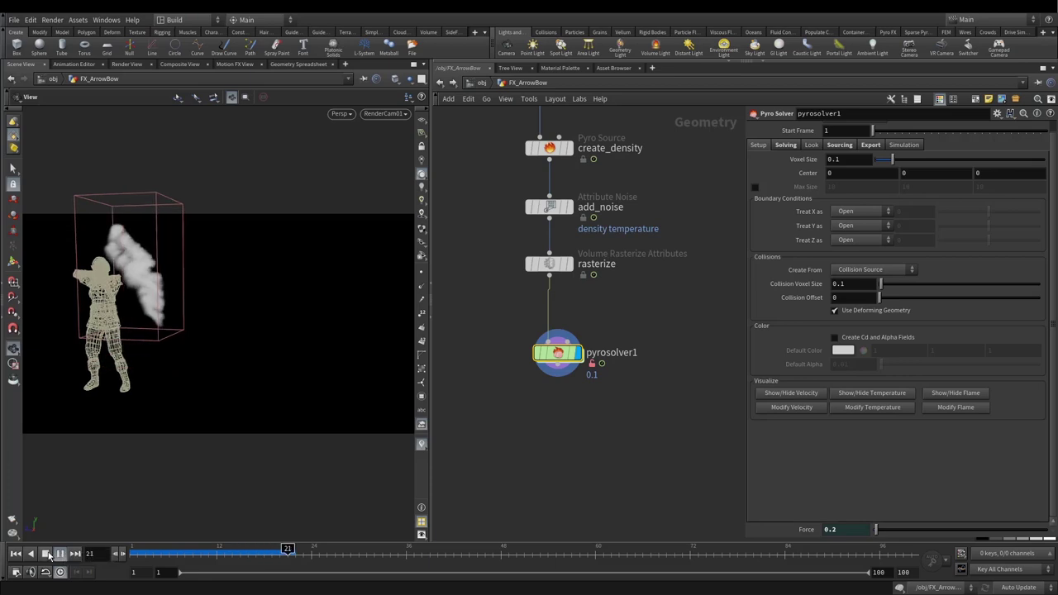
left_click(49, 555)
left_click(16, 554)
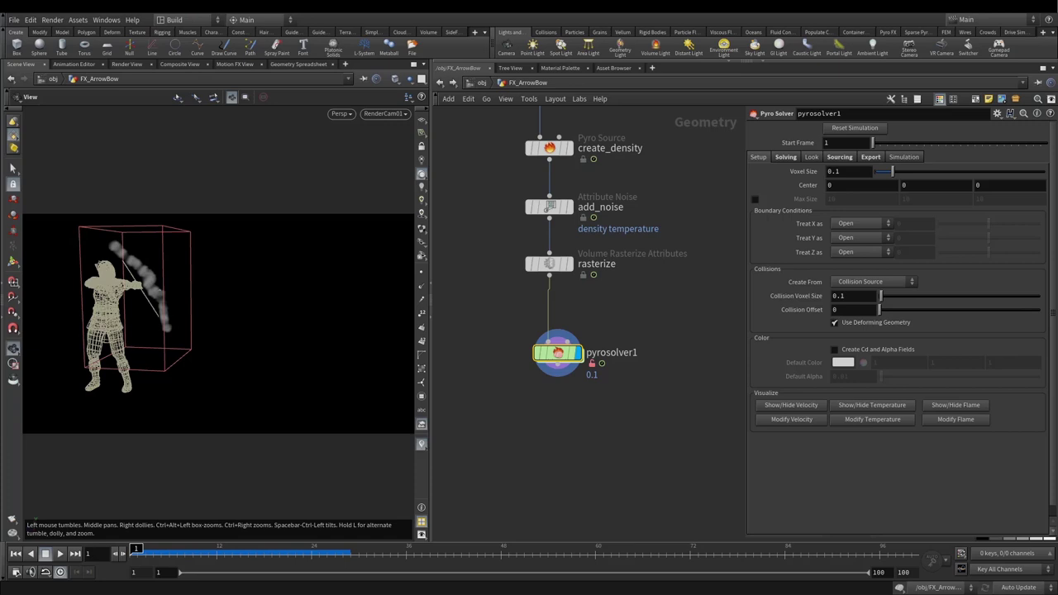
Step: Set the sourcing temperature scale to 0.5
left_click(839, 157)
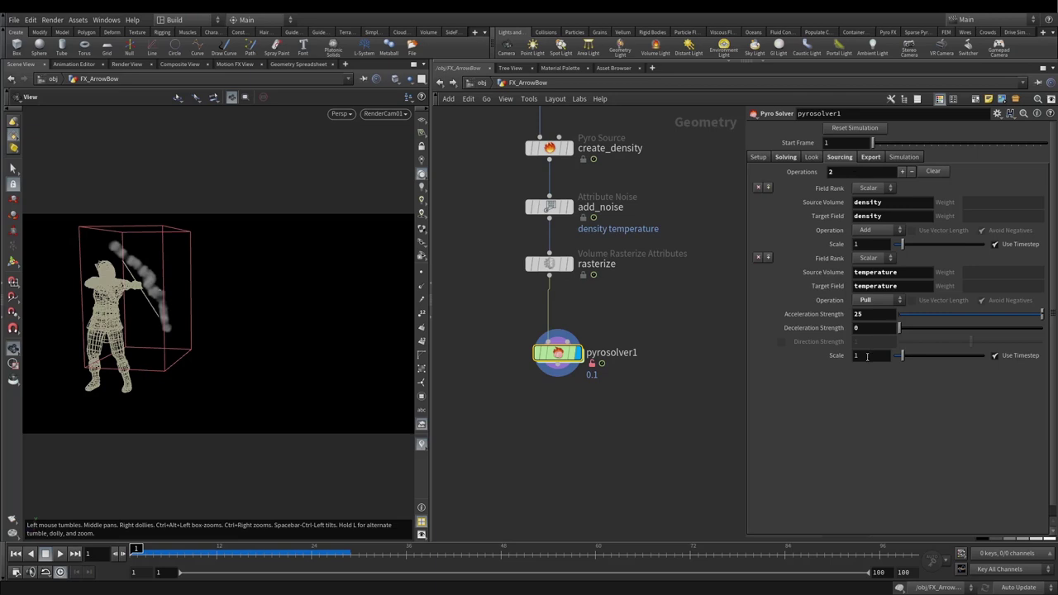
type("0.5")
key("Return")
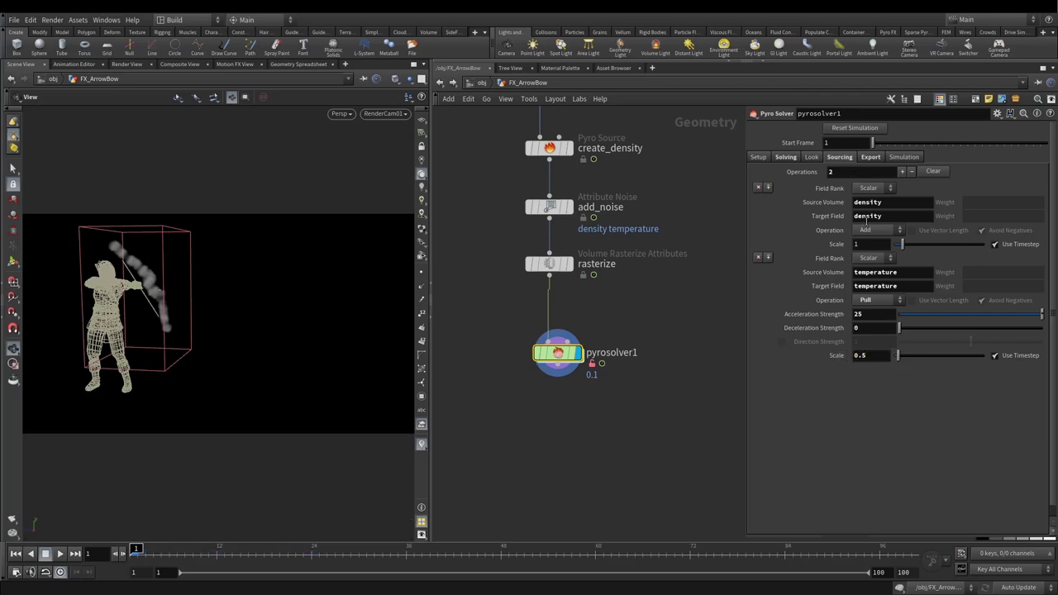
Step: Set Reference Temp to 500 and zero the vertical Gravity Direction
left_click(785, 157)
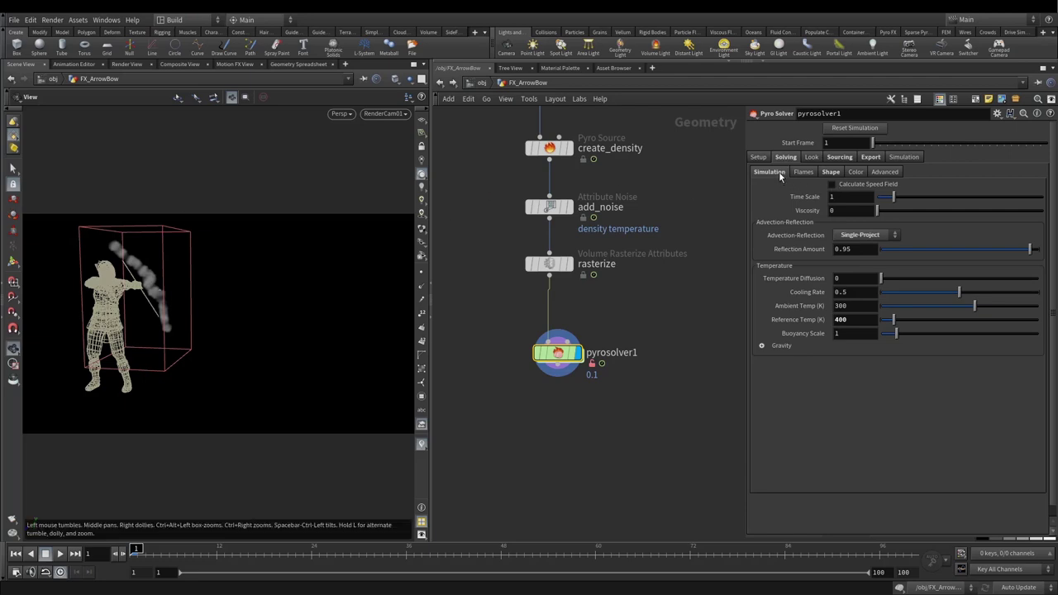
double_click(841, 320)
type("500")
key("Return")
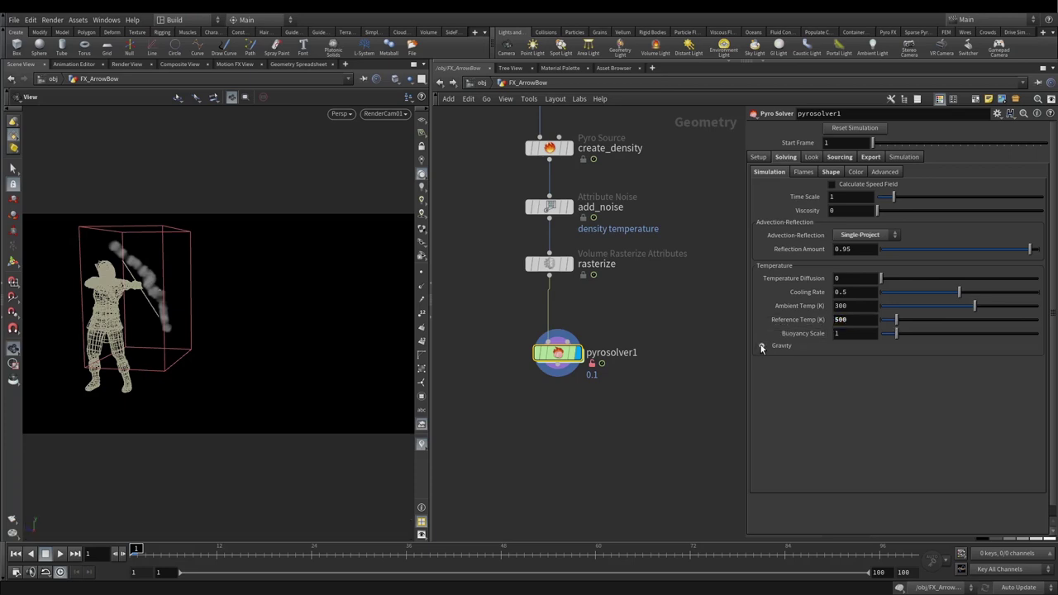
left_click(761, 347)
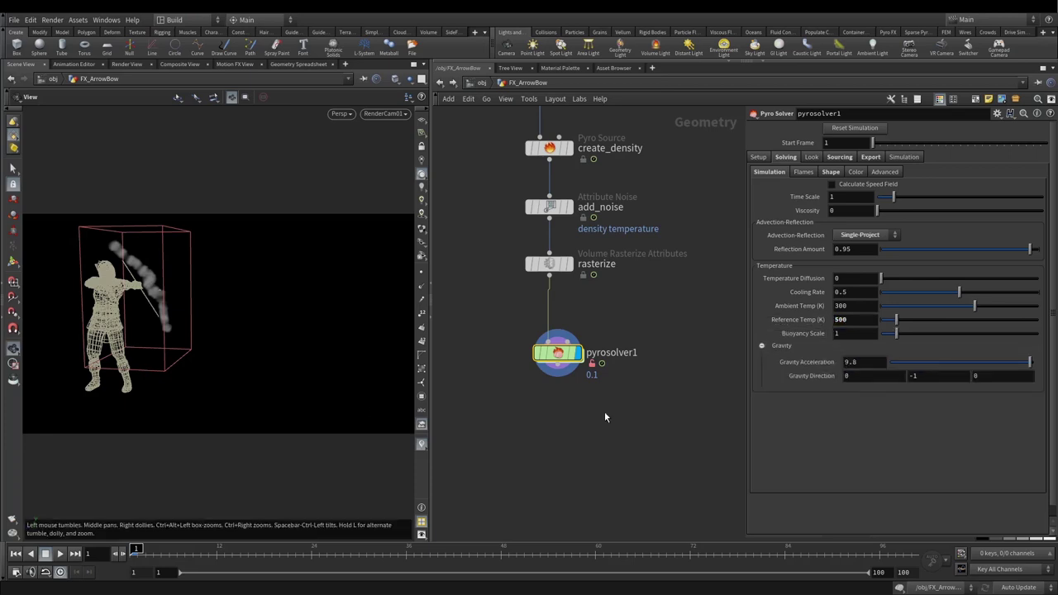
double_click(917, 376)
type("0")
key("Return")
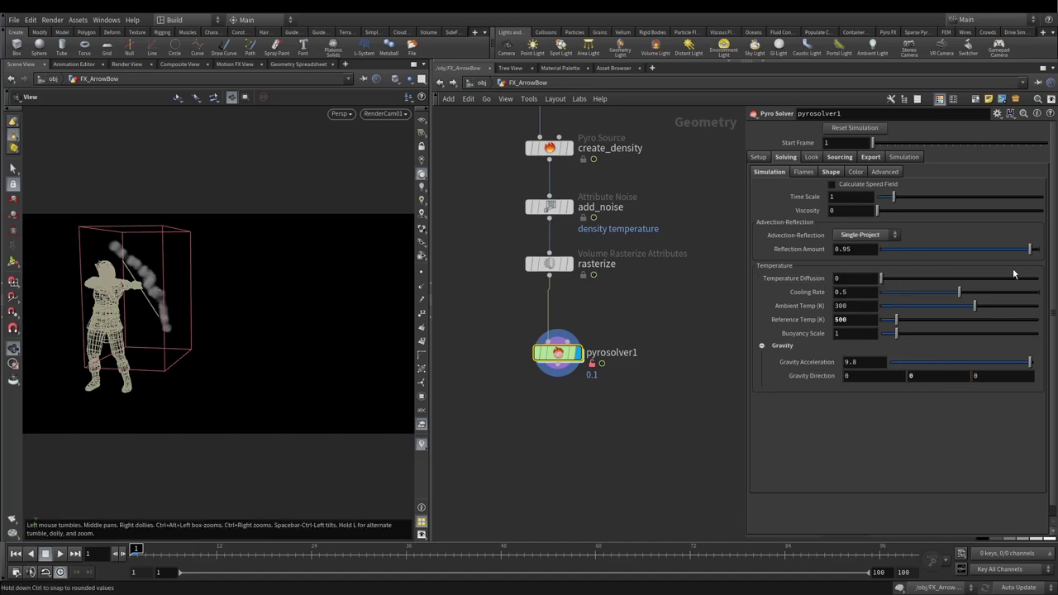
left_click(840, 173)
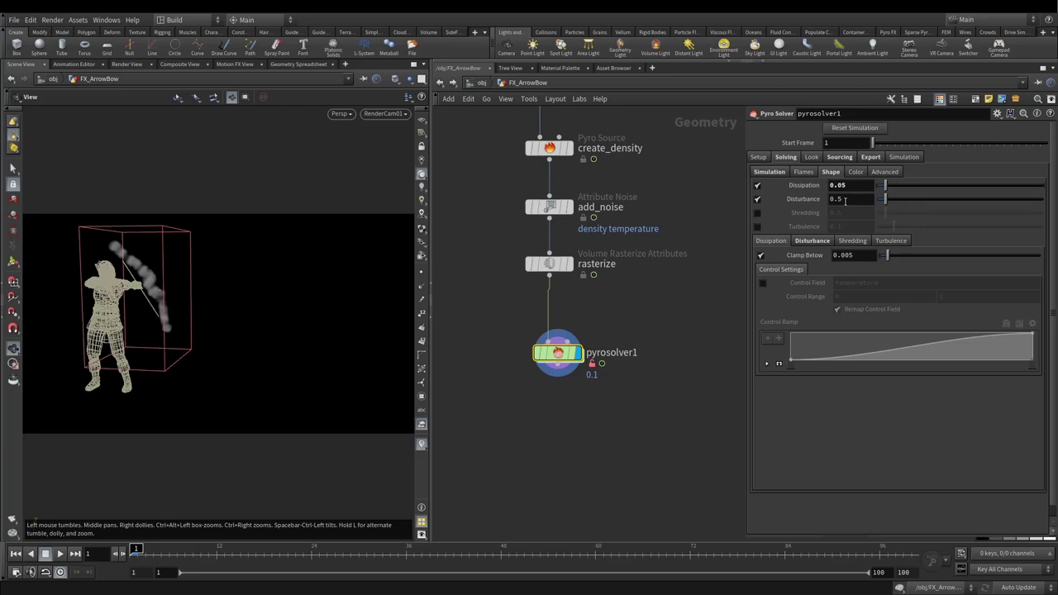
Step: Set Disturbance to 0.85, enable Turbulence at 0.25, and raise Dissipation to 0.1
type("5")
key("Return")
left_click(757, 227)
left_click(839, 225)
type("0.25")
key("Return")
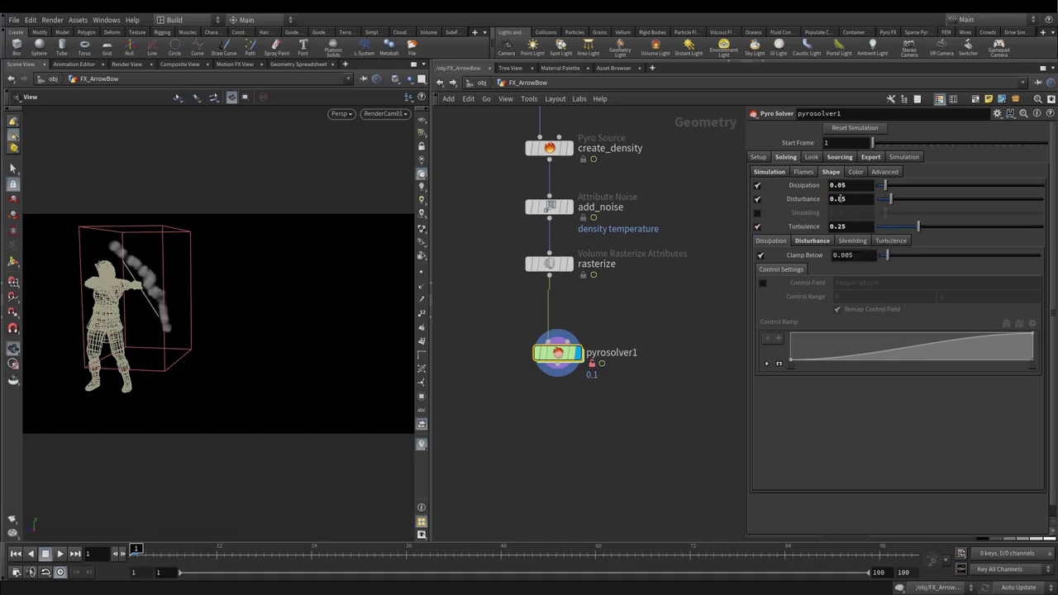
middle_click_drag(837, 185, 865, 185)
Step: Set turbulence Grain to 0.65 and Max Substeps to 2
left_click(889, 240)
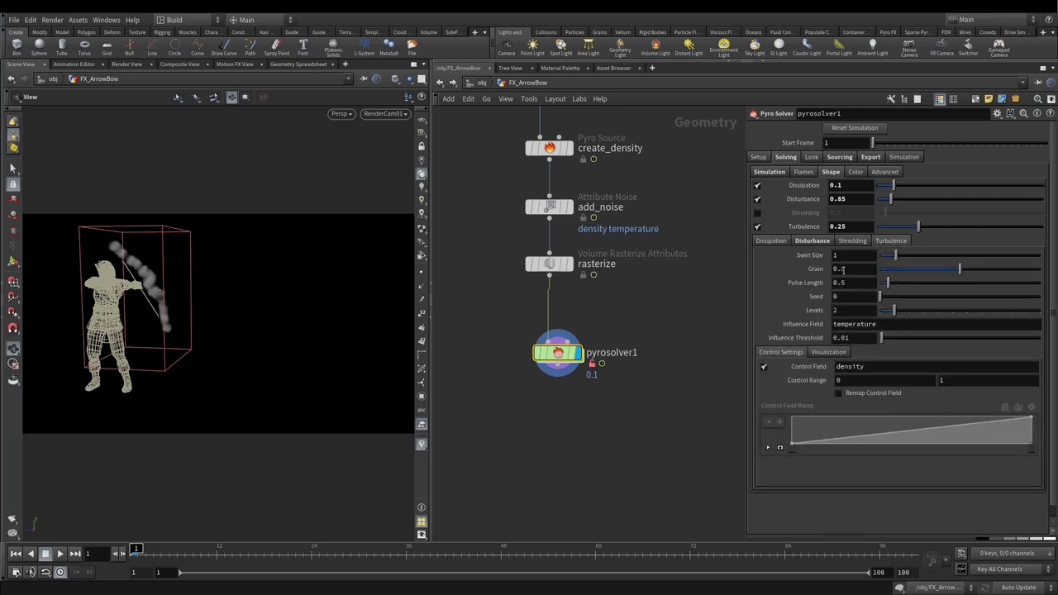
left_click_drag(841, 269, 852, 267)
type("65")
key("Return")
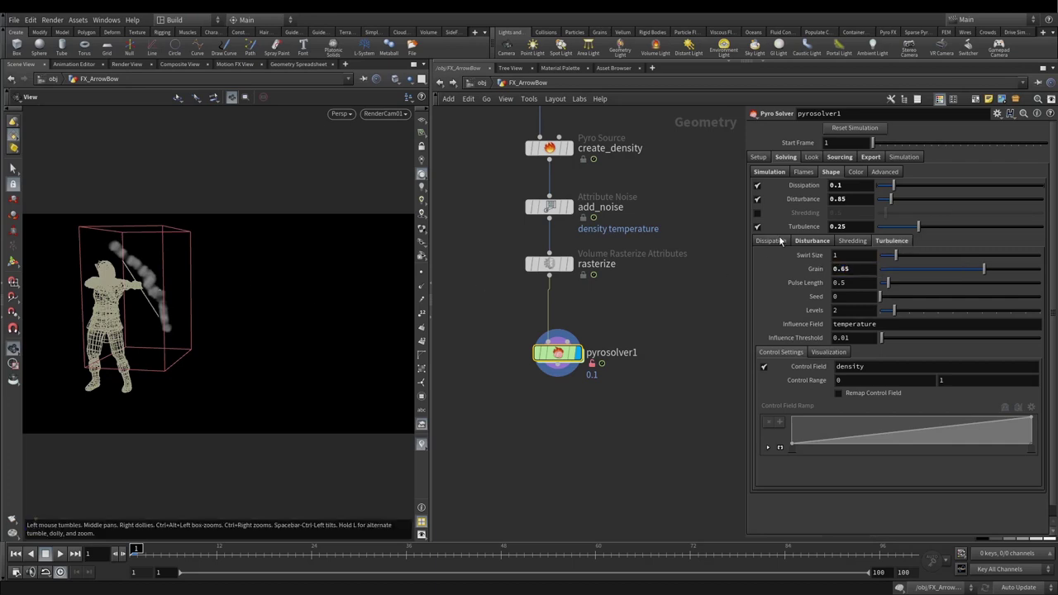
left_click(812, 240)
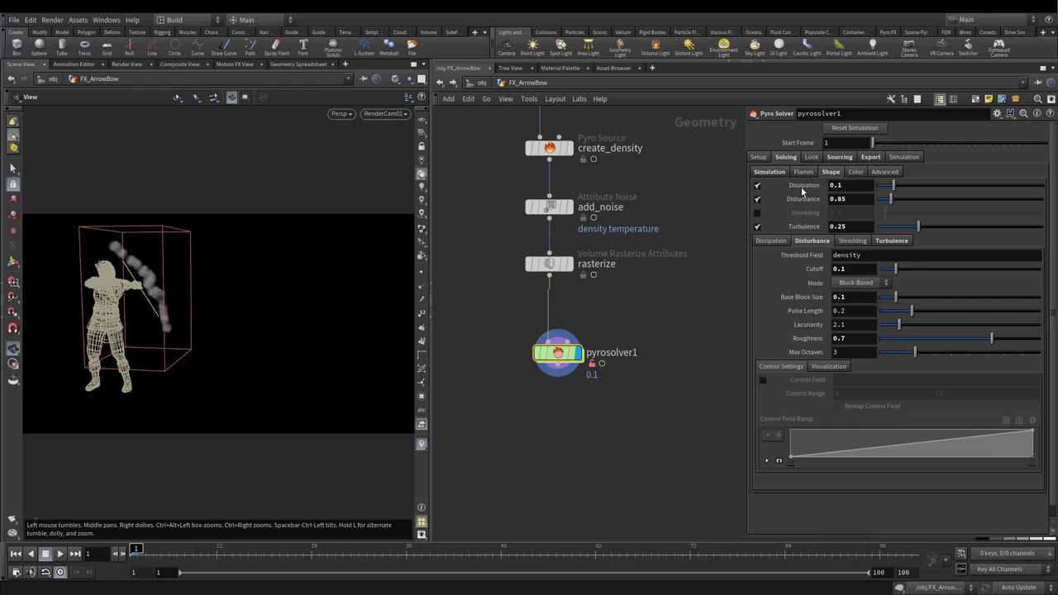
left_click(885, 173)
double_click(837, 221)
type("2")
key("Return")
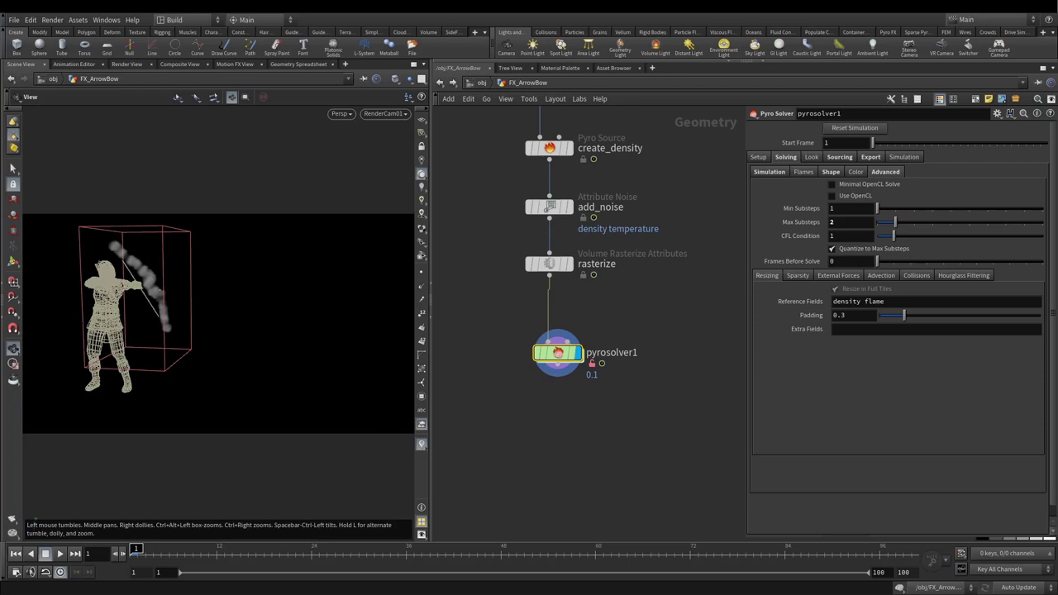
Step: Lower pyrosolver1's Voxel Size to 0.05, then refine it to 0.03
left_click(757, 157)
double_click(855, 172)
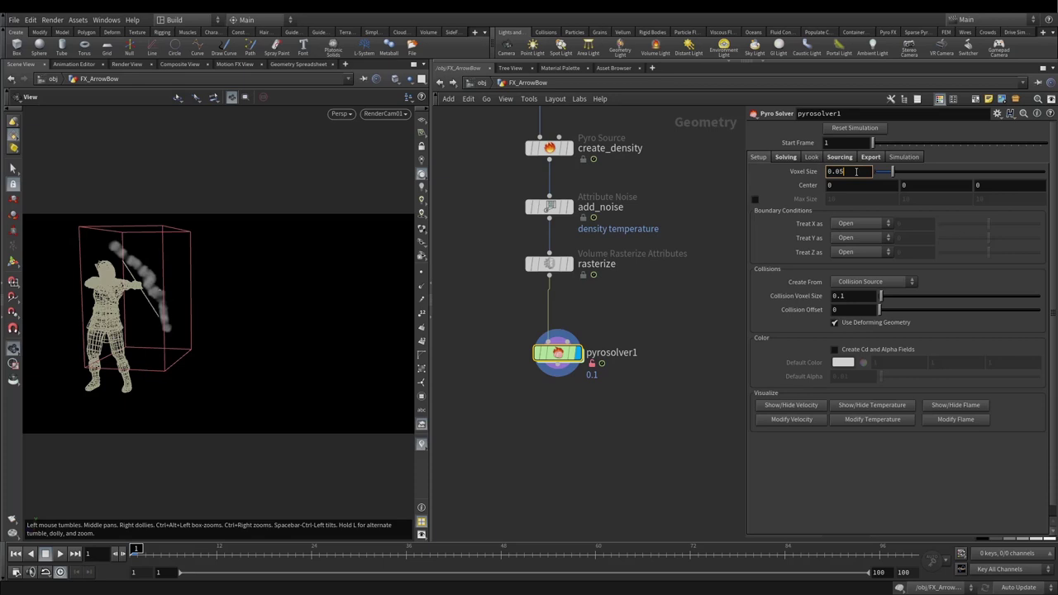
type("05")
key("Return")
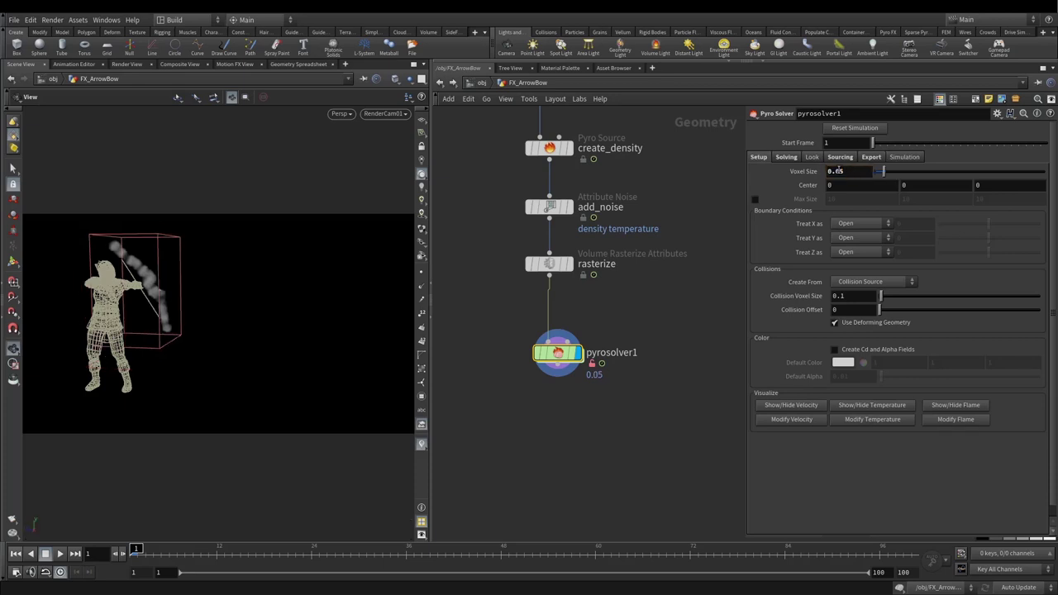
double_click(859, 172)
key("Return")
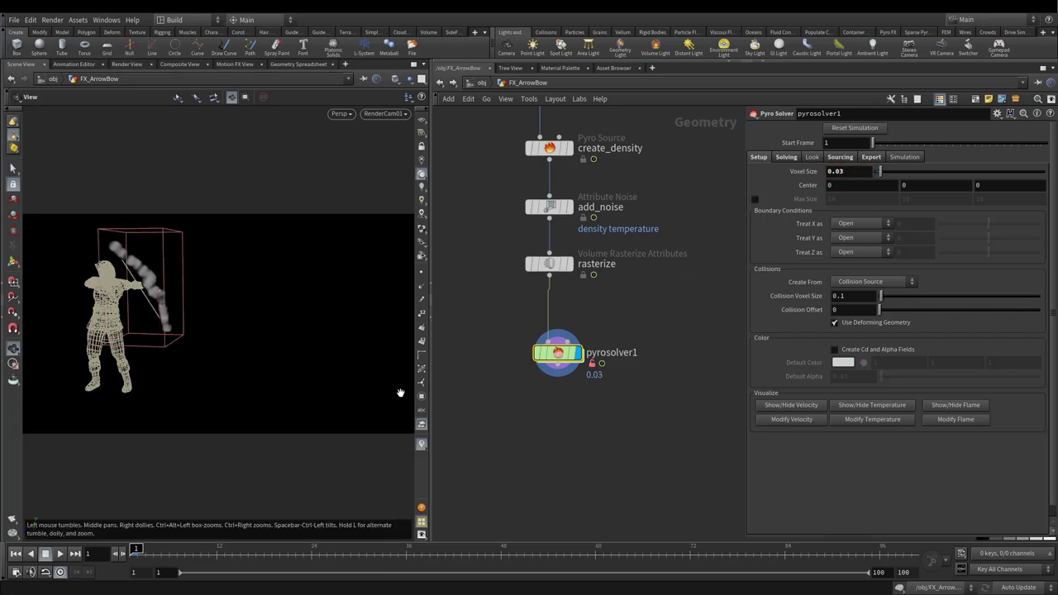
Step: Flipbook the 0.03-voxel smoke trail, replay it in MPlay from frame 1, then close MPlay
key("ctrl+alt+f")
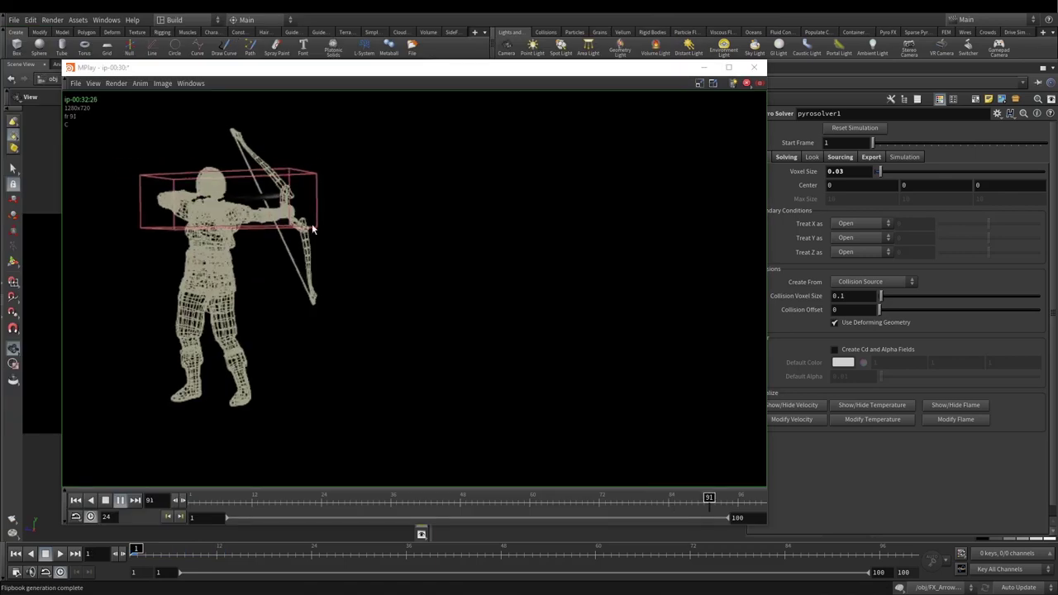
left_click(105, 499)
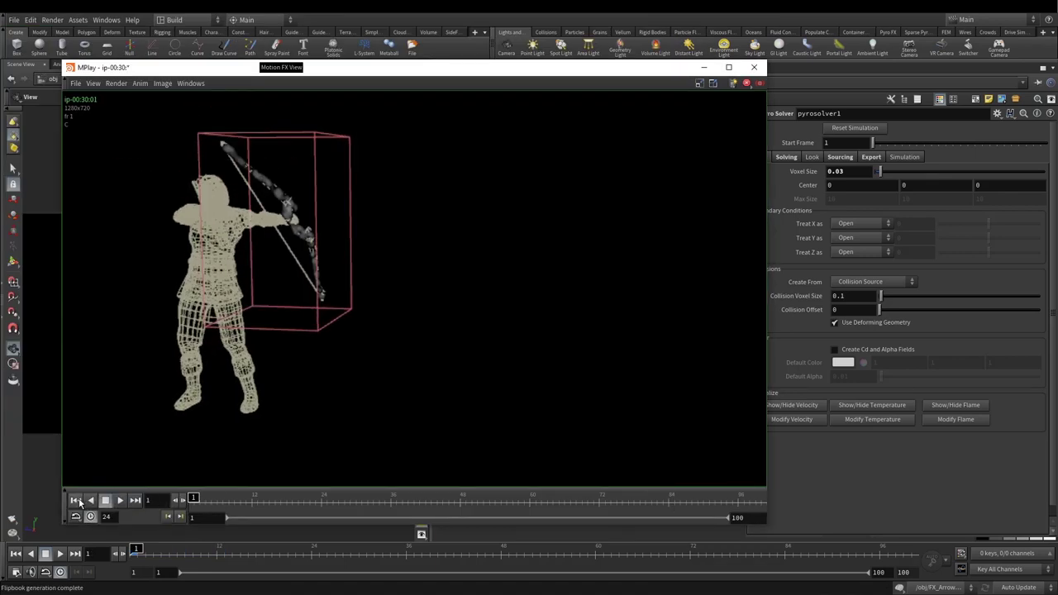
left_click(121, 500)
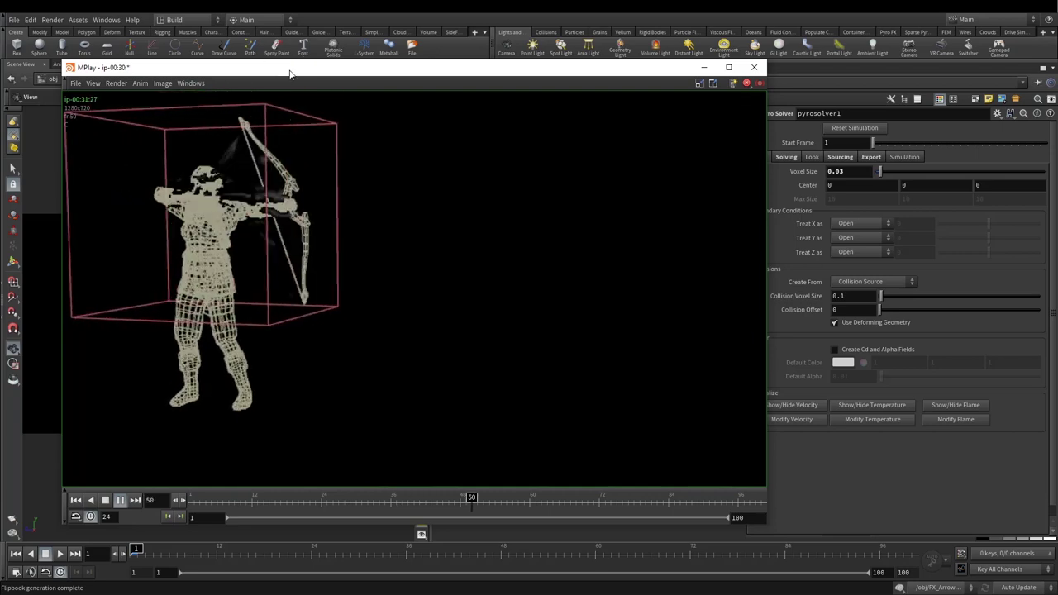
left_click_drag(290, 74, 288, 110)
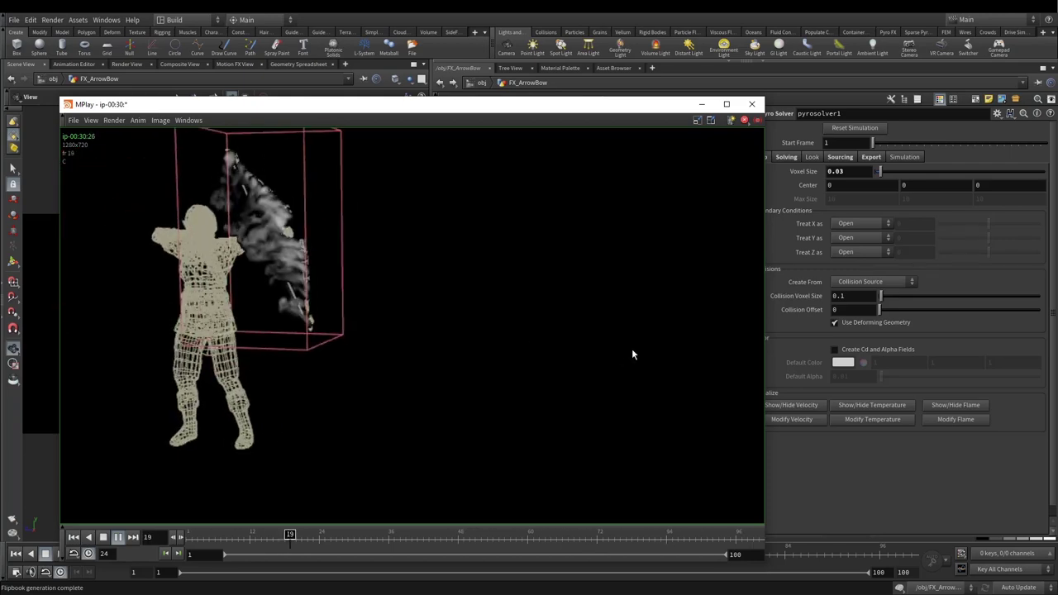
left_click(751, 104)
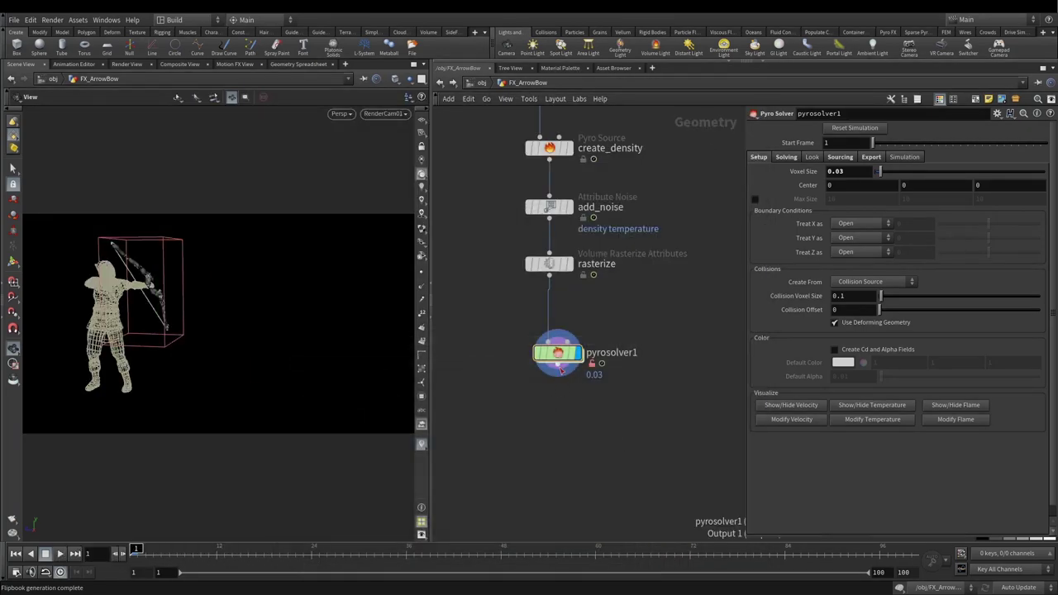
Step: Add a merge2 node fed by pyrosolver1's output
left_click(558, 369)
left_click(560, 436)
type("mer")
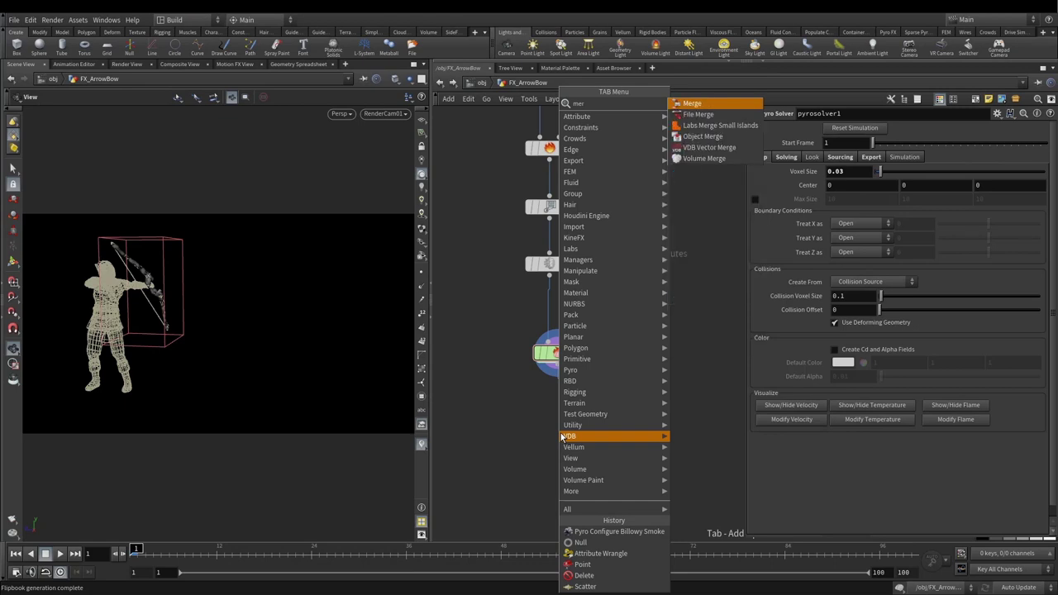
key("Return")
left_click_drag(566, 442, 704, 459)
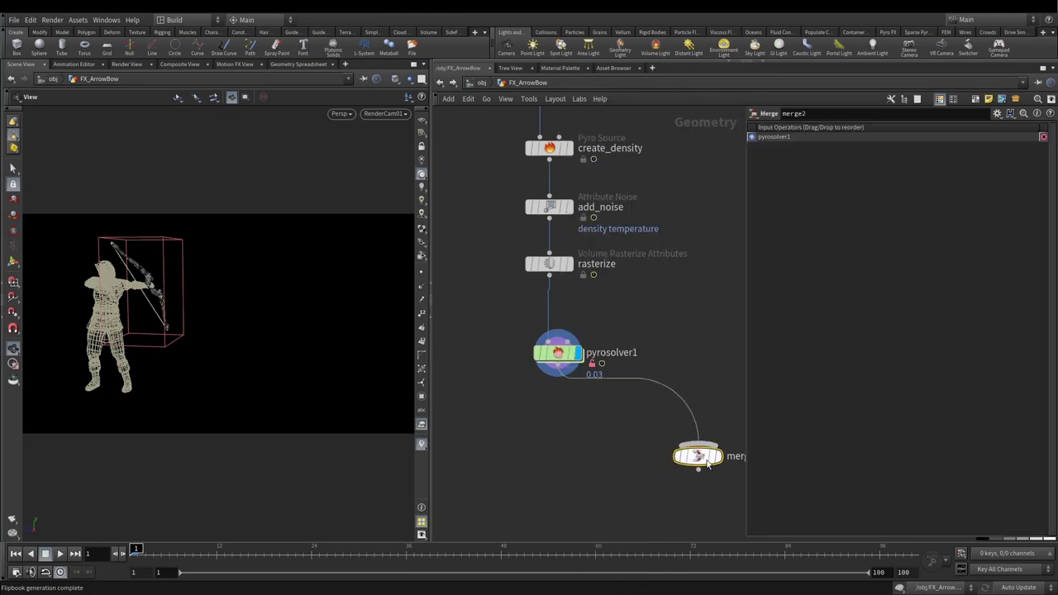
Step: Connect the archer's null4 into merge2 as a second input and set merge2's display flag
left_click(697, 465)
scroll(680, 263, "down", 4)
scroll(680, 433, "down", 2)
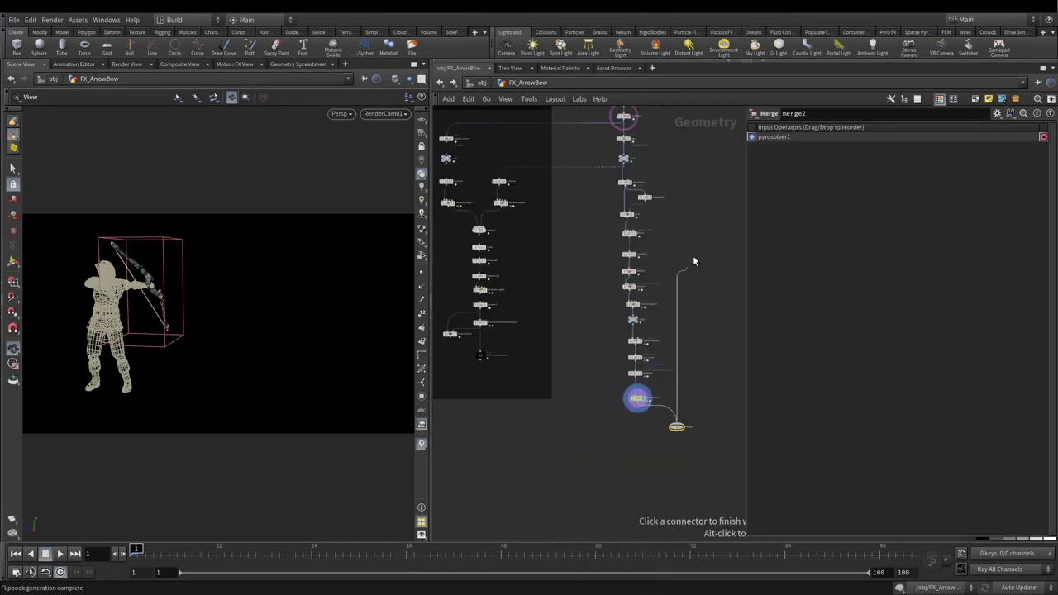
middle_click_drag(702, 243, 663, 432)
scroll(664, 432, "up", 5)
scroll(579, 396, "down", 2)
left_click(517, 366)
scroll(578, 429, "down", 3)
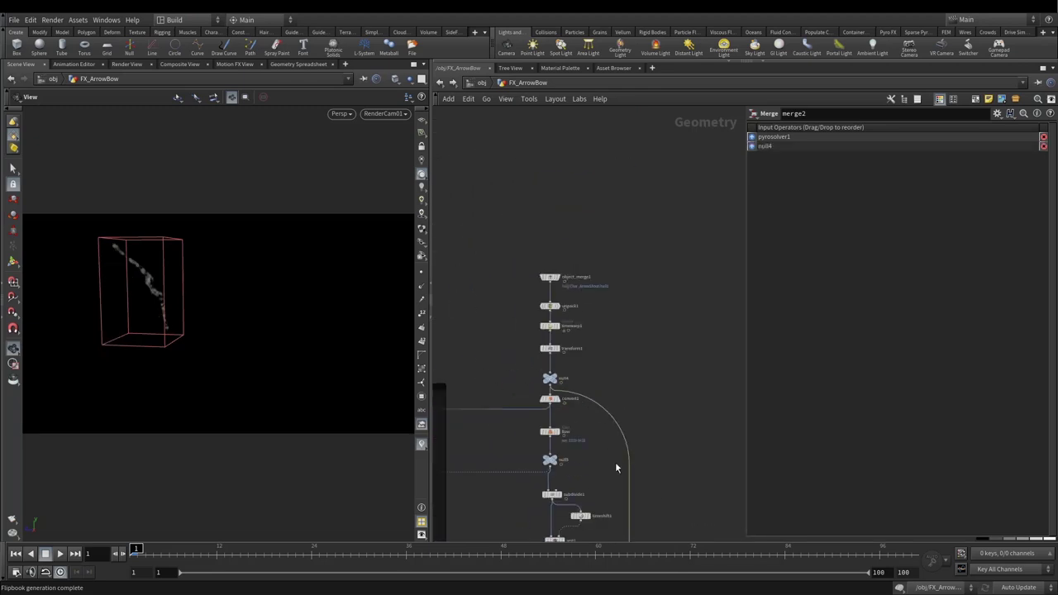
middle_click_drag(614, 462, 609, 405)
scroll(593, 360, "up", 5)
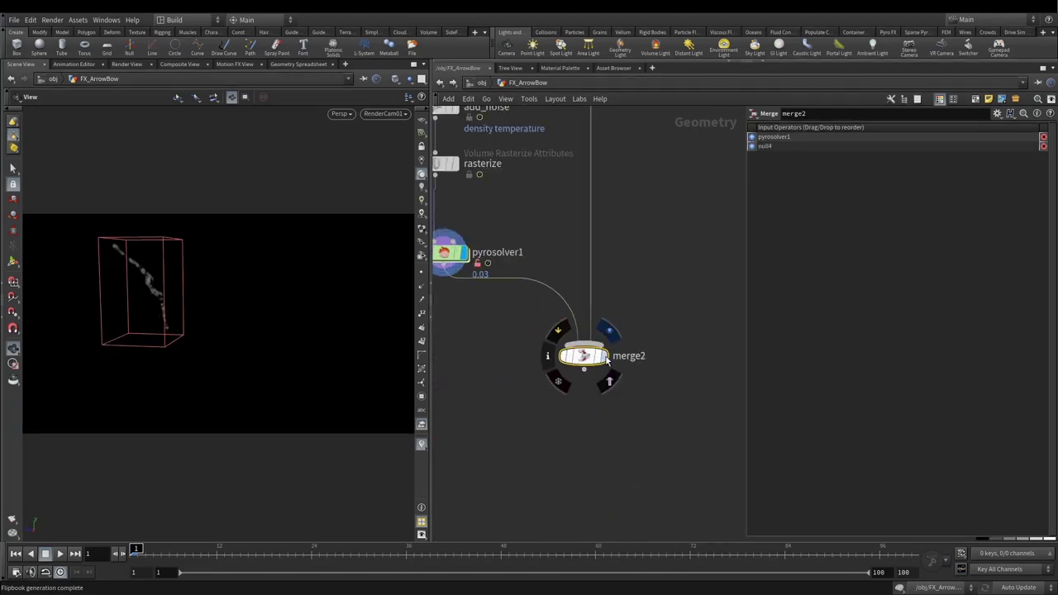
left_click(609, 332)
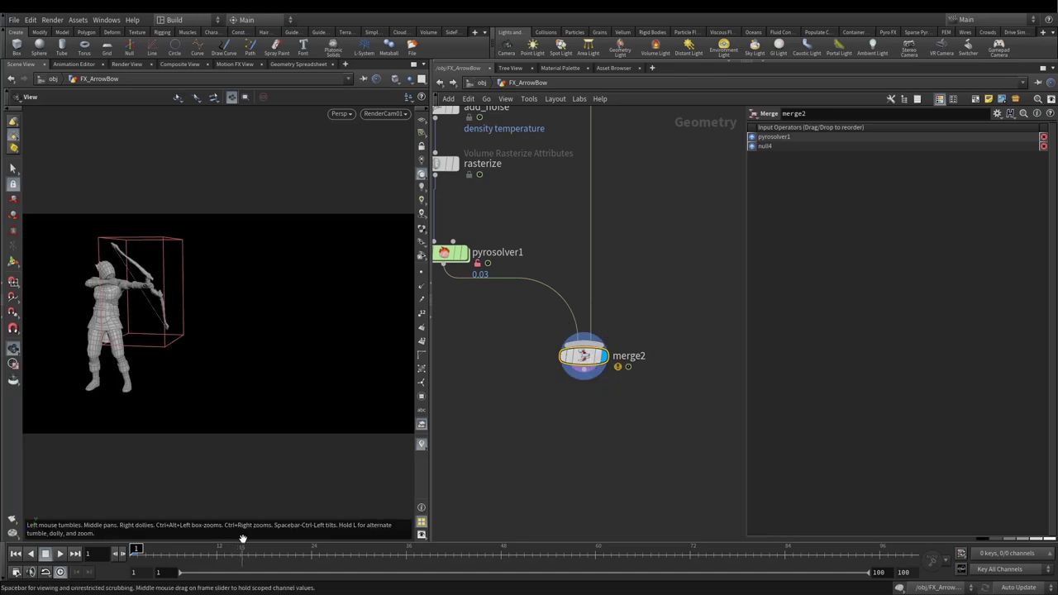
Step: Show merge2's archer and smoke Smooth Shaded instead of wireframe and launch a flipbook
left_click(384, 112)
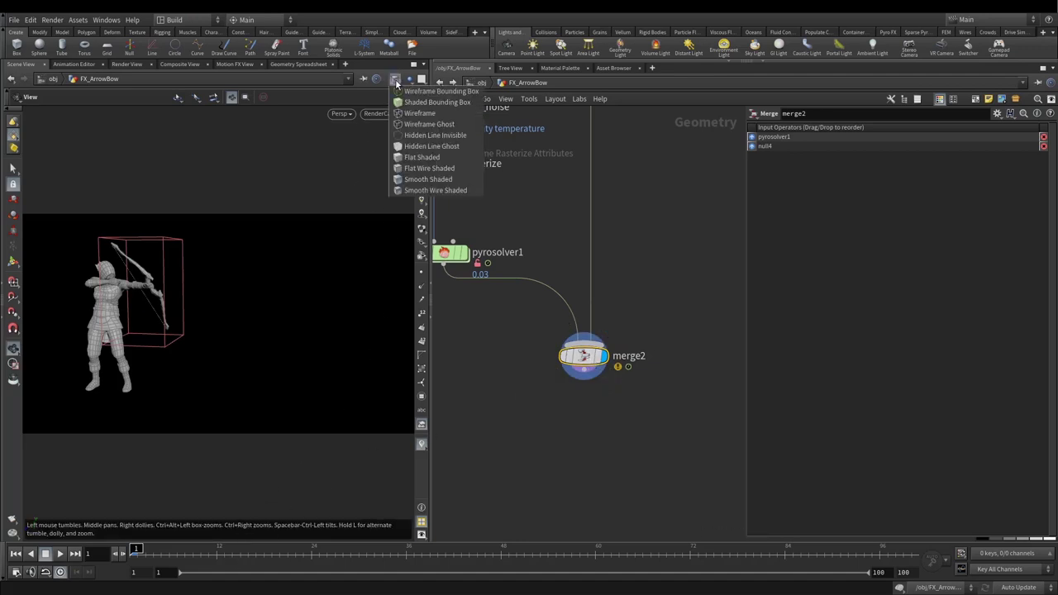
left_click(438, 175)
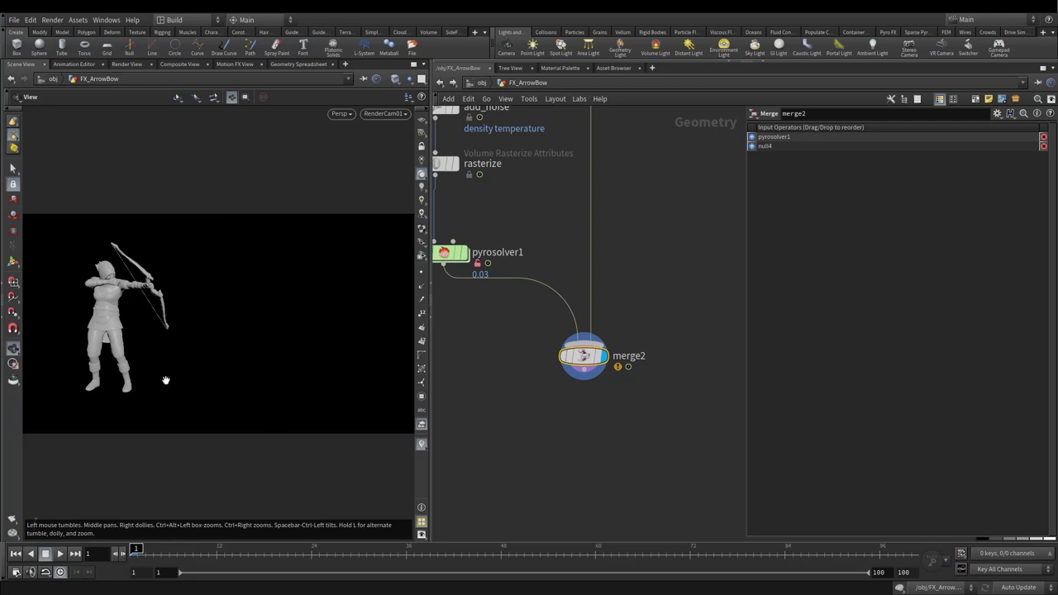
left_click(12, 519)
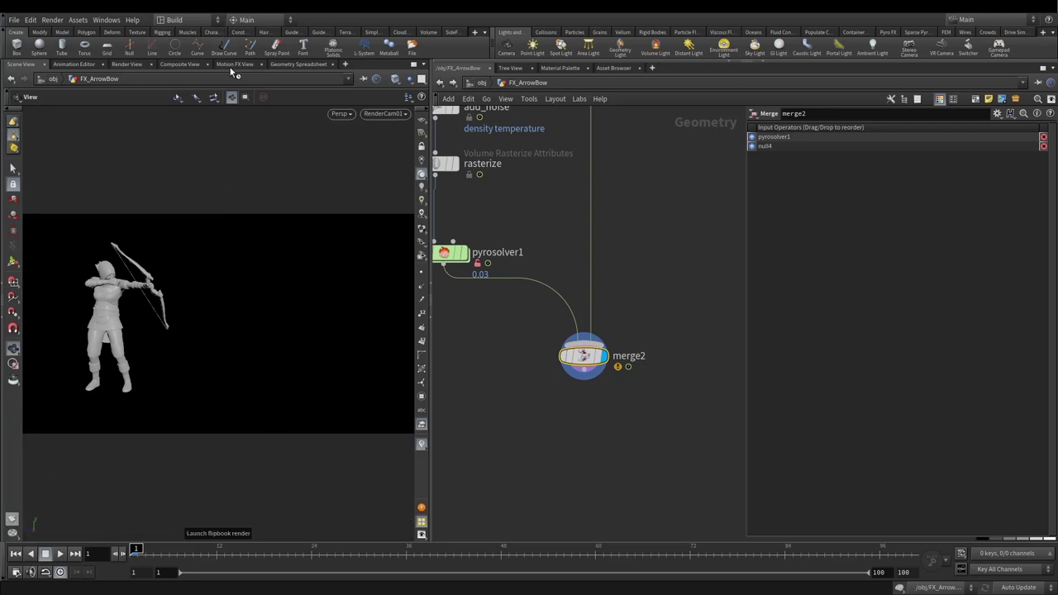